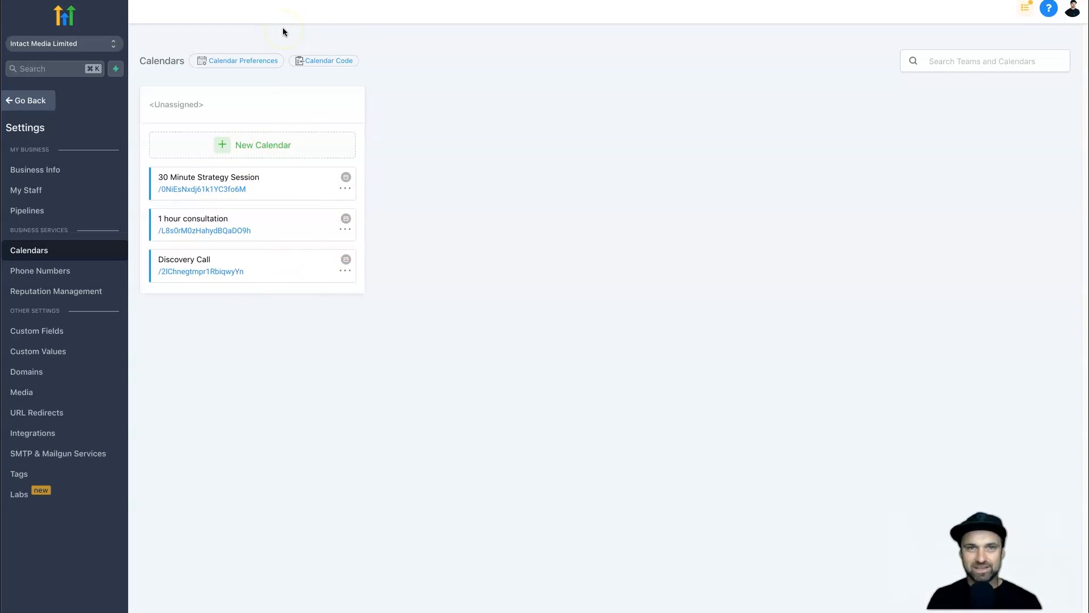
Create a new calendar named '30 minute discovery call' with no linked external calendar.
left_click(37, 102)
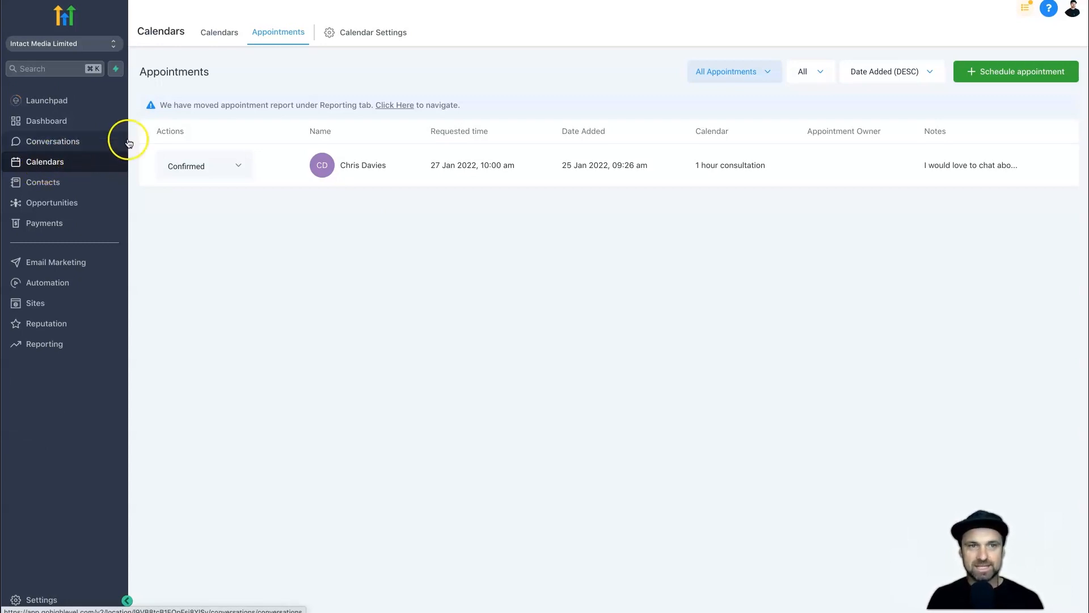
left_click(349, 34)
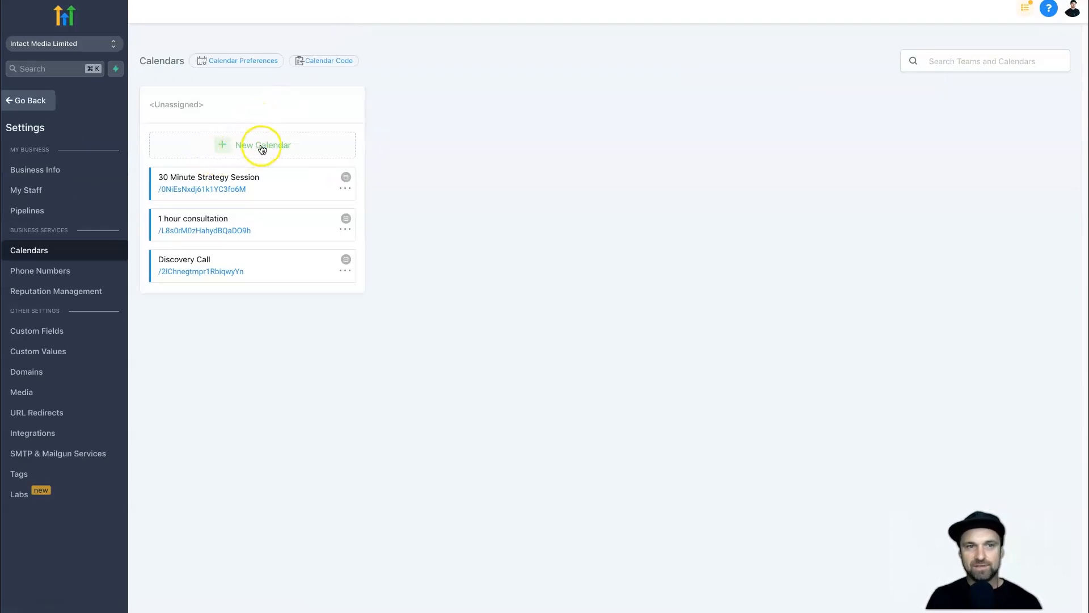
left_click(263, 146)
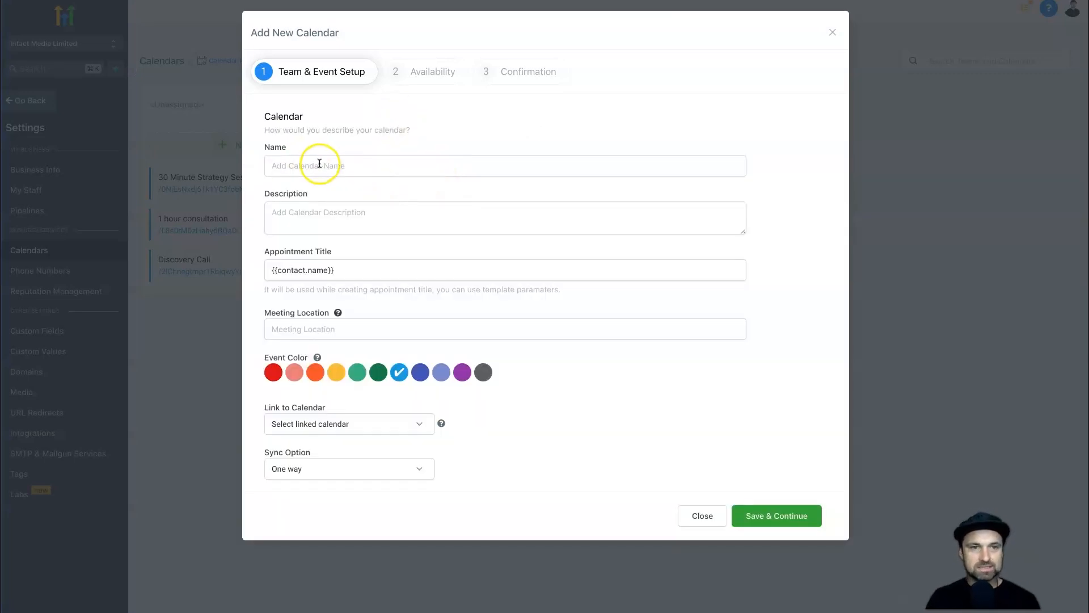
left_click(320, 164)
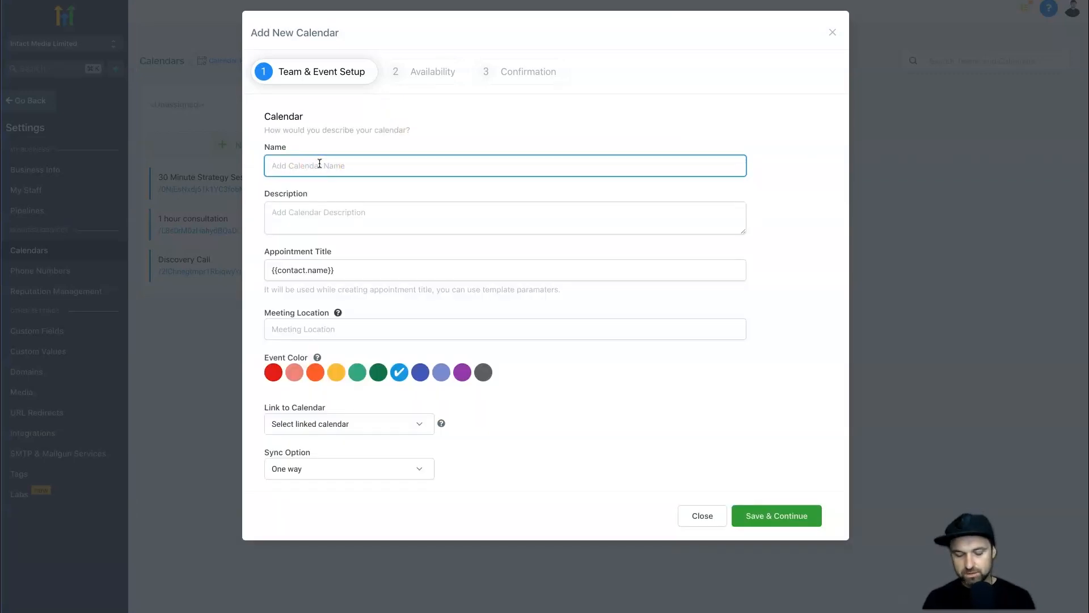
type("30 minute discuss")
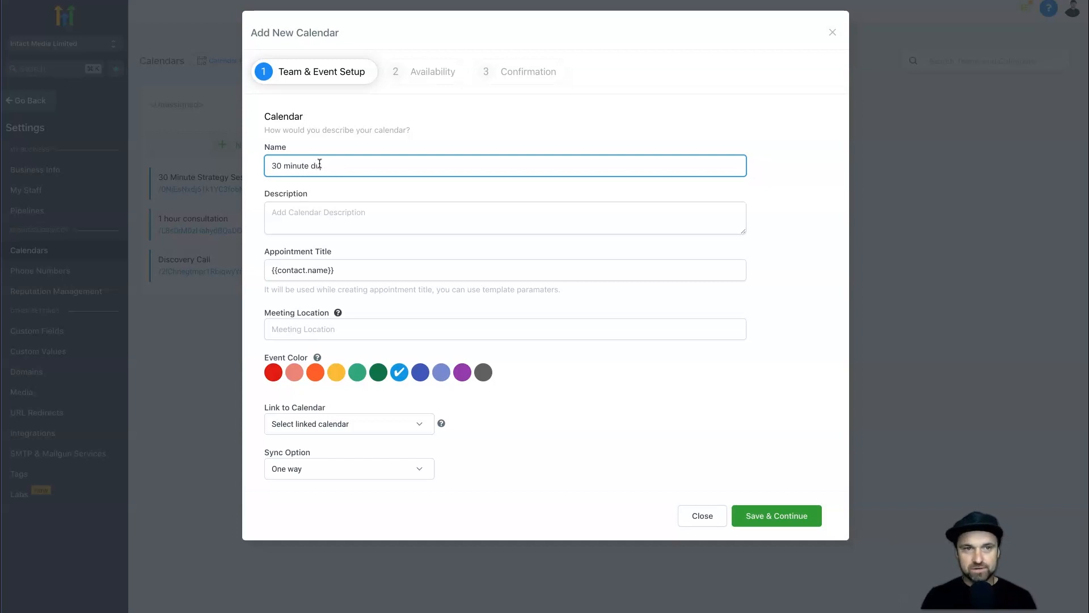
key("BackSpace")
key("BackSpace")
key("BackSpace")
key("BackSpace")
key("BackSpace")
key("BackSpace")
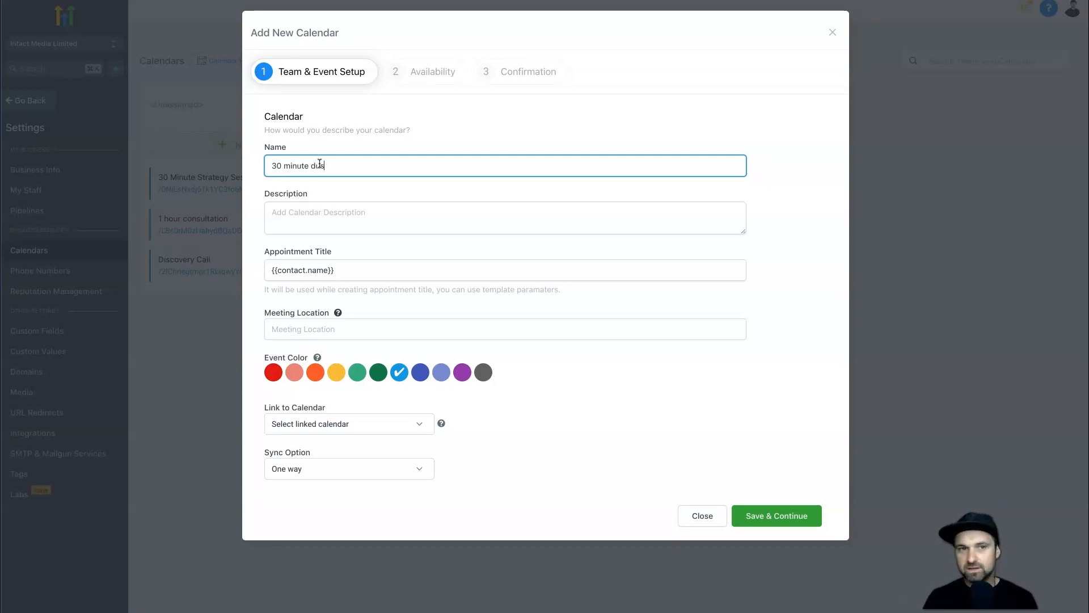
type("iscovery call")
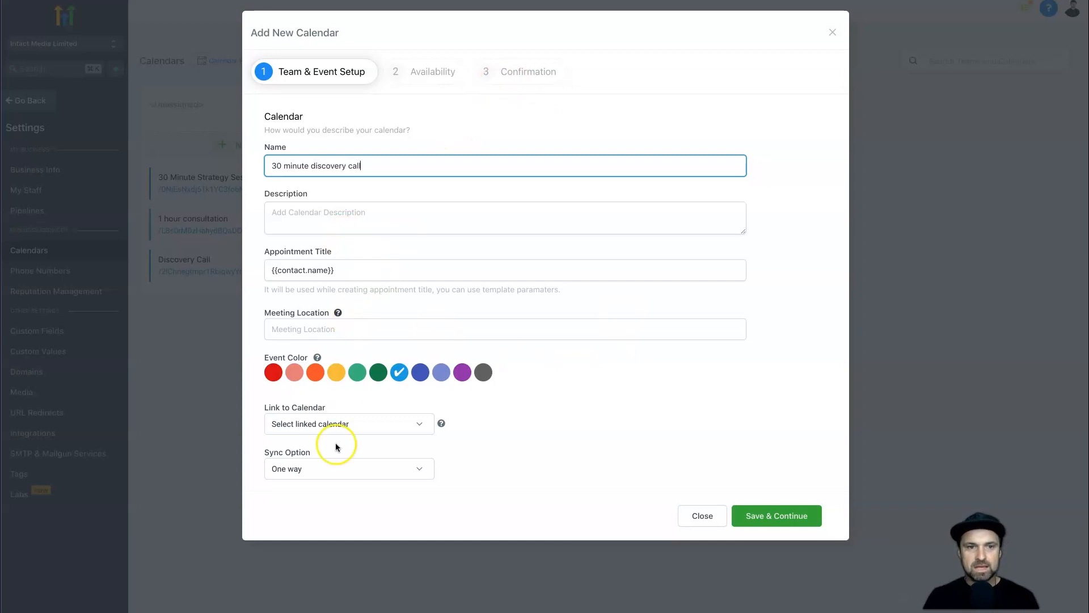
left_click(358, 430)
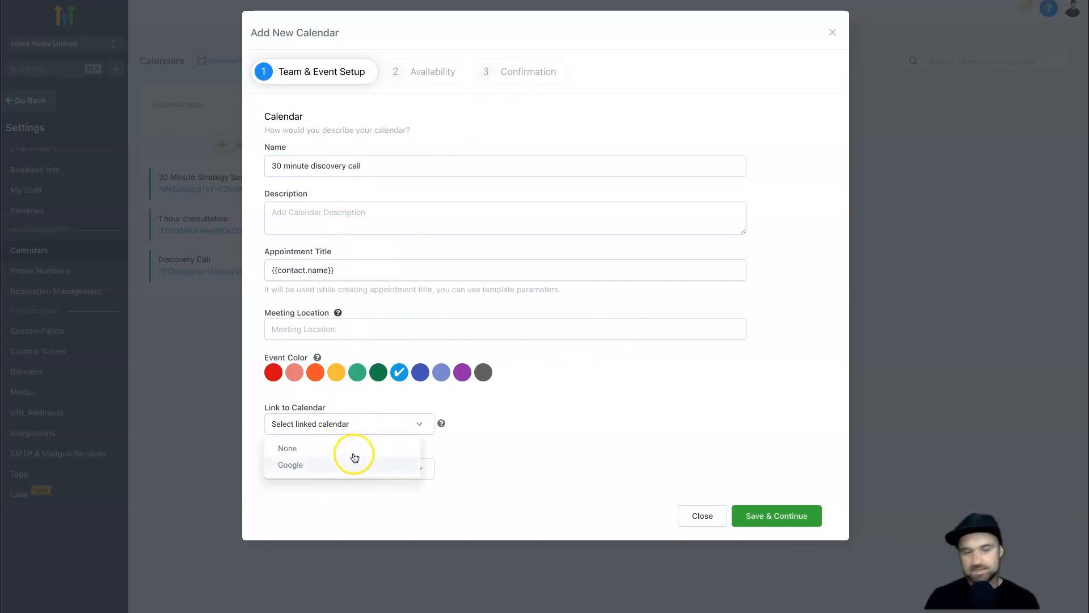
left_click(601, 361)
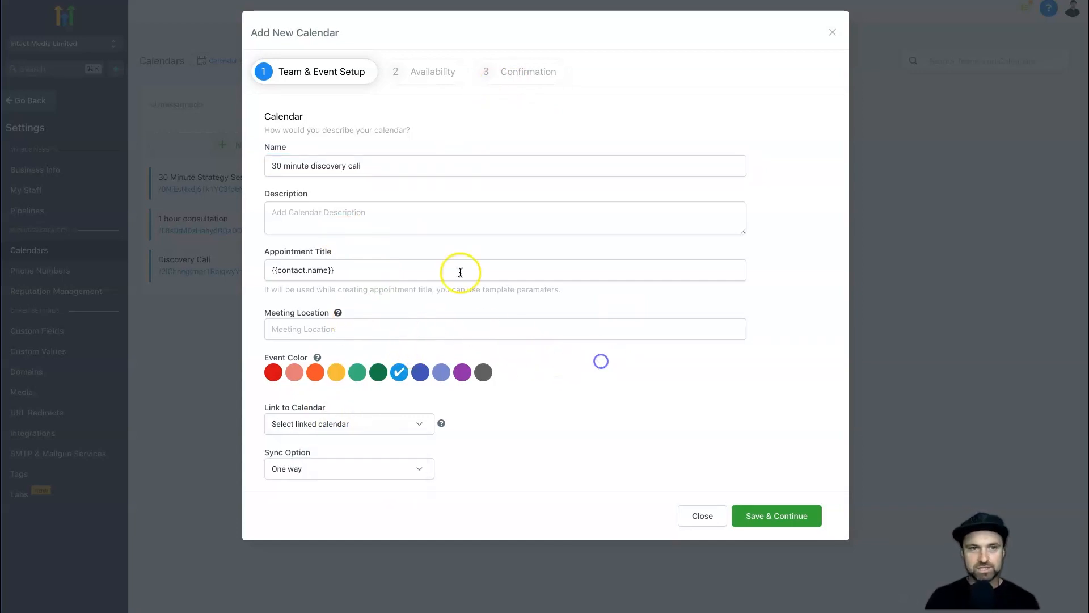
left_click(766, 517)
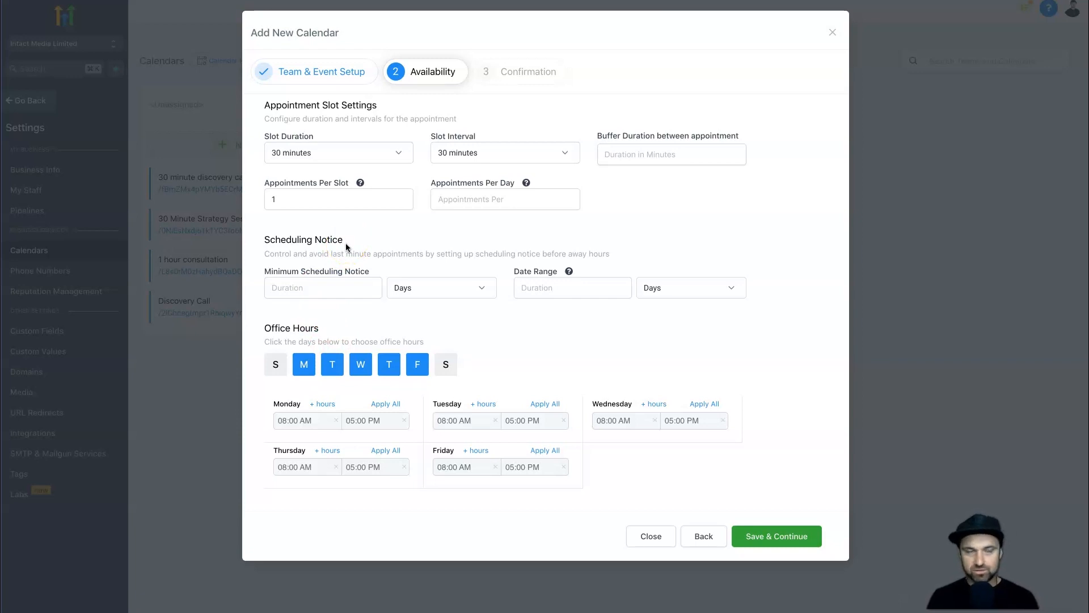
Keep 30-minute slot duration and interval, and set a 10-minute buffer.
left_click(316, 289)
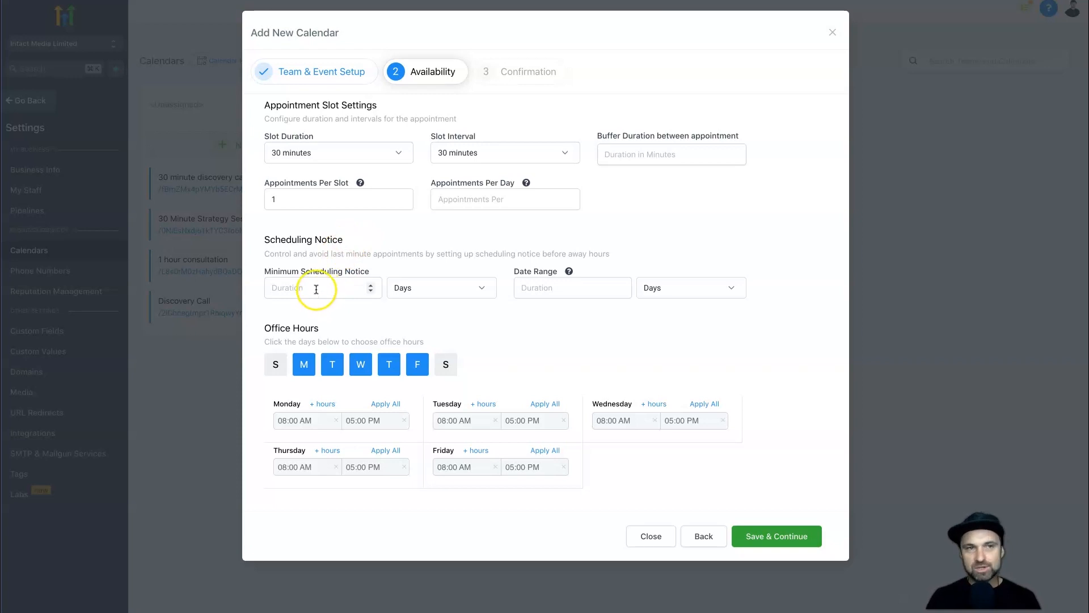
left_click(306, 152)
left_click(308, 240)
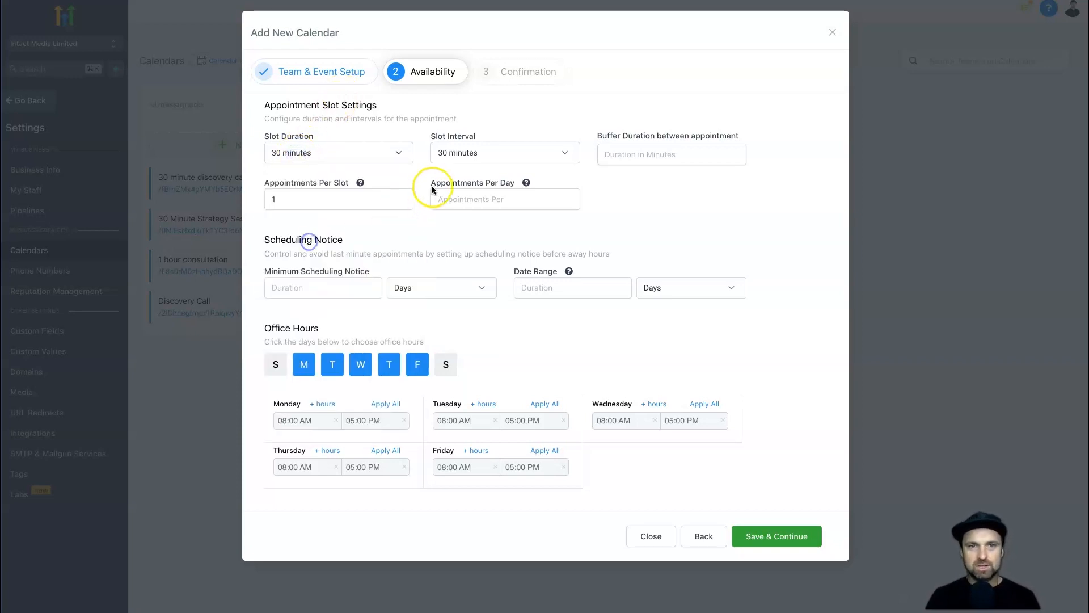
left_click(450, 153)
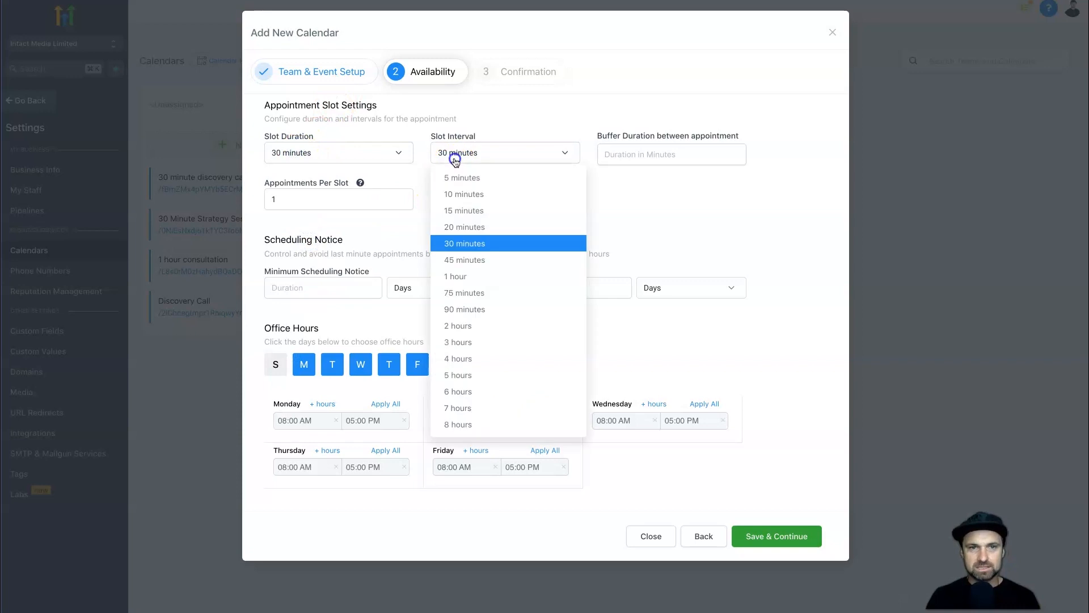
left_click(463, 248)
left_click(600, 160)
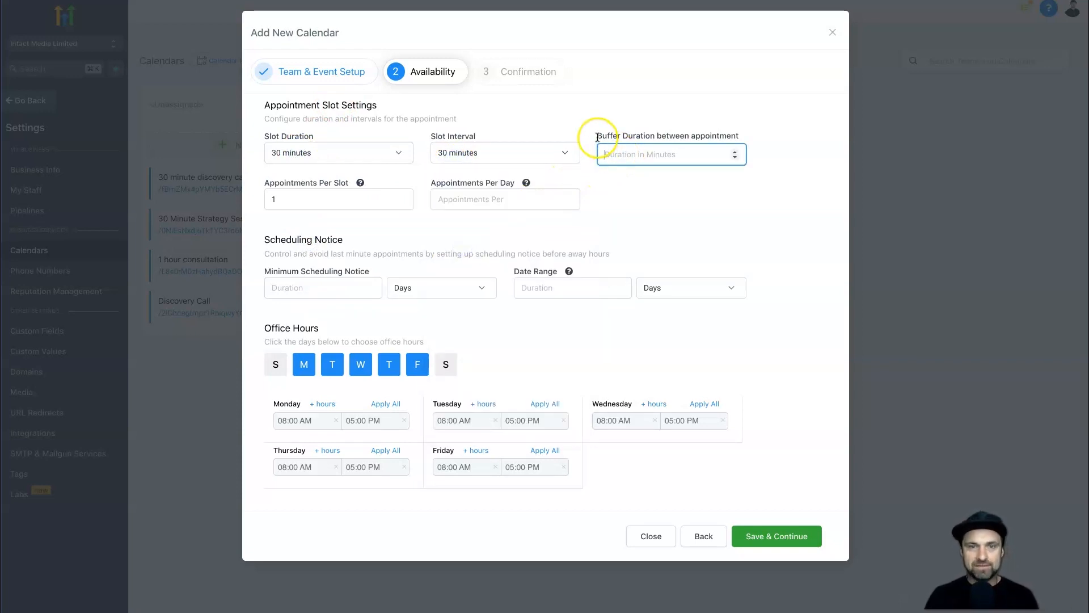
type("10")
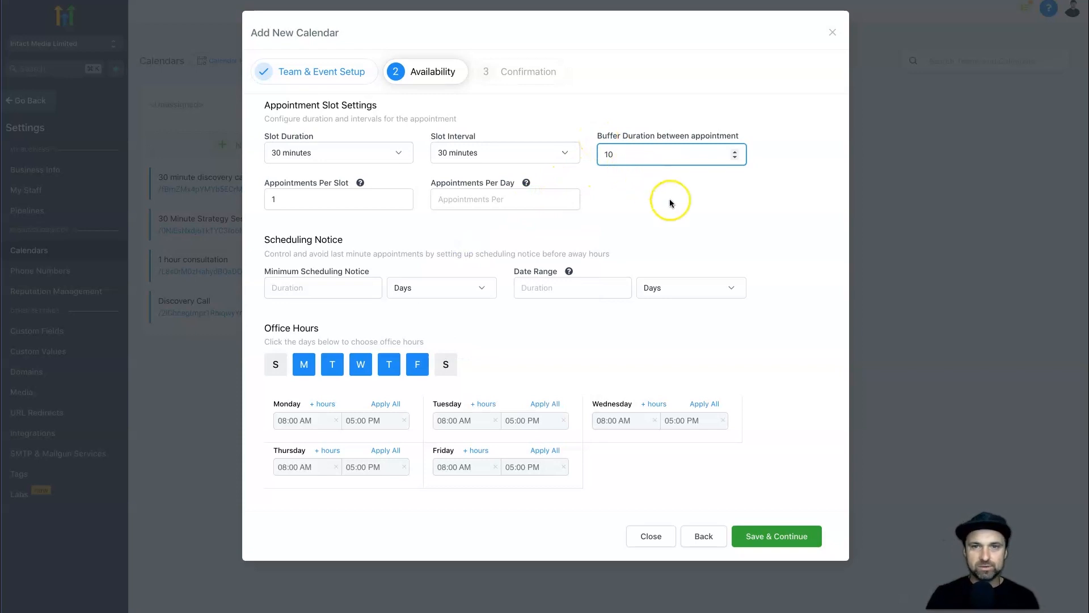
left_click(440, 153)
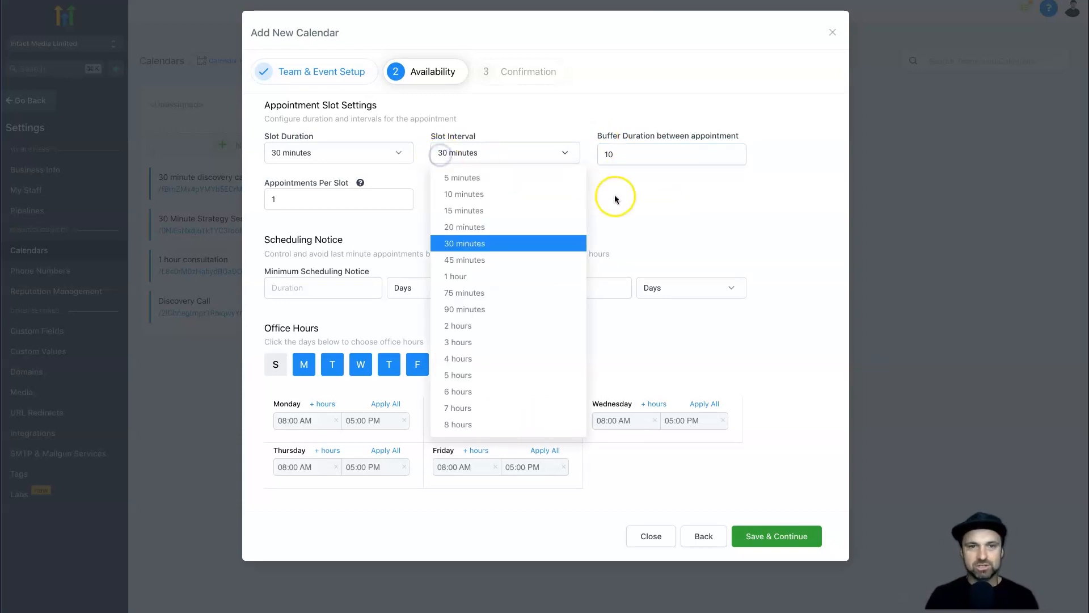
left_click(634, 189)
left_click(636, 159)
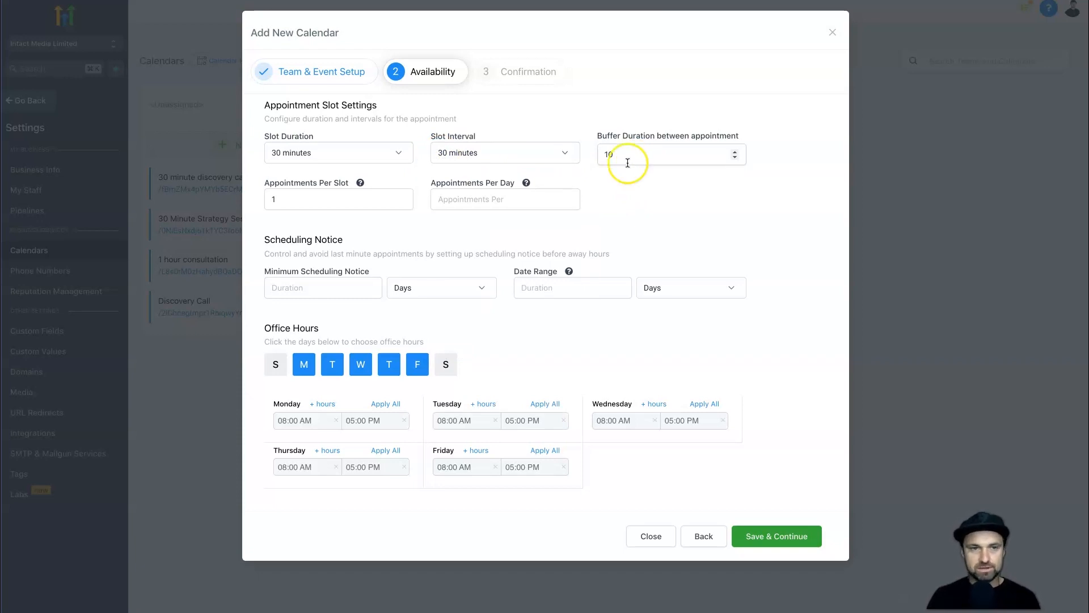
Leave appointments per slot at 1 and set minimum scheduling notice to 1 day.
left_click(322, 196)
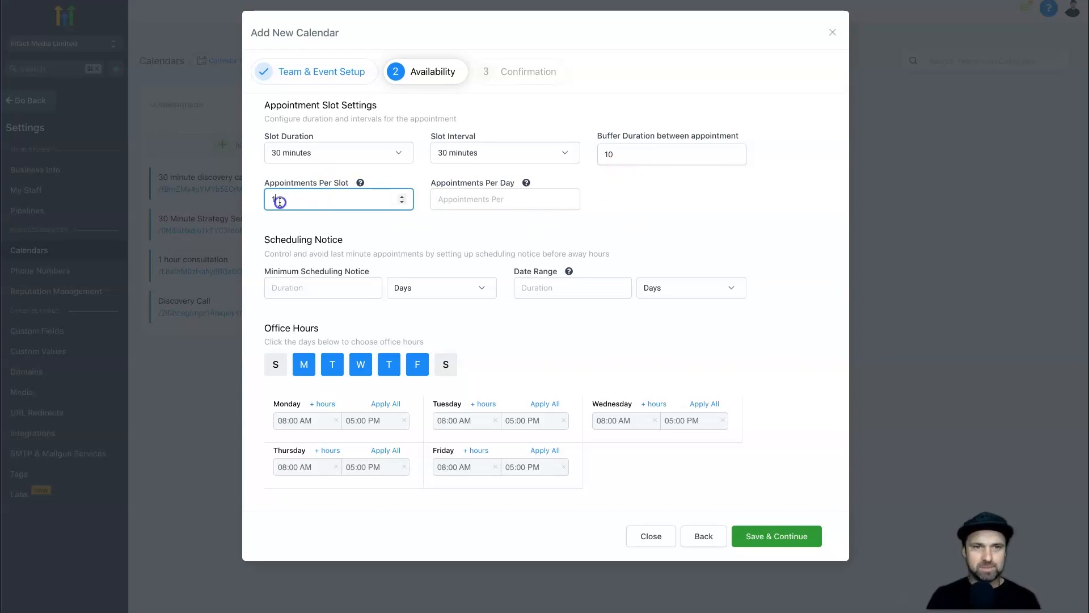
left_click_drag(273, 200, 359, 223)
left_click(462, 198)
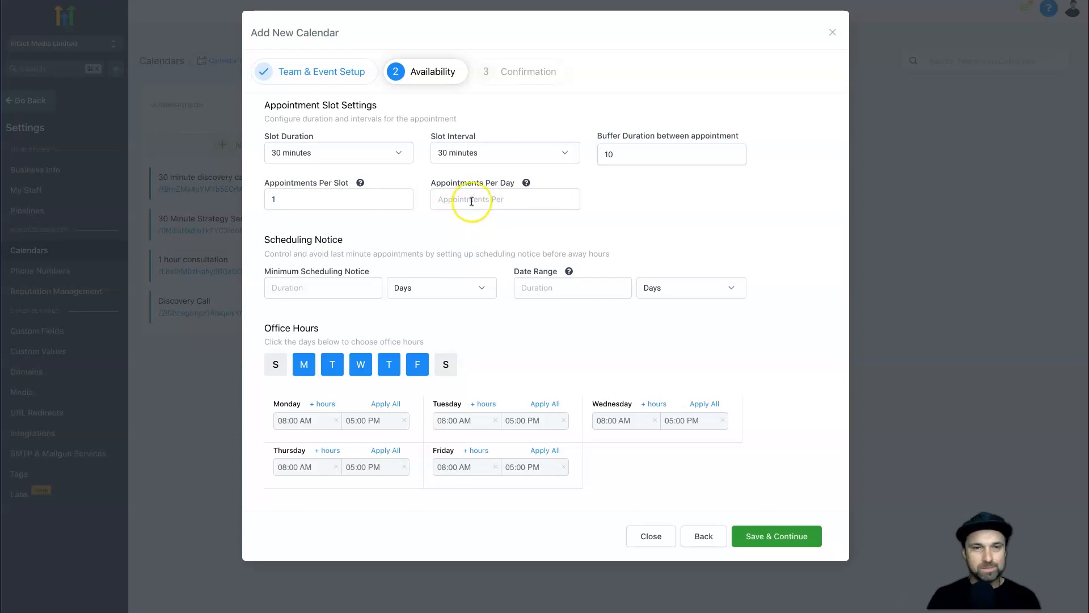
left_click_drag(263, 271, 367, 275)
left_click(341, 286)
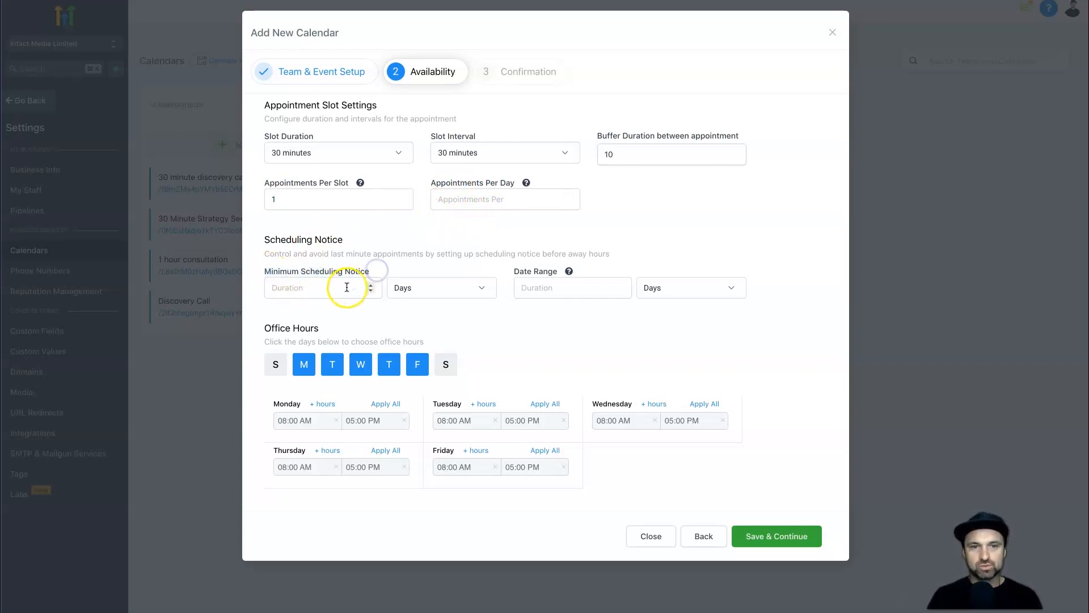
type("1")
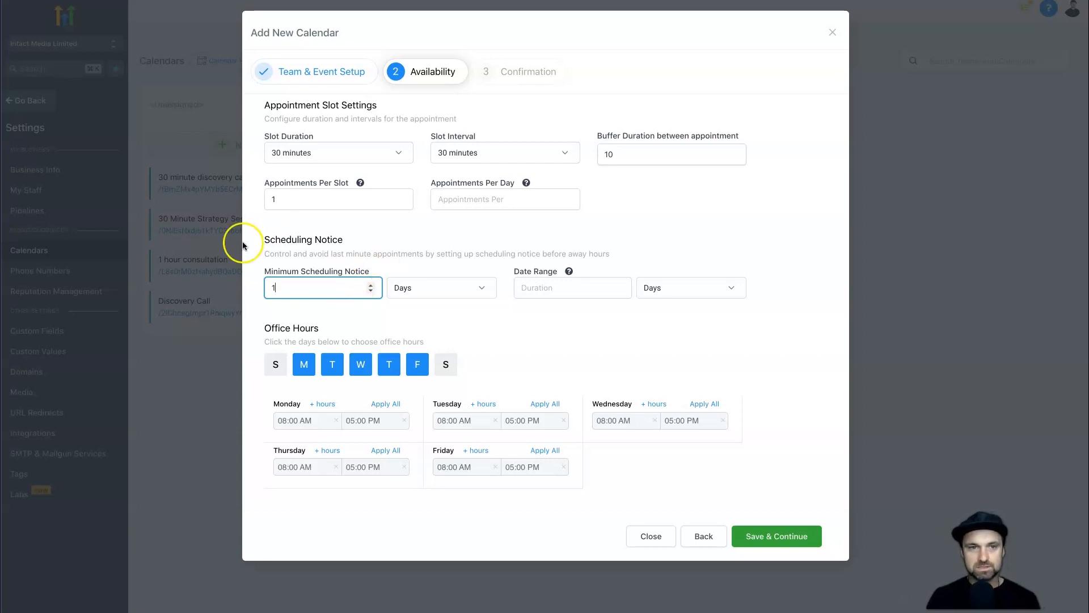
left_click(423, 314)
Set weekday hours to 09:00 AM–04:00 PM for all days and save availability.
left_click(286, 421)
left_click(281, 468)
left_click(360, 420)
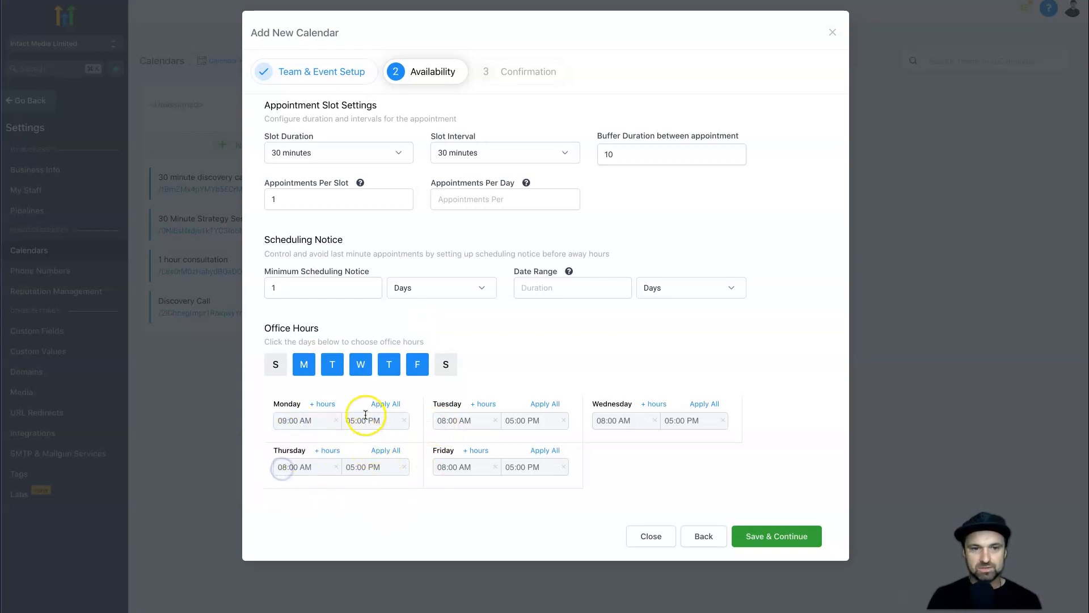
left_click(356, 440)
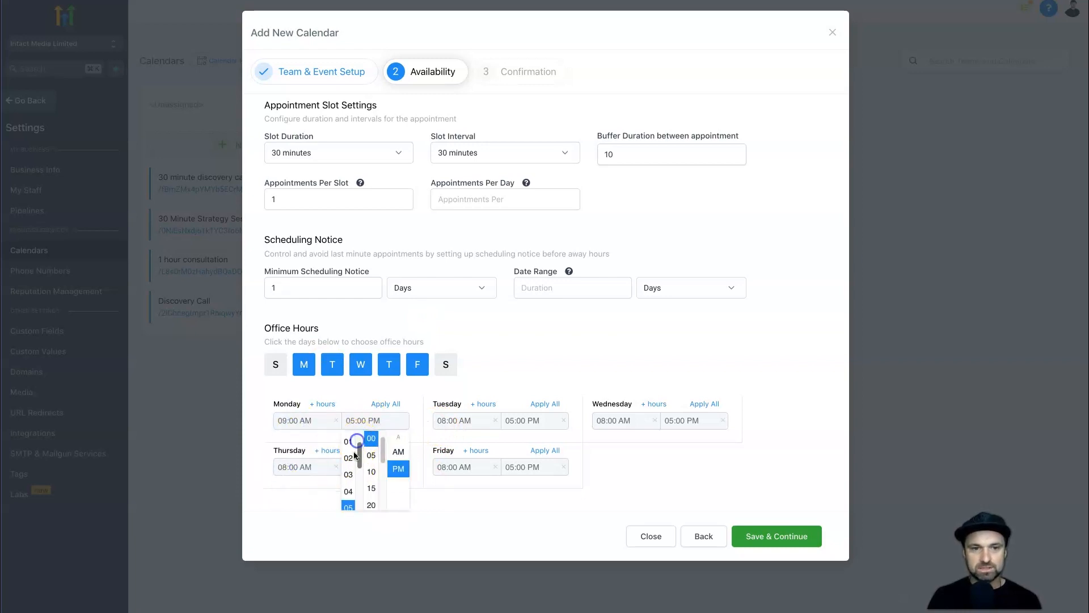
left_click(348, 491)
left_click(385, 404)
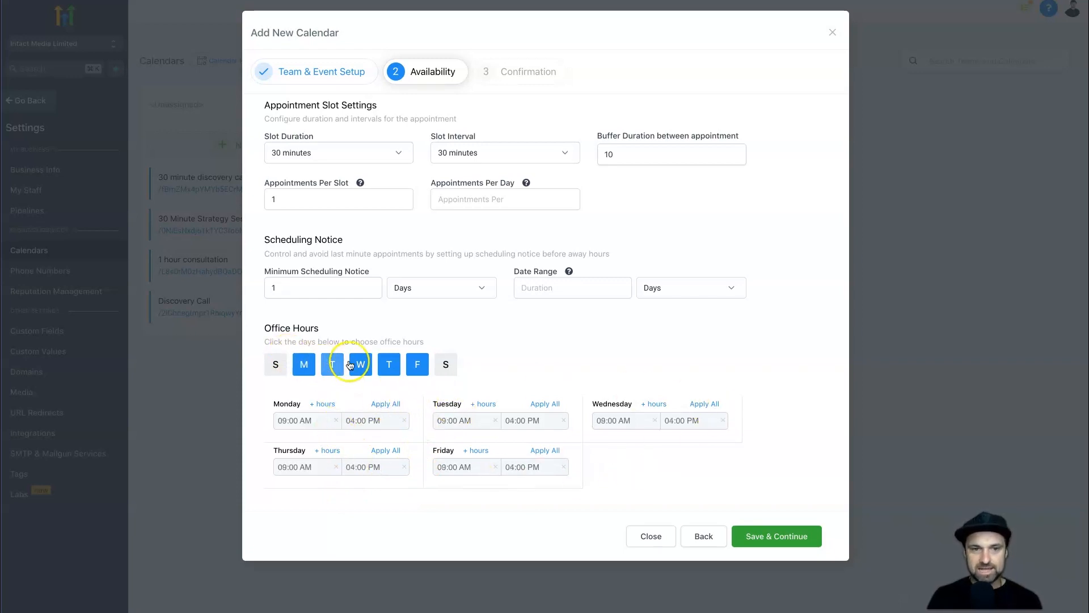
left_click(783, 536)
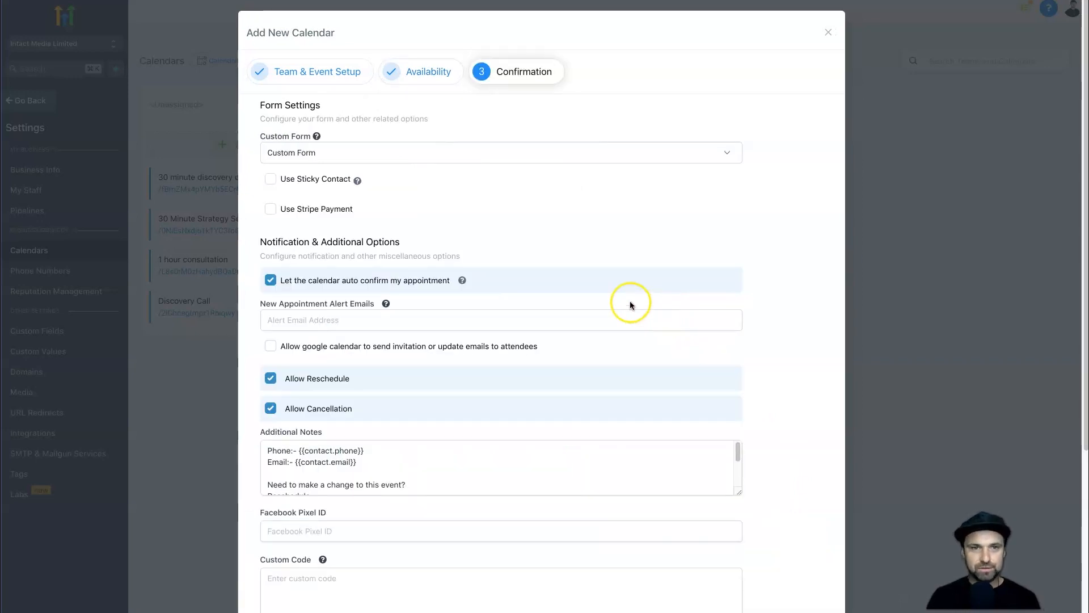
Keep the default custom form as the calendar's booking form.
scroll(447, 213, "down", 1)
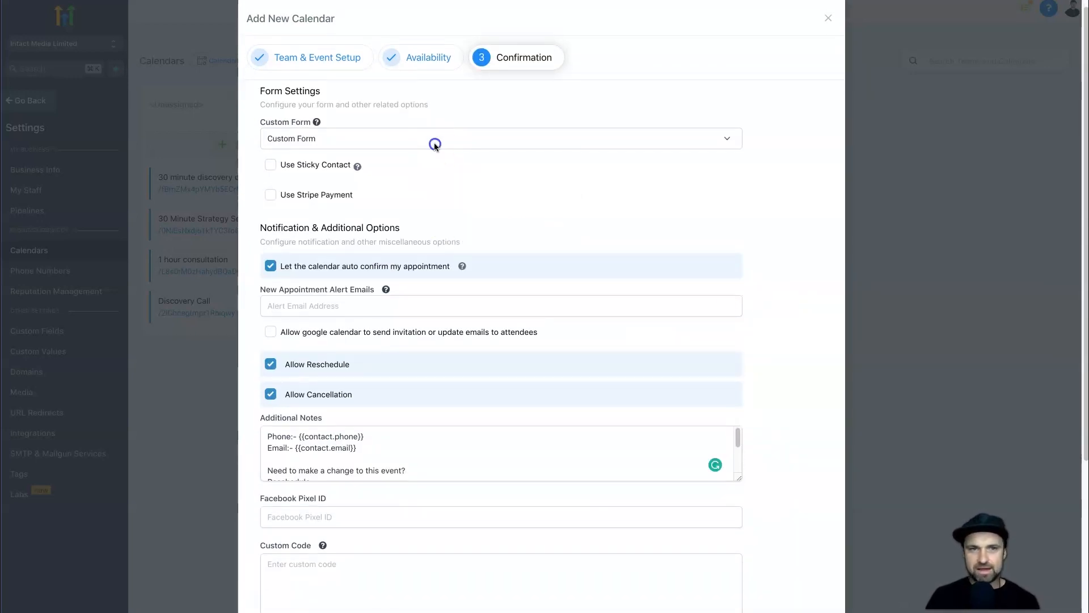
left_click(435, 139)
left_click(439, 131)
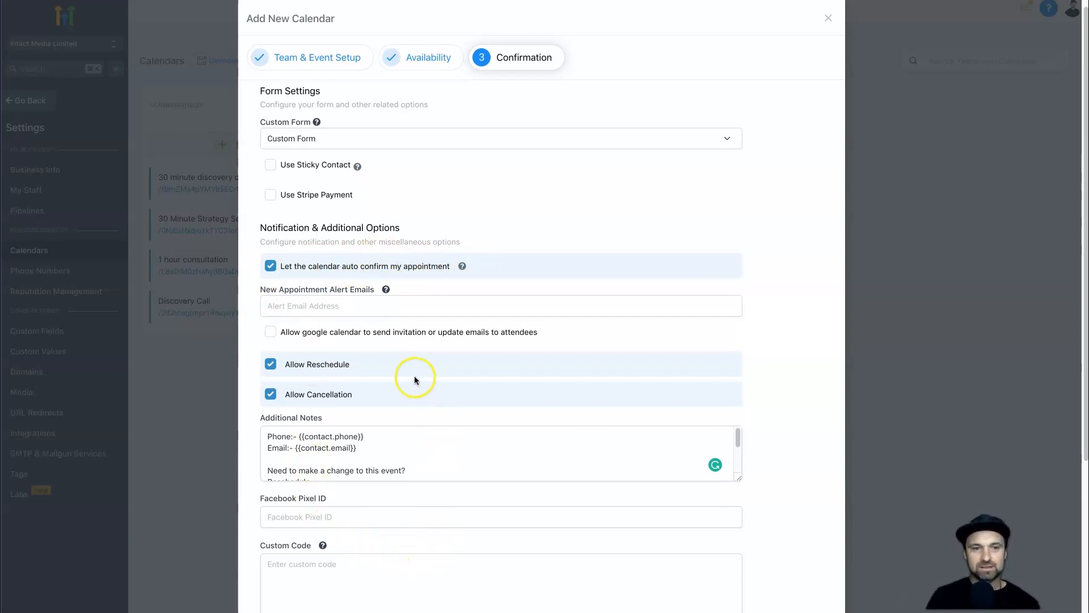
Review the additional notes and thank-you message, then complete the calendar.
scroll(403, 391, "down", 1)
scroll(381, 417, "down", 1)
scroll(380, 417, "up", 1)
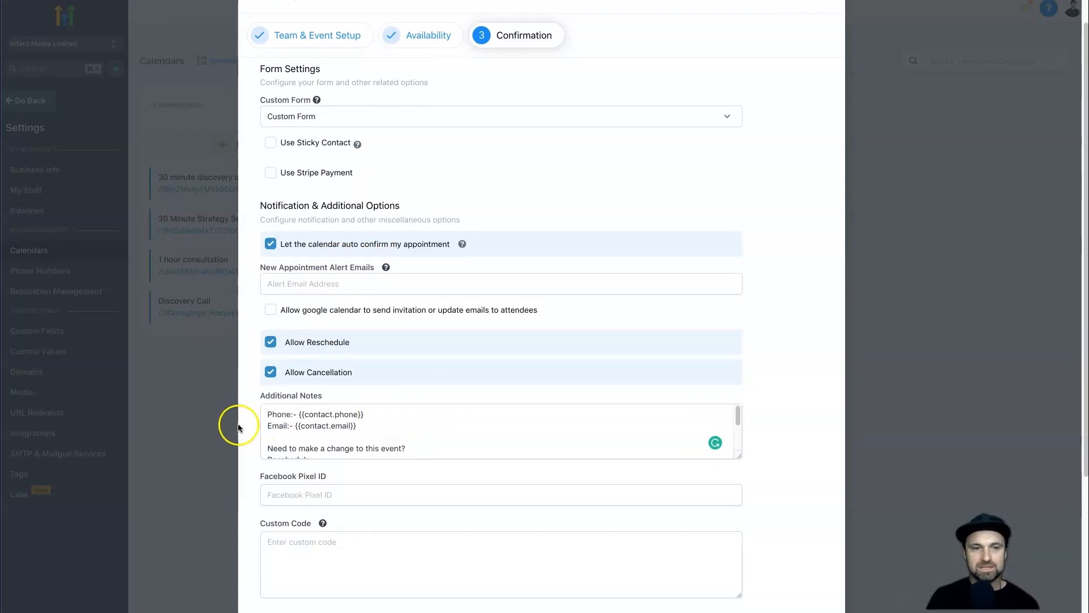
left_click(373, 429)
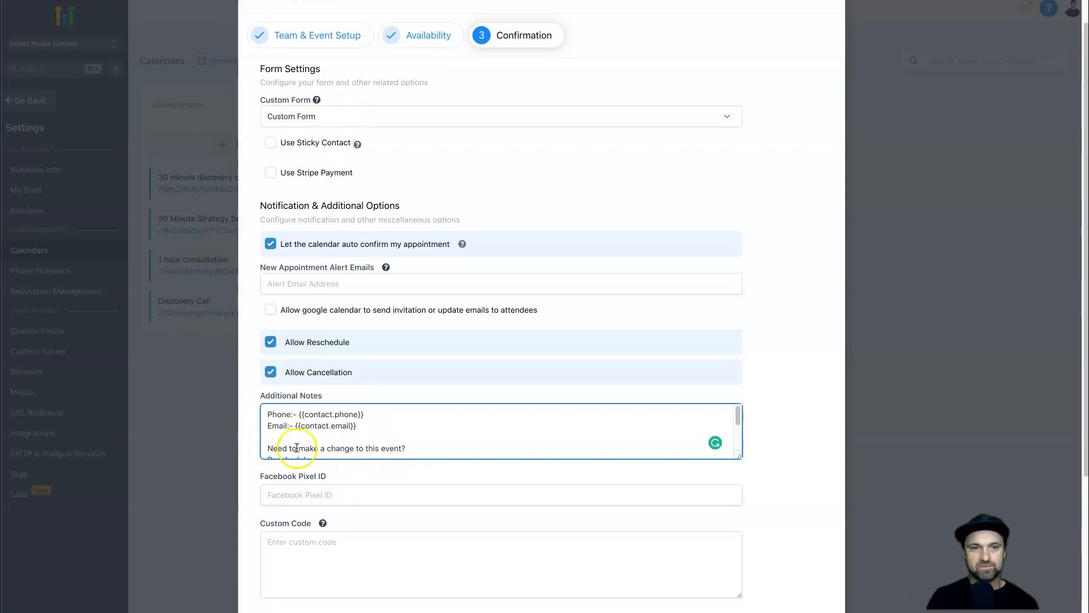
scroll(340, 434, "down", 1)
scroll(338, 432, "down", 2)
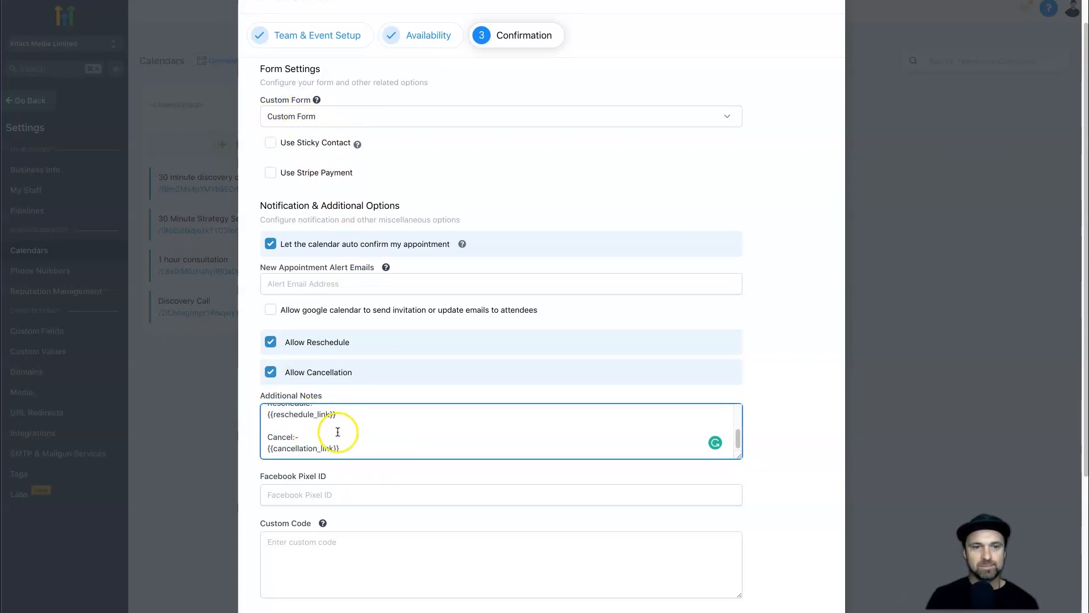
scroll(323, 516, "down", 4)
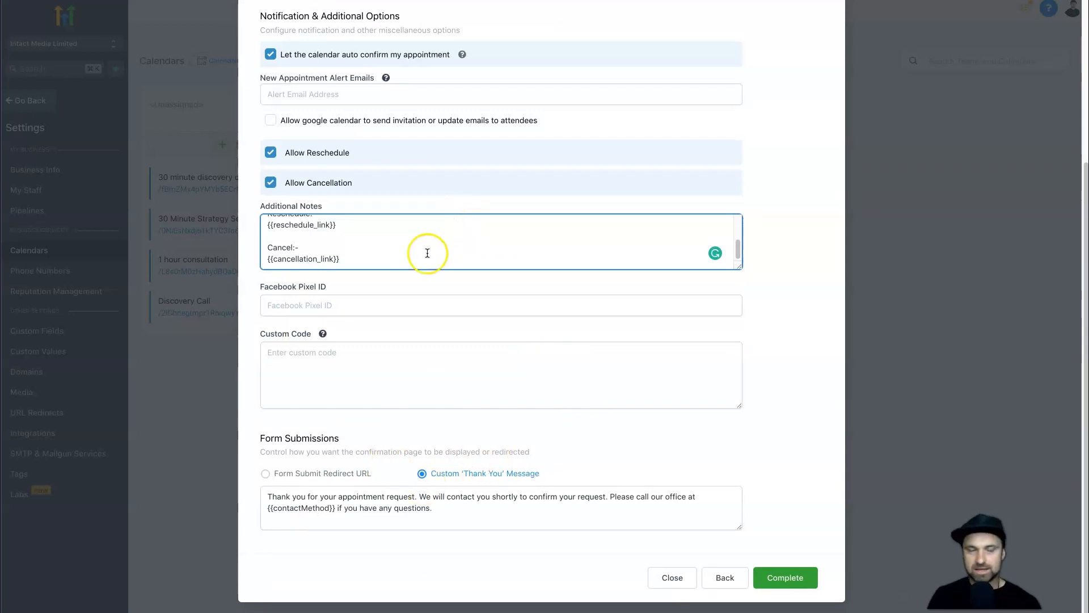
scroll(828, 553, "up", 4)
scroll(828, 553, "down", 4)
left_click(799, 584)
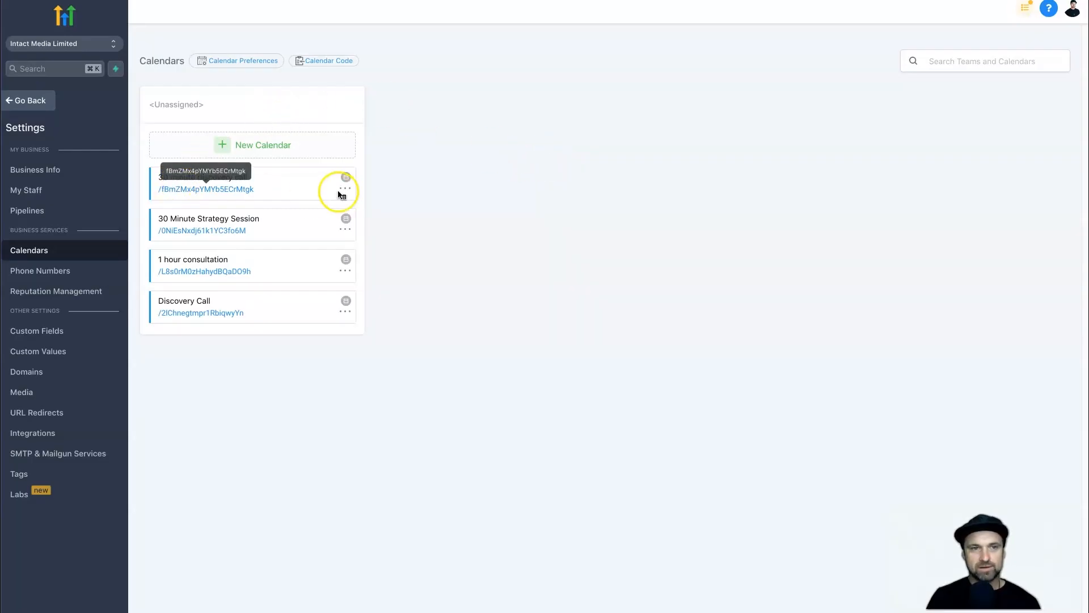
Start a new funnel from the template library and browse the Agency category templates.
left_click(290, 181)
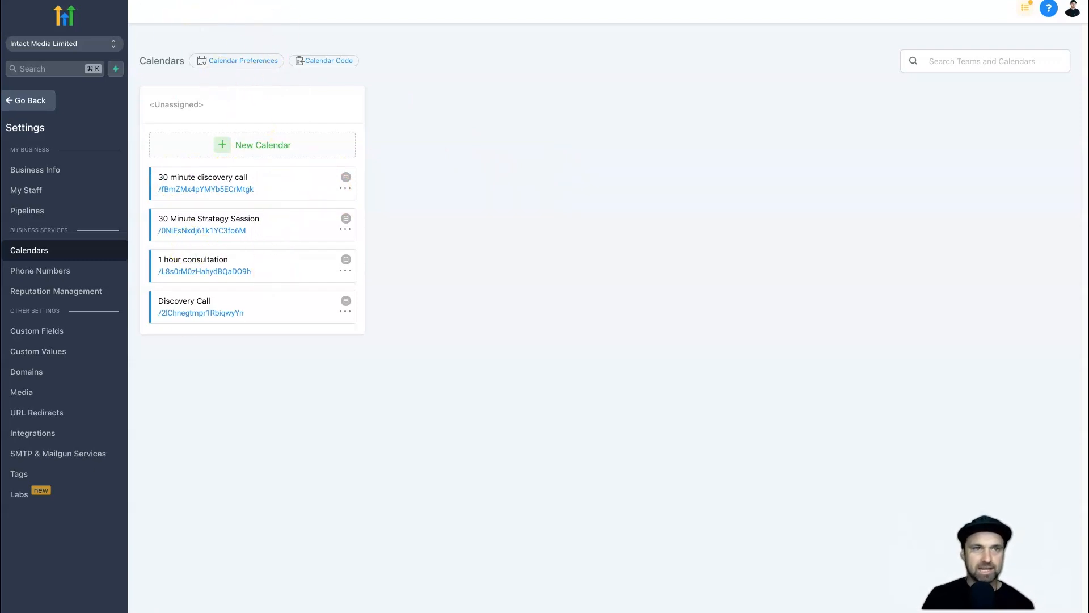
key("ctrl+Tab")
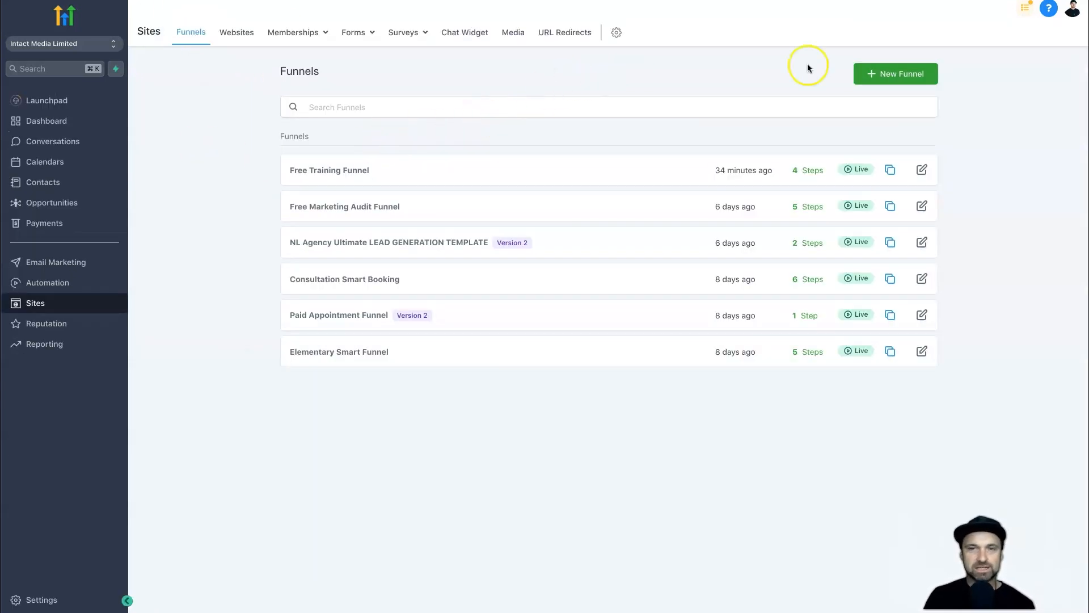
left_click(880, 74)
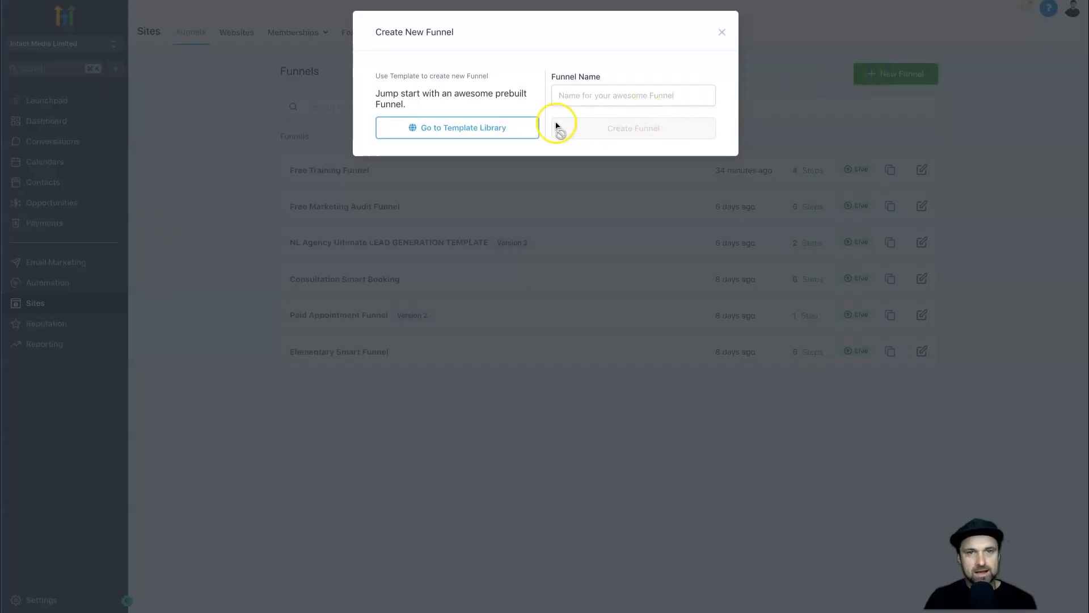
left_click(492, 125)
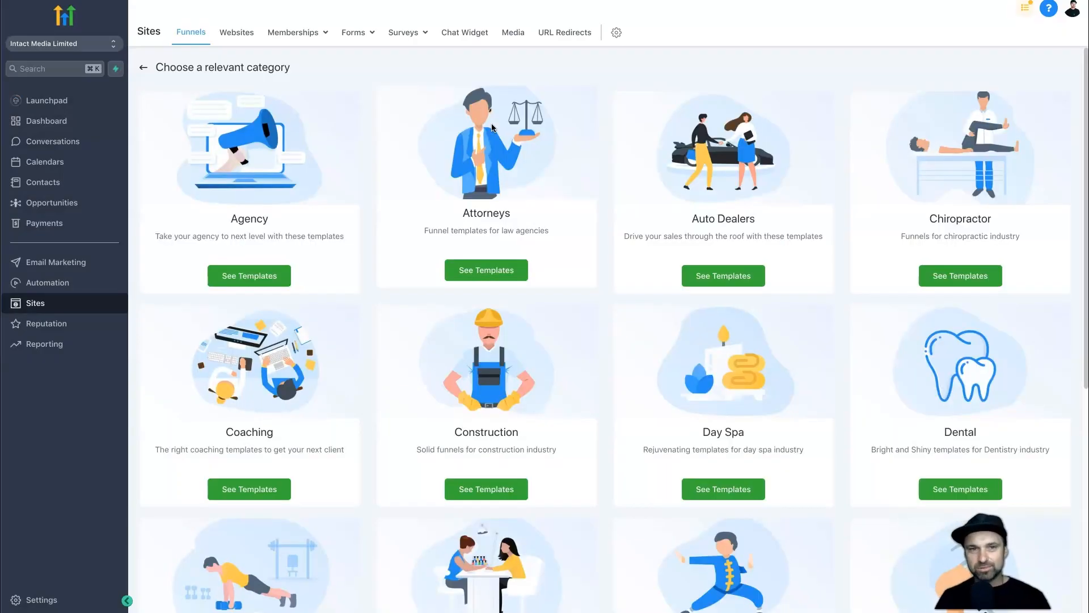
left_click(283, 278)
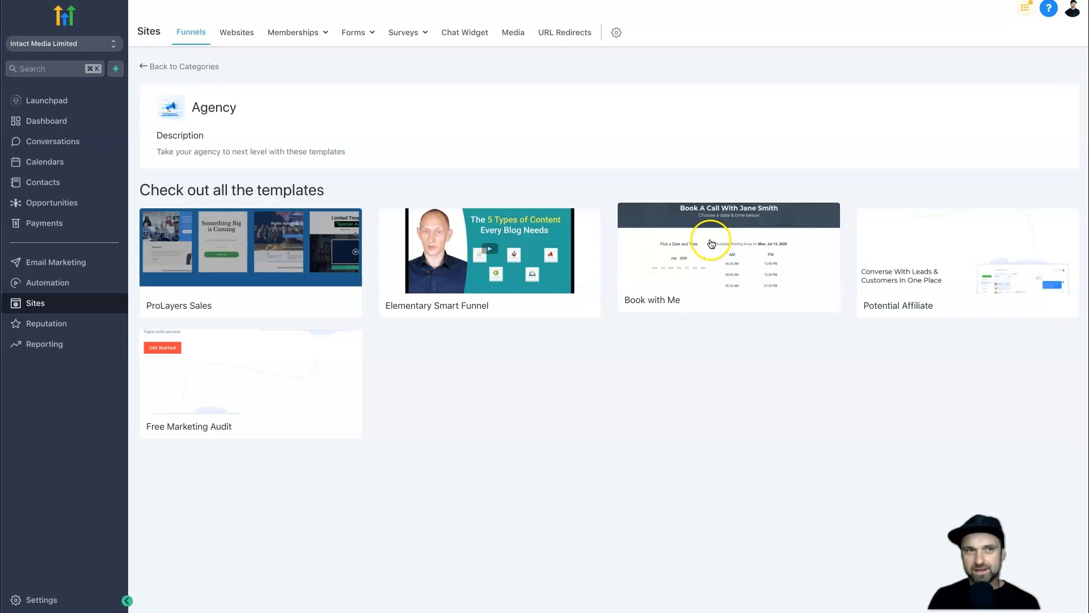
Import the free Book with Me template and open the resulting Book With Me funnel.
left_click(675, 274)
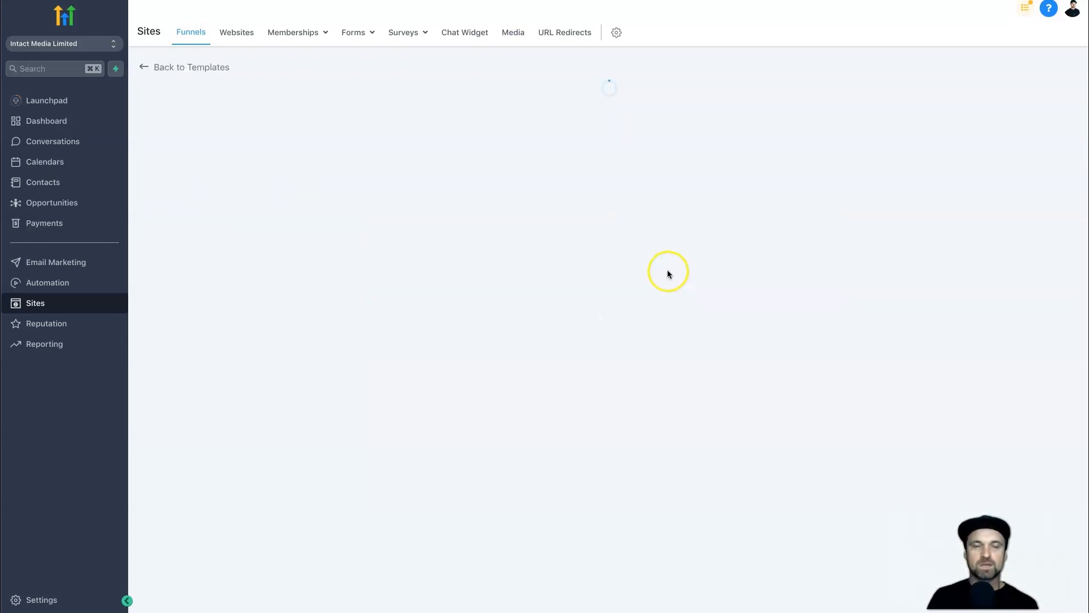
scroll(506, 306, "down", 5)
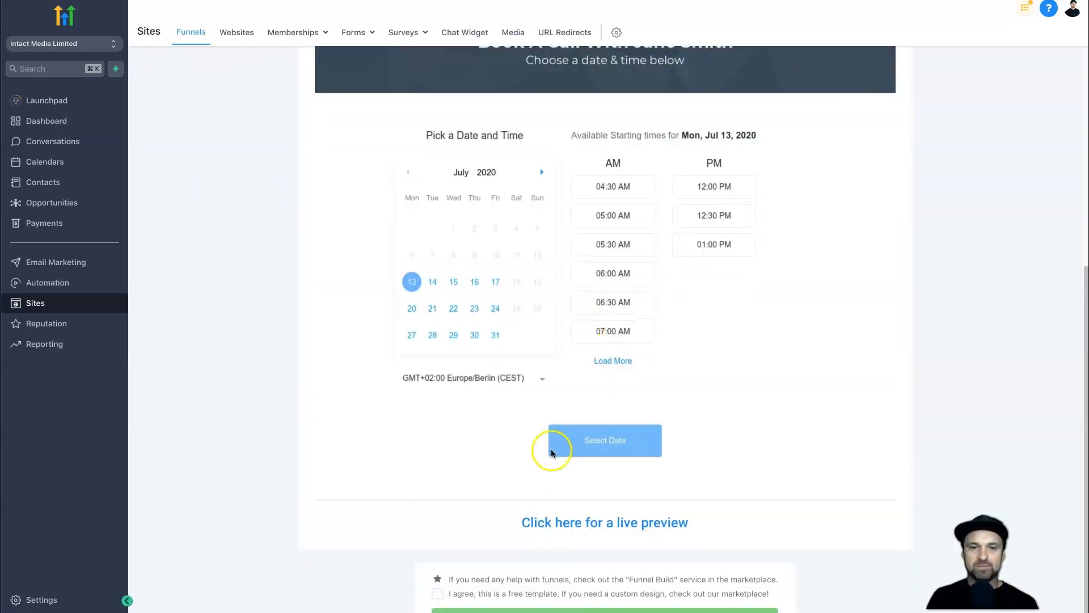
scroll(651, 340, "up", 6)
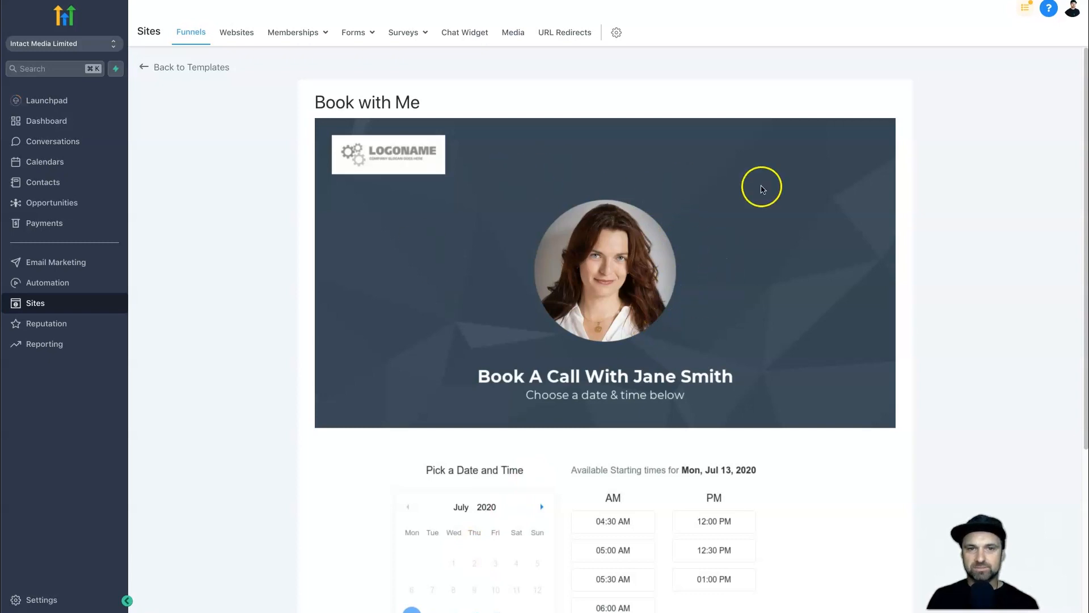
scroll(683, 185, "down", 2)
scroll(927, 243, "down", 3)
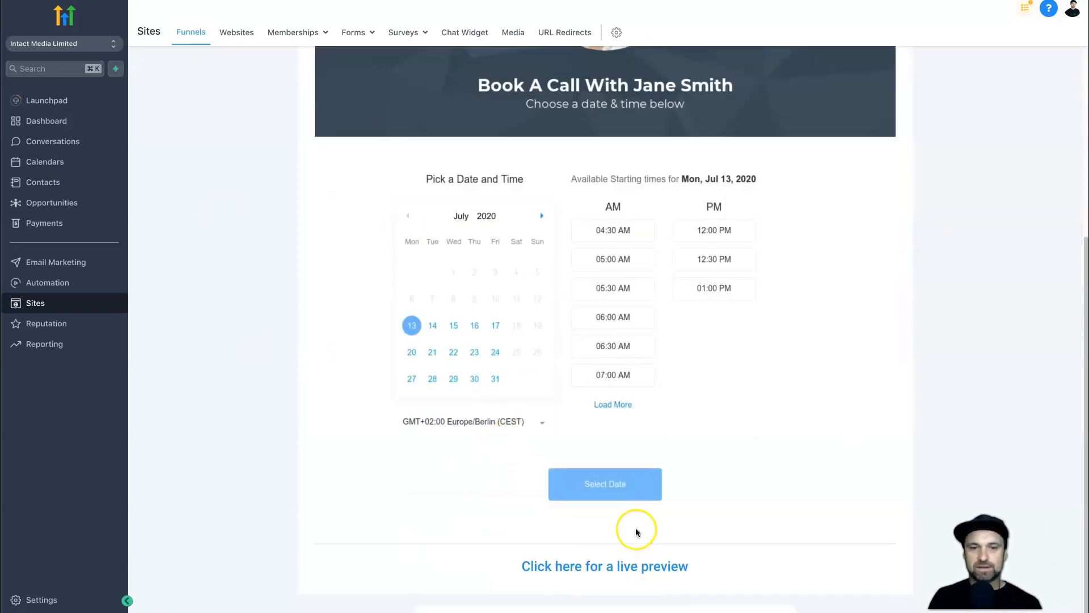
scroll(596, 516, "down", 1)
scroll(535, 274, "down", 1)
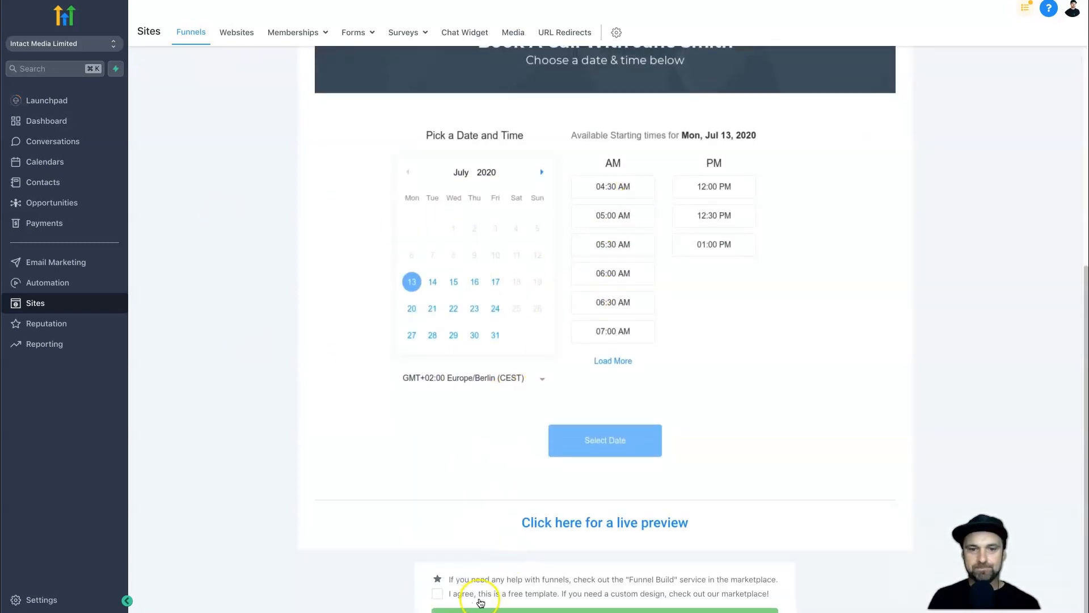
left_click(437, 596)
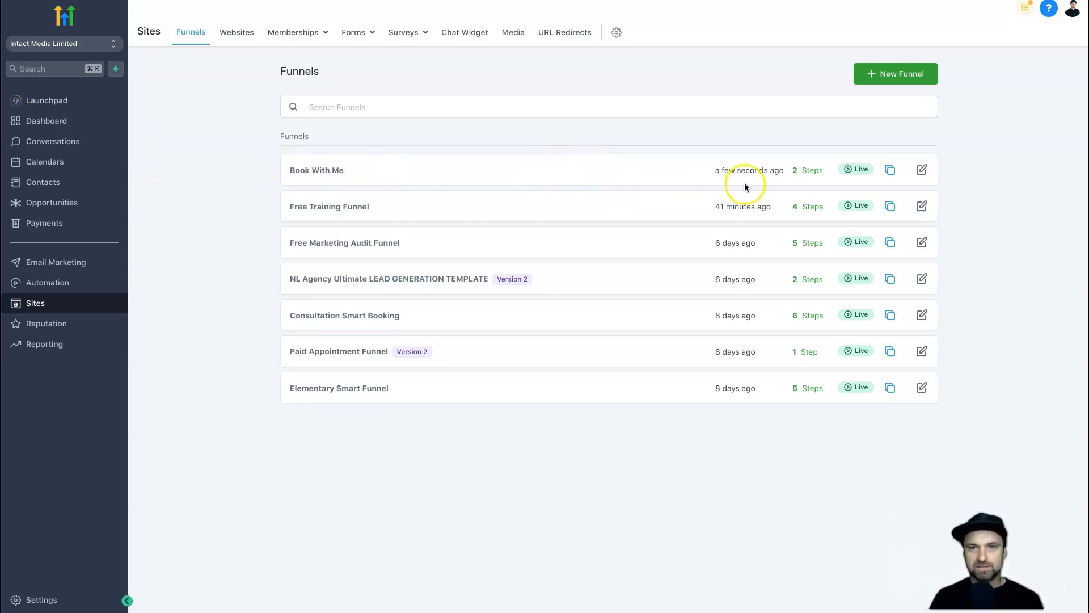
left_click(919, 171)
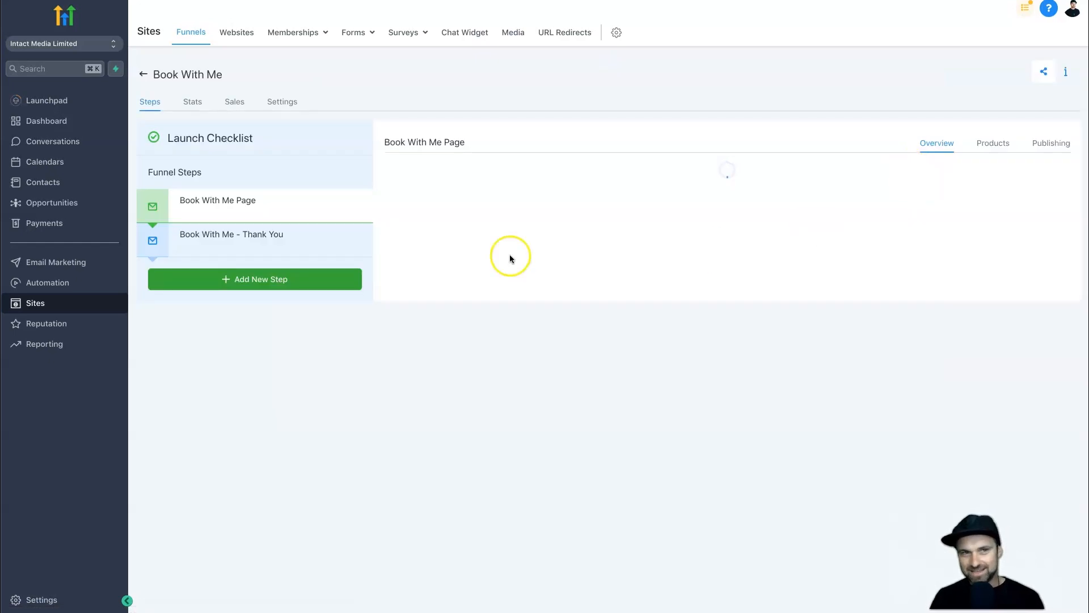
Rename the funnel 'Appointment Funnel demo', path /appointment-funnel-demo, domain go.intactmedia.co.nz, and save.
left_click(287, 103)
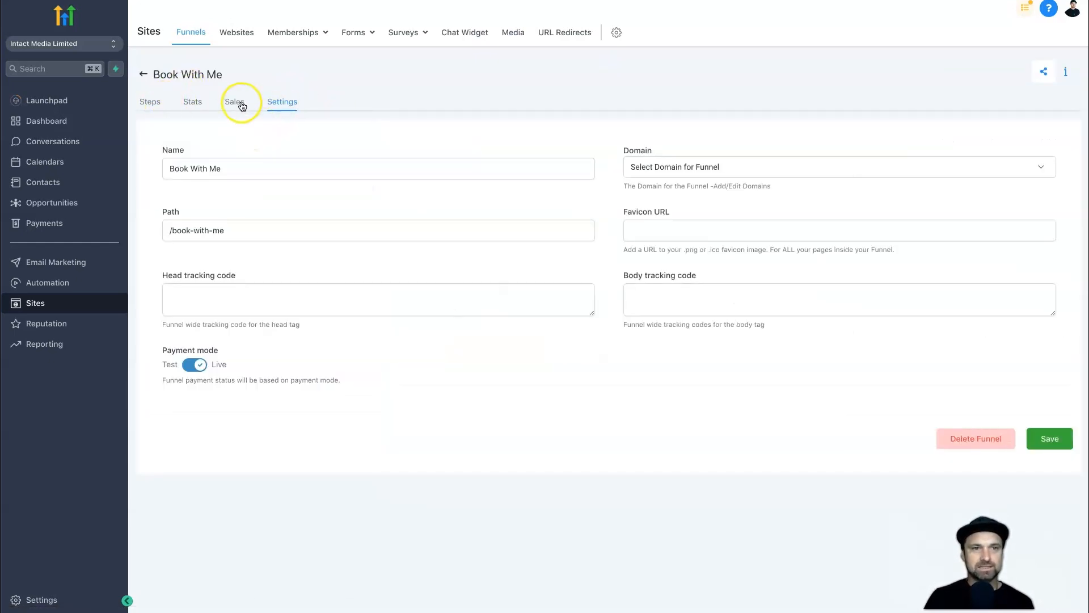
triple_click(212, 162)
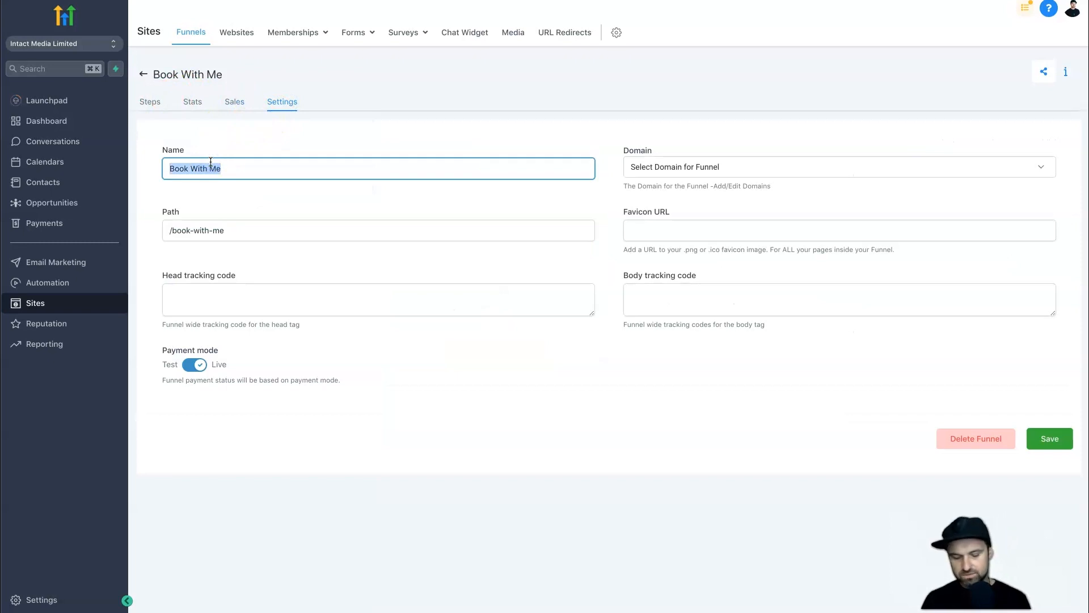
type("Appointment Funnel demo")
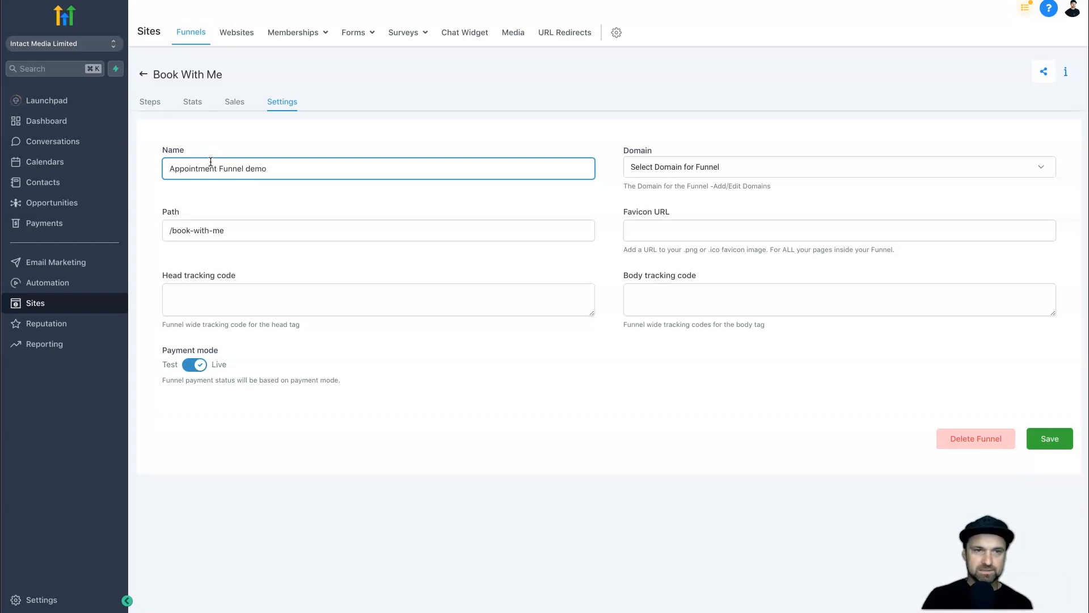
left_click(174, 230)
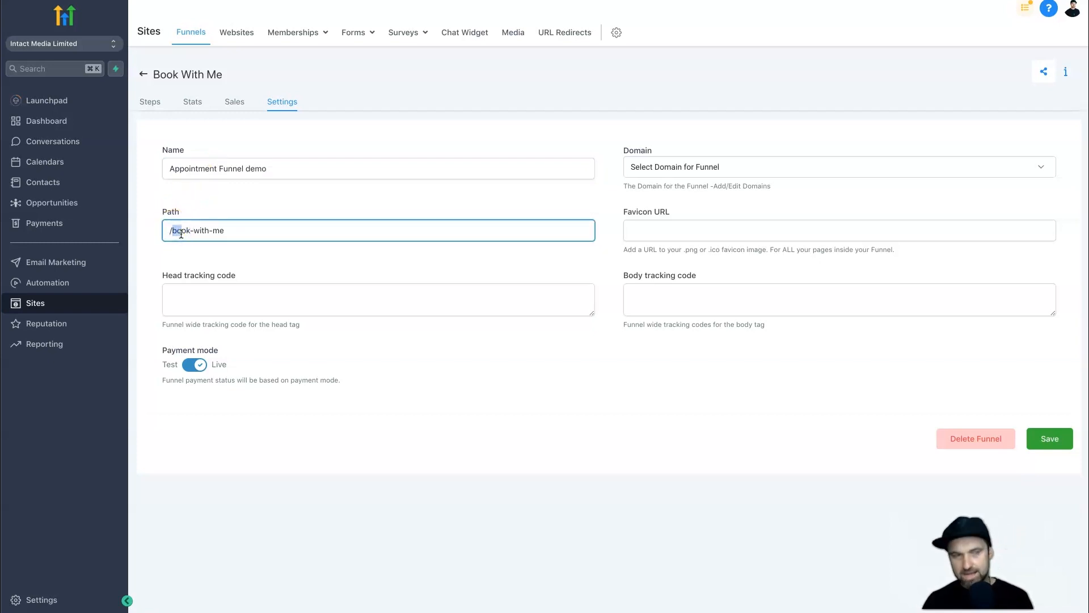
type("appointment-funnel-demo")
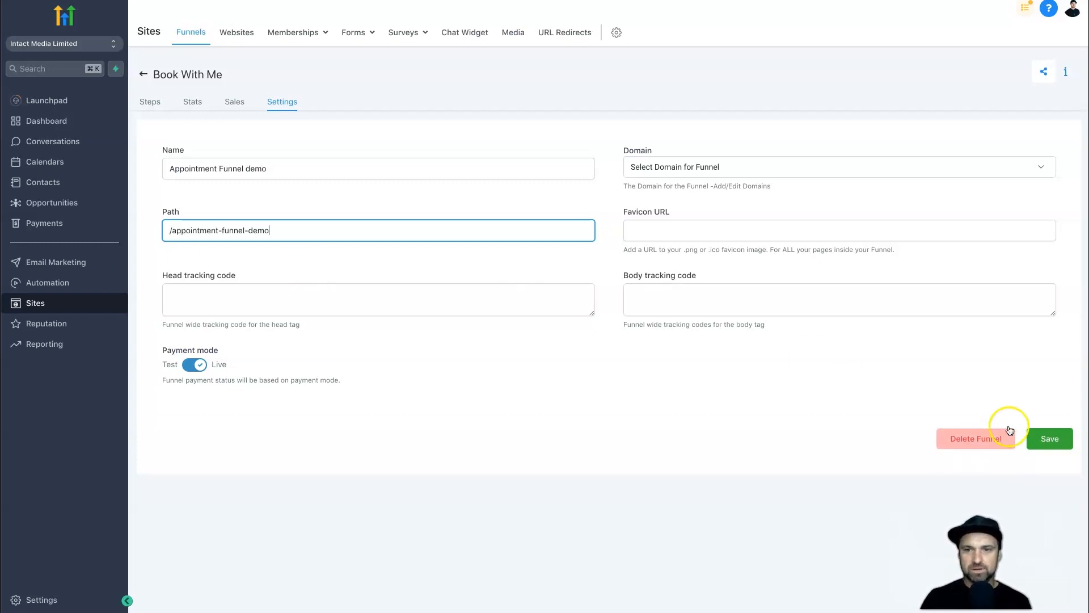
left_click(714, 169)
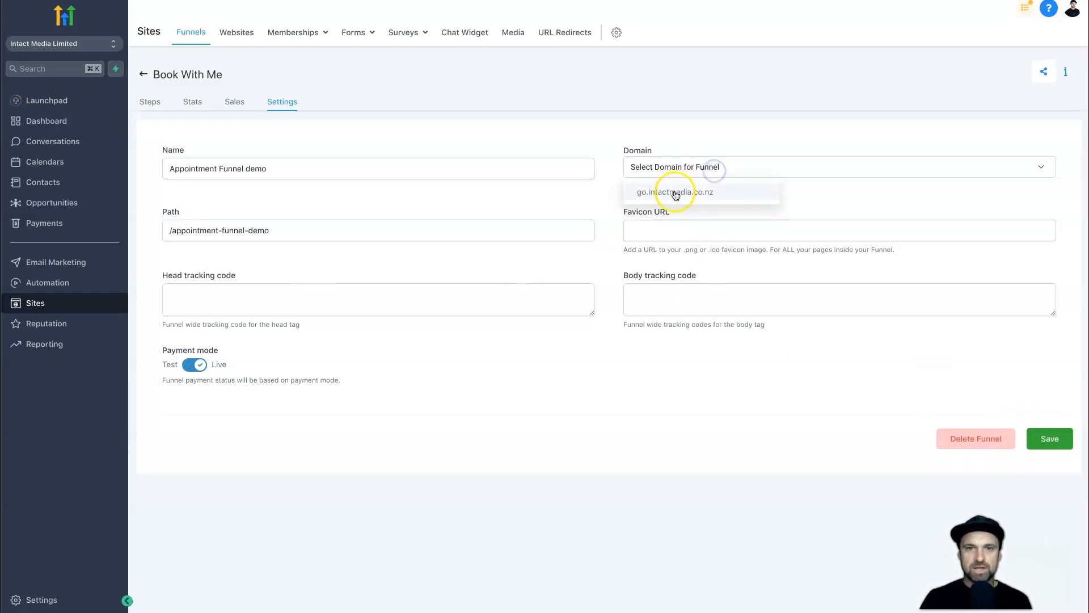
left_click(675, 191)
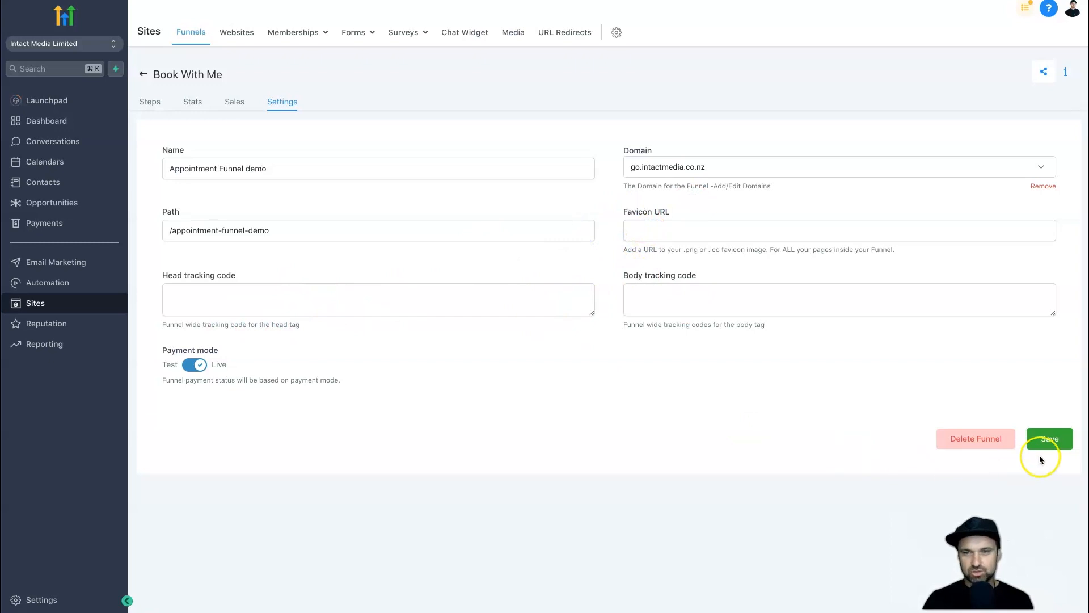
left_click(1065, 443)
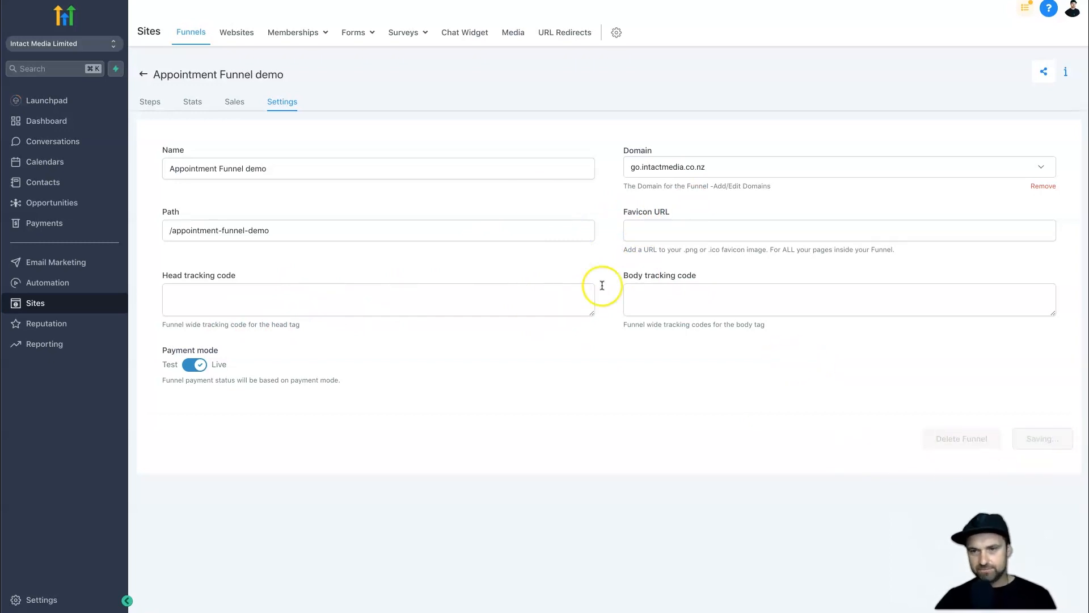
Return to the funnel steps, dismiss the duplicate-URL warning, and open the Book With Me Page step.
left_click(148, 102)
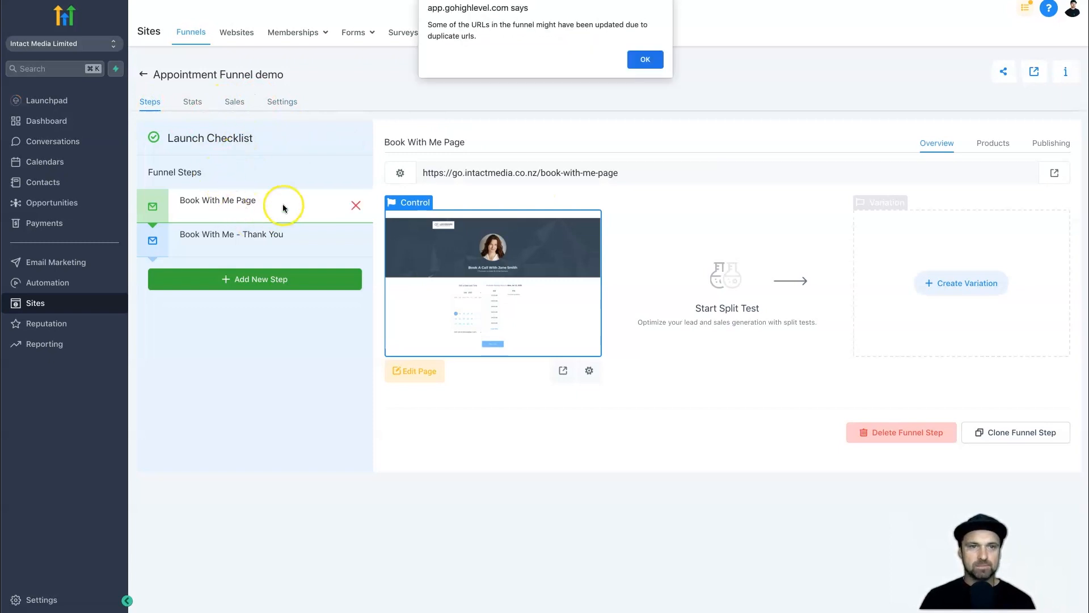
left_click(630, 57)
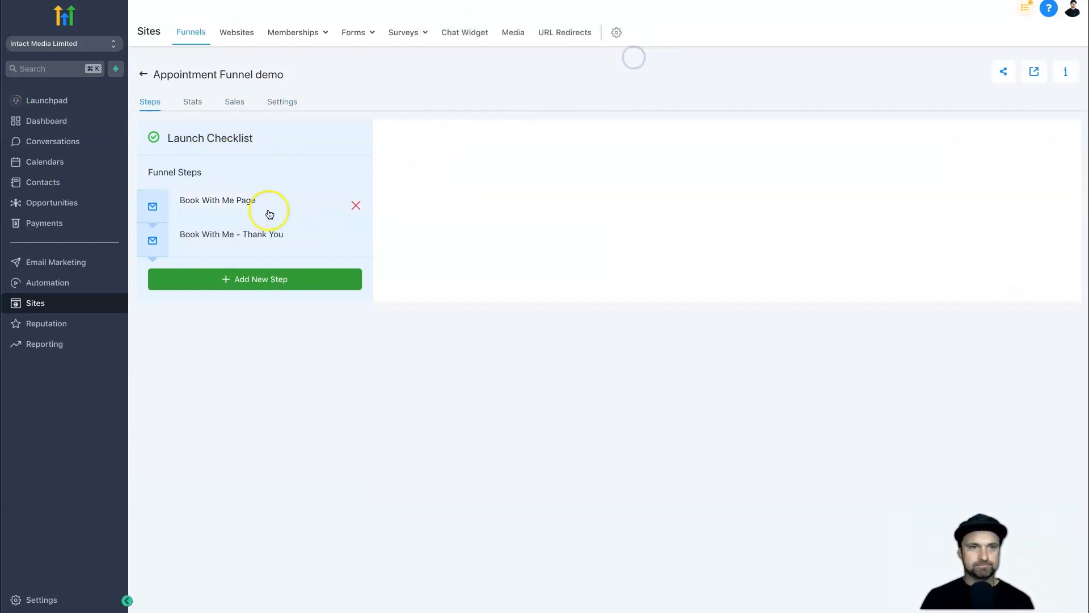
left_click(211, 204)
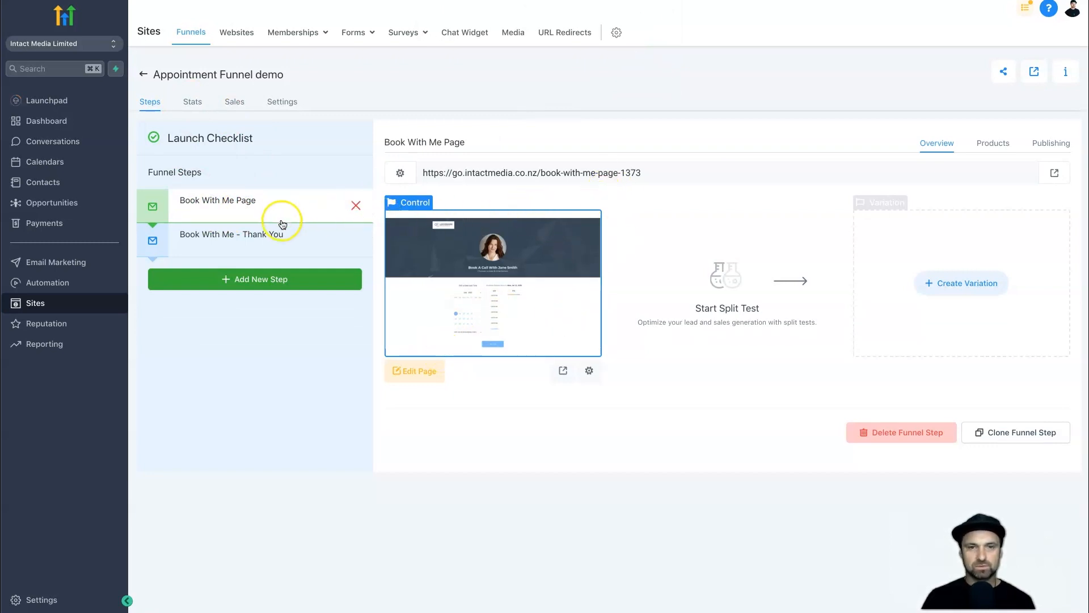
Rename the step Appointment-Schedule with path /appointment-schedule and update it.
left_click(1055, 143)
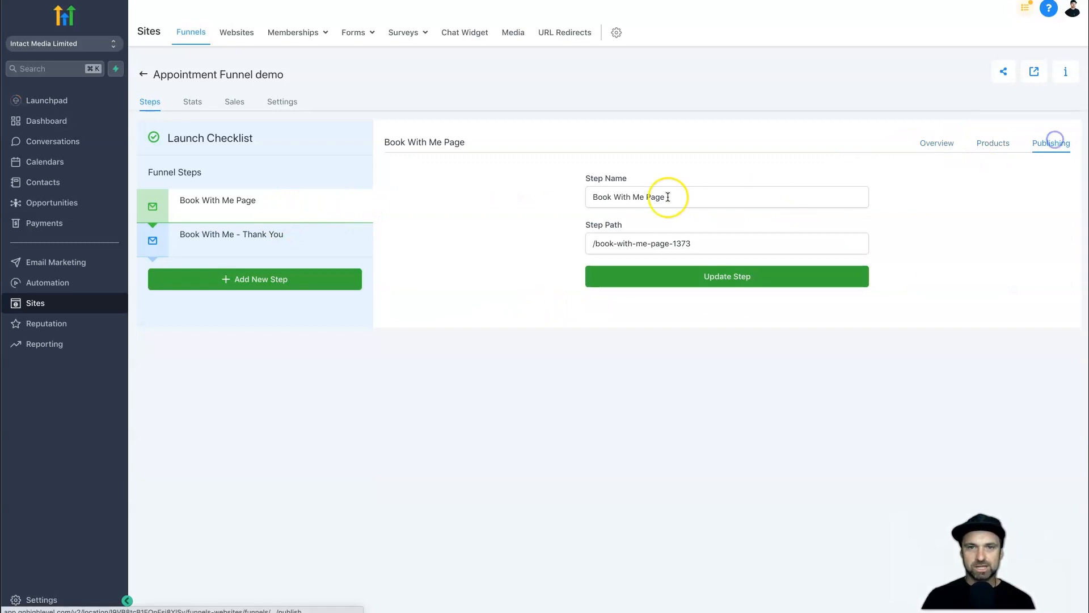
triple_click(616, 197)
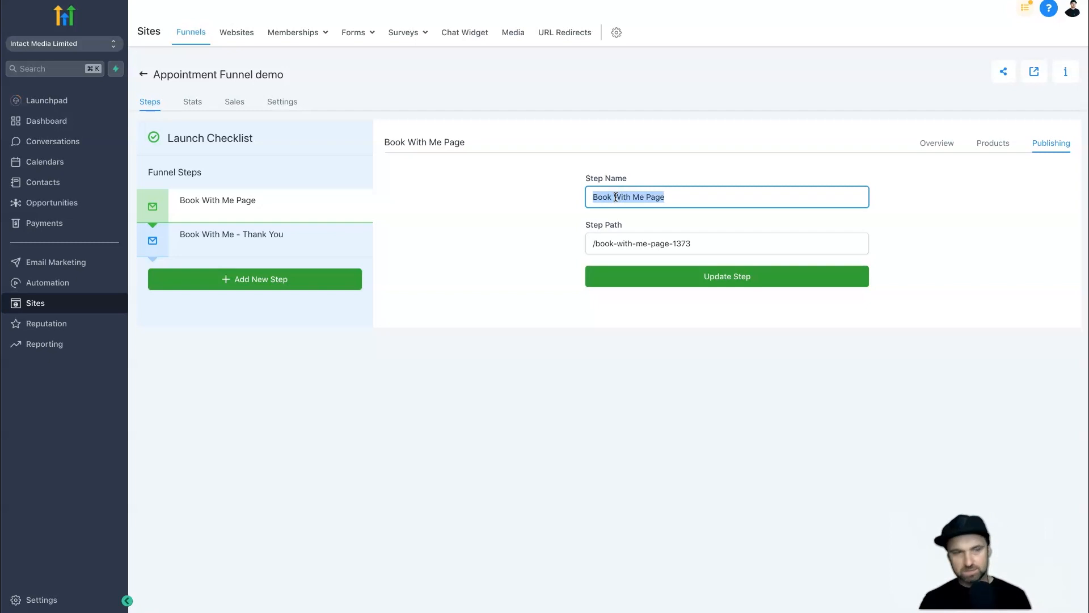
type("Appointment-Schedule")
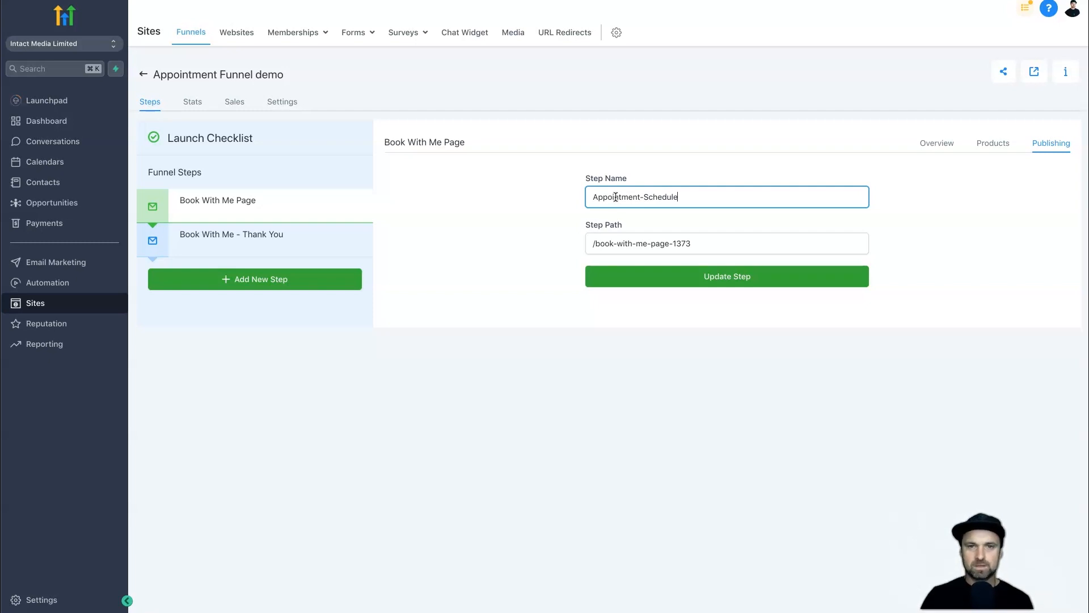
left_click_drag(590, 242, 716, 241)
type("/appointment-")
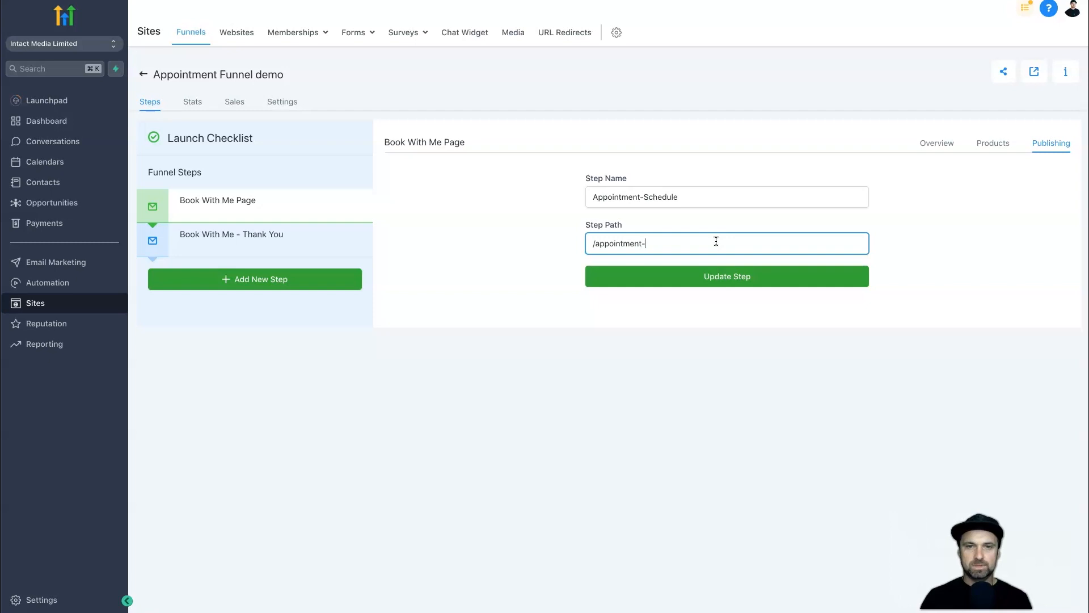
type("schedule")
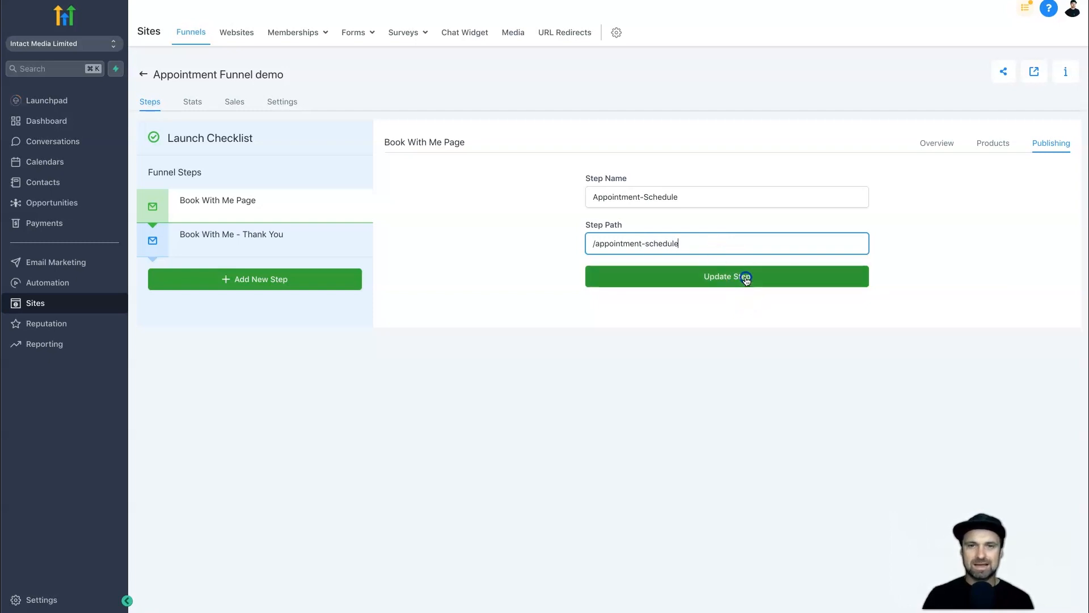
left_click(743, 278)
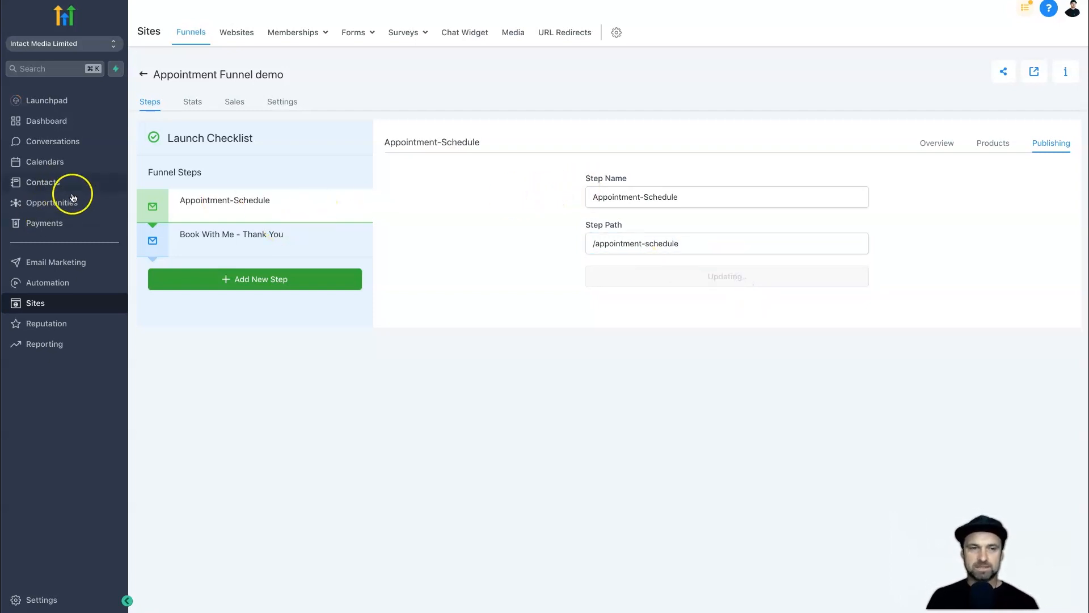
left_click(645, 58)
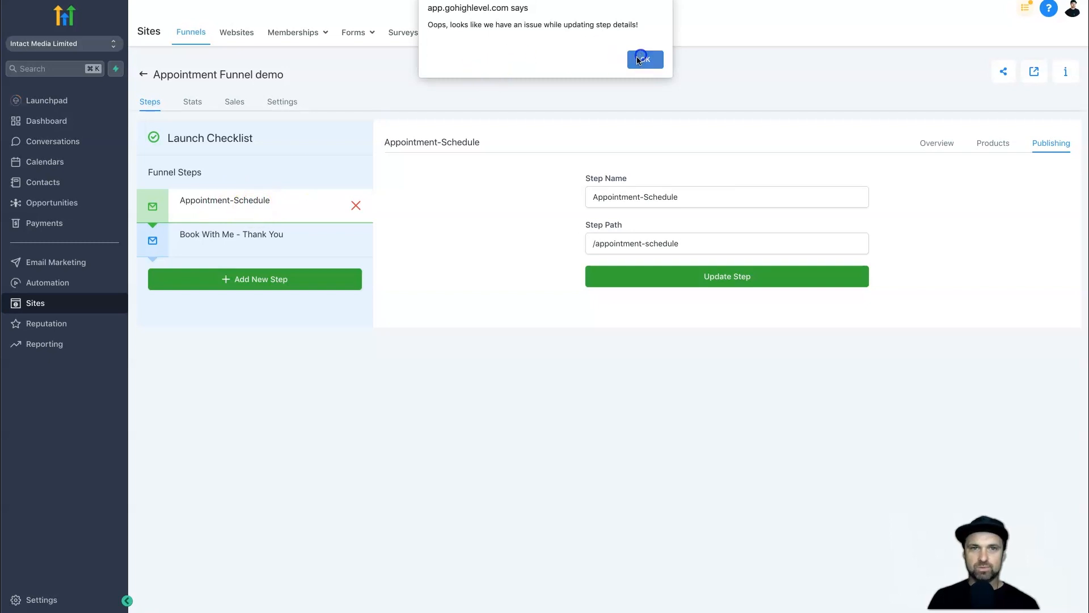
left_click(228, 201)
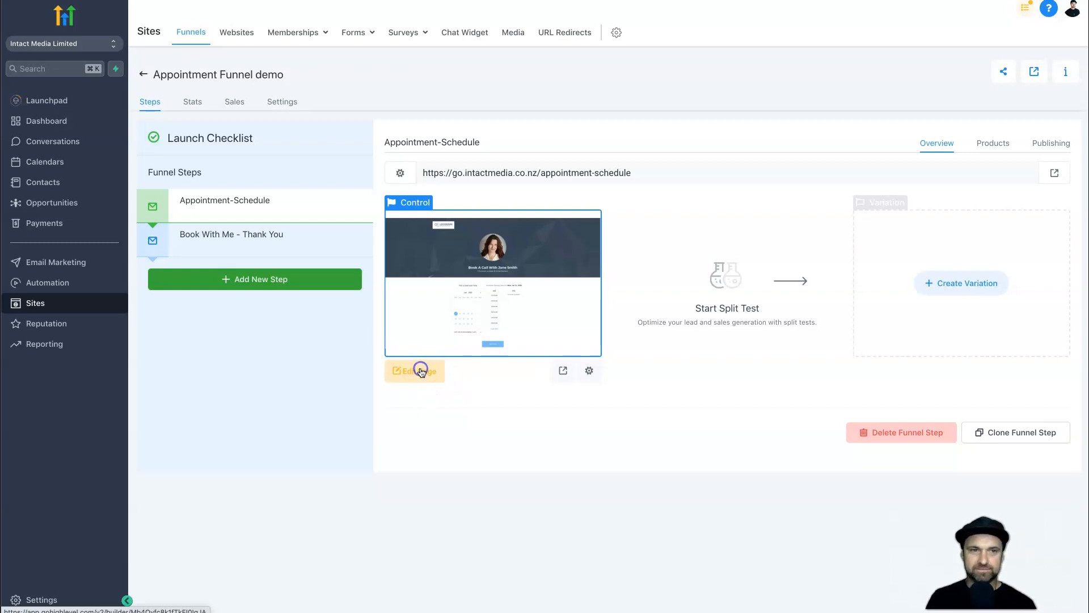
Edit the booking page and switch its calendar widget to '30 minute discovery call'.
left_click(420, 371)
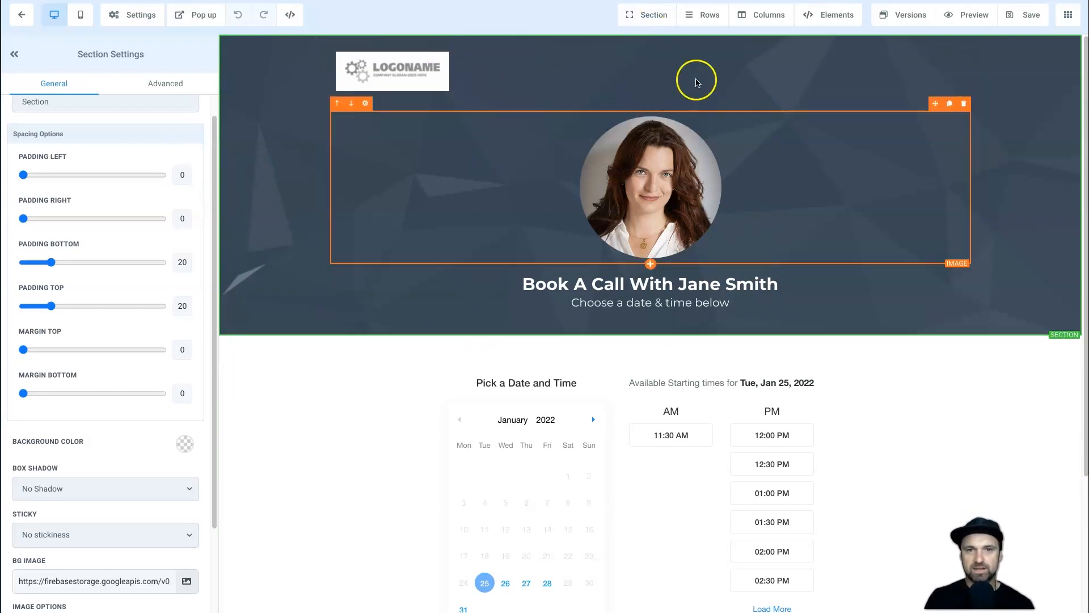
scroll(599, 288, "down", 1)
scroll(598, 288, "down", 3)
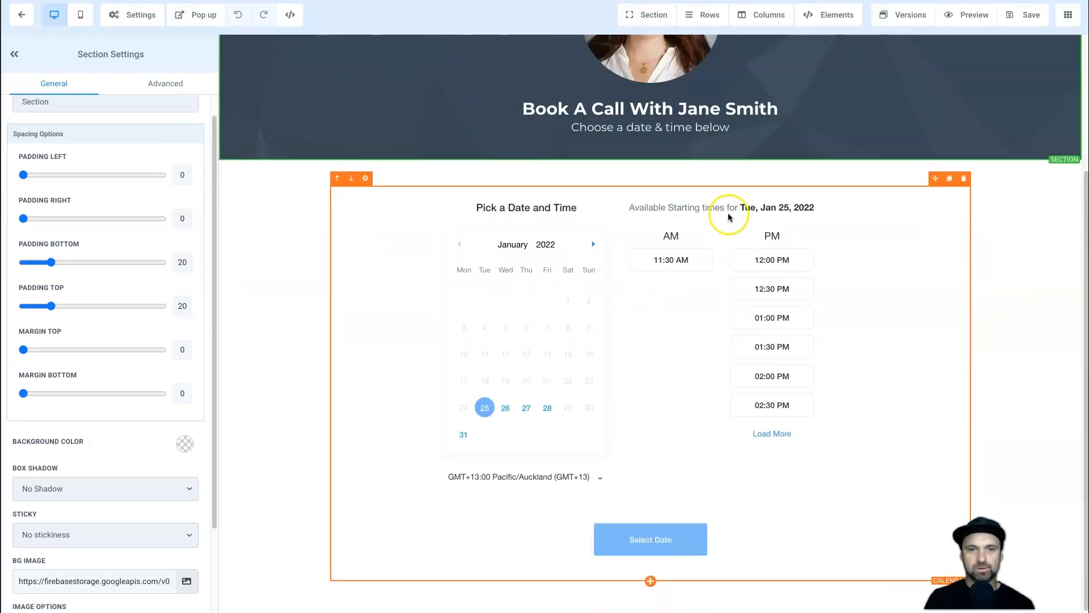
scroll(670, 490, "up", 4)
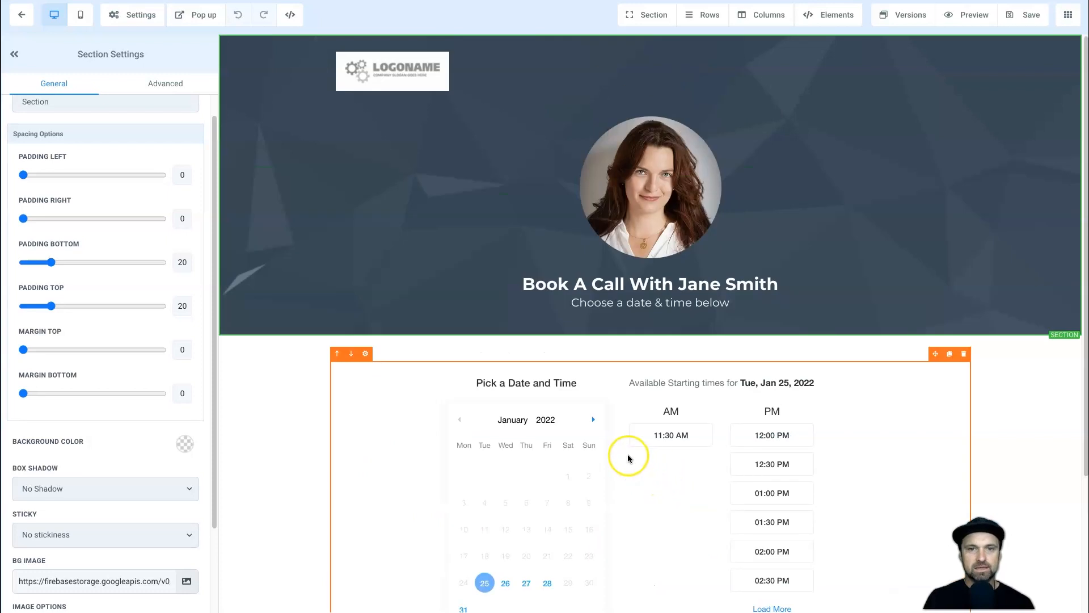
left_click(346, 400)
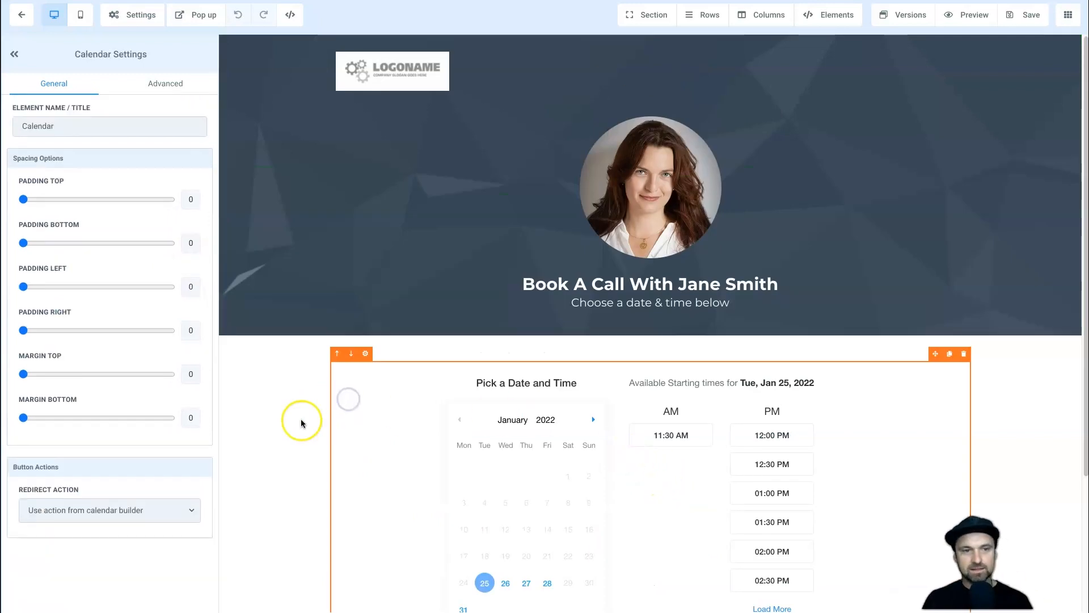
scroll(71, 493, "down", 1)
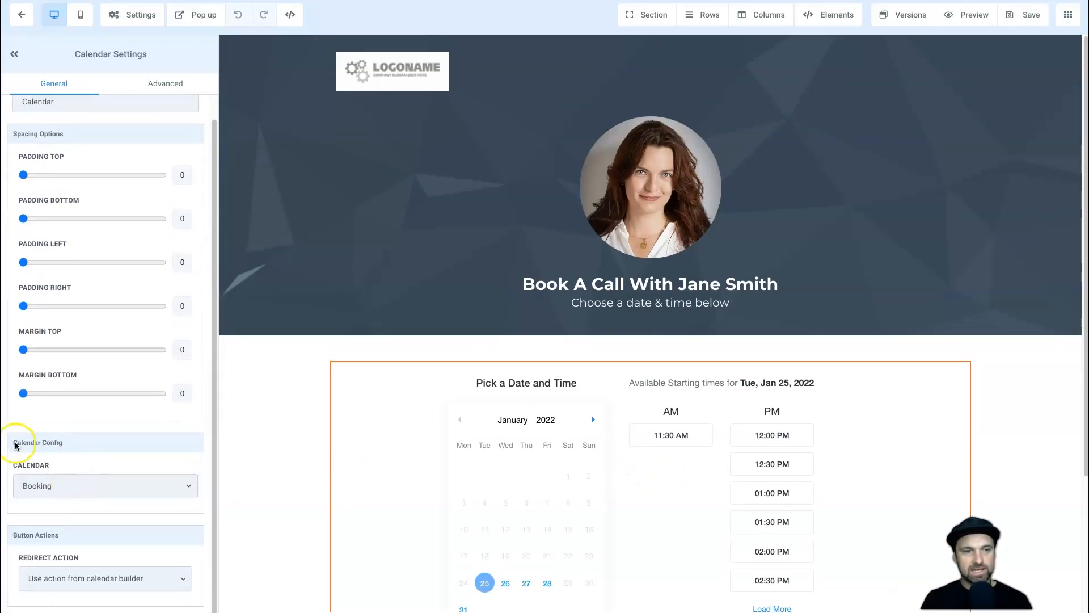
left_click(51, 485)
left_click(61, 465)
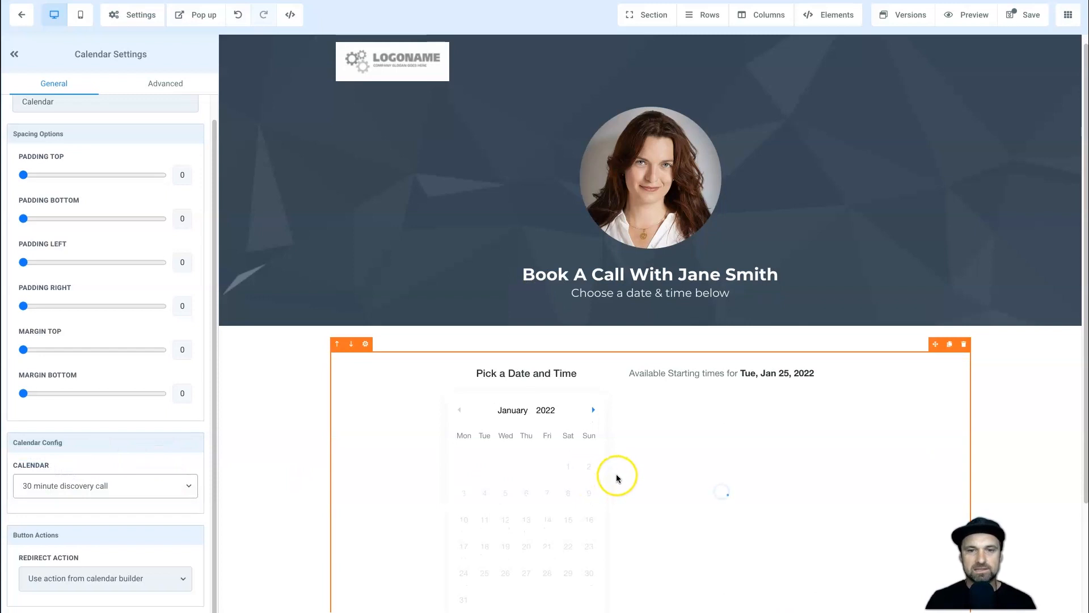
scroll(764, 451, "down", 3)
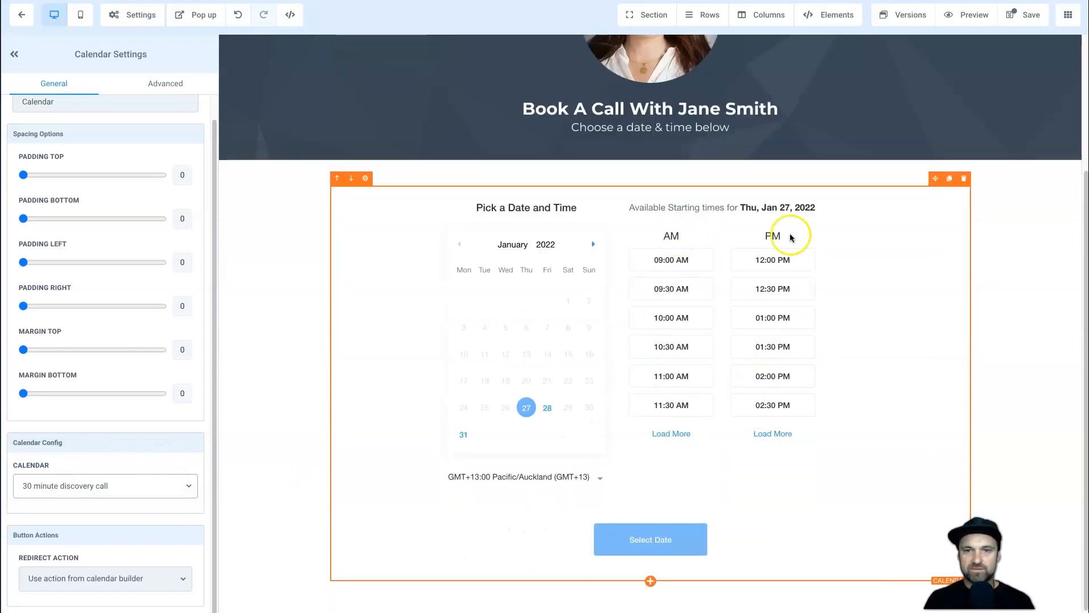
left_click(547, 410)
scroll(681, 306, "up", 3)
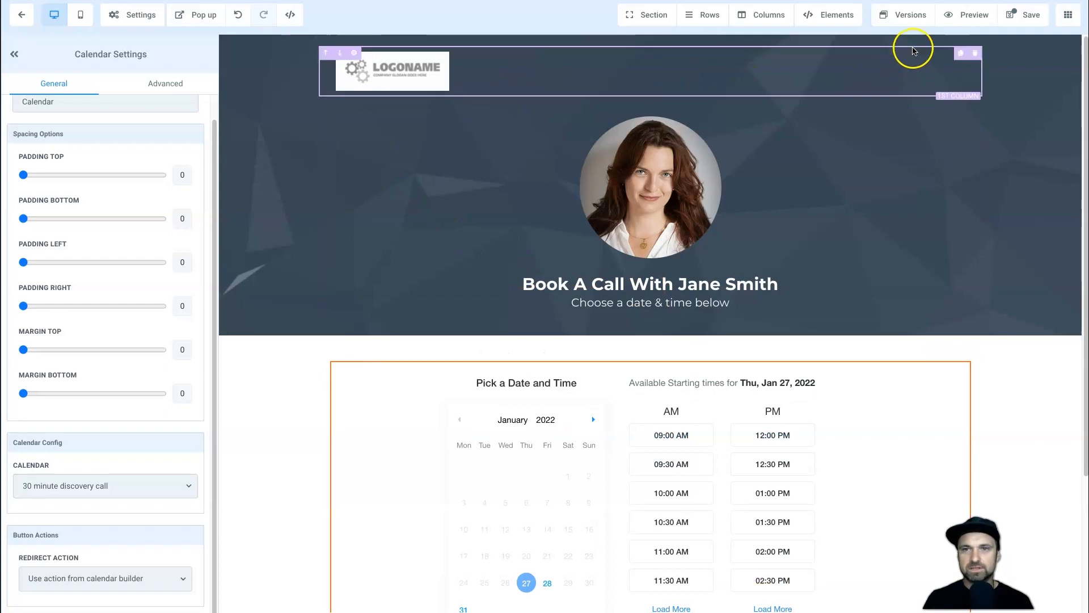
Remove the header logo column and replace the profile image with a round presenter photo.
left_click(974, 54)
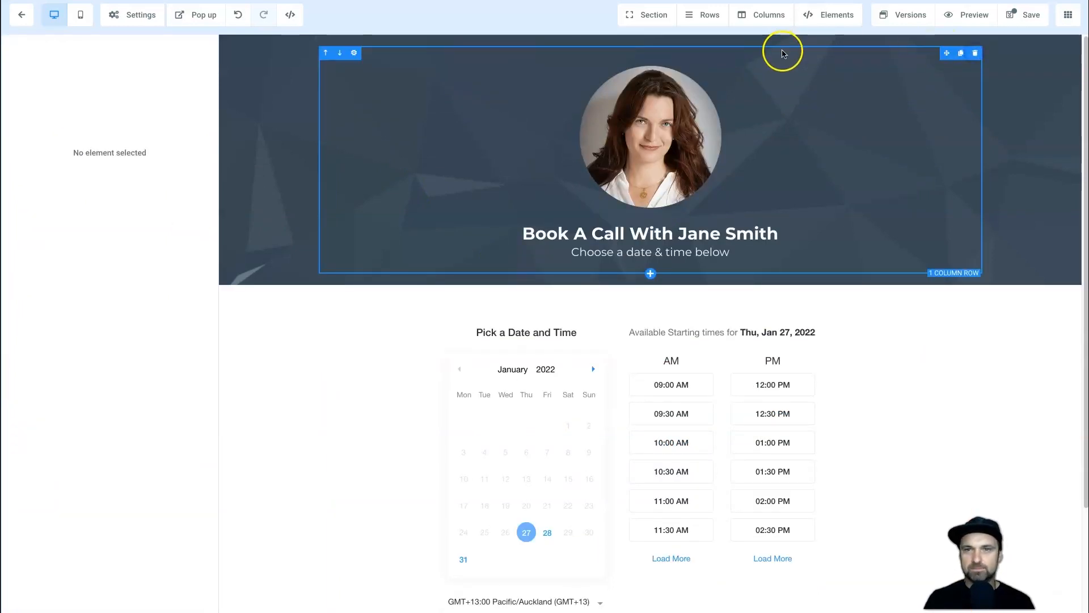
left_click(648, 134)
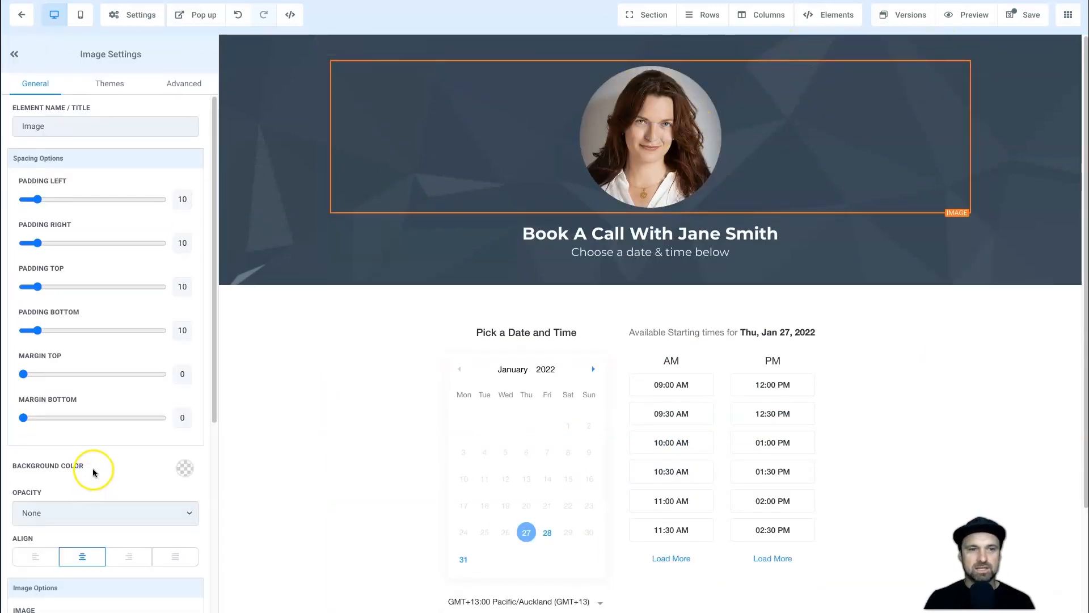
scroll(69, 442, "down", 3)
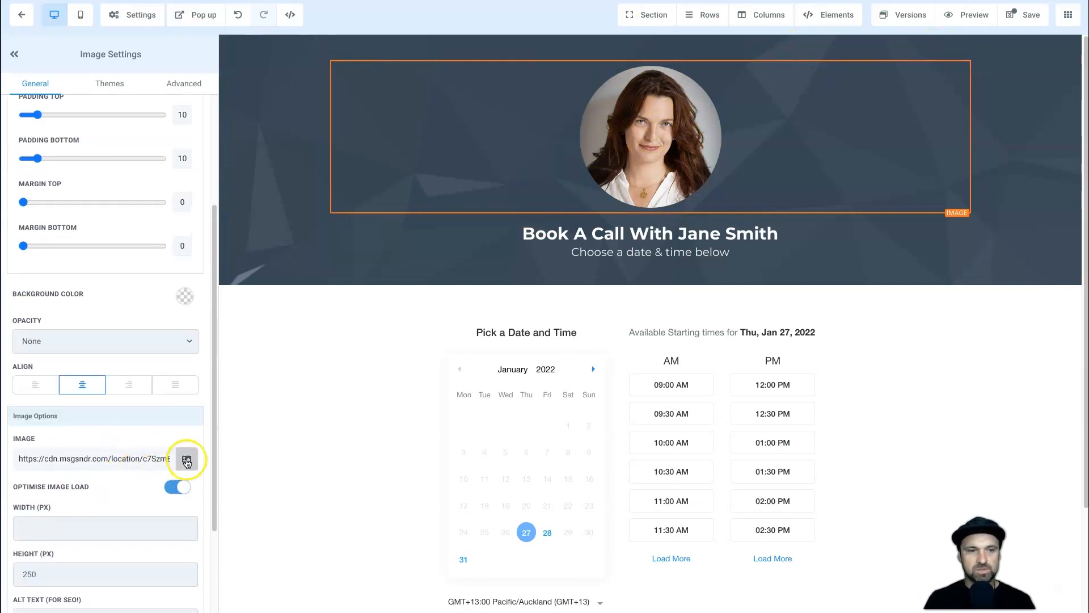
left_click(186, 460)
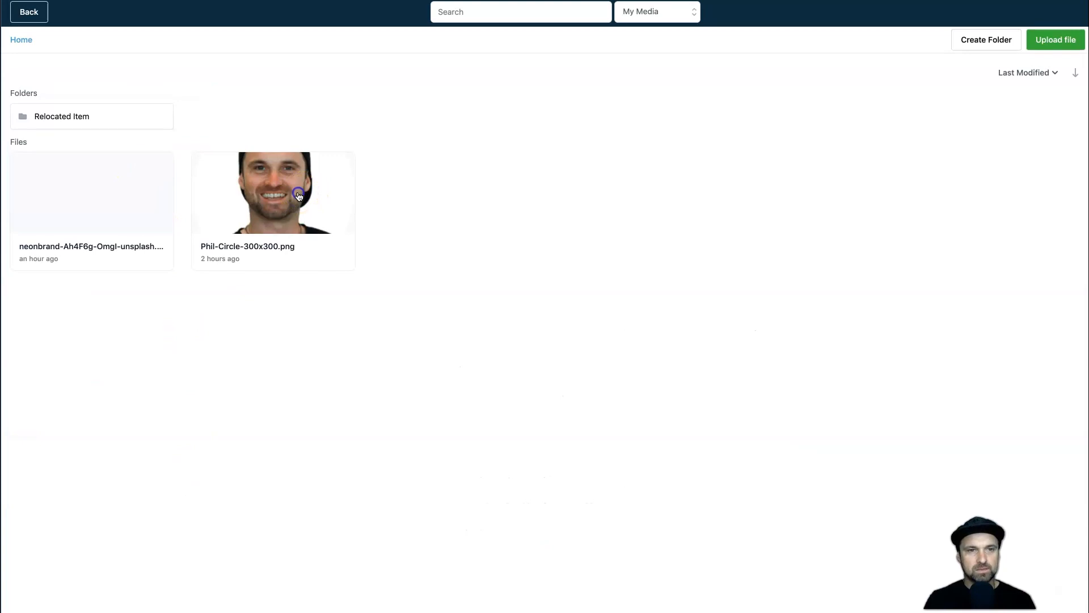
left_click(299, 196)
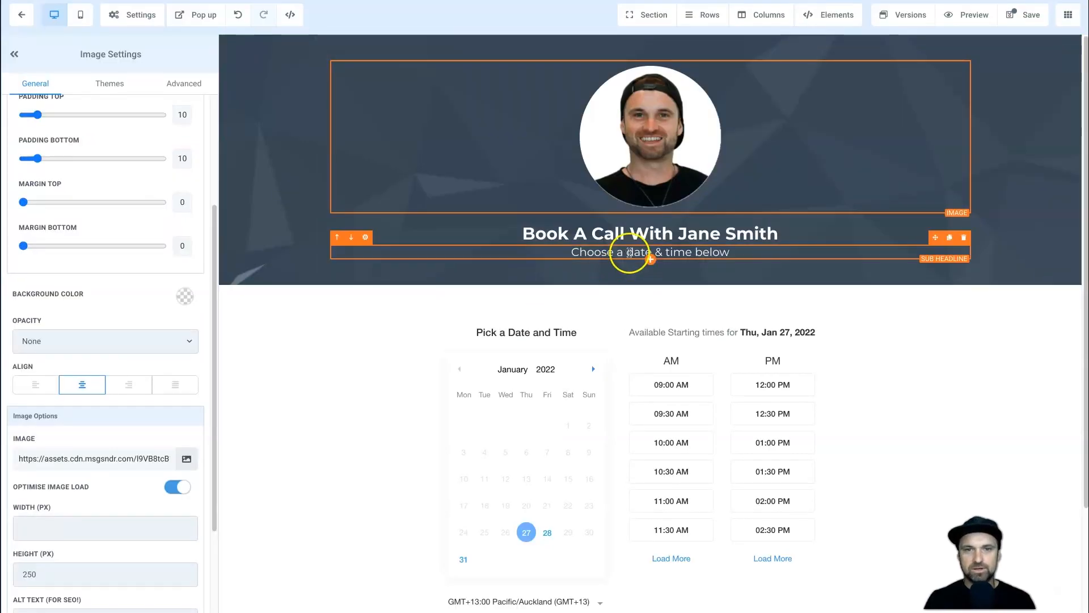
Change the headline to '30 Minute Discovery Call with' plus the host's first name, in bold.
left_click(628, 234)
triple_click(628, 233)
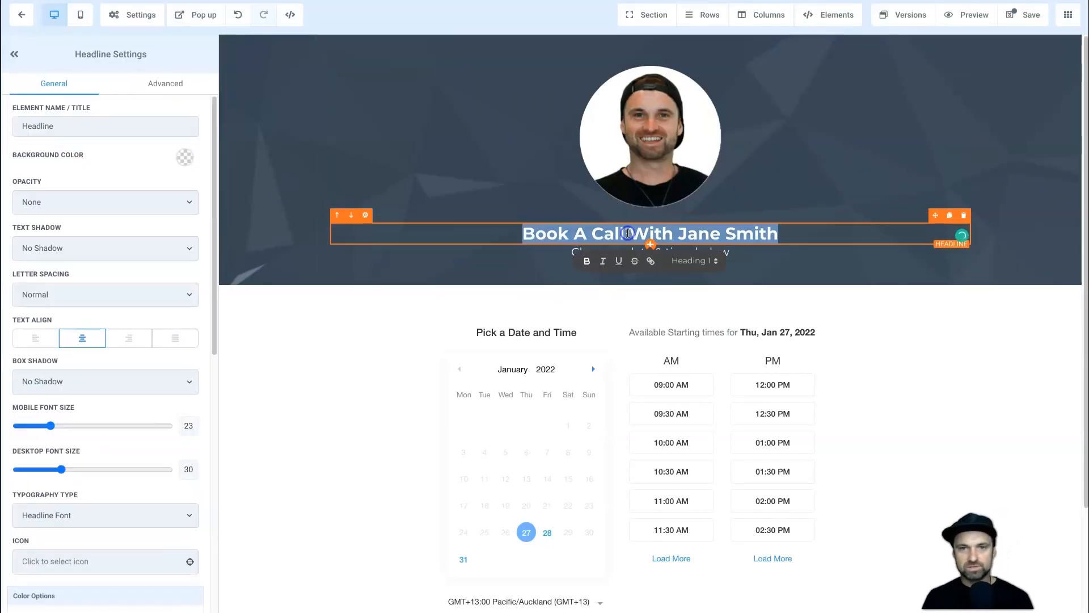
type("10 Minute Discovery")
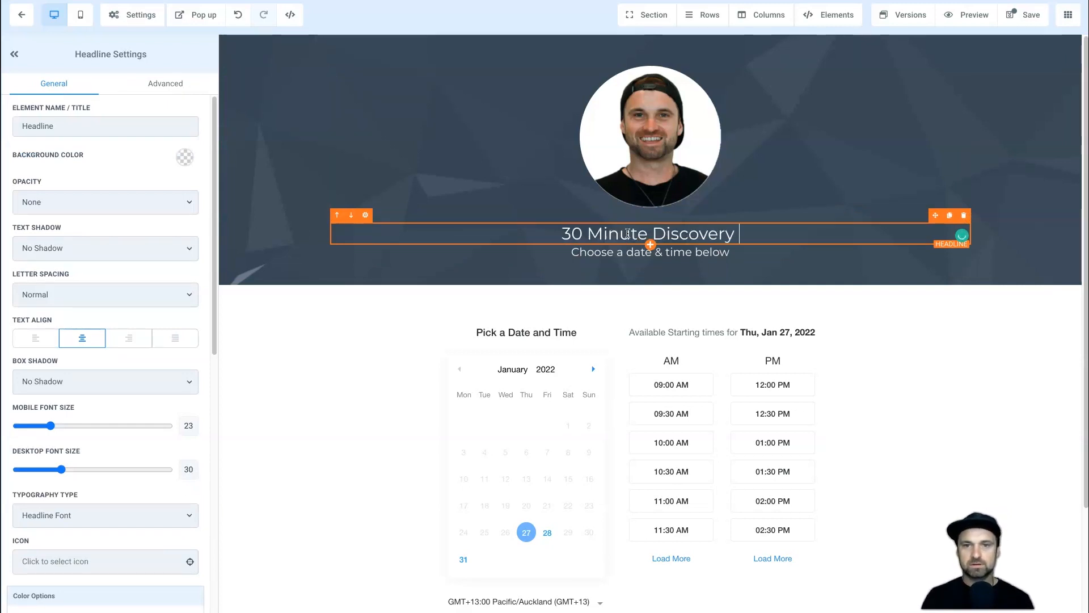
type(" Call with Phil")
left_click(585, 254)
left_click(617, 253)
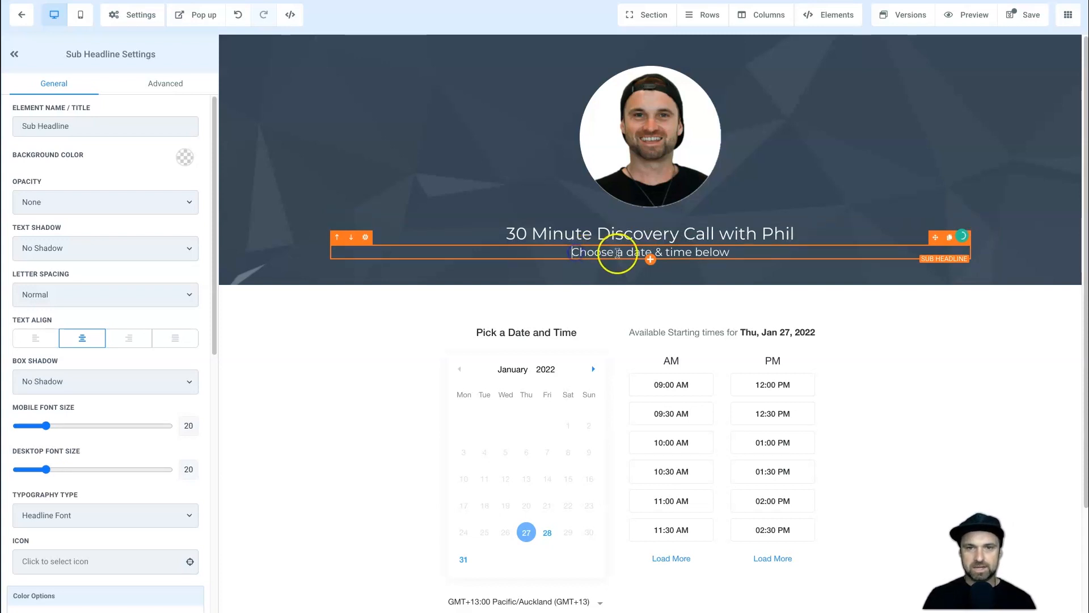
left_click(527, 231)
triple_click(540, 236)
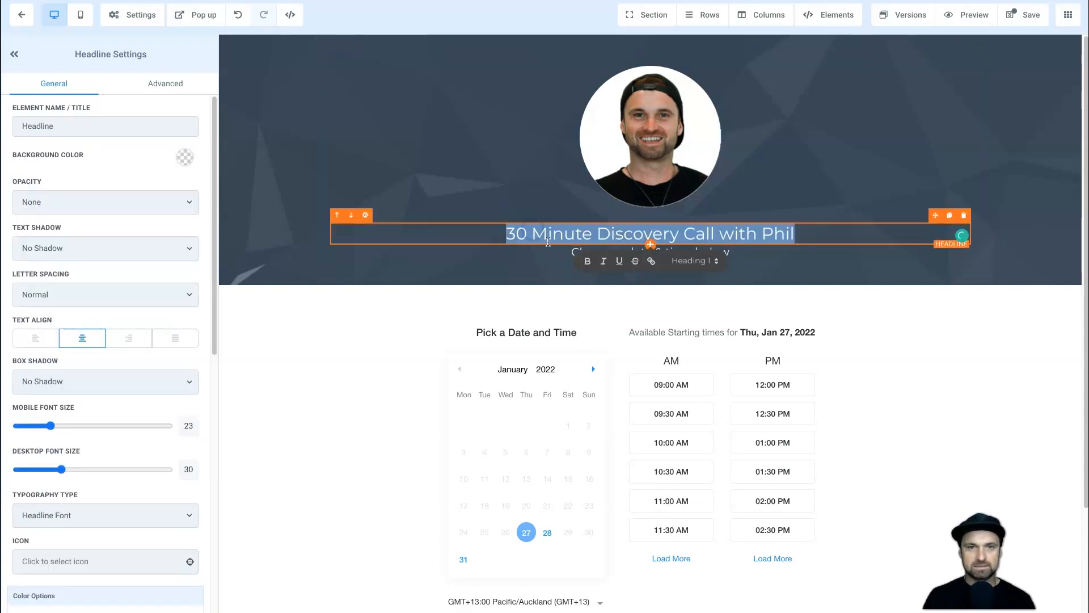
left_click(587, 261)
left_click(511, 281)
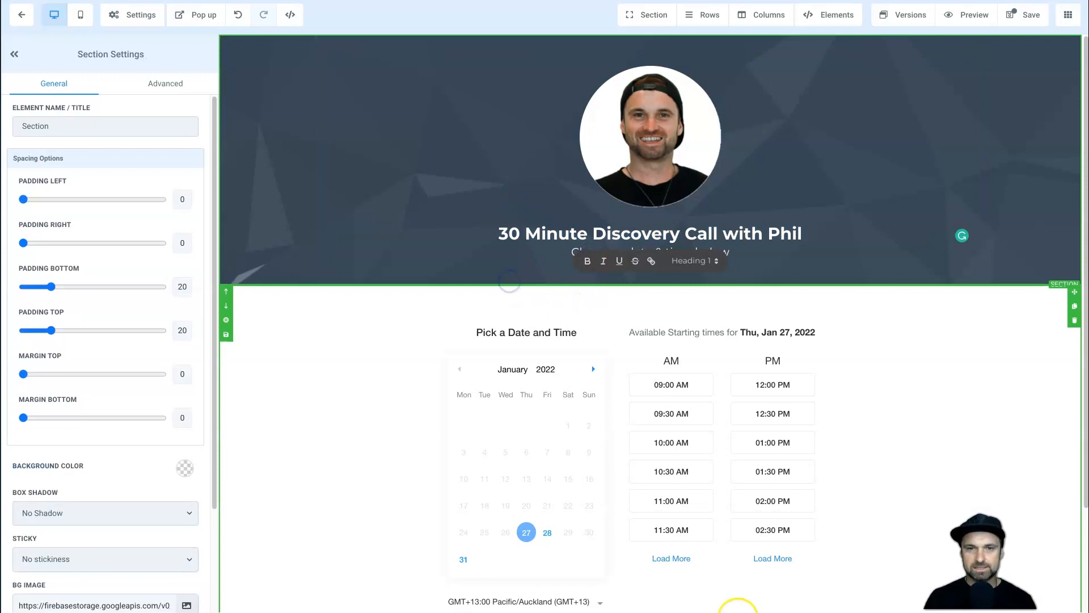
Browse the Add Element panel, then save the booking page and close the SEO Meta Data panel.
scroll(709, 369, "down", 2)
scroll(705, 366, "up", 2)
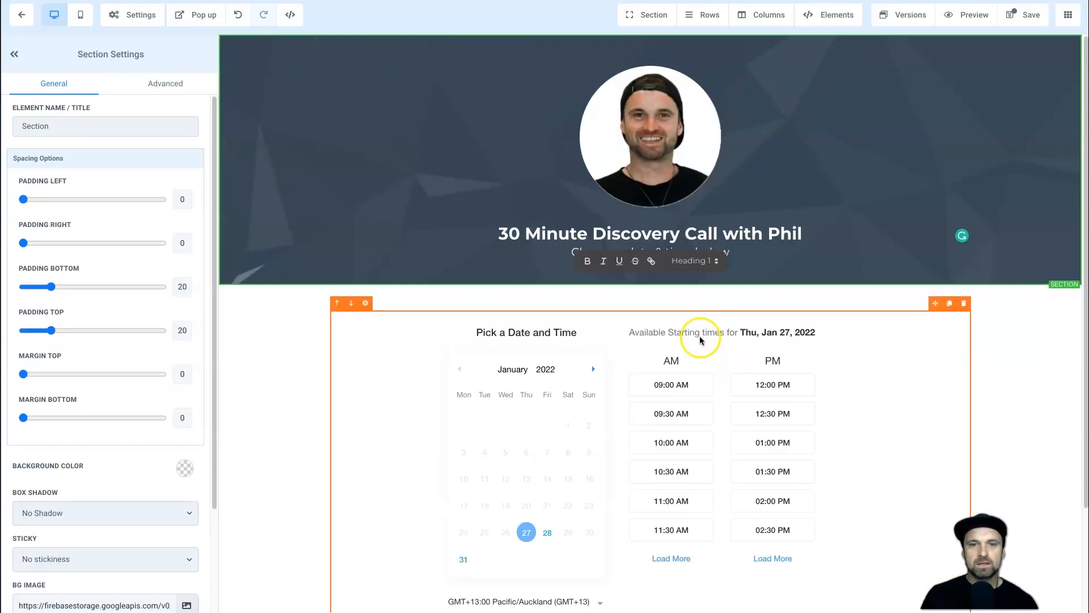
left_click(284, 380)
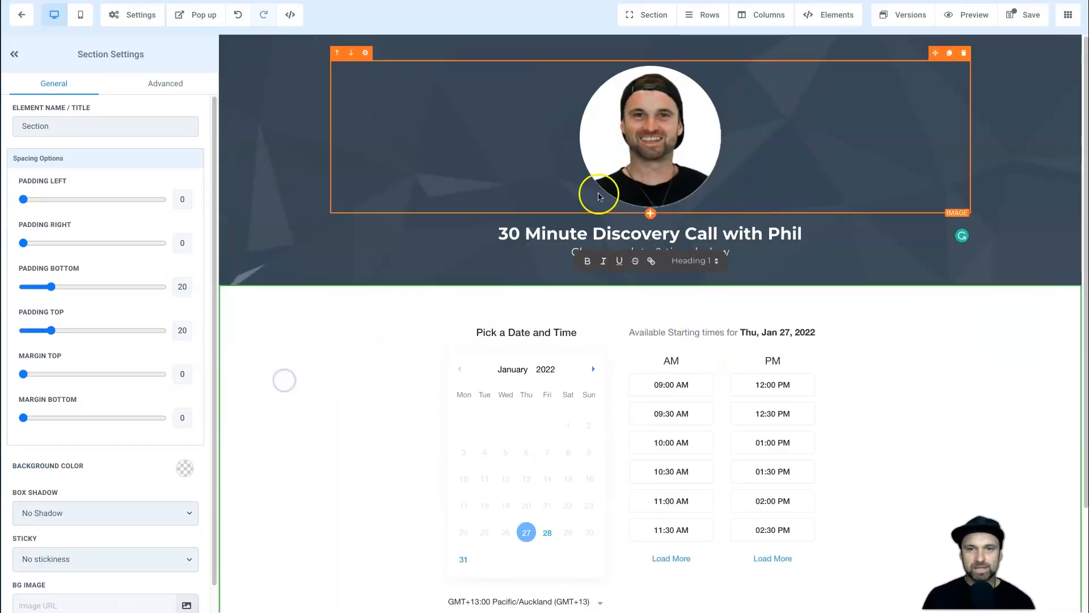
scroll(799, 313, "down", 2)
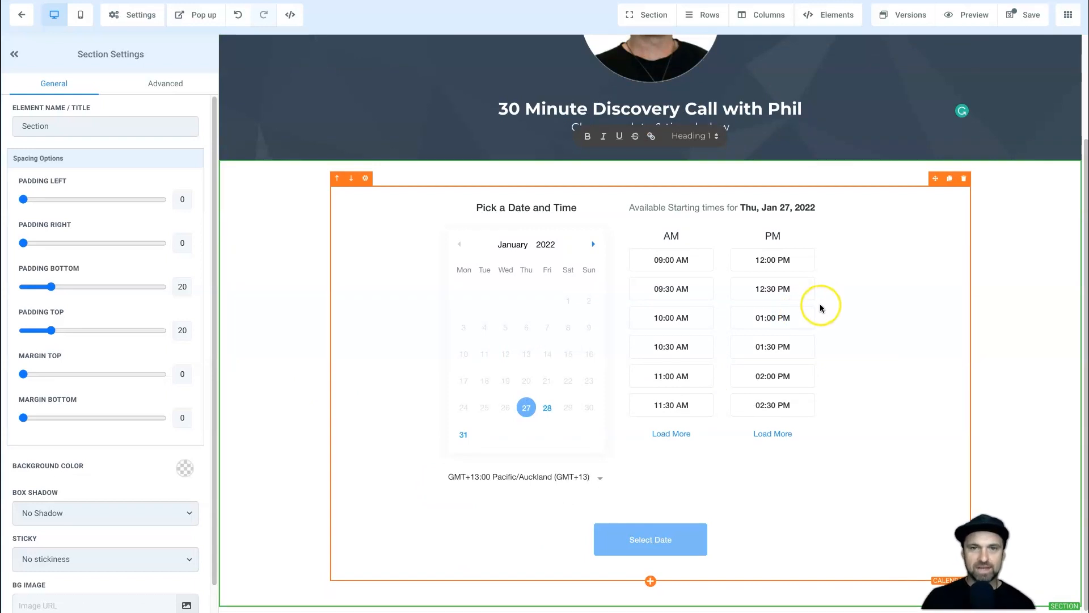
scroll(794, 227, "up", 2)
left_click(843, 16)
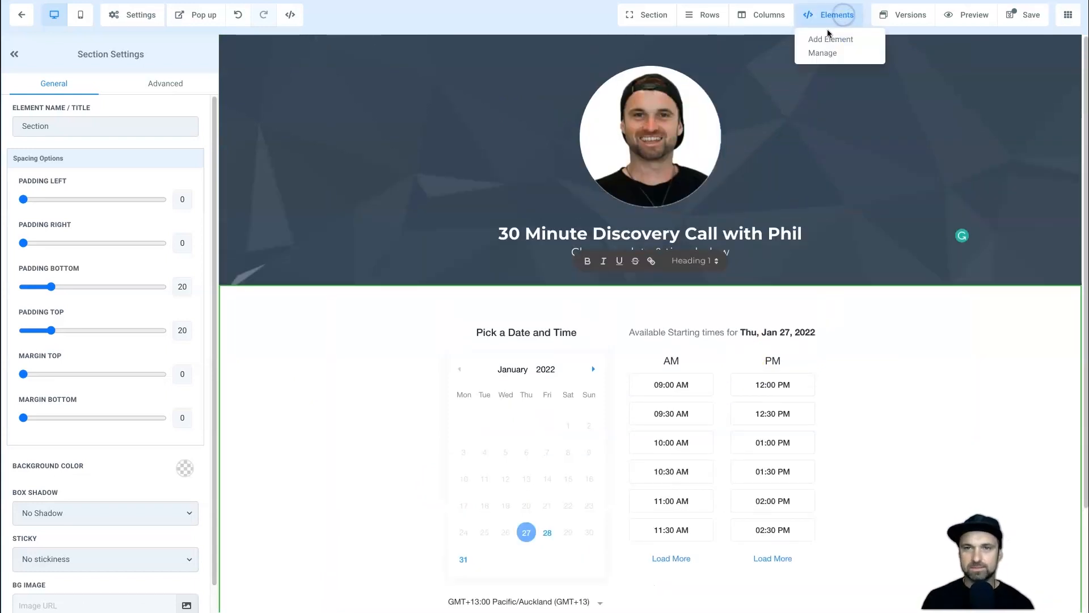
left_click(829, 38)
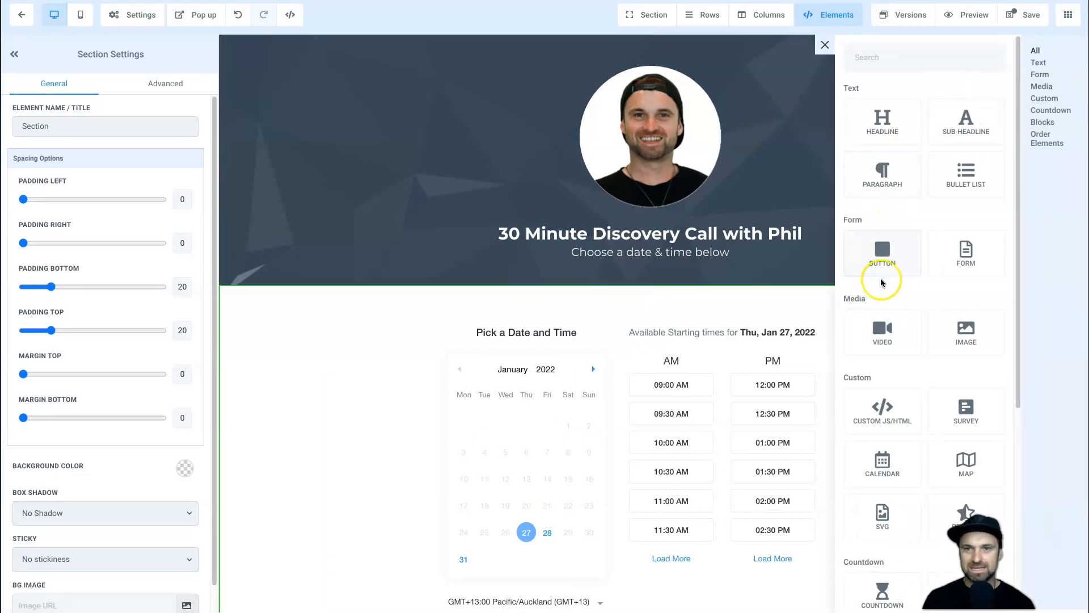
scroll(713, 280, "down", 2)
left_click(295, 340)
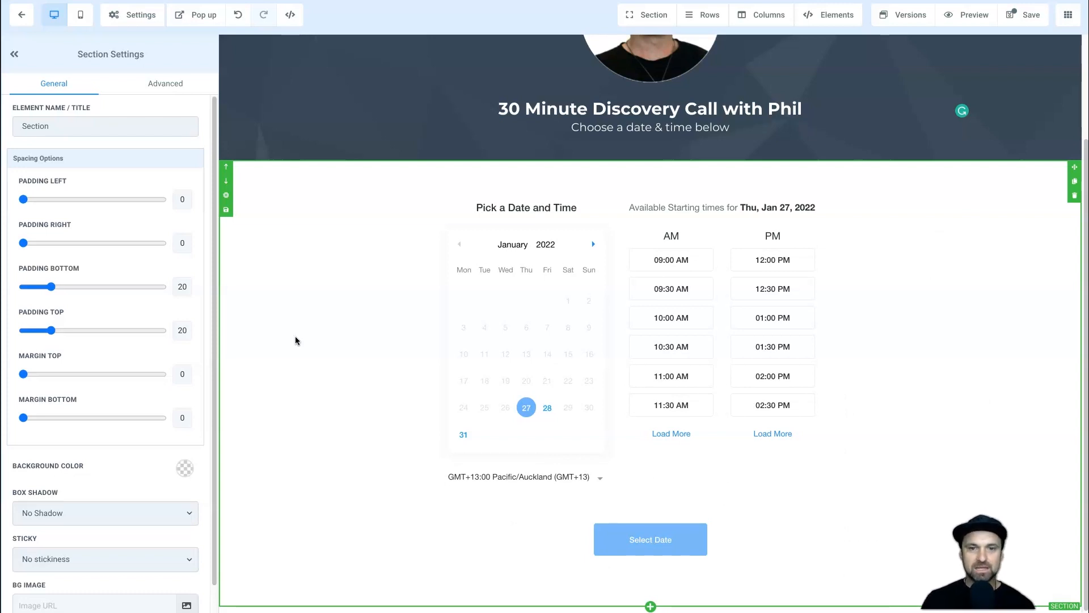
scroll(382, 363, "up", 2)
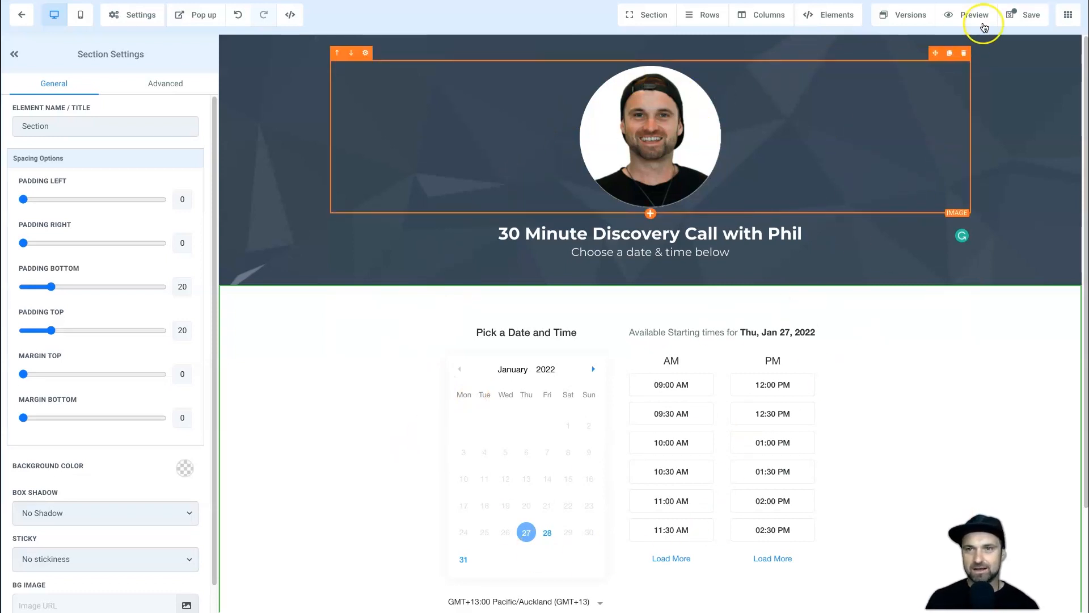
left_click(1024, 15)
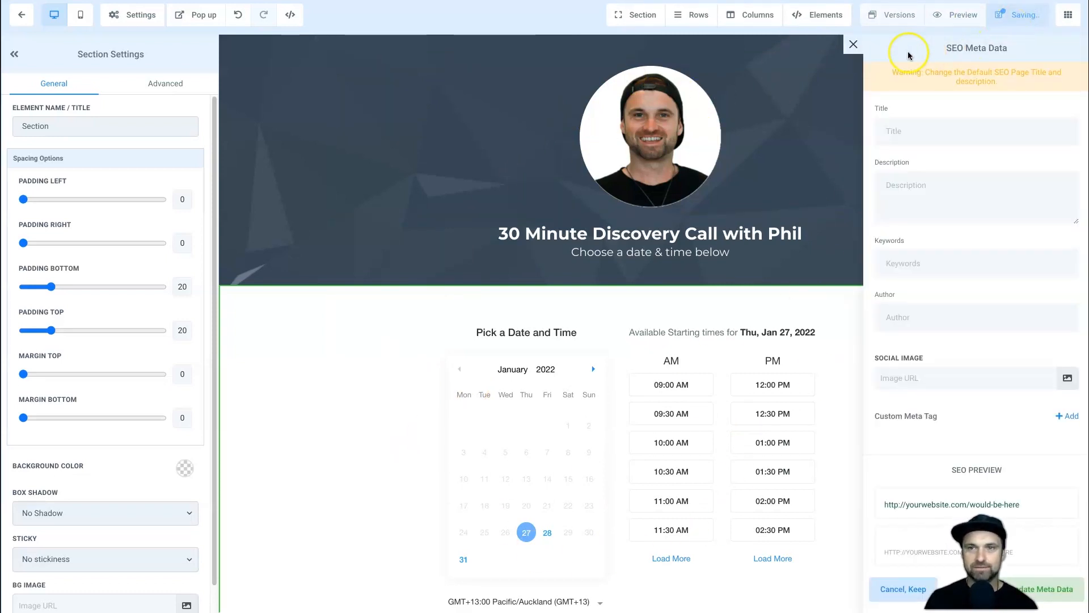
left_click(854, 45)
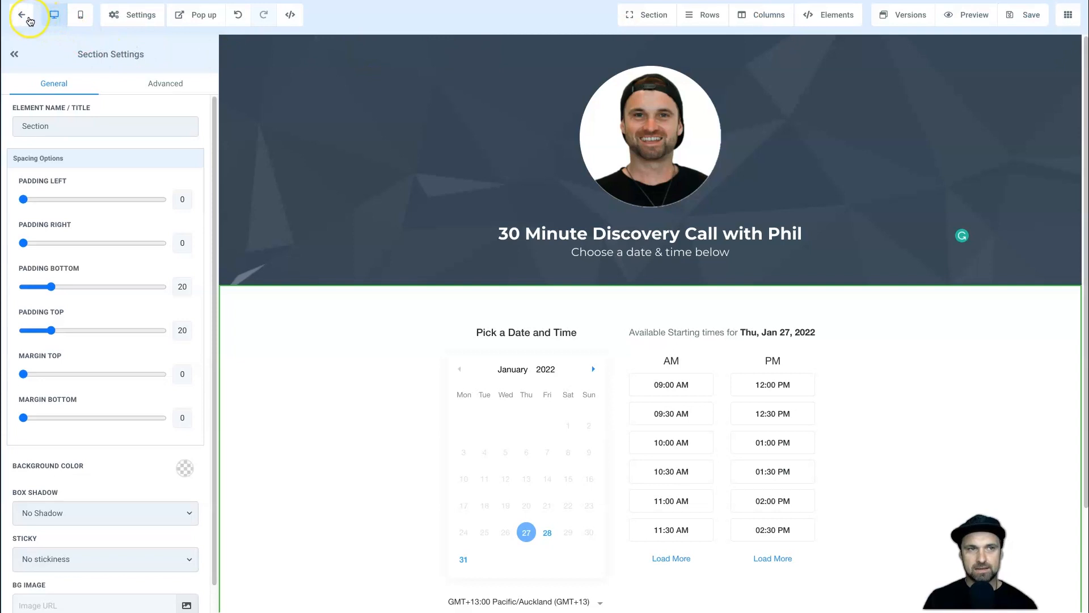
Return to the funnel steps overview and dismiss the phone configuration warning.
left_click(20, 17)
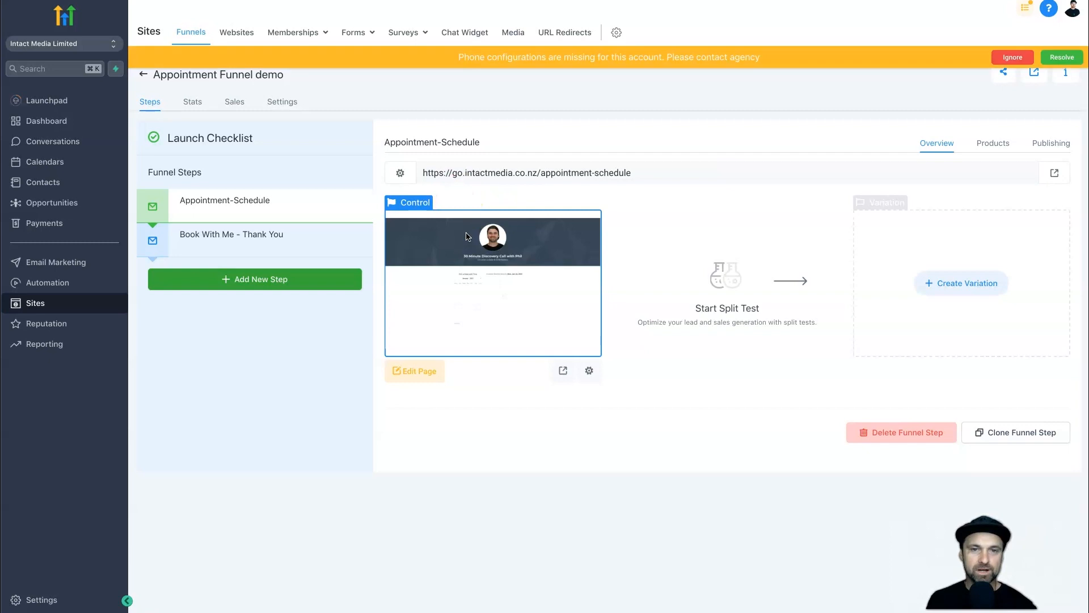
left_click(1018, 55)
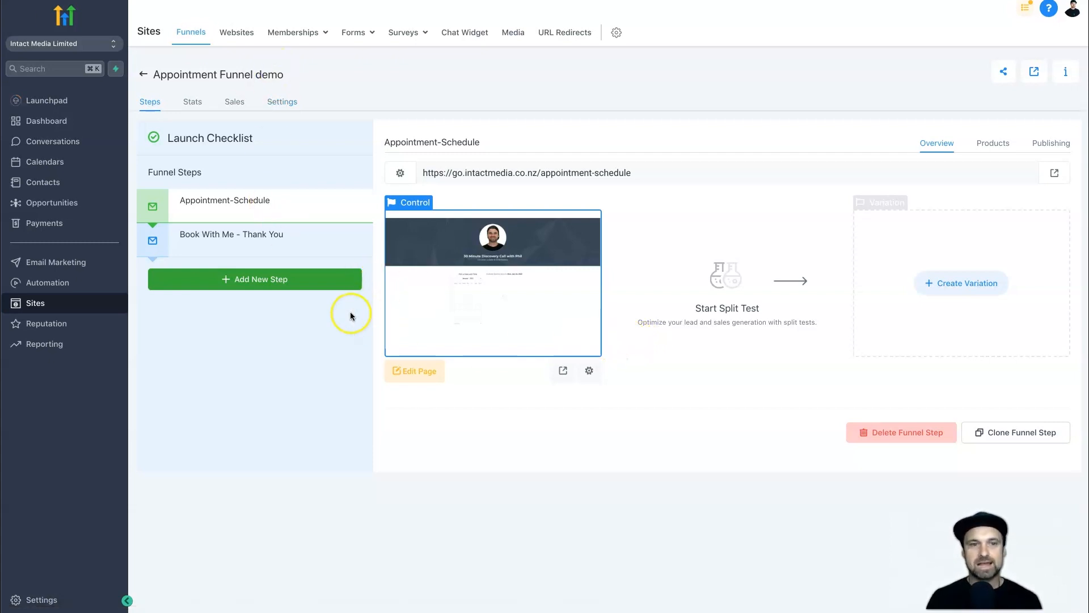
Clone the Appointment-Schedule step within this funnel and move the copy to the top.
left_click(987, 433)
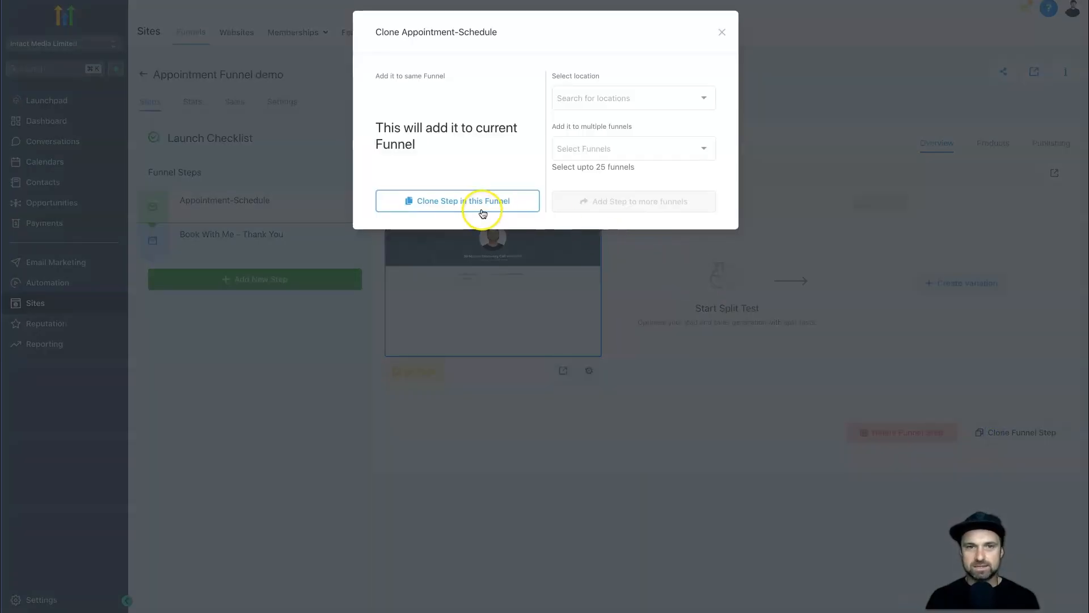
left_click(443, 207)
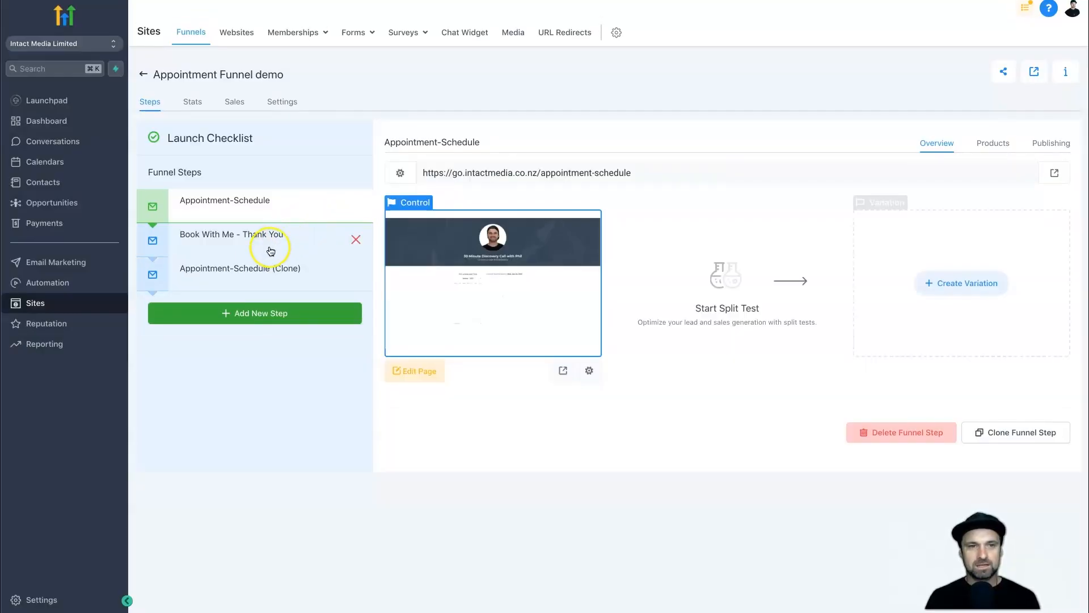
left_click(251, 276)
left_click_drag(252, 273, 246, 204)
left_click(247, 203)
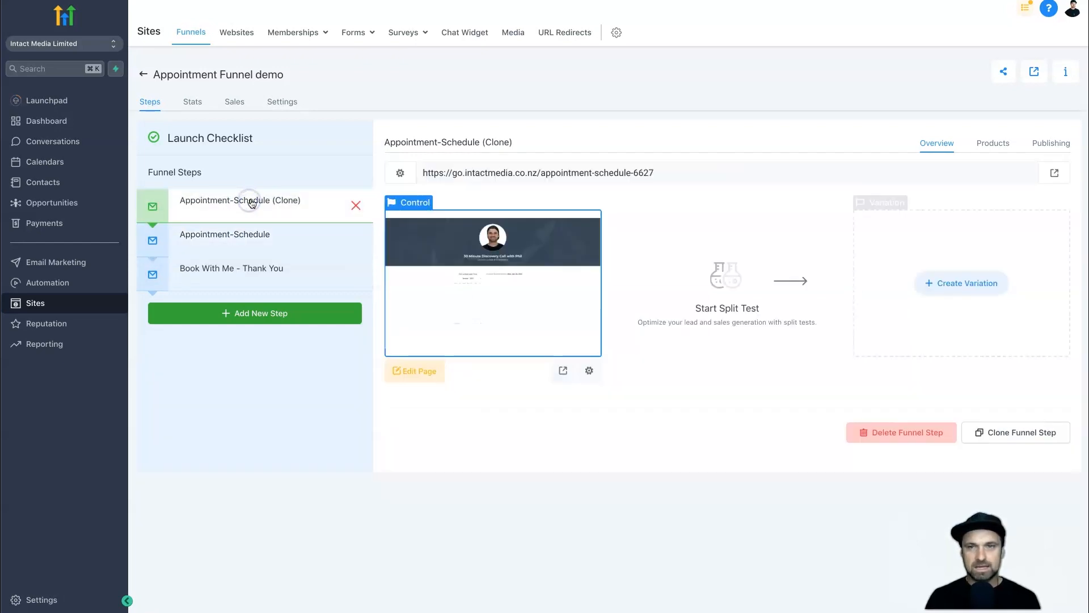
Rename the clone 'Free Training Video' with path /free-training-video-6583 and update the step.
left_click(1051, 149)
triple_click(619, 195)
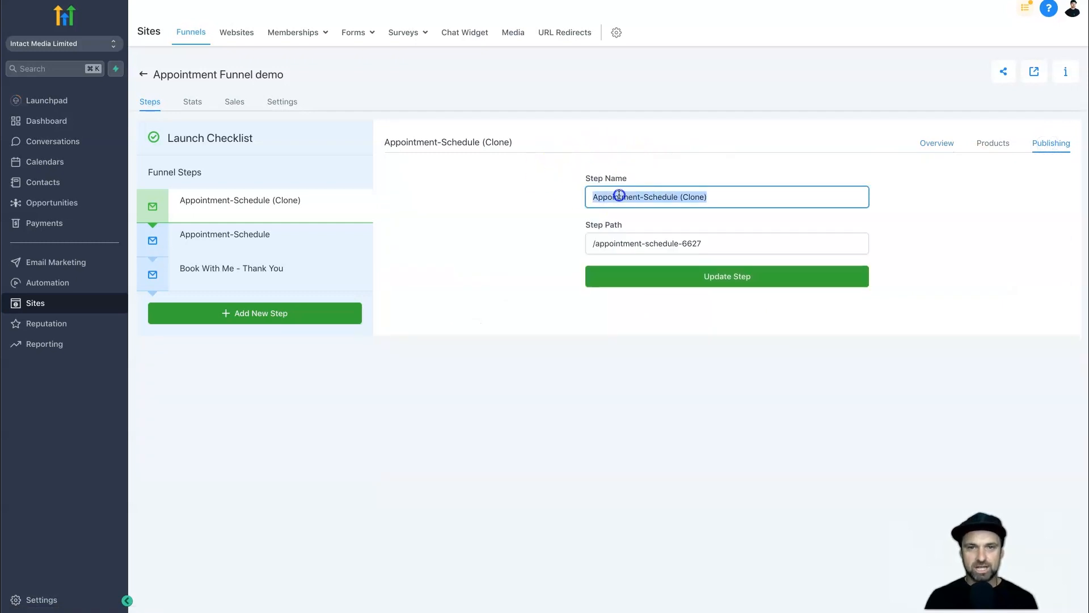
type("Free Training Video")
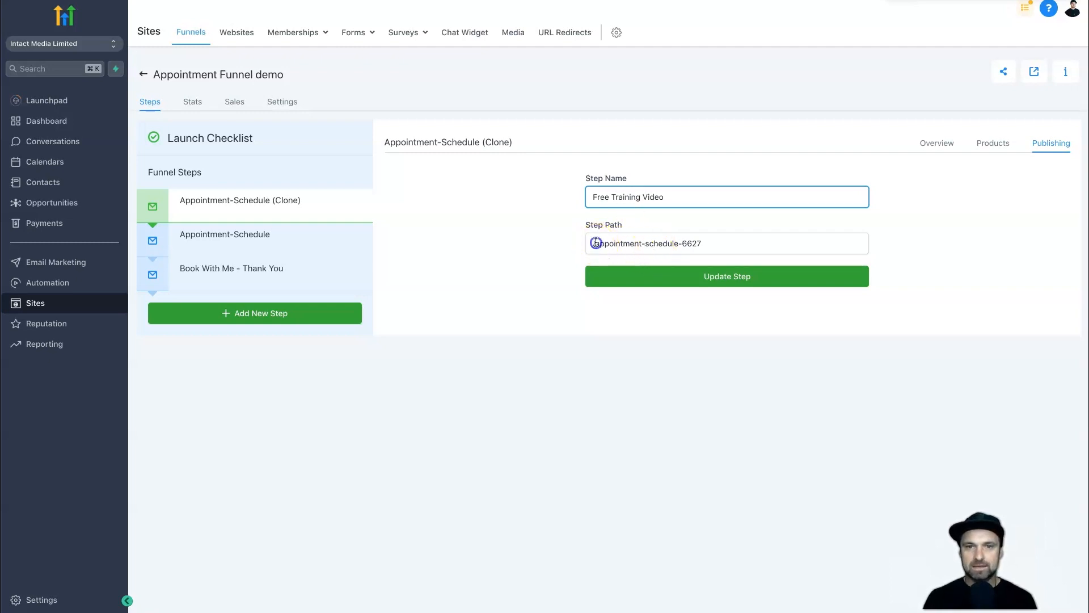
left_click_drag(595, 244, 735, 240)
type("free-training-video")
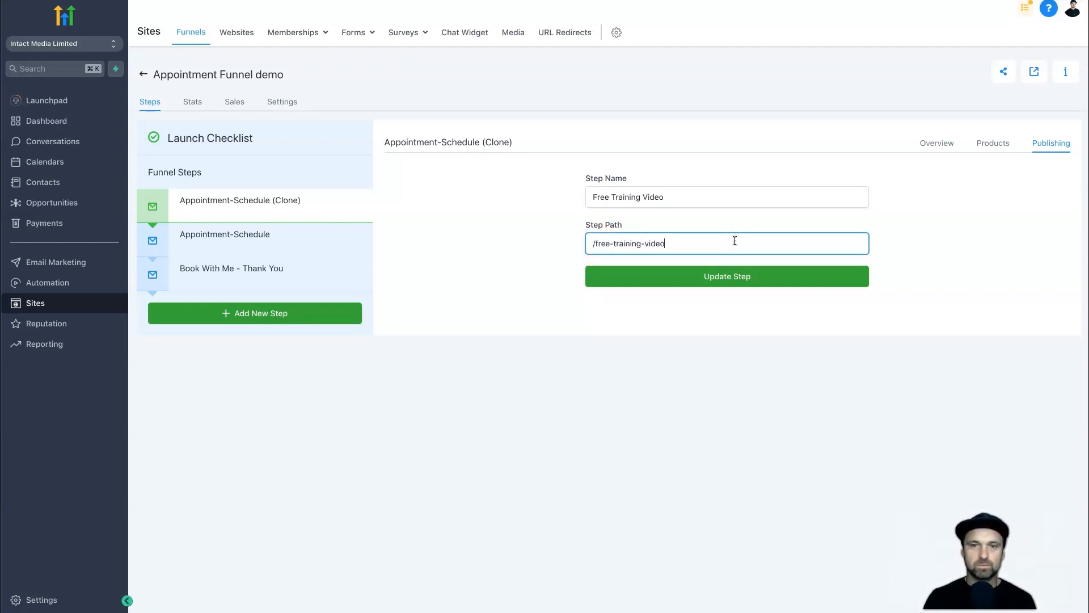
left_click(743, 276)
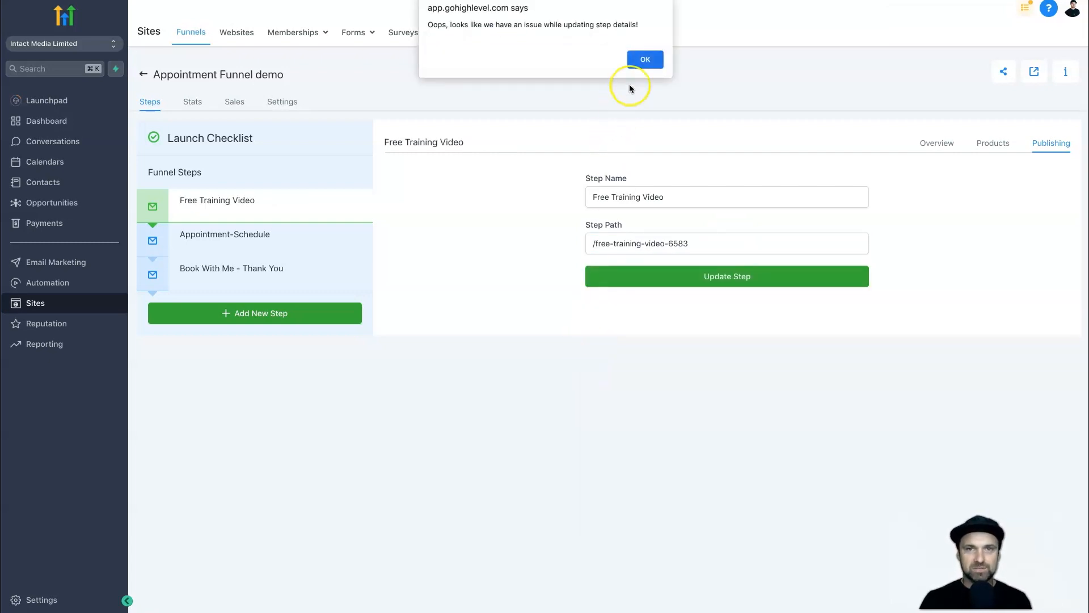
left_click(632, 54)
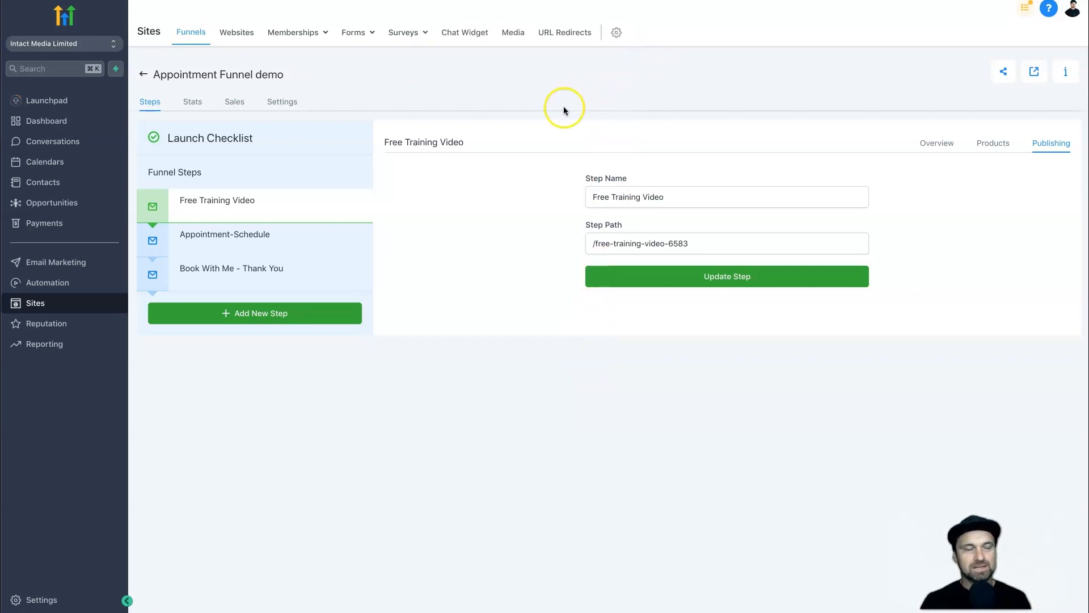
left_click(922, 144)
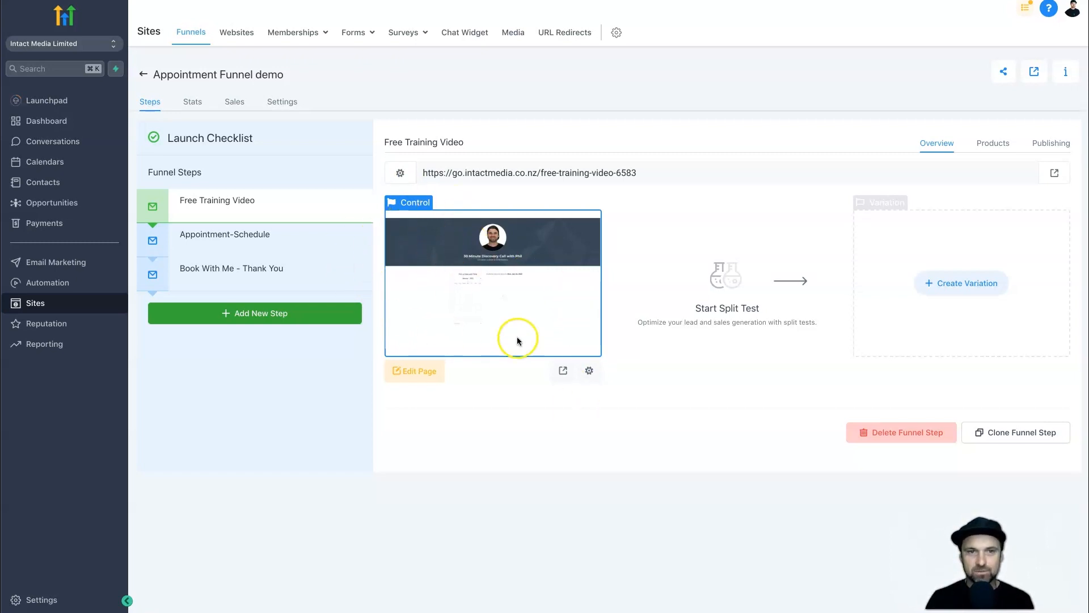
On the cloned page, delete the booking calendar row and drop a Video element in its place.
left_click(428, 371)
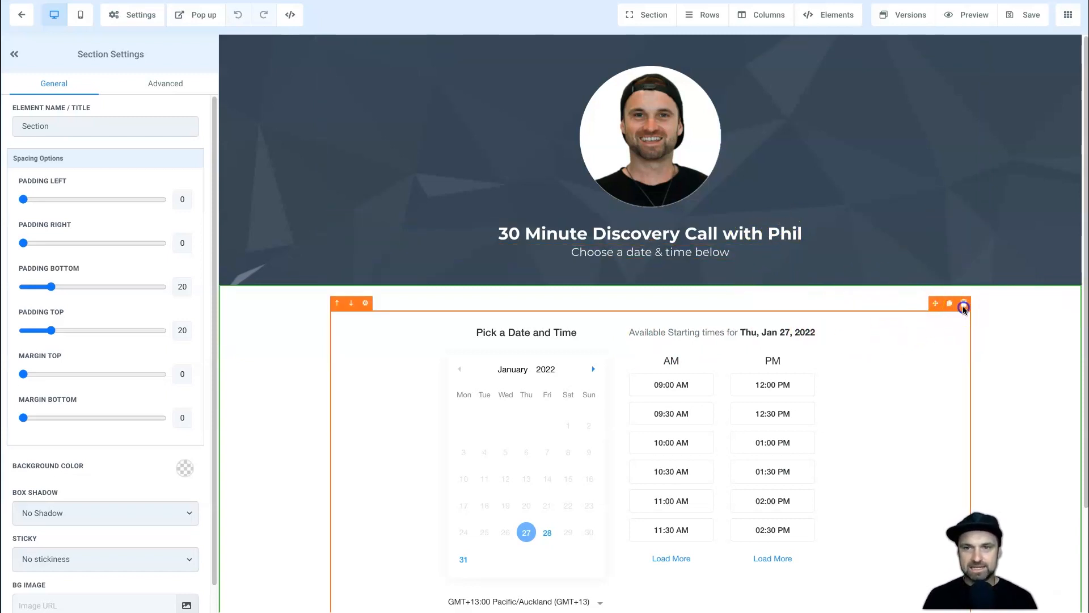
left_click(964, 307)
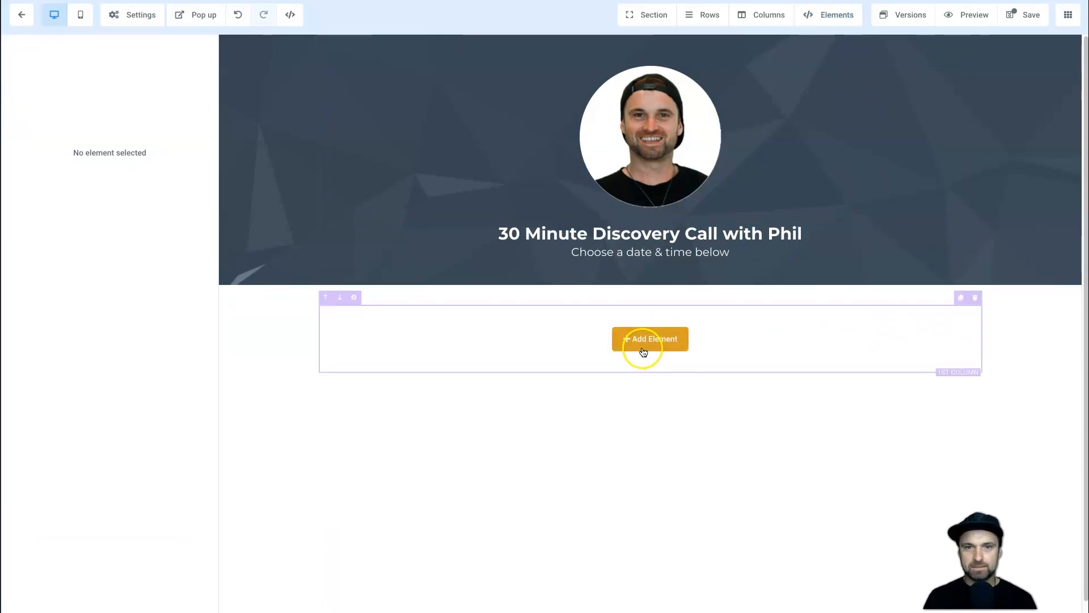
left_click(640, 340)
left_click_drag(883, 334, 679, 326)
scroll(679, 332, "down", 2)
scroll(679, 332, "up", 2)
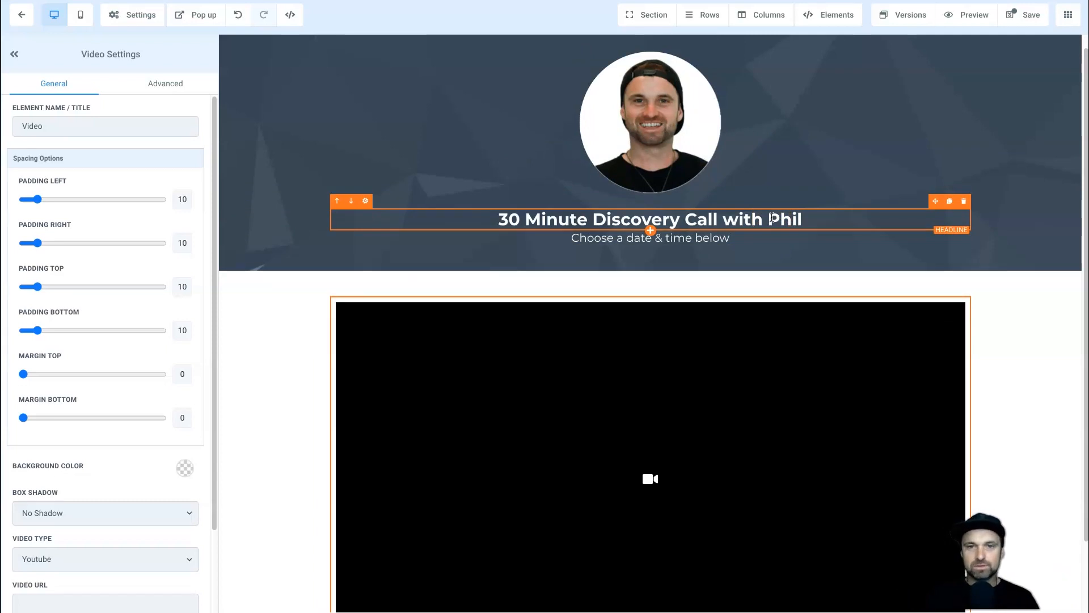
Move the headline and sub-headline above the video and make their text and bold colours black.
left_click_drag(933, 201, 815, 309)
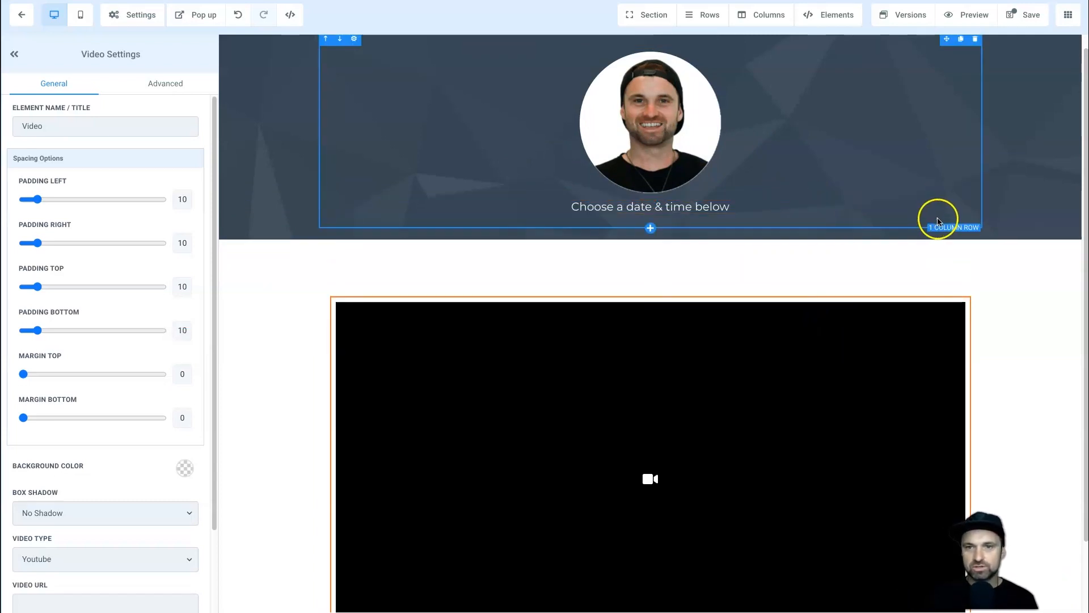
left_click_drag(937, 205, 838, 283)
left_click(711, 260)
triple_click(704, 263)
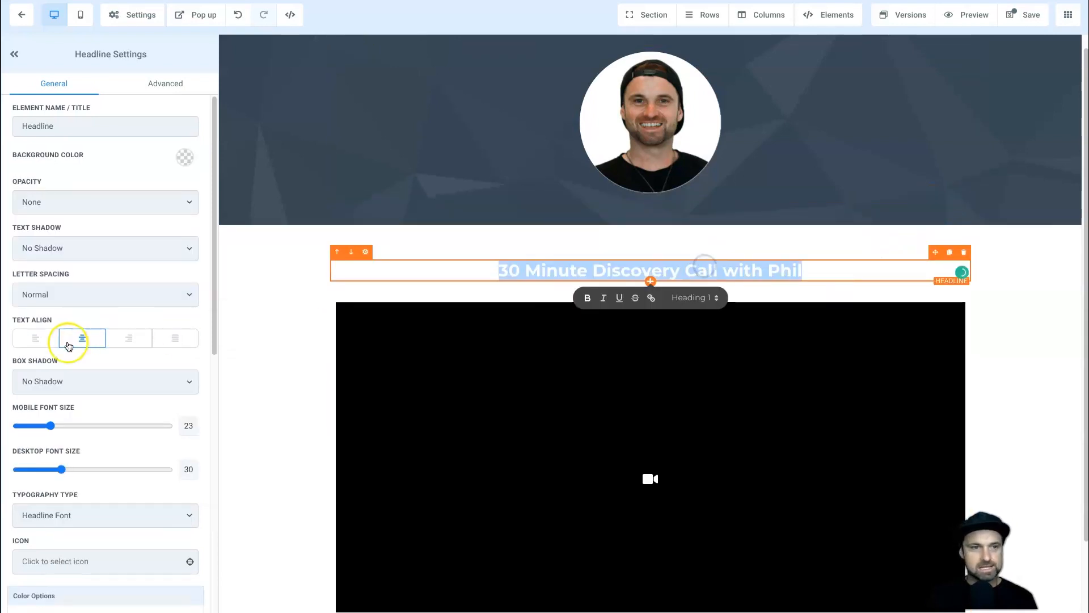
scroll(65, 417, "down", 5)
left_click(177, 363)
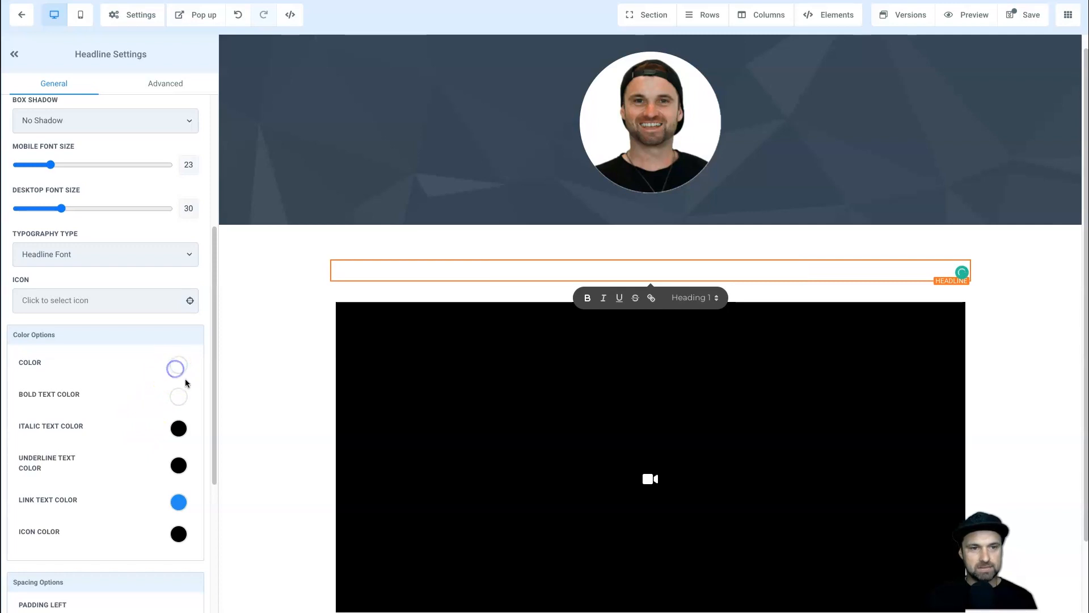
left_click(115, 390)
left_click(178, 365)
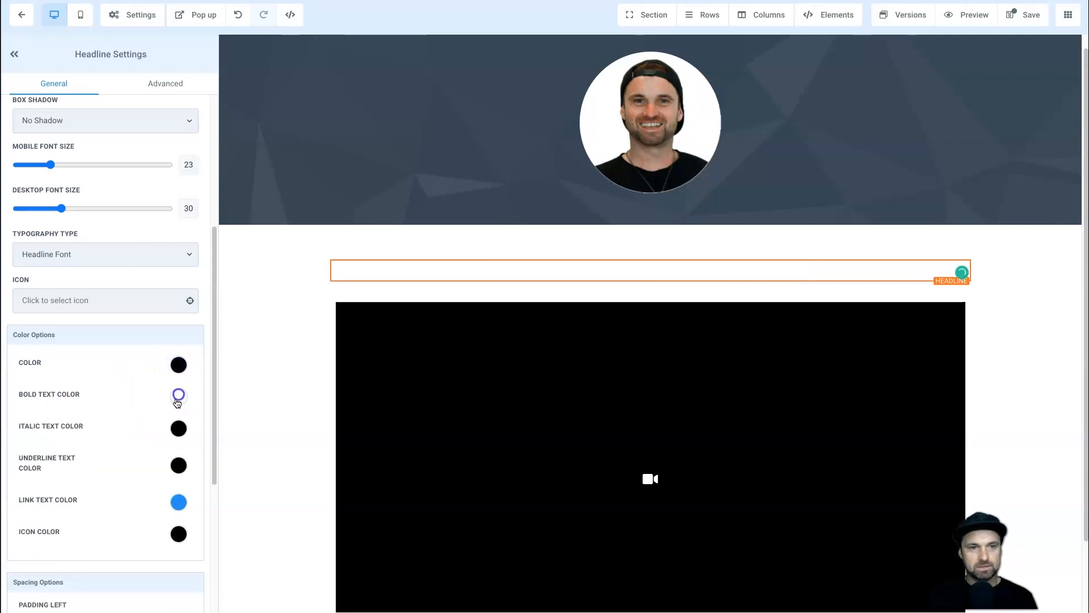
left_click(178, 395)
left_click(114, 418)
triple_click(604, 289)
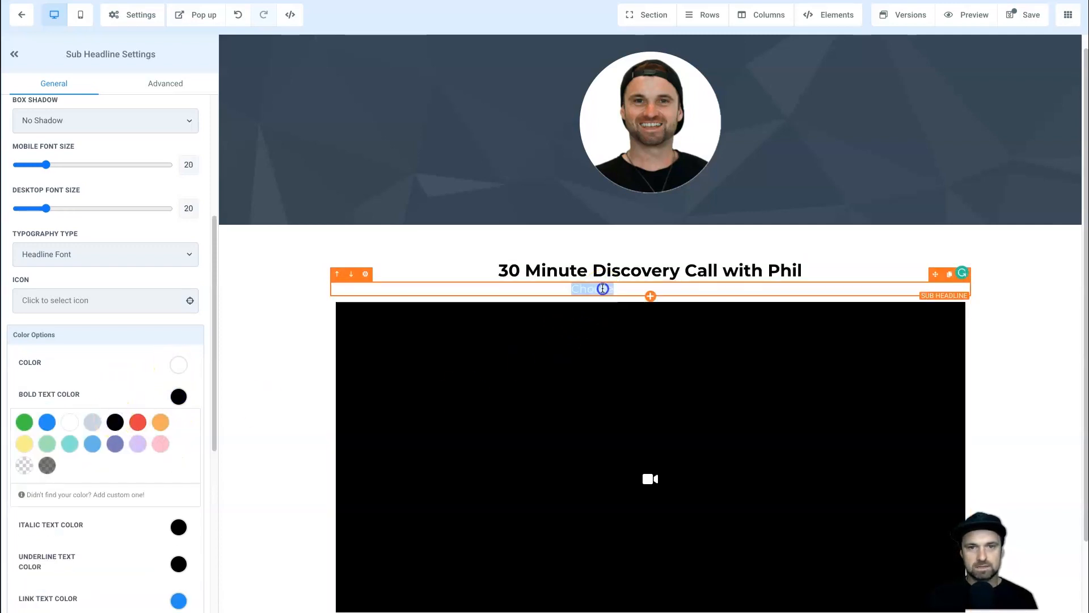
left_click(175, 367)
left_click(115, 390)
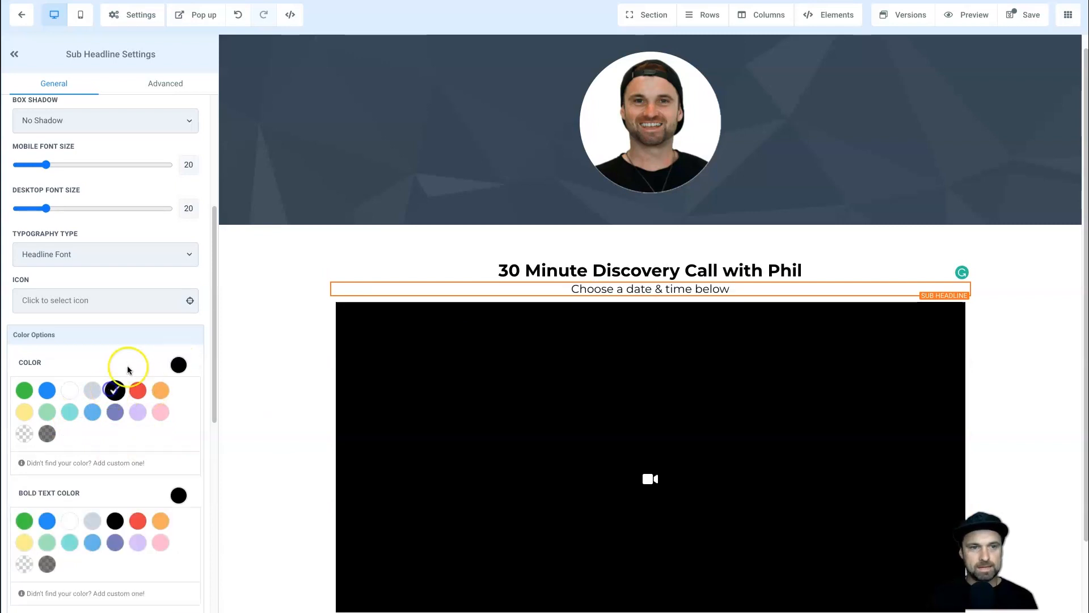
Delete the top header section containing the profile photo.
left_click(680, 270)
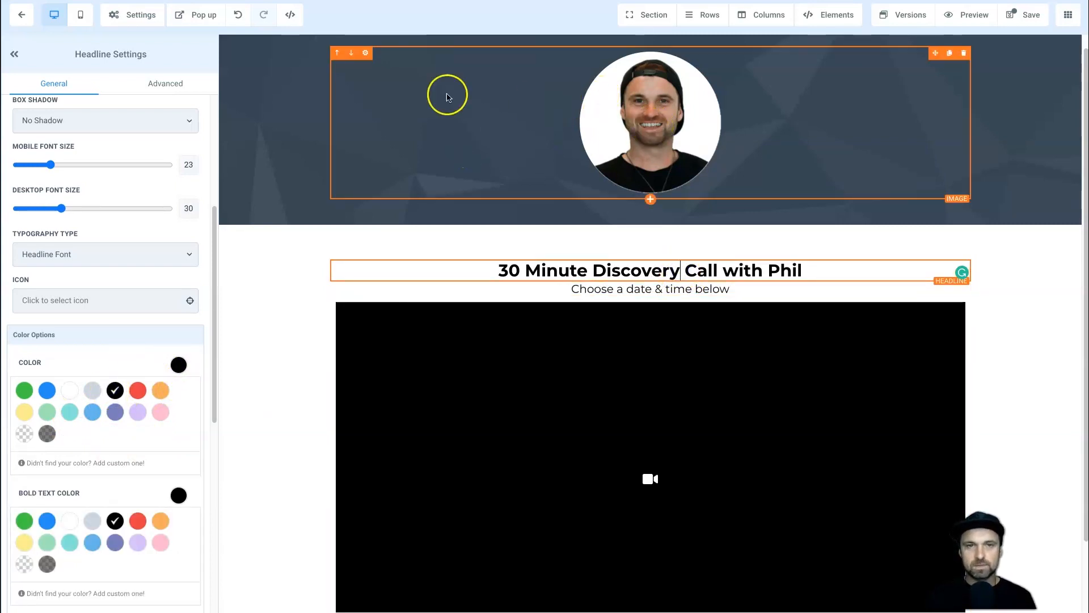
left_click(1075, 56)
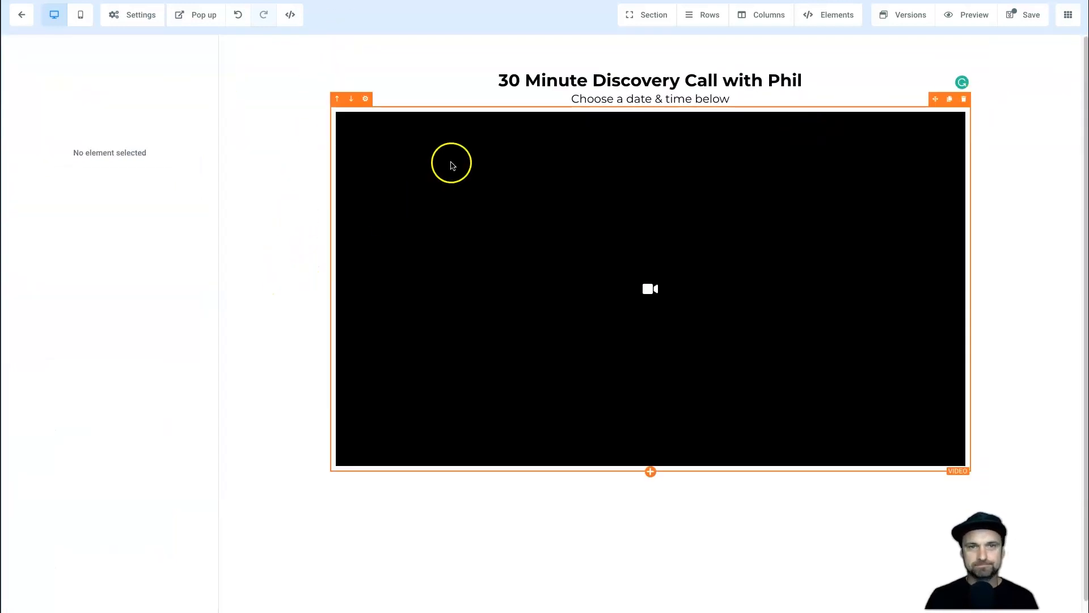
left_click(673, 65)
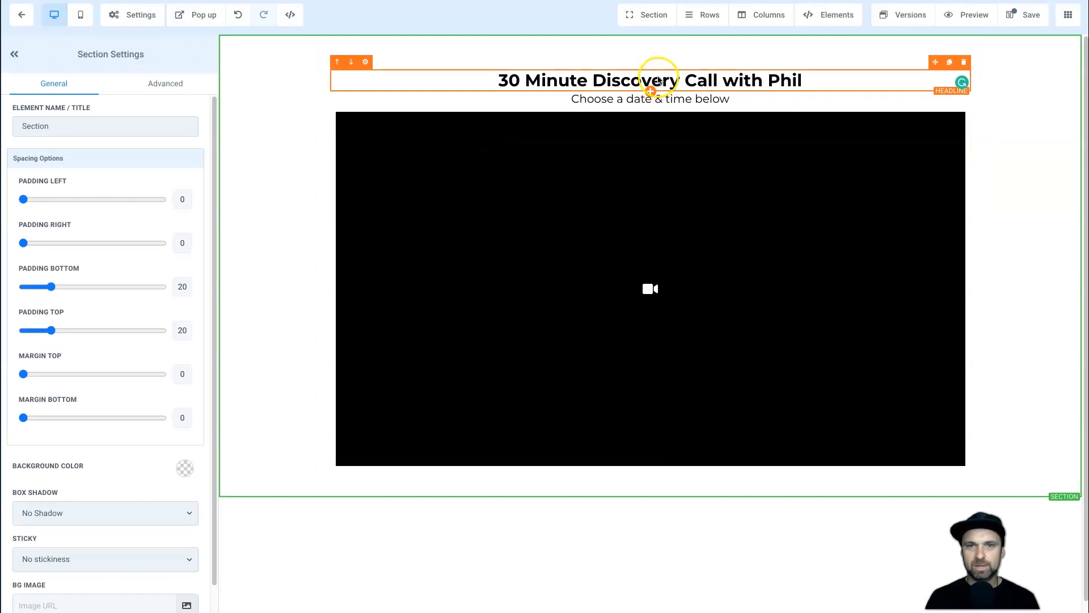
Type the headline 'FREE TRAINING: How to optimise your Facebook Ads to increase conversions in minutes!'.
left_click(670, 74)
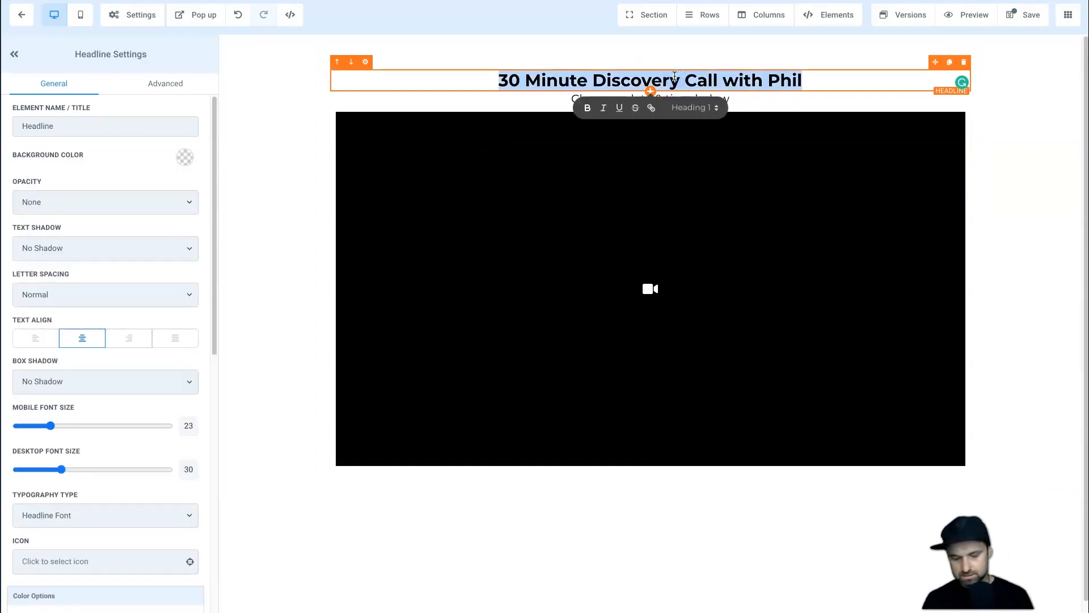
type("F")
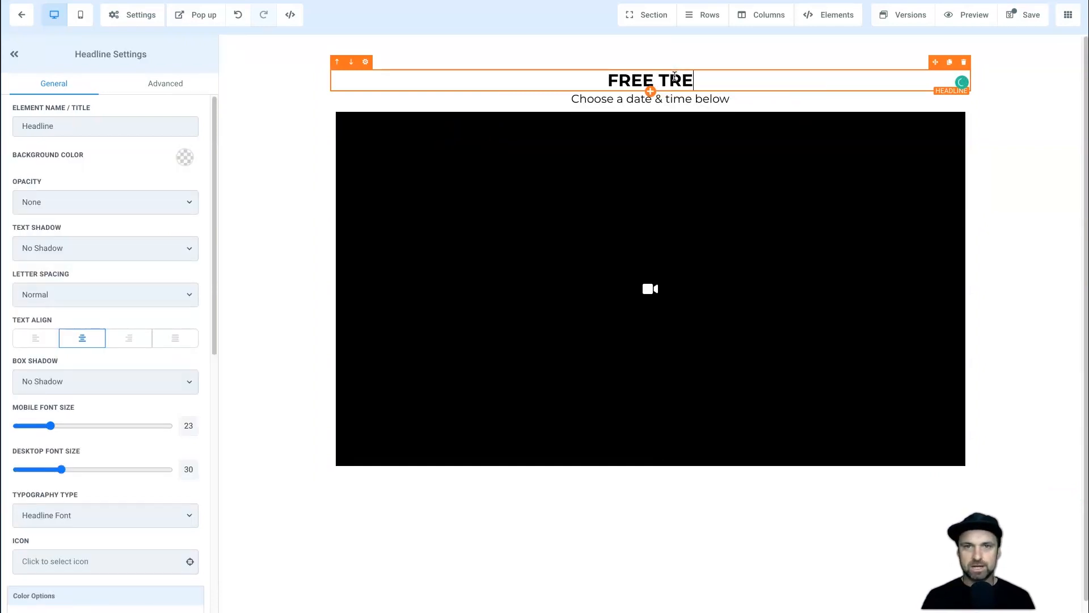
type("REE TRAINING: Hwo to")
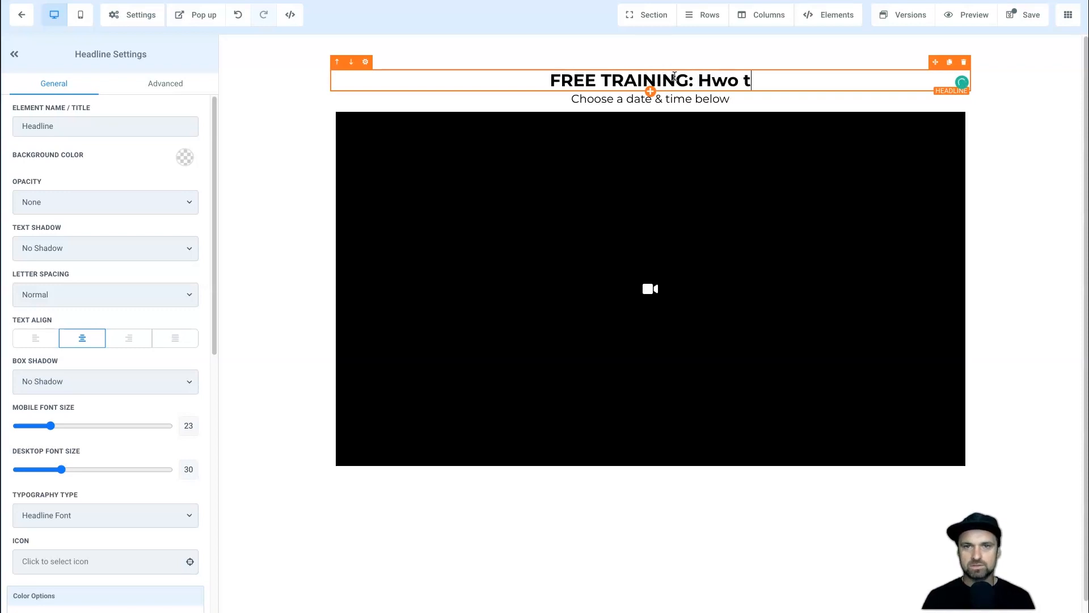
key("BackSpace")
key("BackSpace")
key("BackSpace")
key("BackSpace")
key("BackSpace")
type("ow")
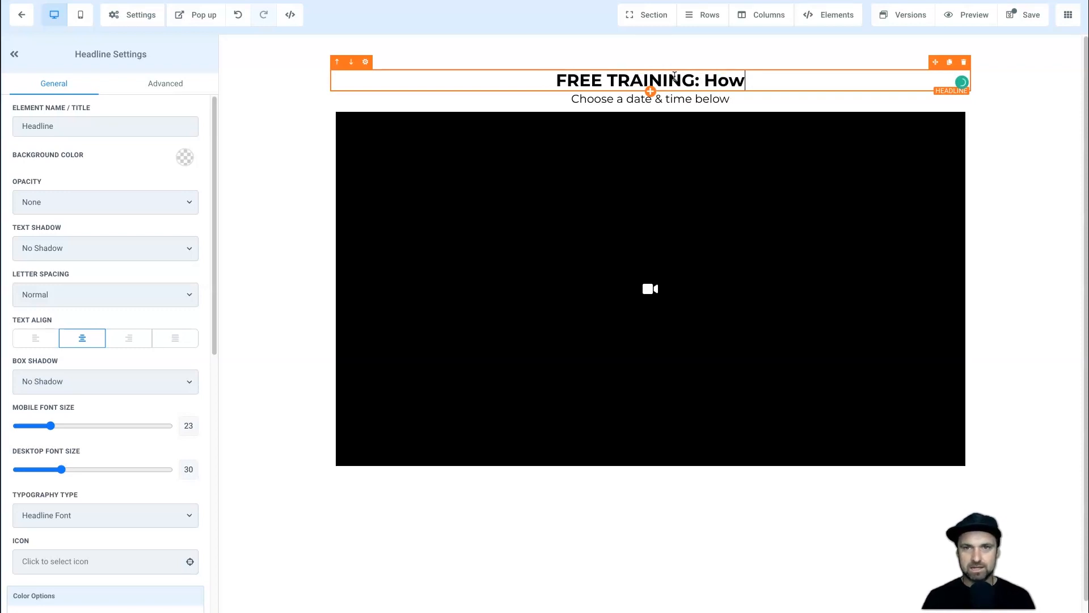
type(" to opit")
key("BackSpace")
key("BackSpace")
type("timise your Facebook Ads to")
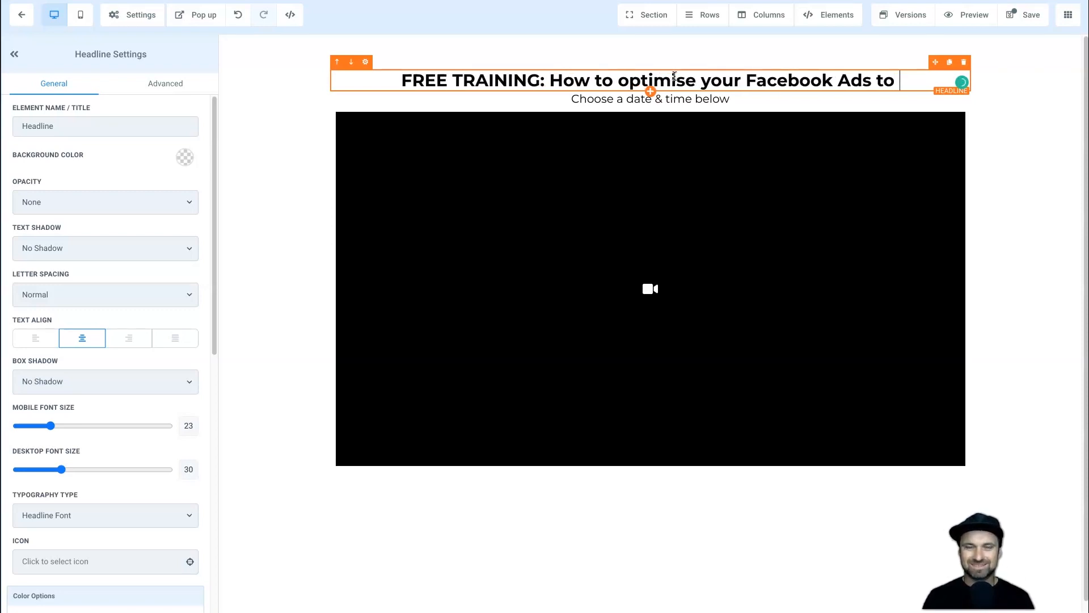
type(" incr")
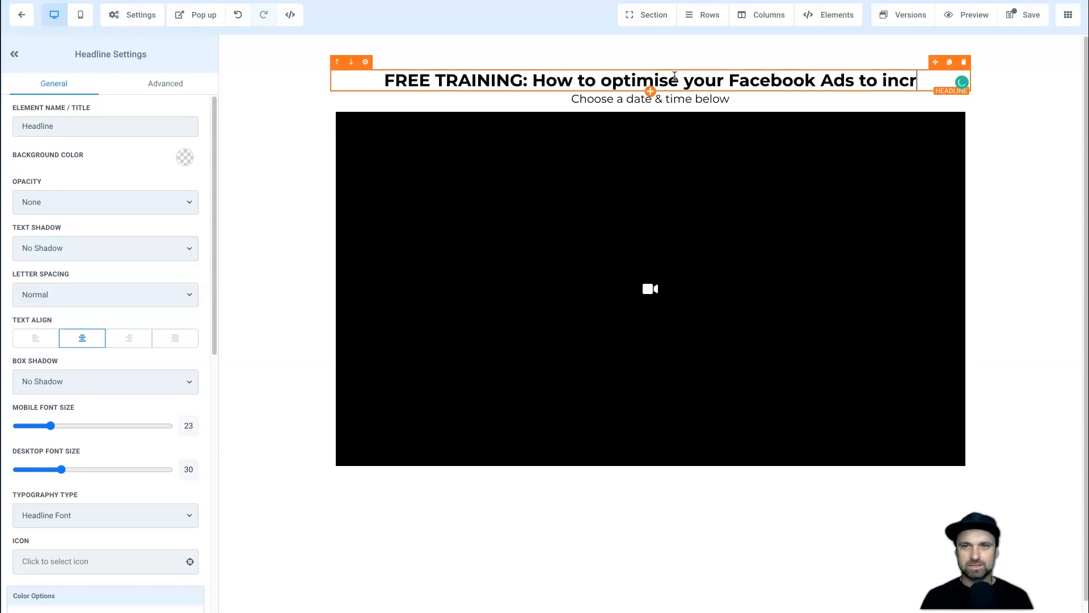
type("ease conversions i")
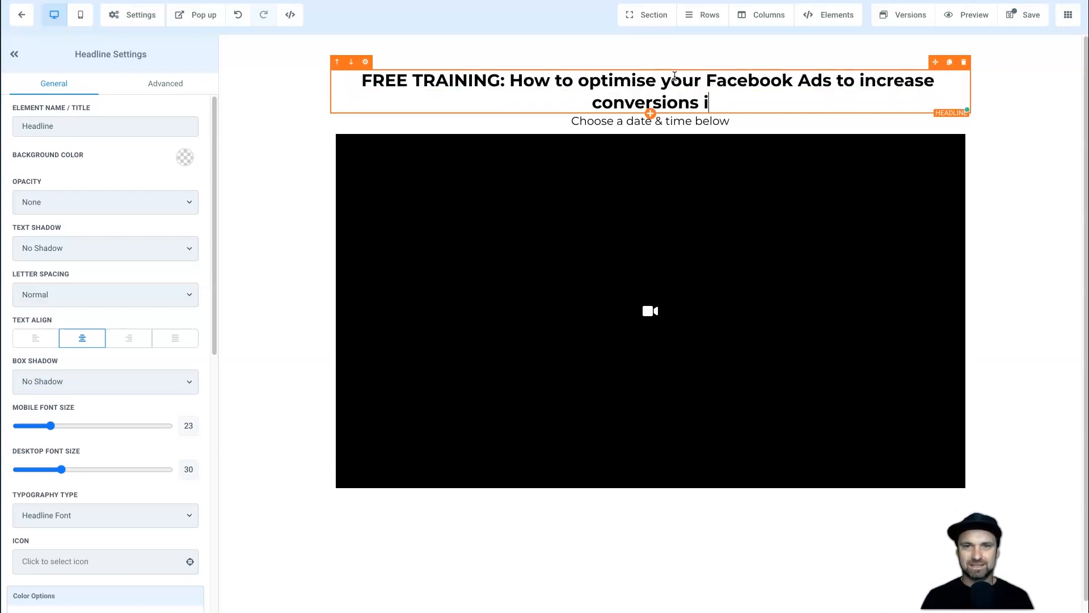
type("n minutes!")
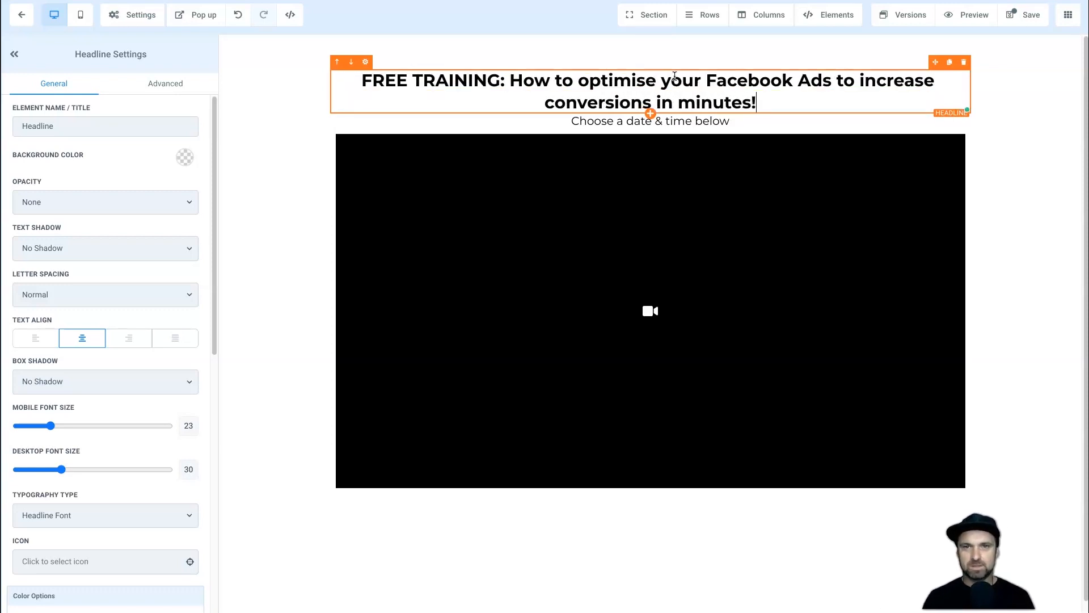
Capitalise Minutes, Conversions, Optimize (spelled with z) and Increase in the headline.
key("Left")
key("Left")
key("Left")
key("shift+Left")
key("shift+Right")
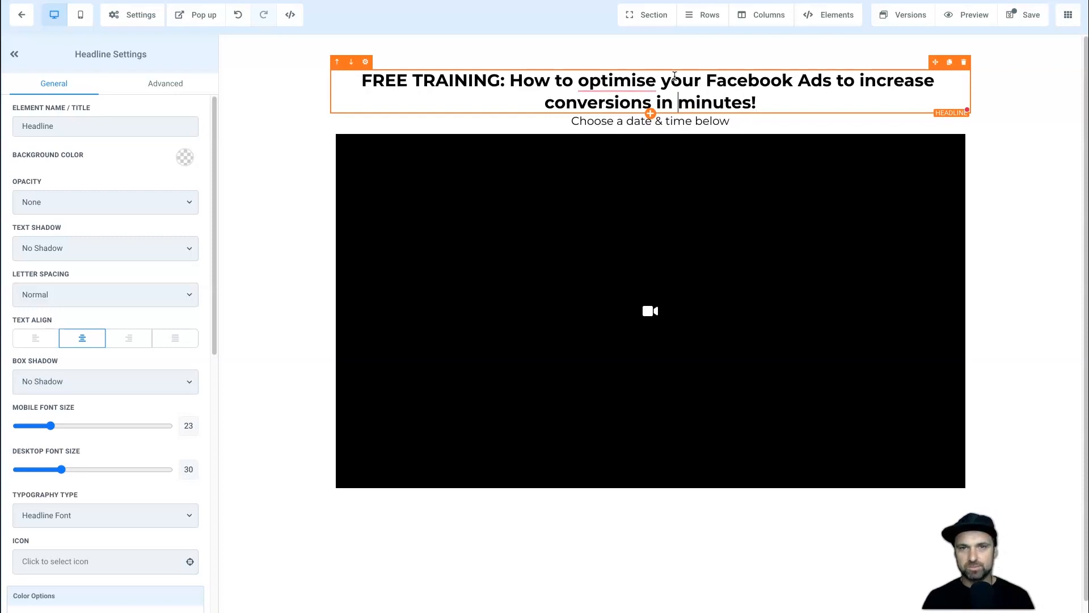
key("shift+Right")
type("M")
key("Left")
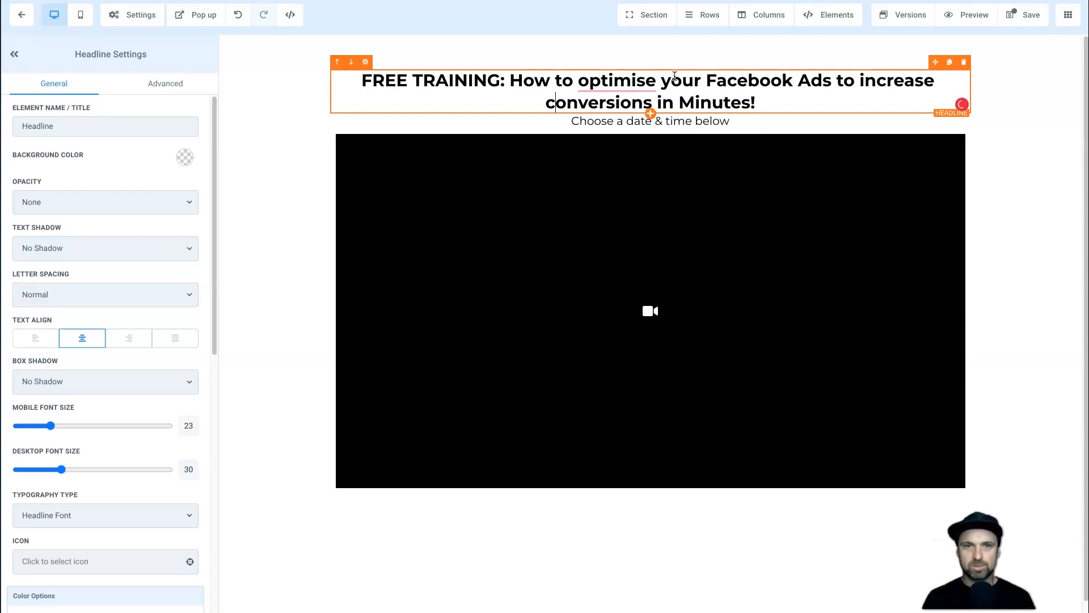
key("shift+Left")
type("C")
key("Up")
key("Right")
key("shift+Right")
type("IO")
key("BackSpace")
key("BackSpace")
type("o")
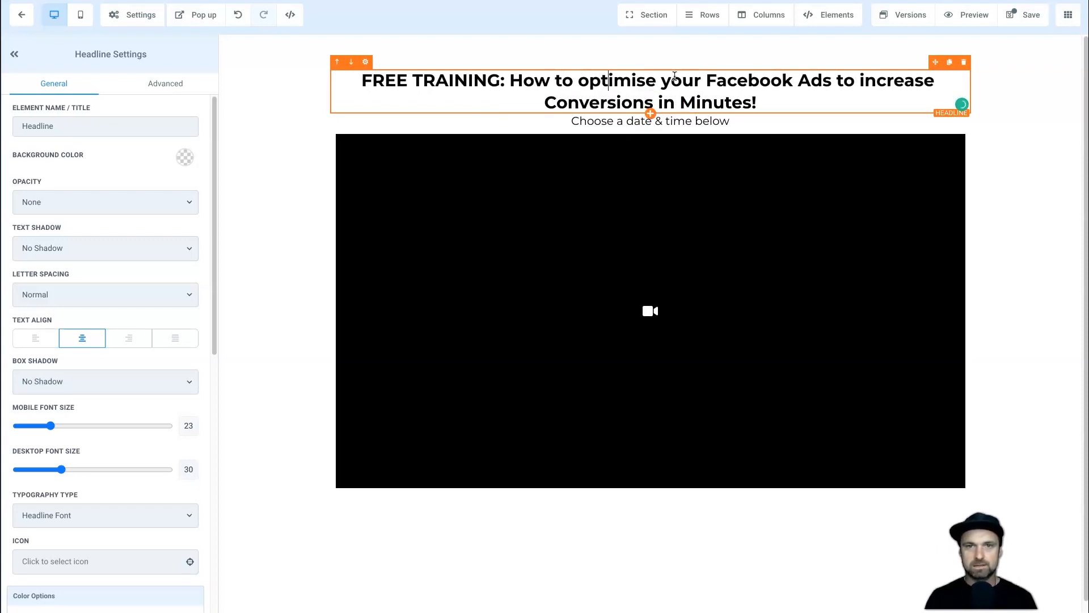
key("shift+Right")
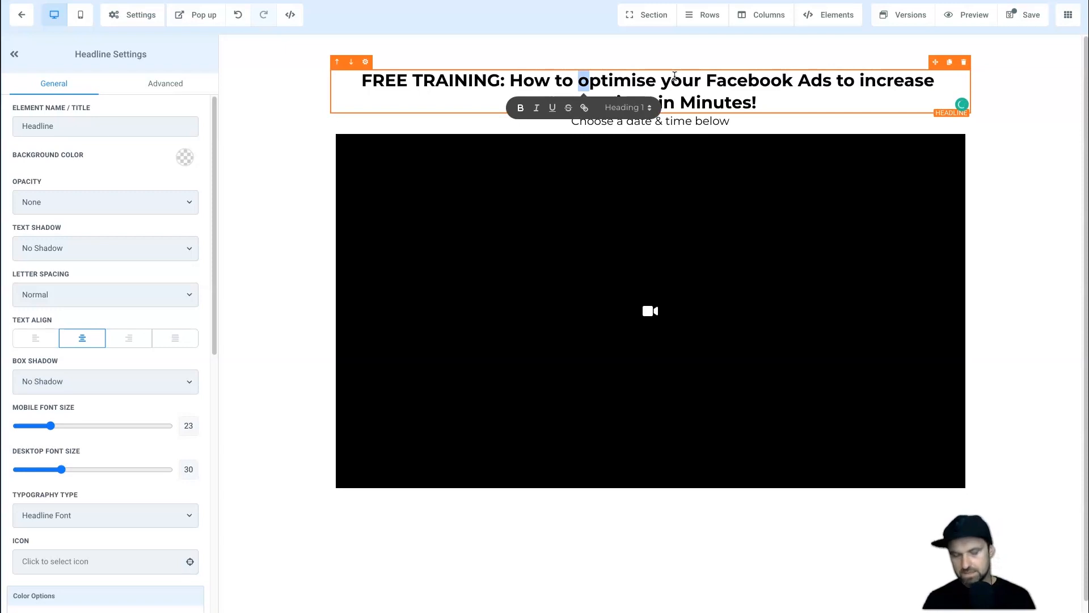
type("O")
key("shift+Left")
type("z")
key("Right")
key("Right")
key("Right")
key("Right")
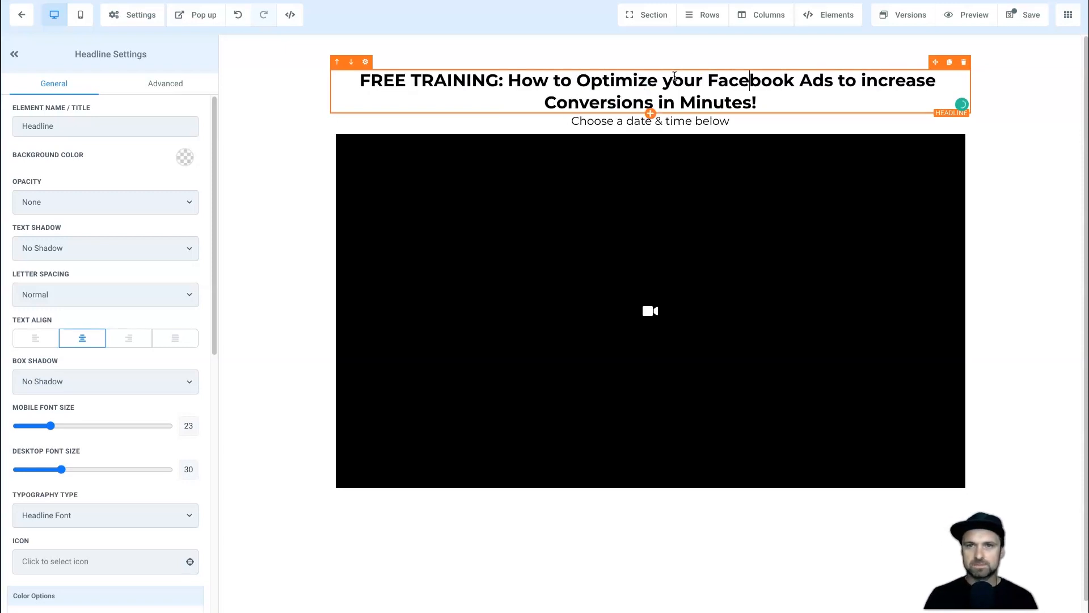
left_click(866, 81)
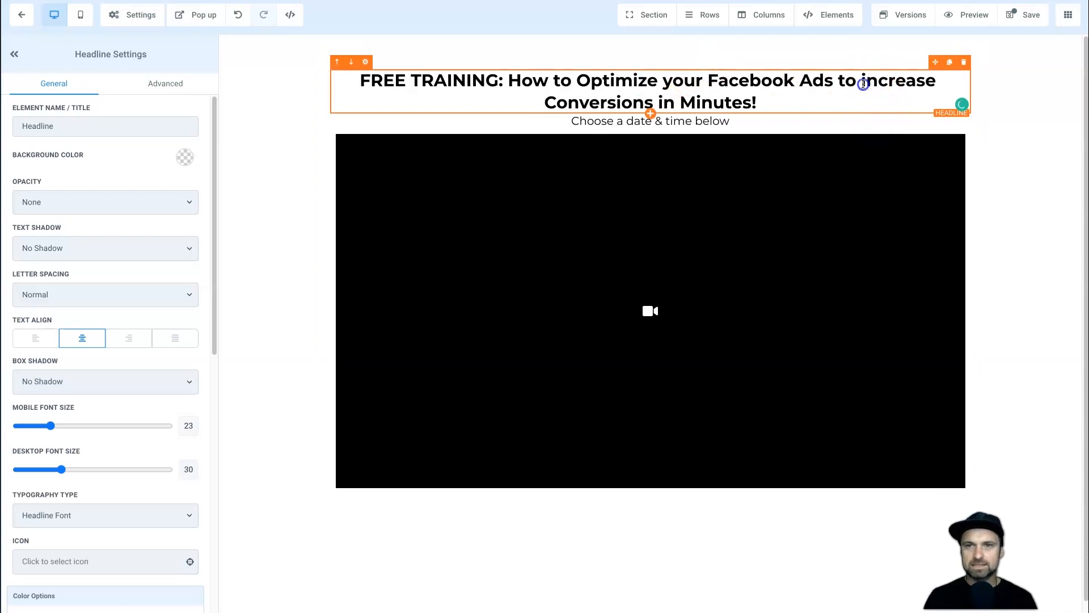
key("shift+Right")
type("I")
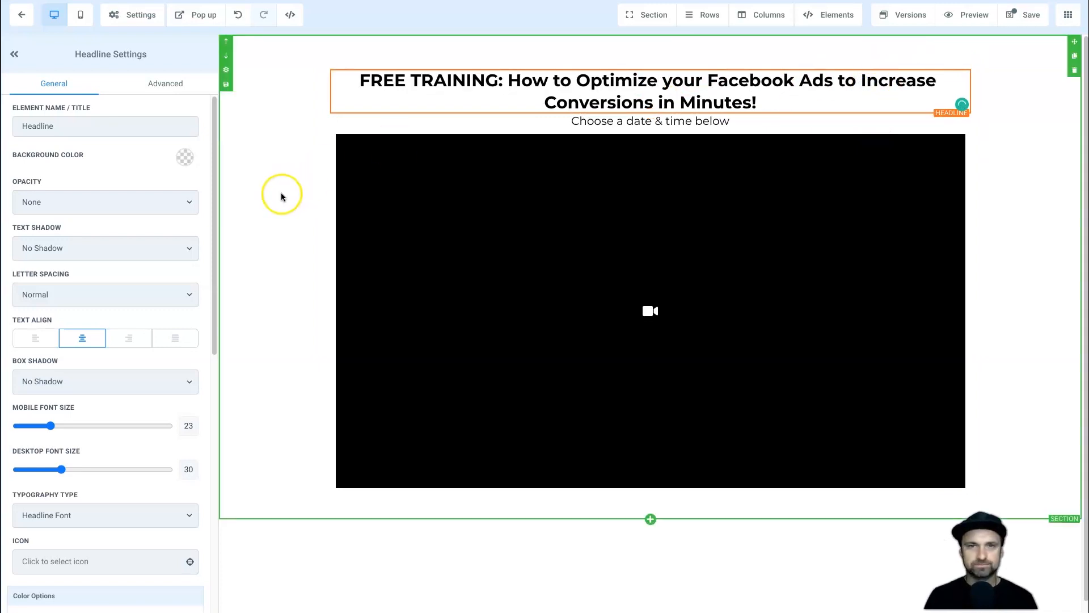
left_click(254, 180)
Change the sub-headline to 'Click play on the video below to see the training'.
left_click(662, 122)
triple_click(657, 123)
type("Click on the video below to")
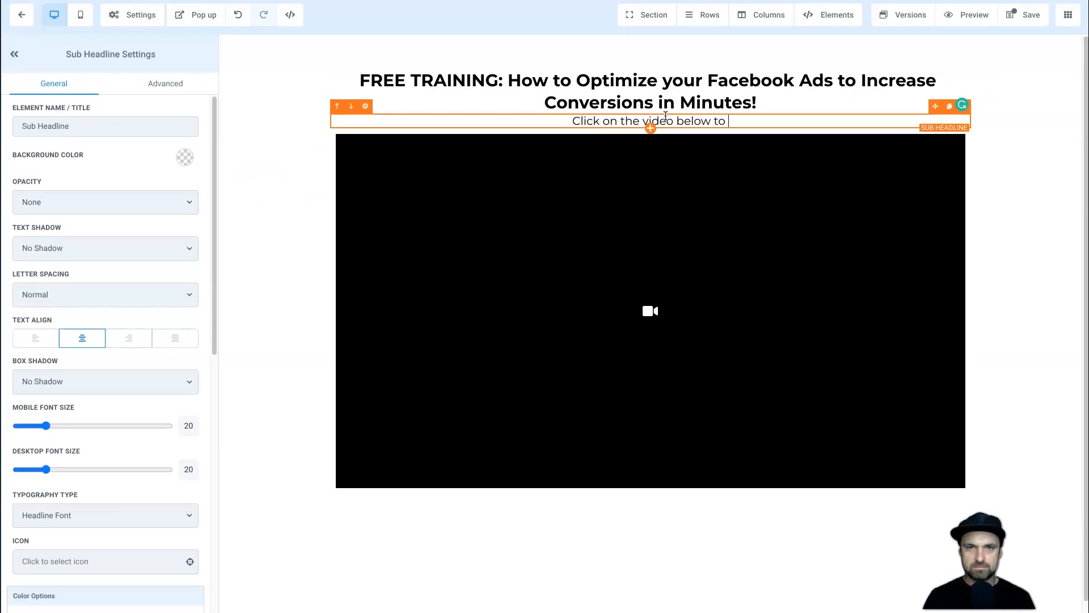
triple_click(665, 116)
type("Click play on t")
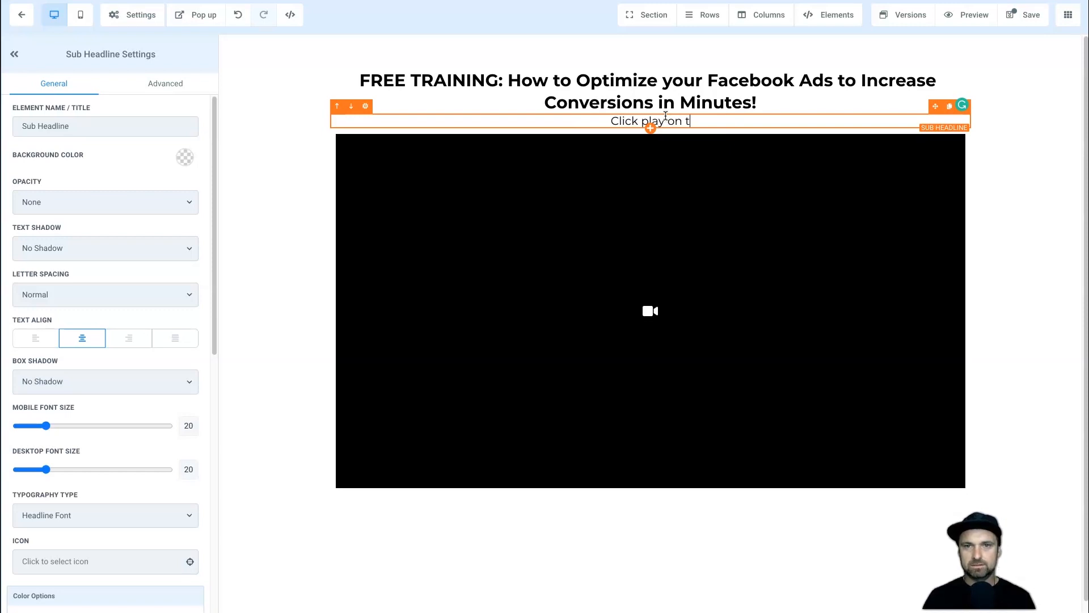
type("he video below to see the training")
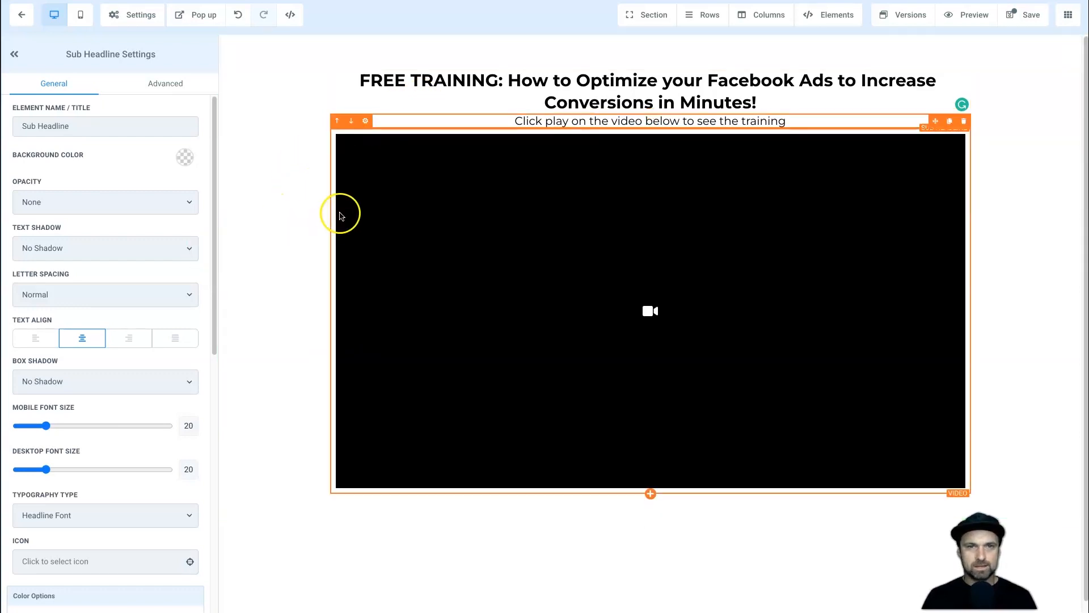
Review the settings panels of the video element and its section.
scroll(575, 278, "down", 1)
scroll(575, 278, "up", 1)
left_click(601, 266)
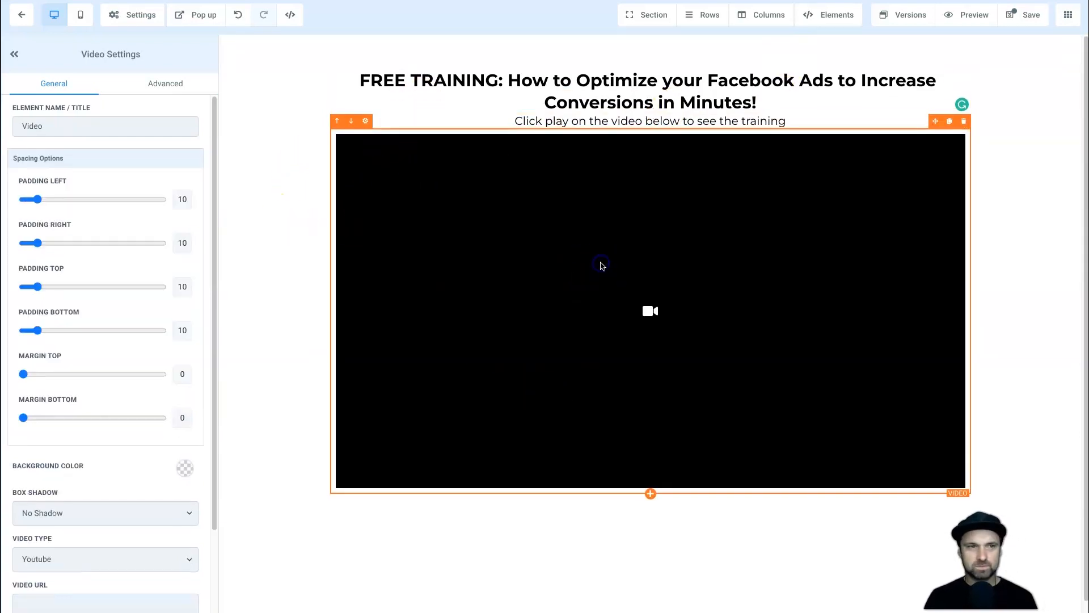
scroll(162, 404, "down", 2)
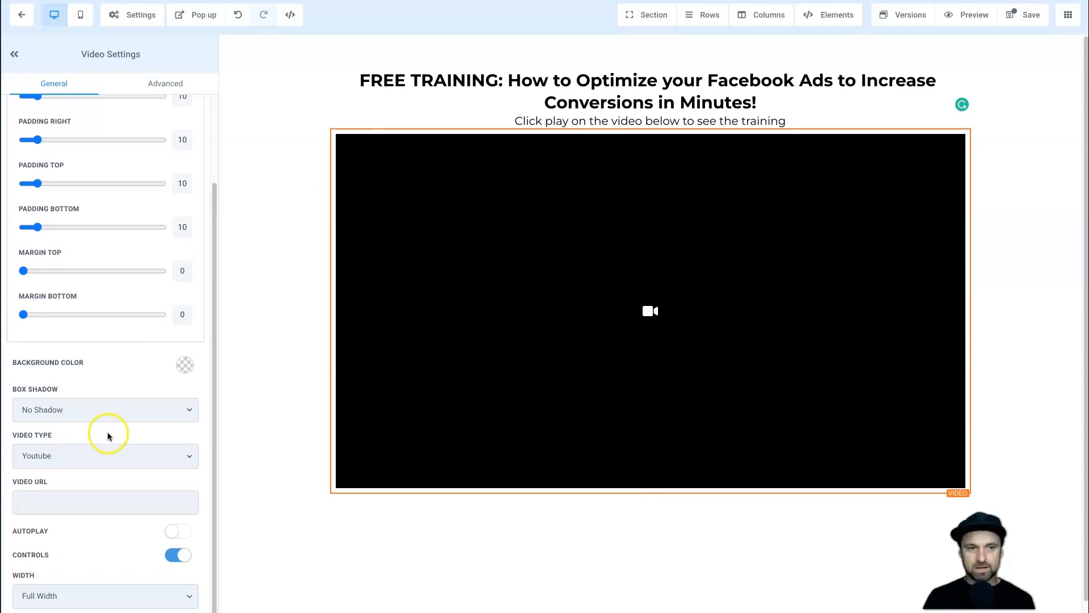
left_click(276, 361)
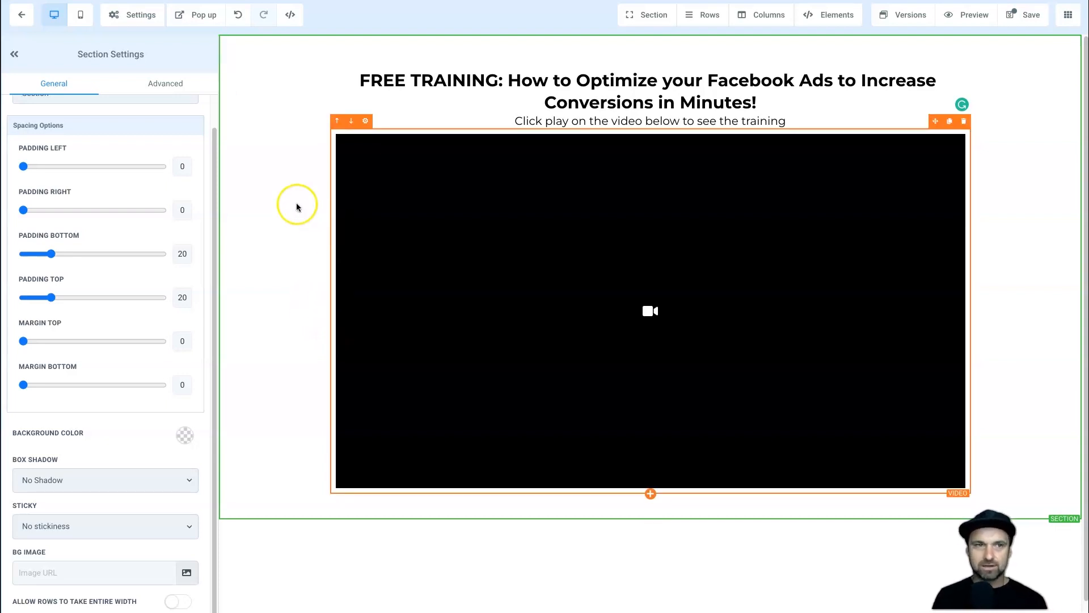
mouse_move(837, 17)
left_click(831, 36)
Add a 'Schedule Your Free Call' button under the video linking to the next step, and save.
left_click_drag(871, 266, 648, 499)
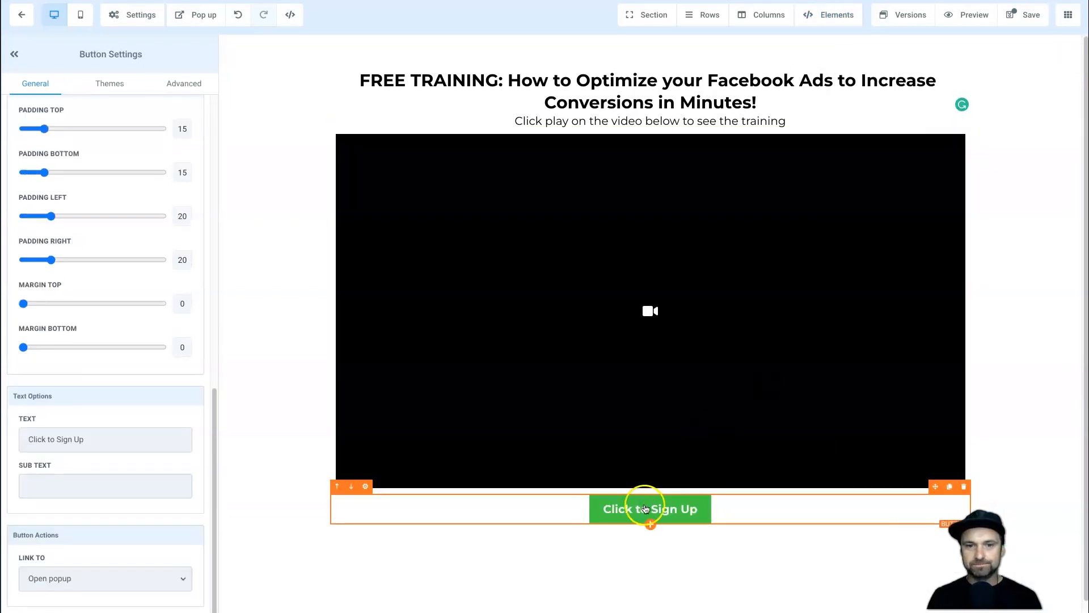
triple_click(60, 432)
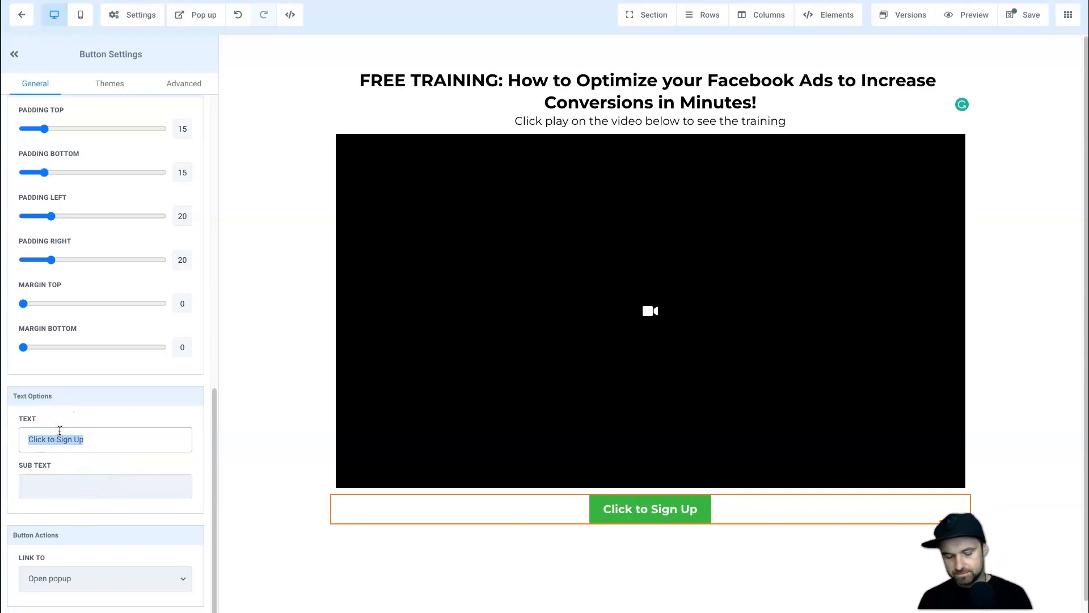
type("Schedule Your Free Call")
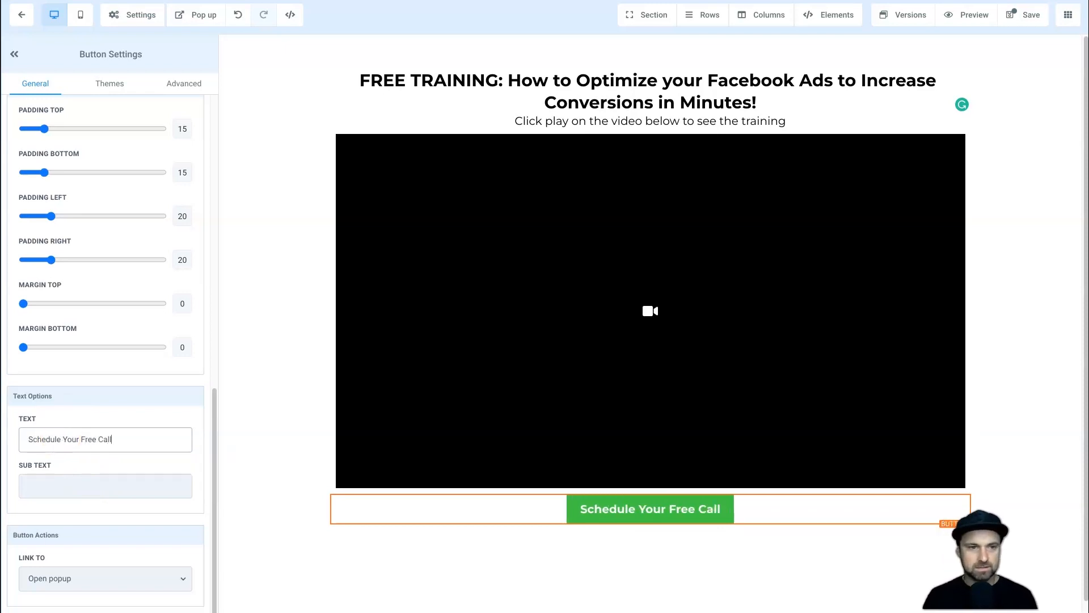
left_click(75, 578)
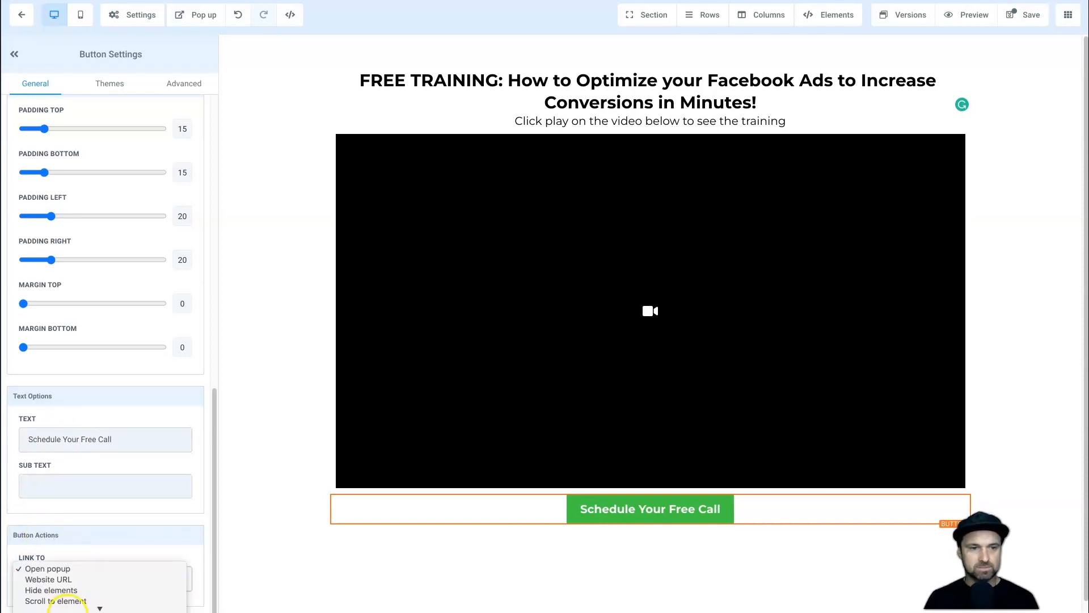
left_click(73, 555)
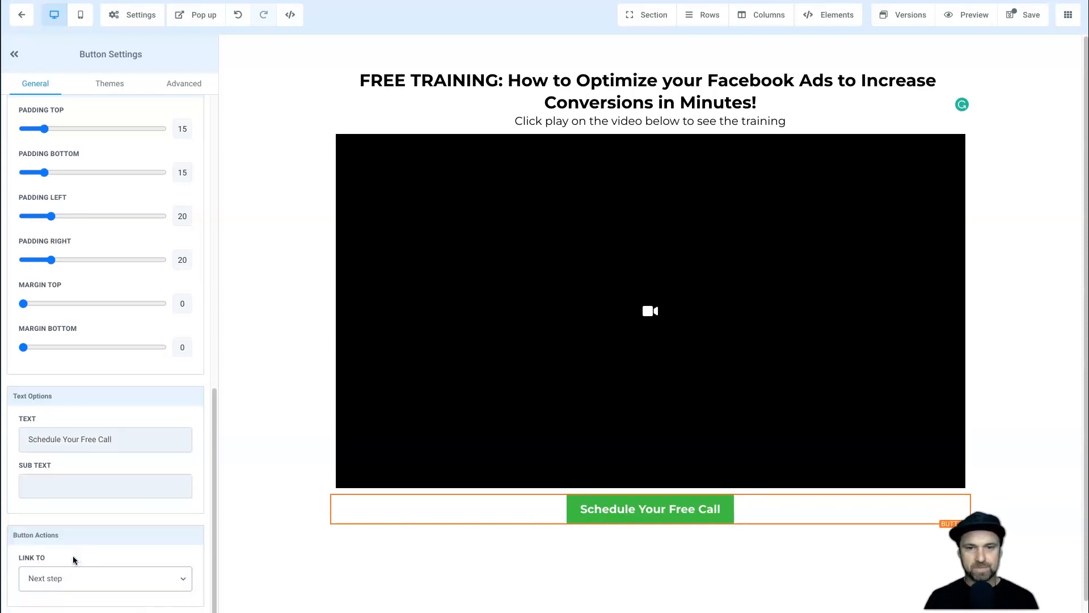
left_click(125, 511)
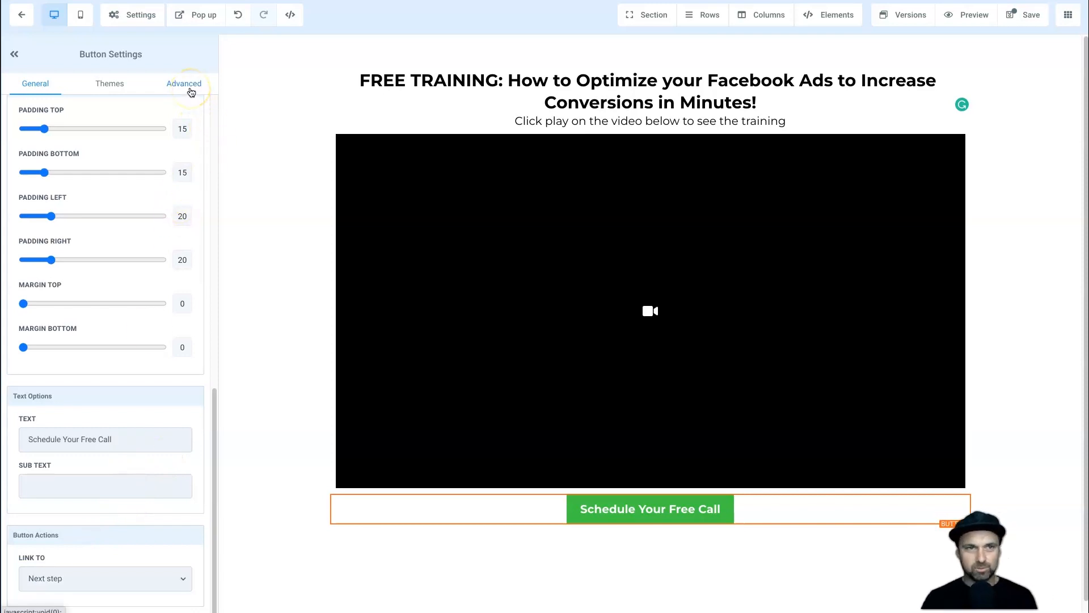
left_click(1013, 15)
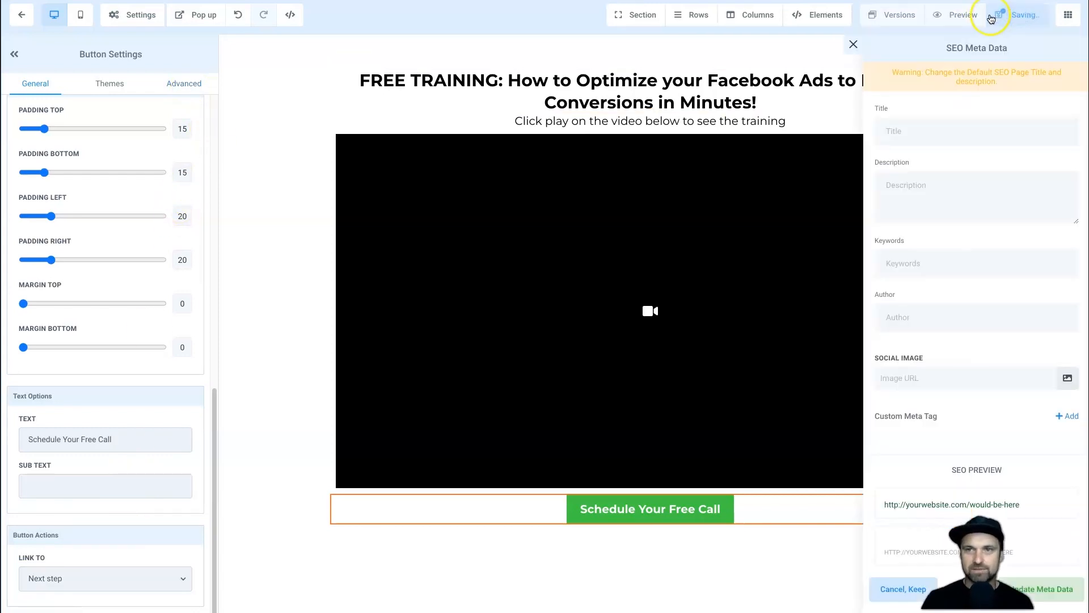
left_click(852, 45)
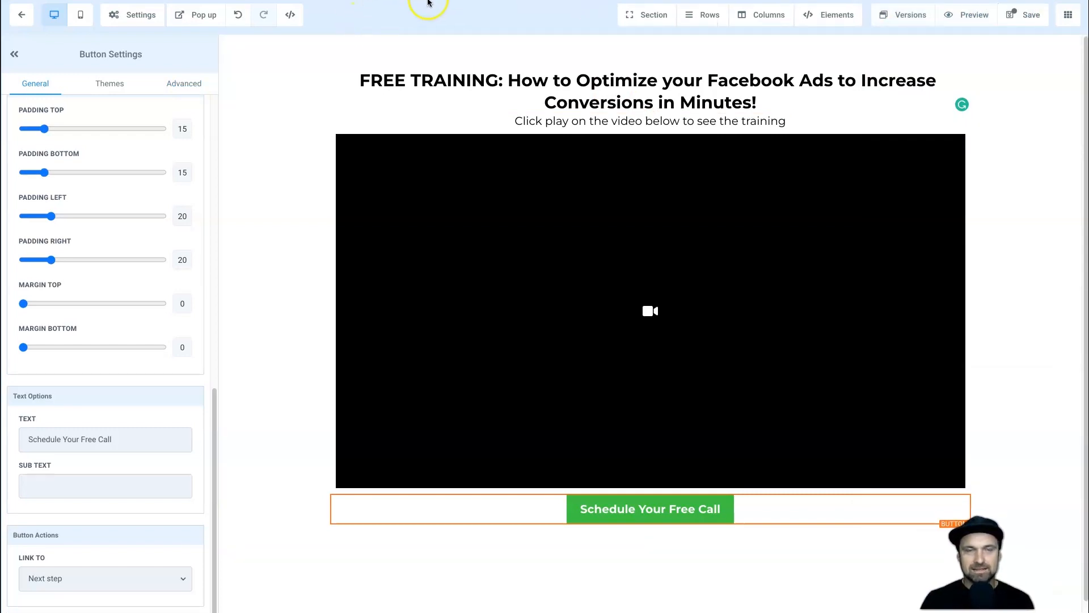
Preview the page and copy the delayed fade-in CSS from the support article.
left_click(971, 17)
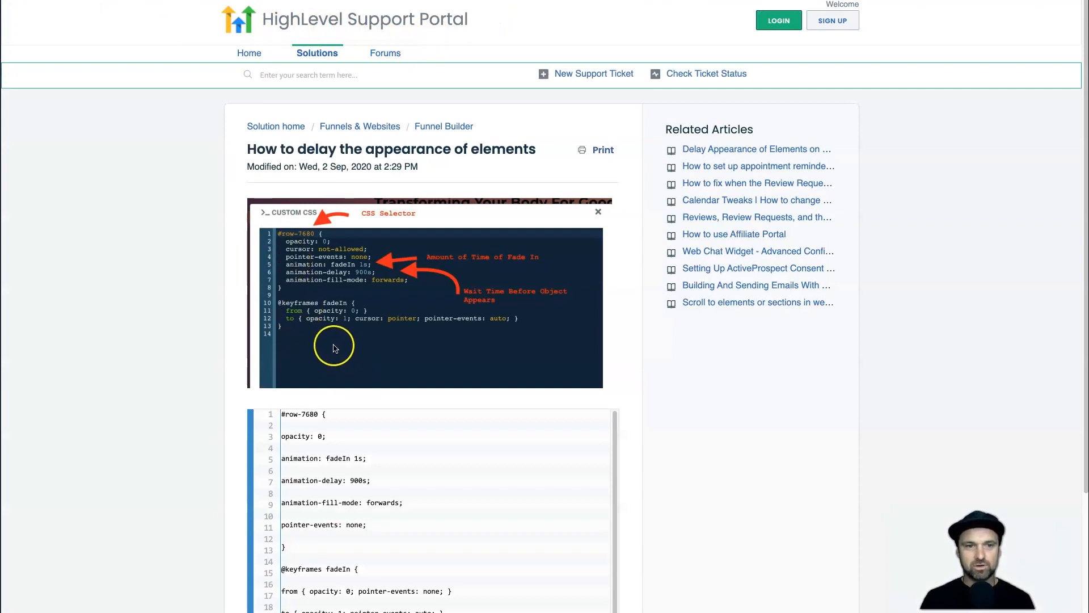
scroll(409, 185, "down", 1)
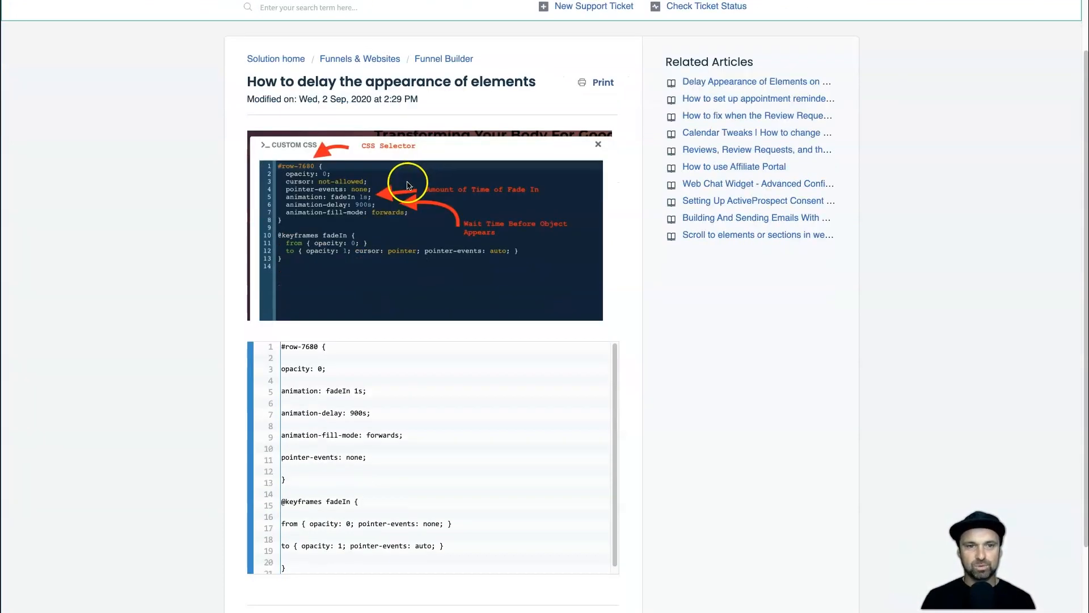
scroll(408, 184, "down", 2)
left_click_drag(287, 479, 282, 262)
key("ctrl+c")
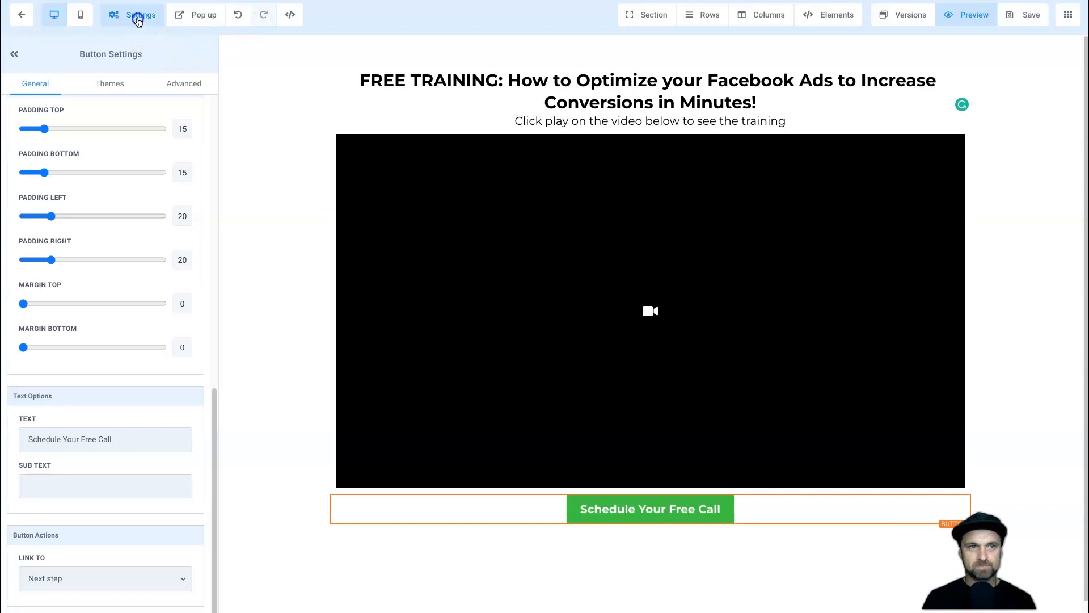
Paste the copied fade-in CSS into the page's Custom CSS and save it.
left_click(139, 16)
left_click(132, 66)
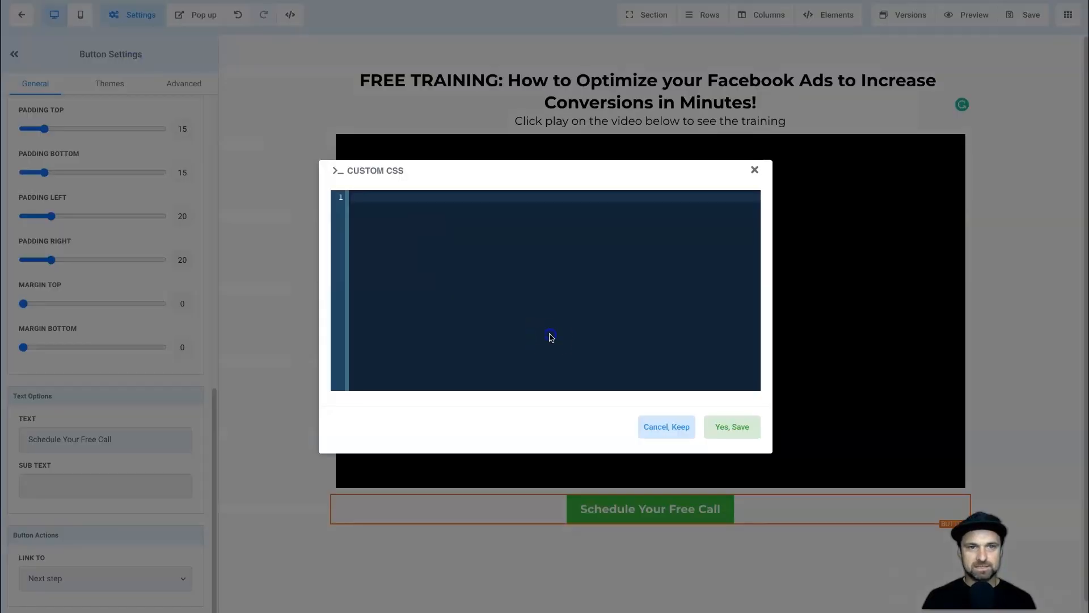
key("ctrl+v")
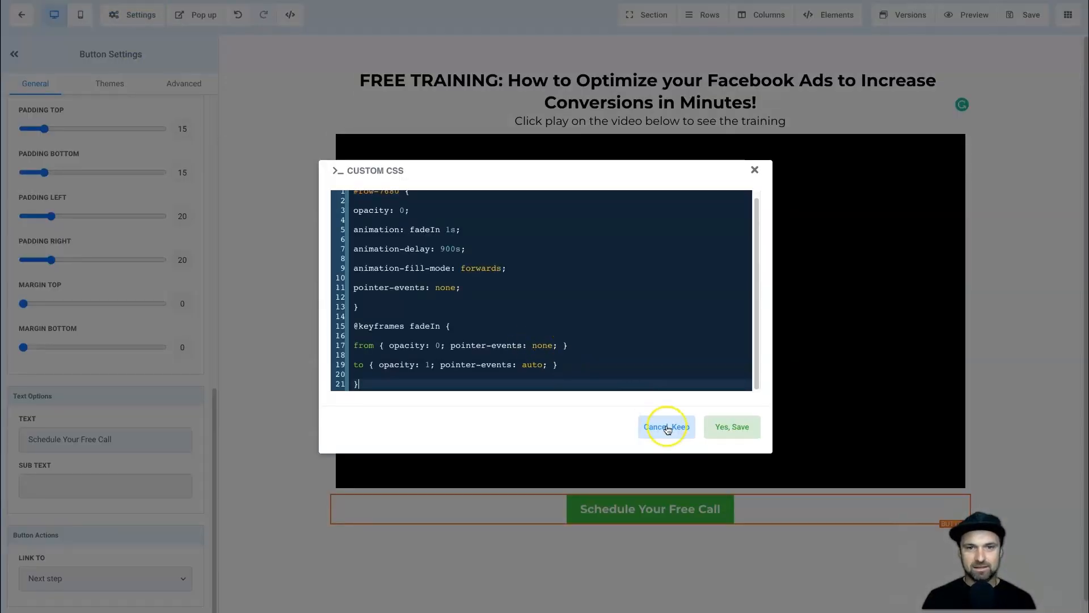
left_click(732, 428)
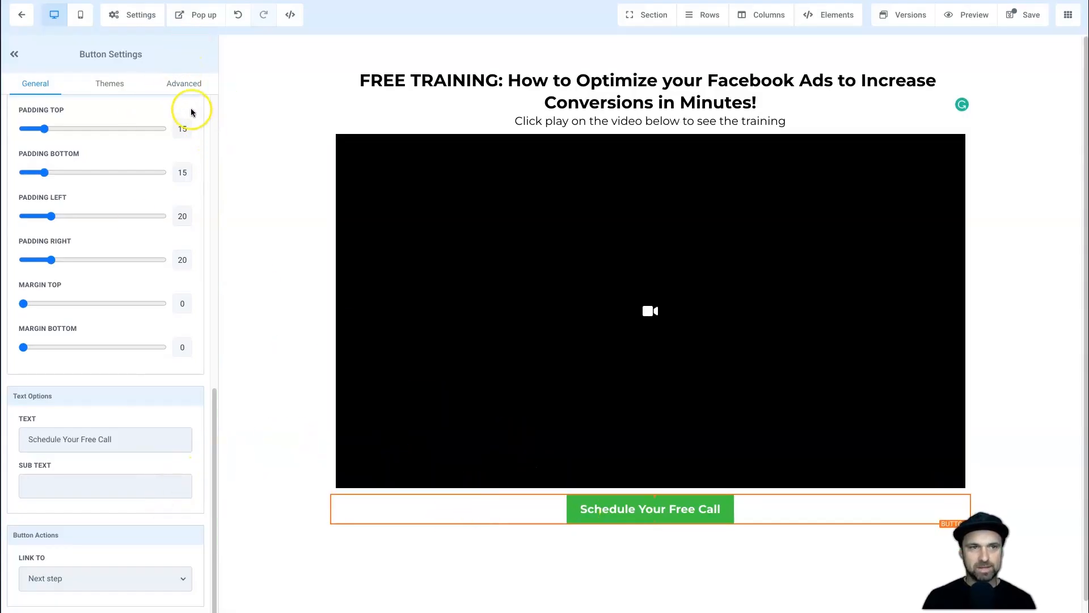
Retarget the CSS to the button's selector, set animation-delay to 3s, and save.
left_click(186, 84)
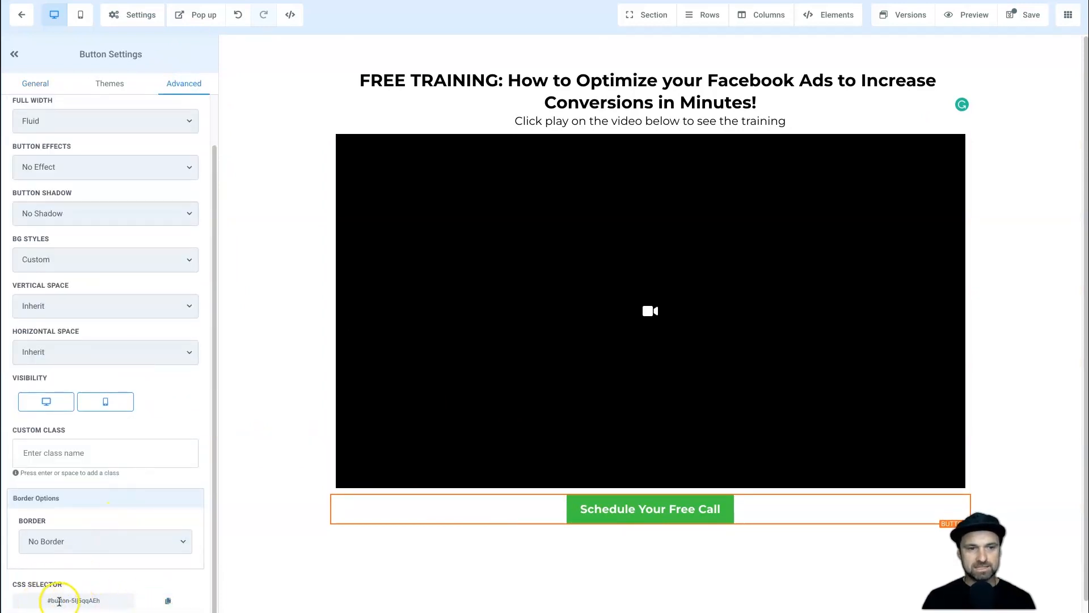
left_click(169, 603)
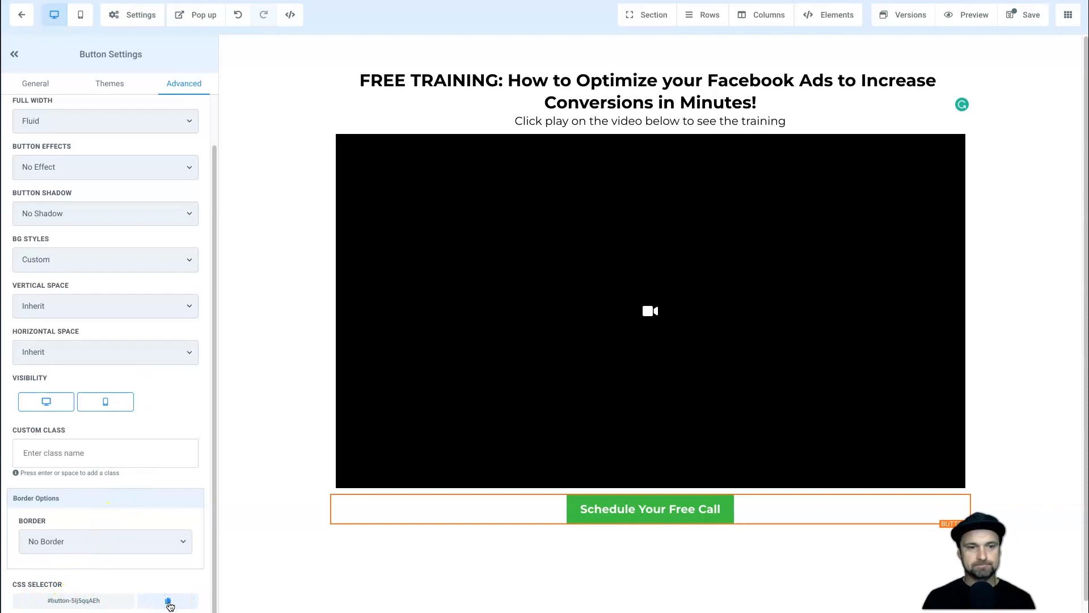
left_click(139, 15)
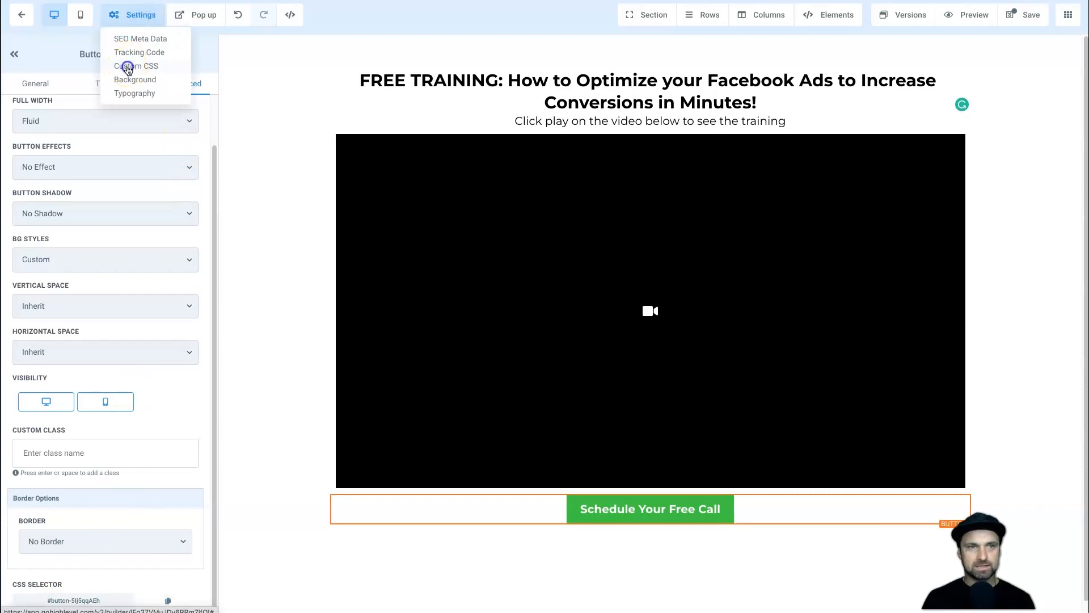
left_click(127, 66)
double_click(397, 198)
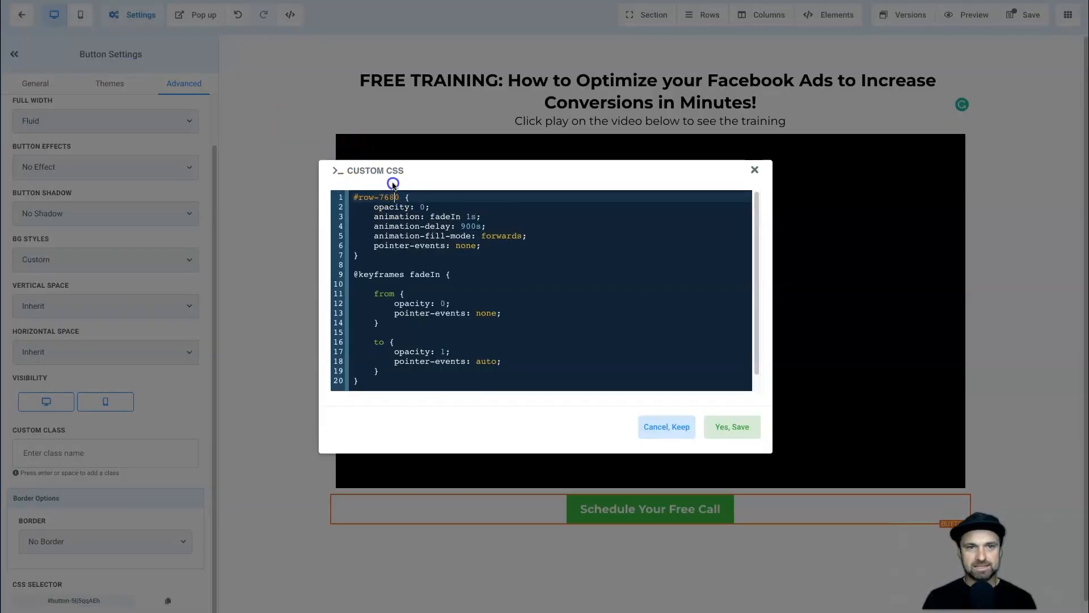
key("Right")
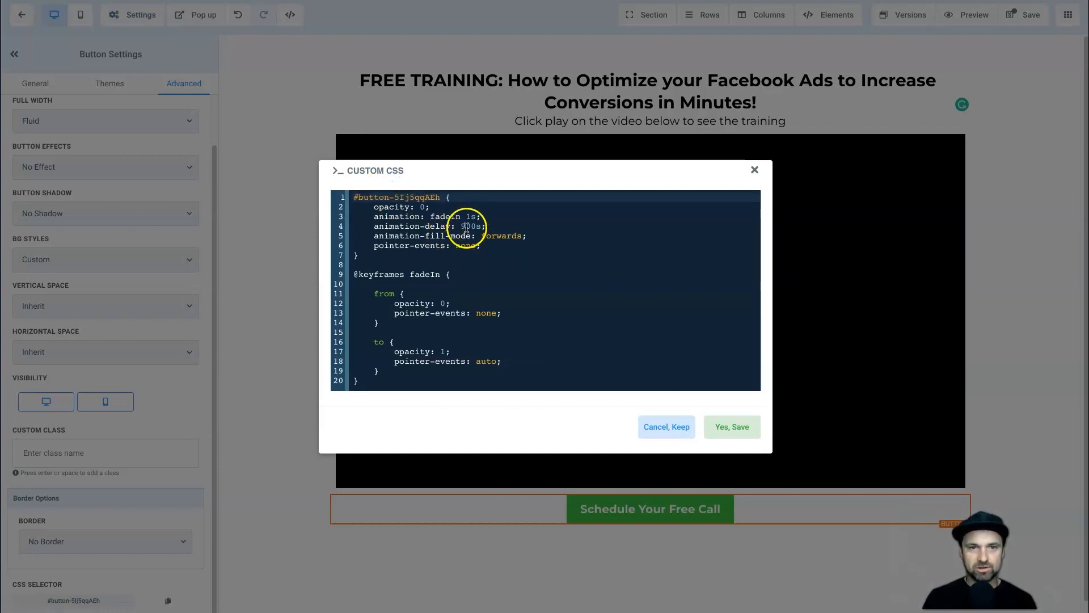
left_click_drag(460, 226, 471, 227)
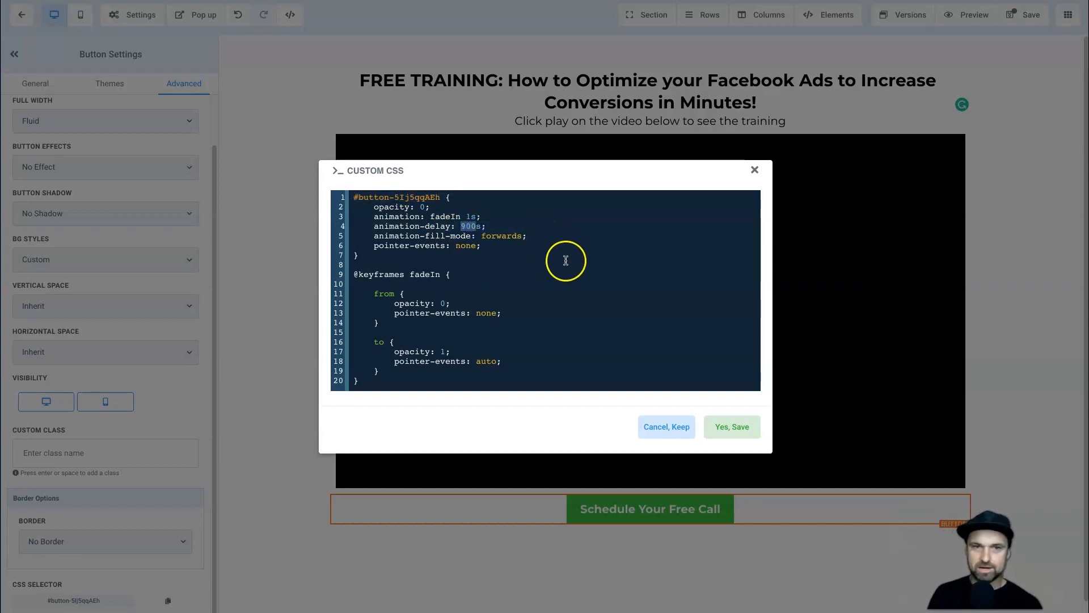
type("3")
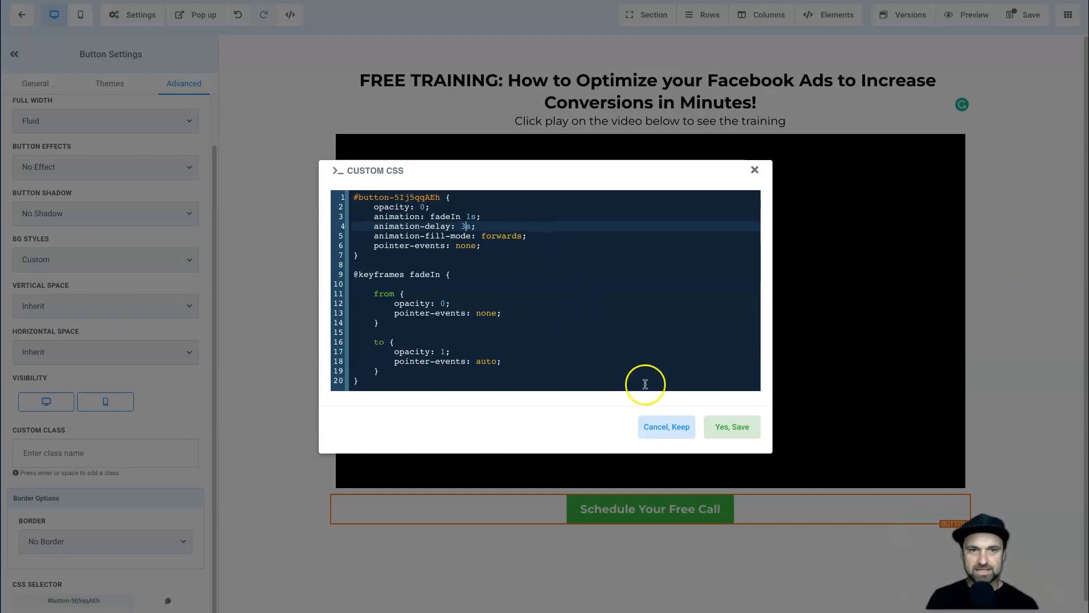
left_click(721, 426)
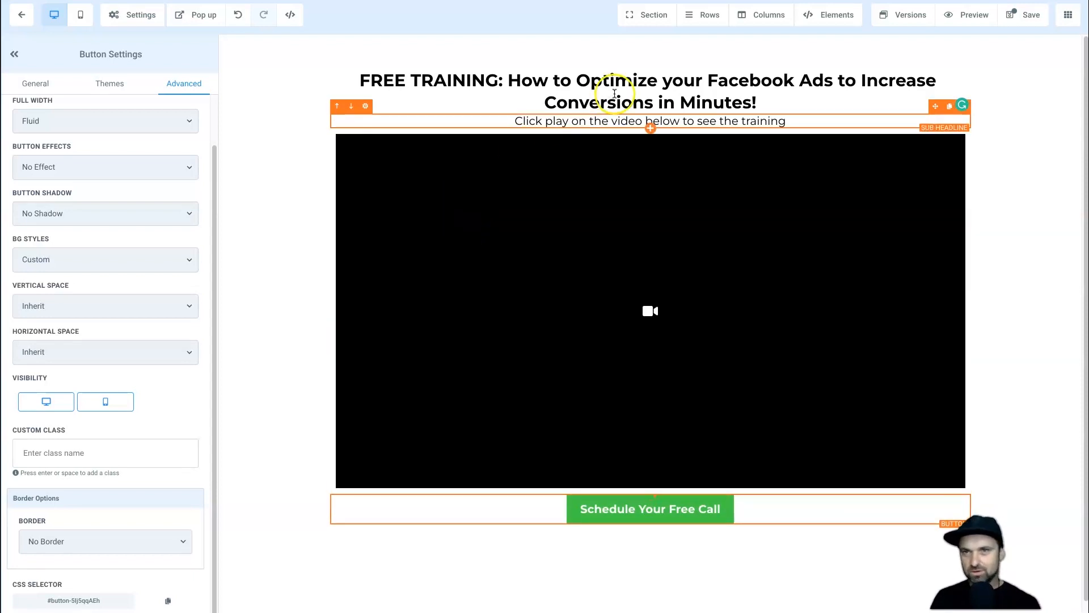
Save the video page, preview it, and test the Schedule Your Free Call button.
left_click(1013, 13)
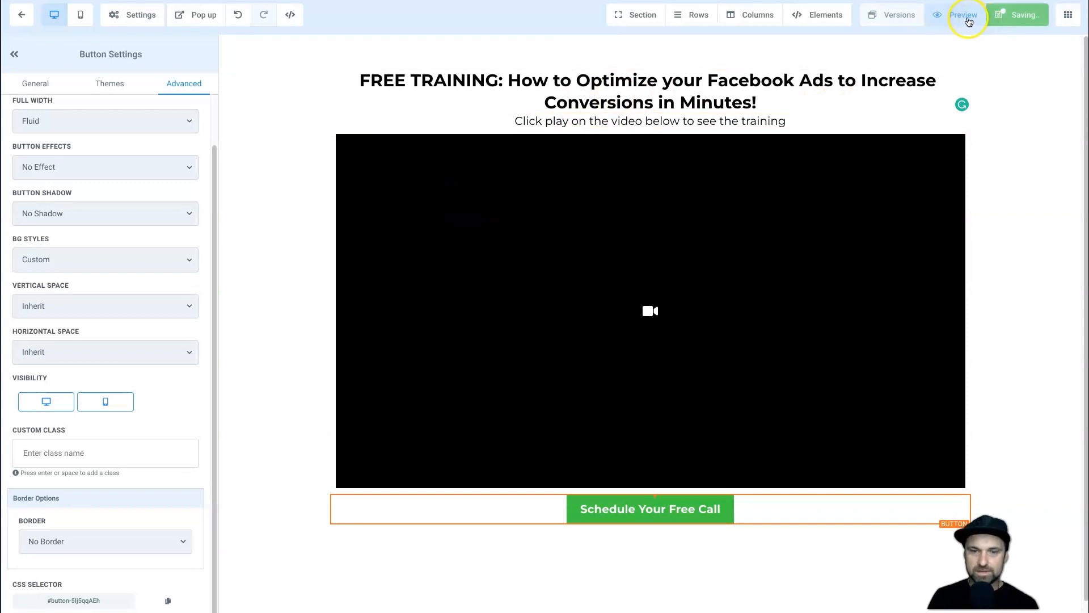
left_click(969, 18)
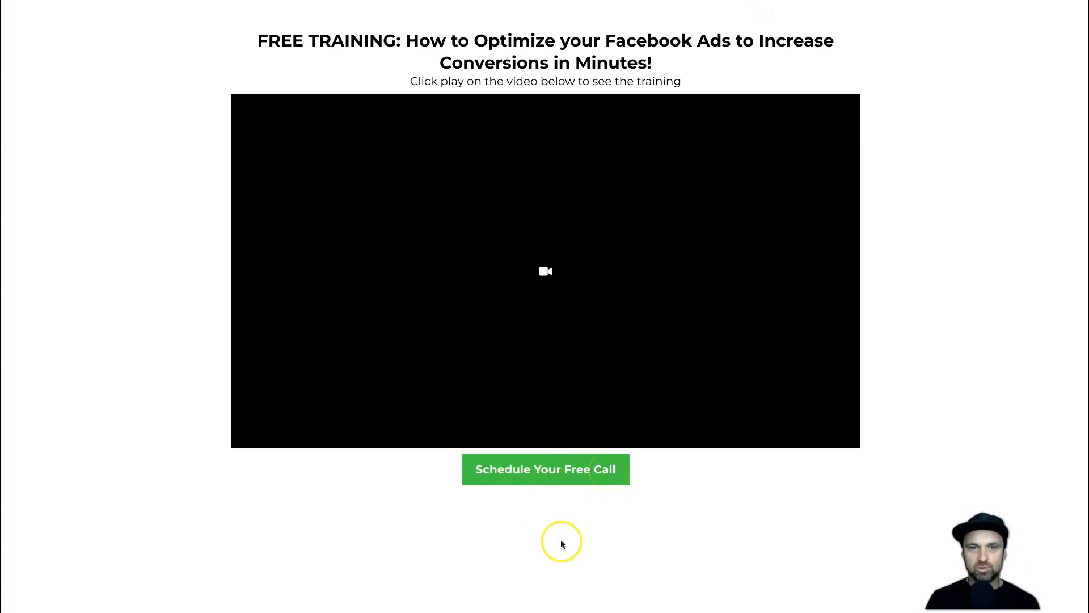
left_click(543, 472)
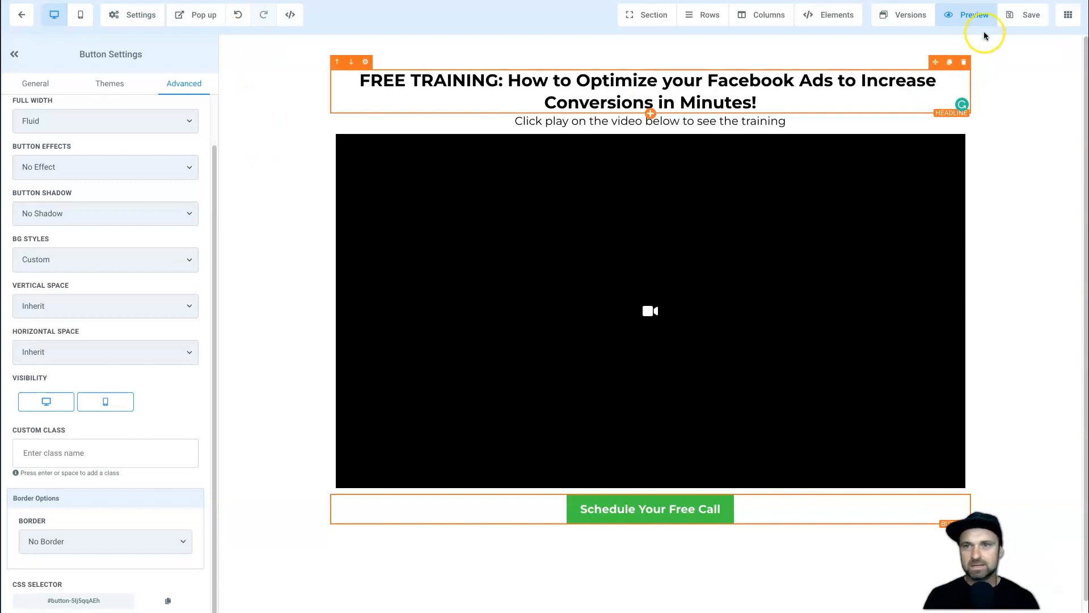
Clone the Free Training Video step within this funnel and move the copy to the top.
left_click(32, 17)
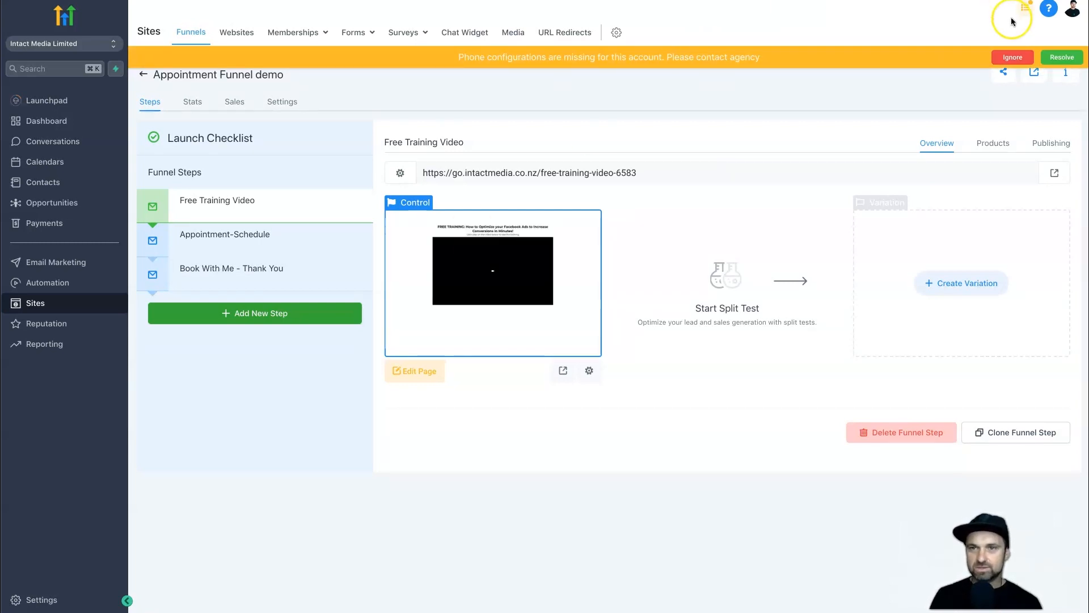
left_click(1013, 57)
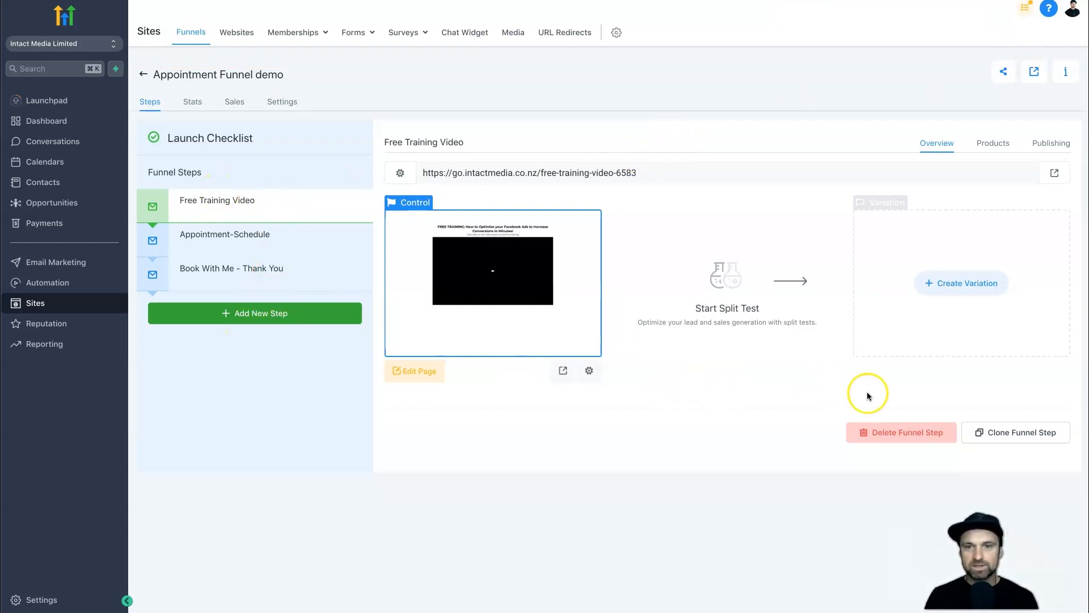
left_click(1018, 434)
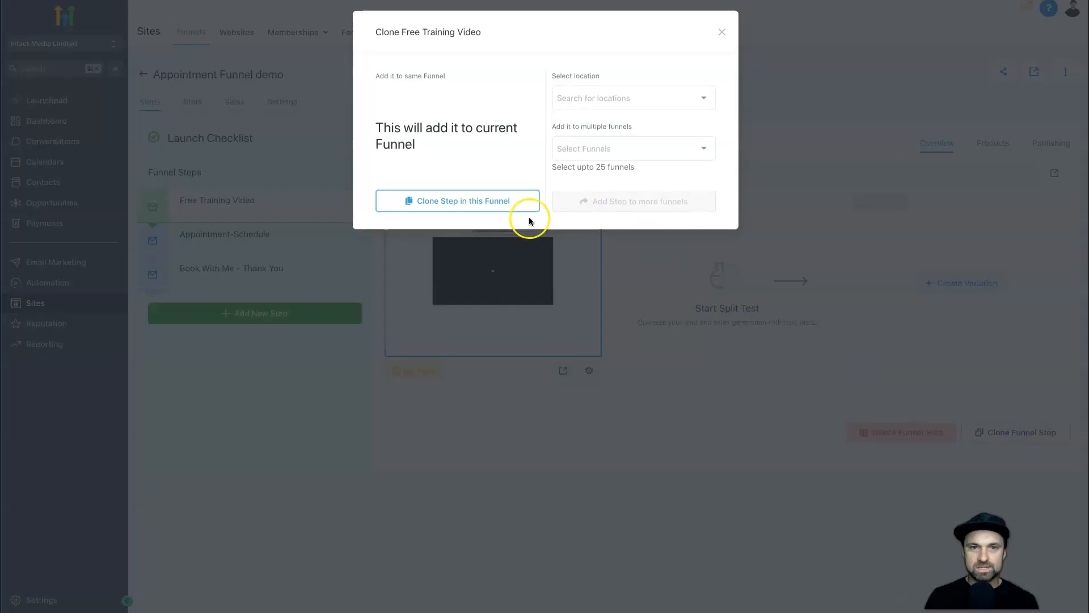
left_click(476, 200)
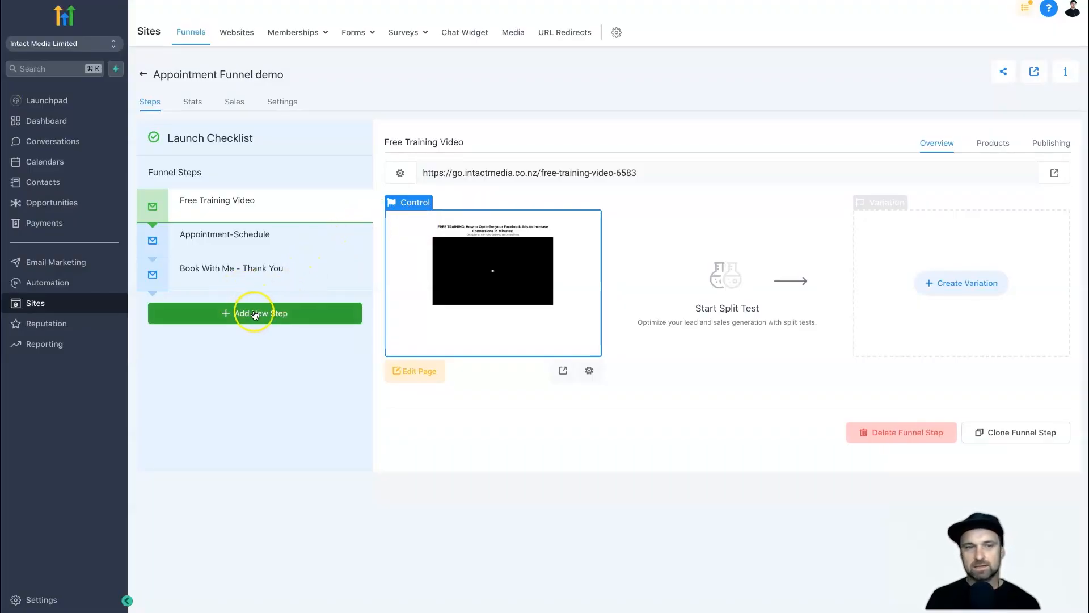
left_click_drag(230, 305, 226, 202)
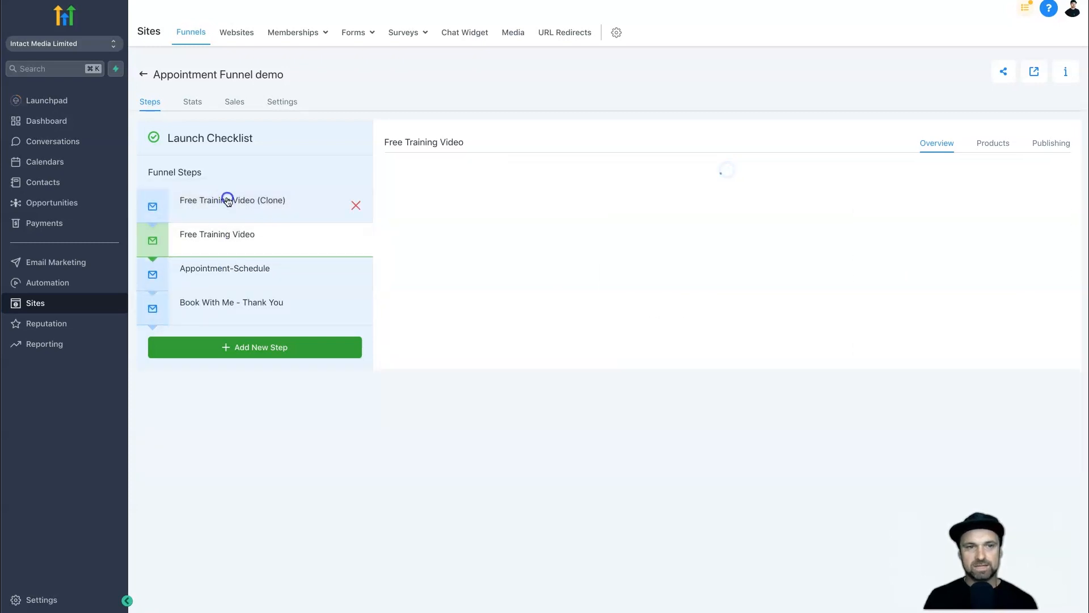
left_click(227, 201)
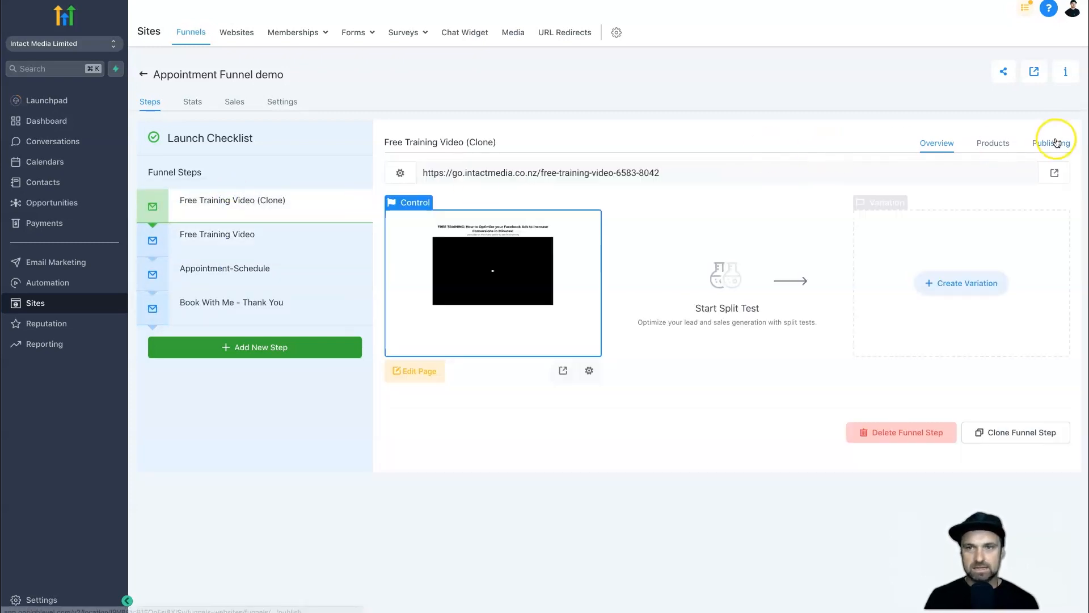
Rename the cloned step to 'Free Training Optin' with path /free-facebook-training, and update it.
left_click(1056, 146)
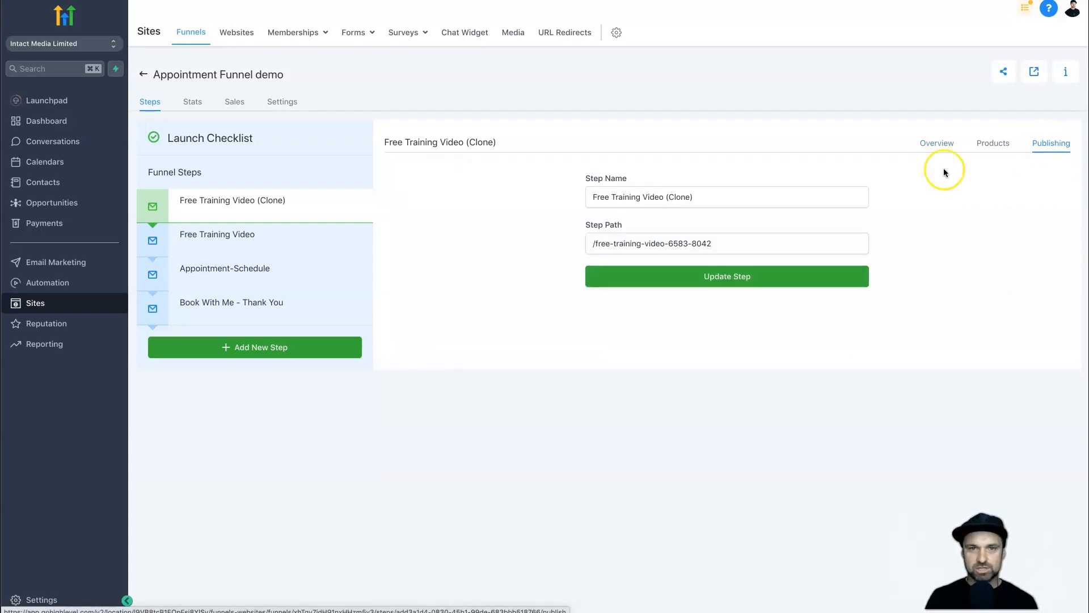
triple_click(681, 207)
type("F")
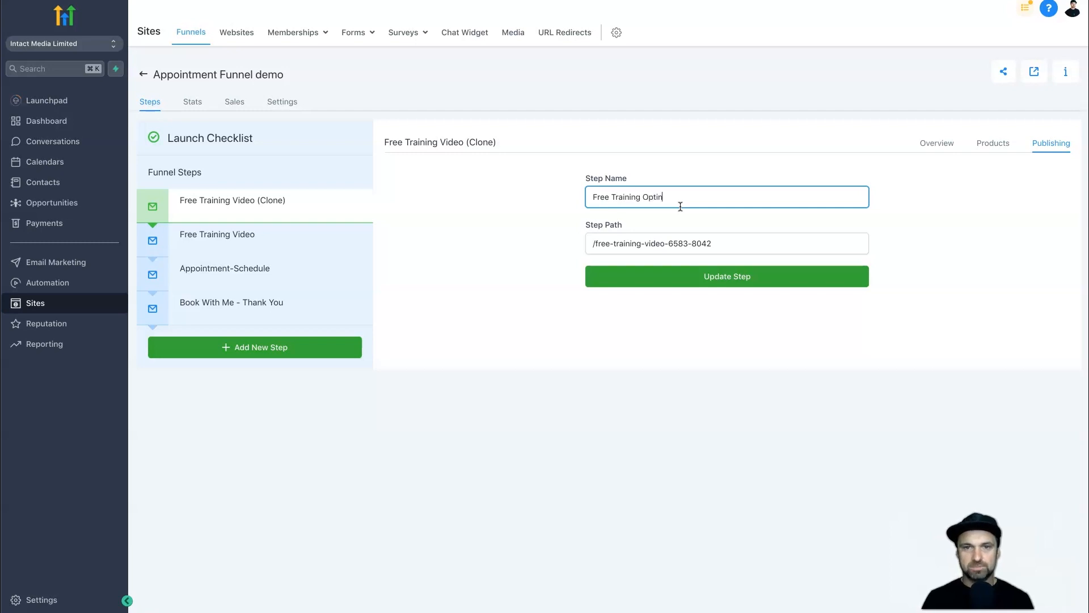
left_click_drag(597, 245, 729, 240)
type("free-facebook-training")
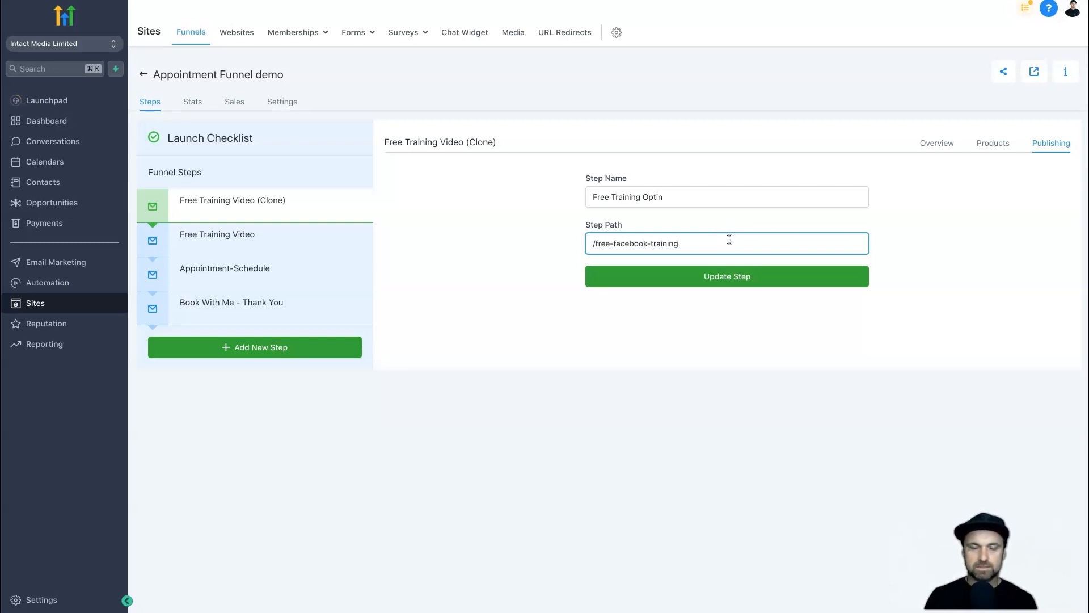
left_click(763, 278)
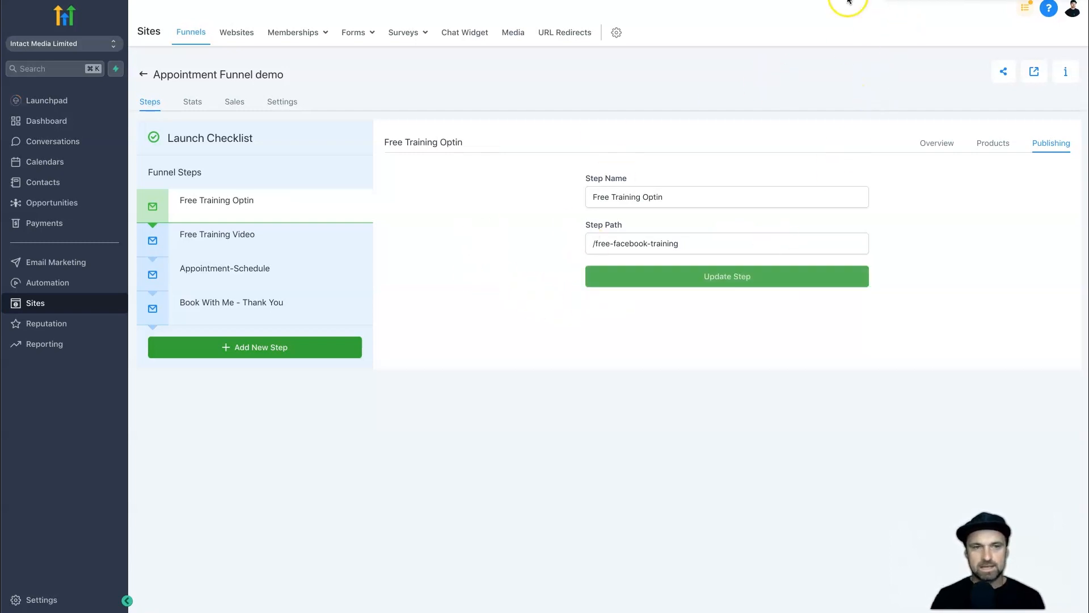
left_click(637, 54)
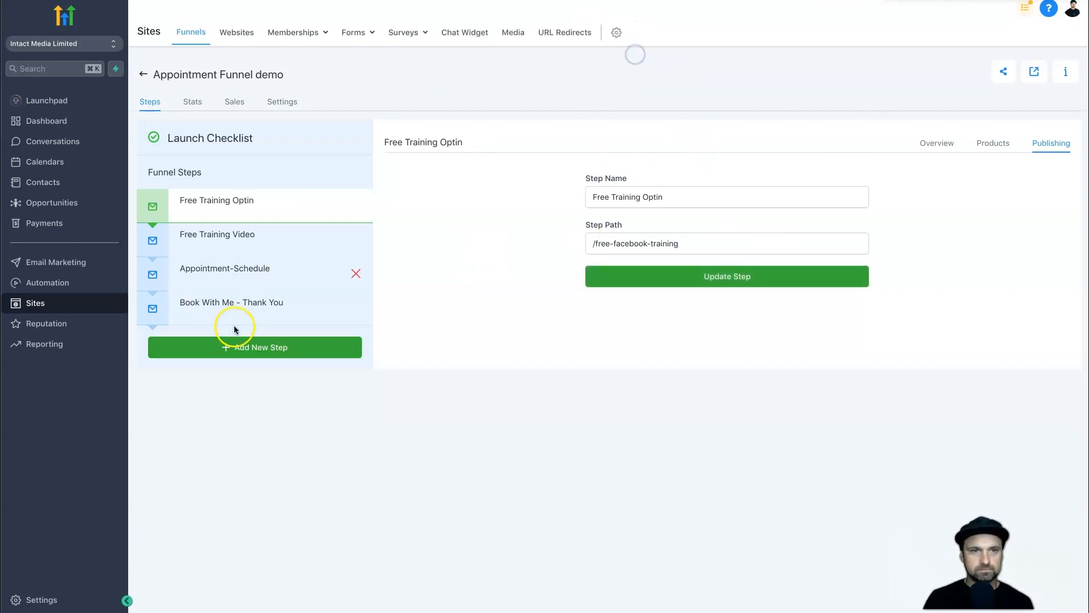
left_click(236, 203)
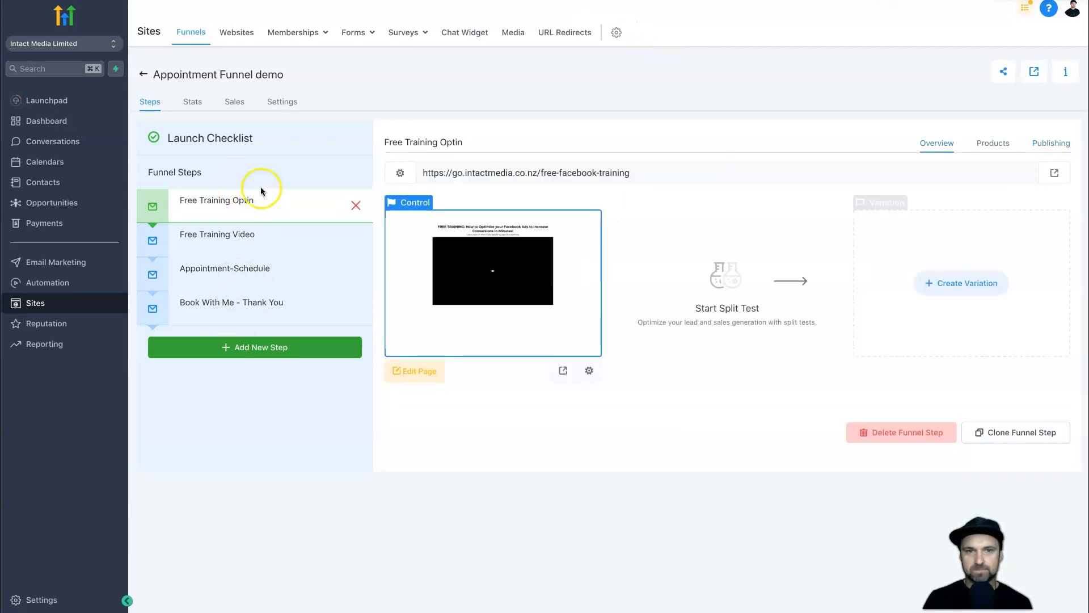
Copy the Free Training Optin and Appointment-Schedule page URLs from their overviews.
left_click(424, 374)
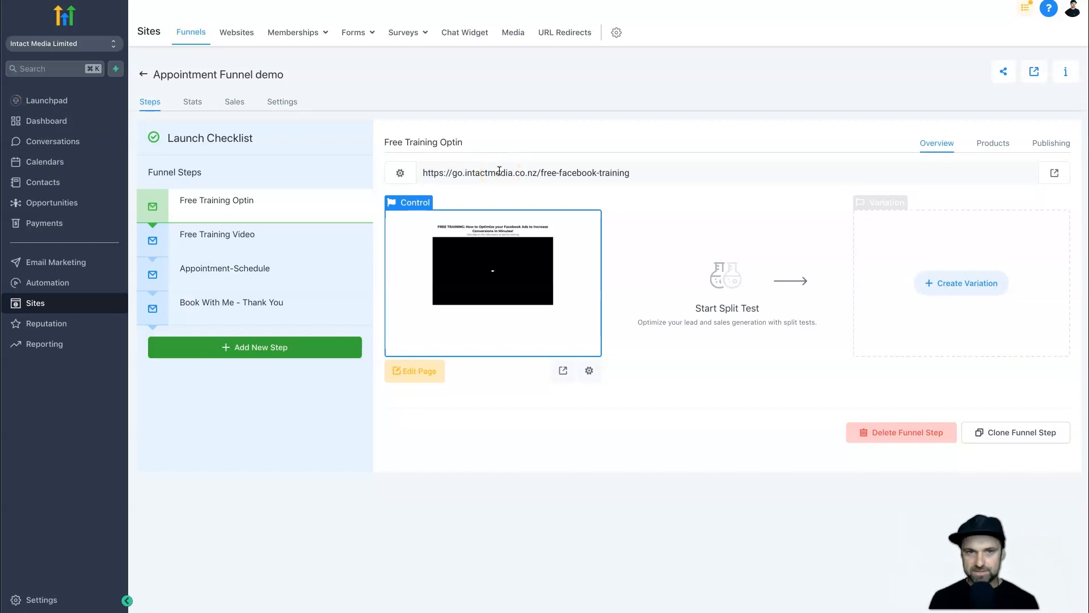
left_click_drag(512, 170, 513, 164)
left_click(511, 153)
triple_click(531, 165)
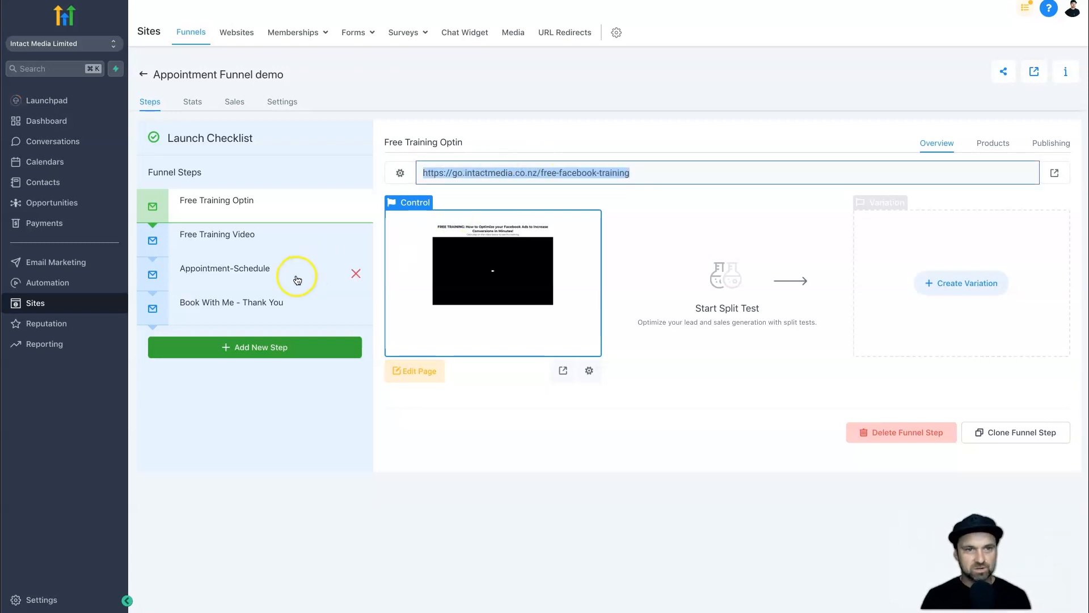
left_click(274, 275)
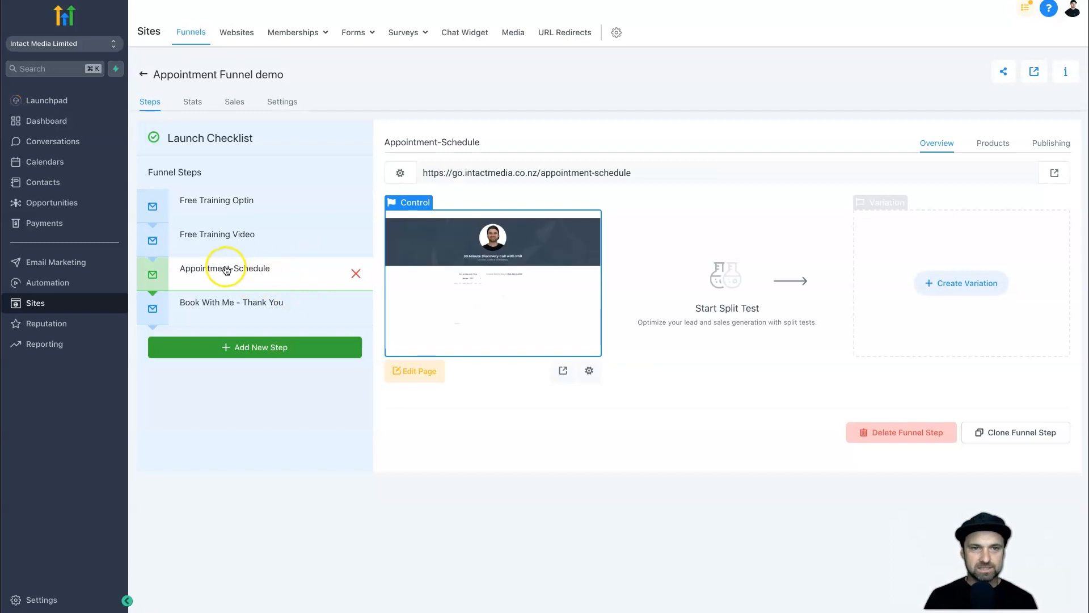
triple_click(534, 176)
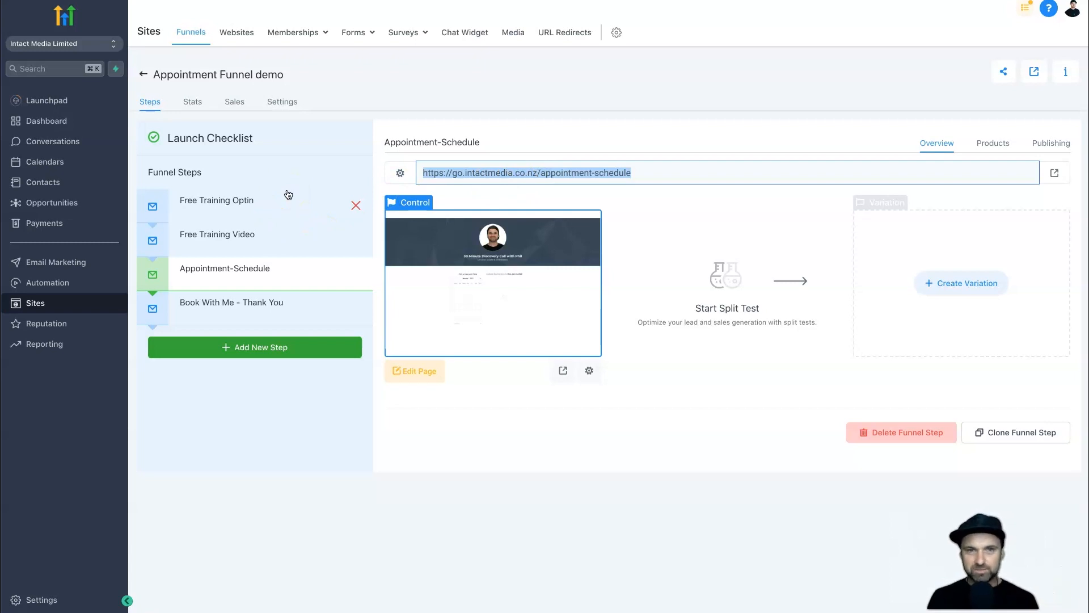
double_click(489, 173)
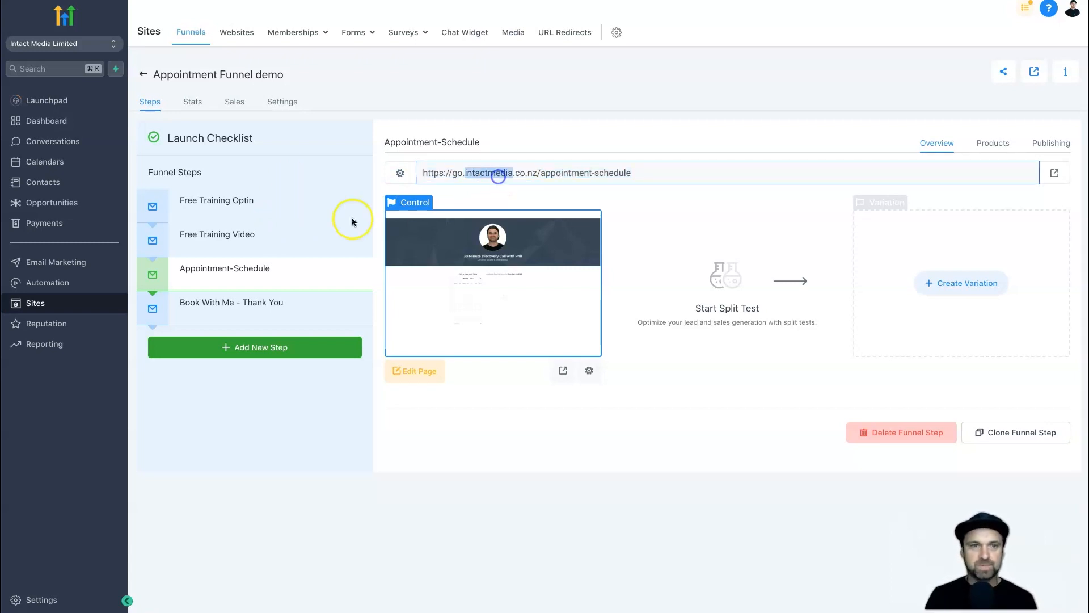
Copy the Free Training Video URL, then open Free Training Optin in the page builder.
left_click(255, 234)
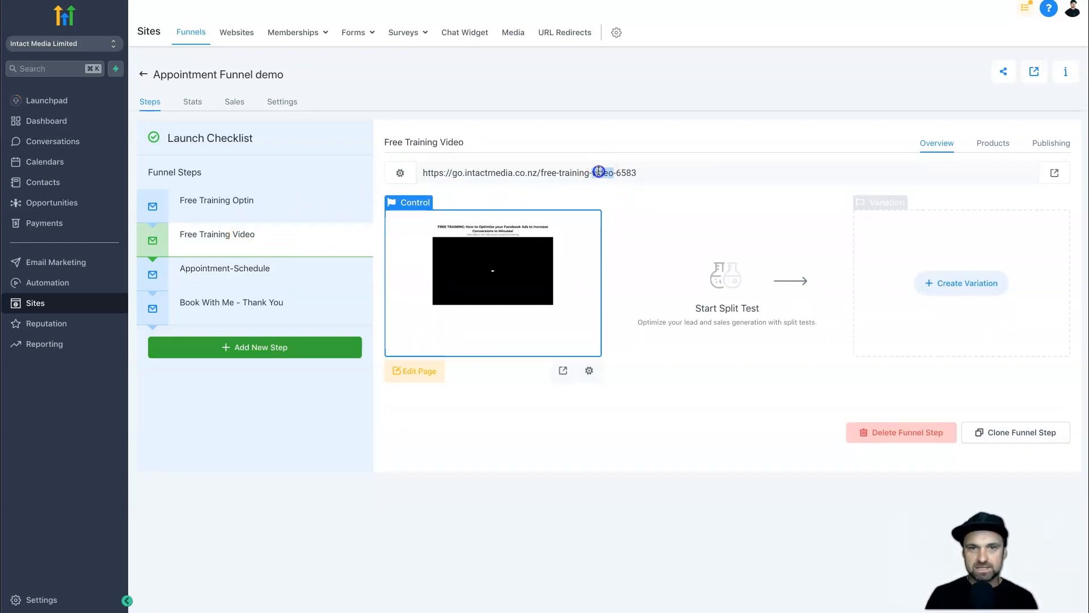
left_click(598, 173)
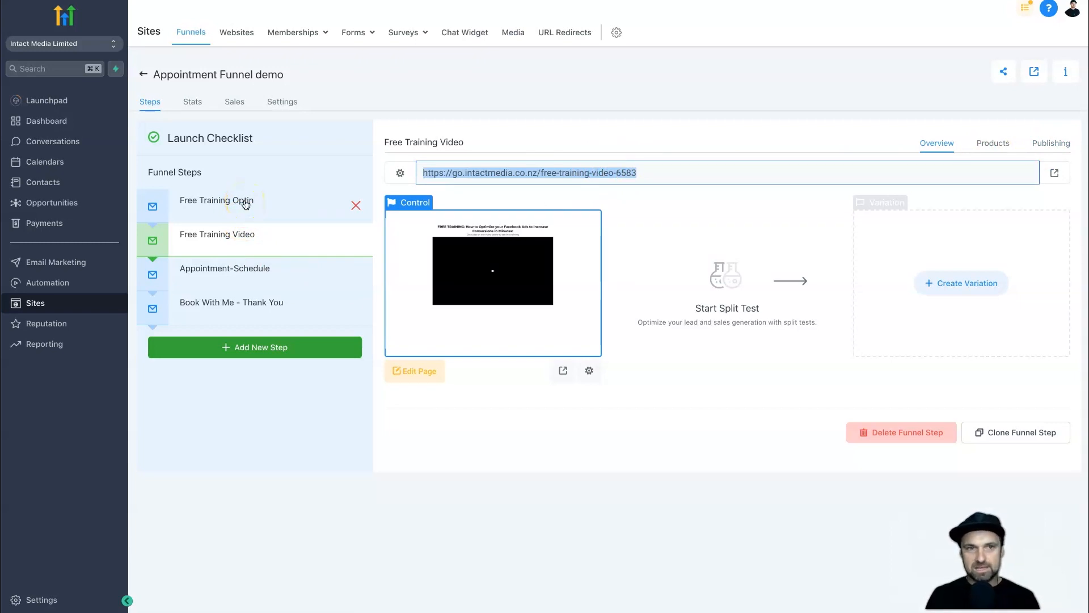
left_click(245, 205)
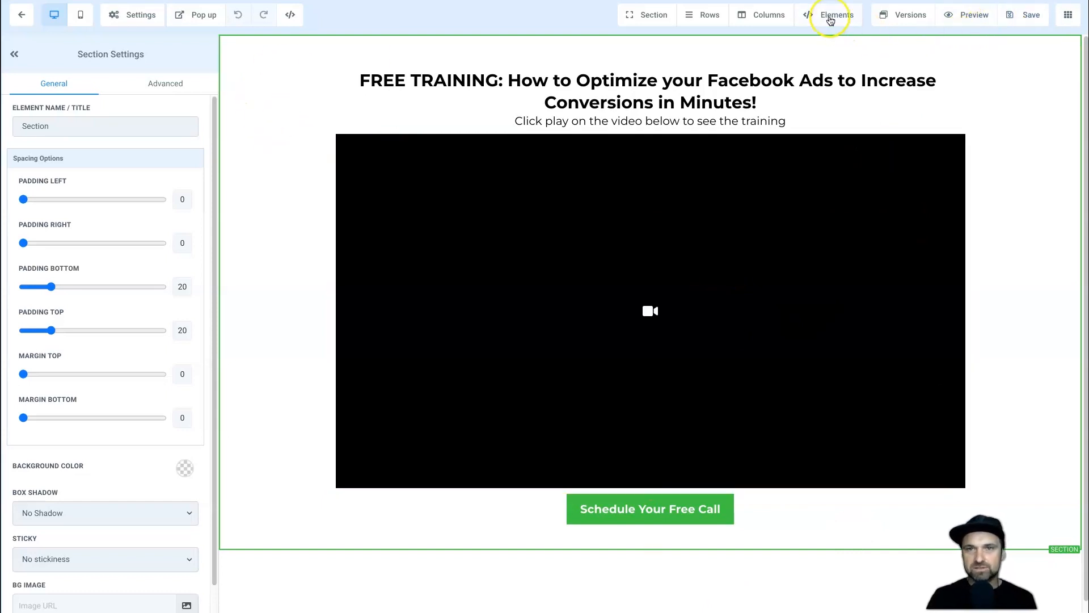
Add a two-column row above the headline.
left_click(775, 19)
left_click(715, 17)
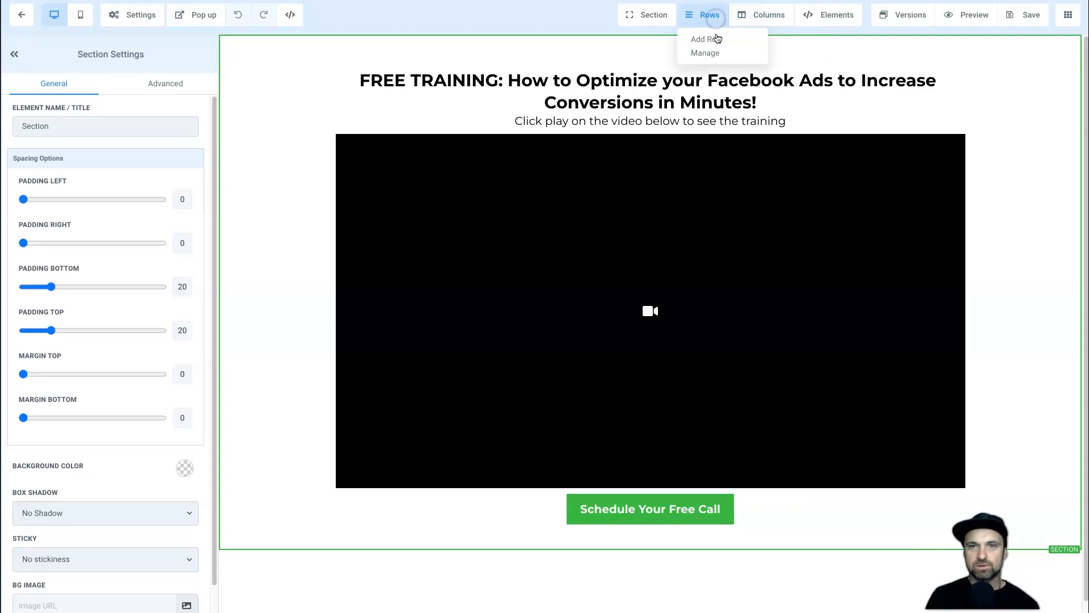
left_click(716, 39)
left_click_drag(1004, 106, 681, 72)
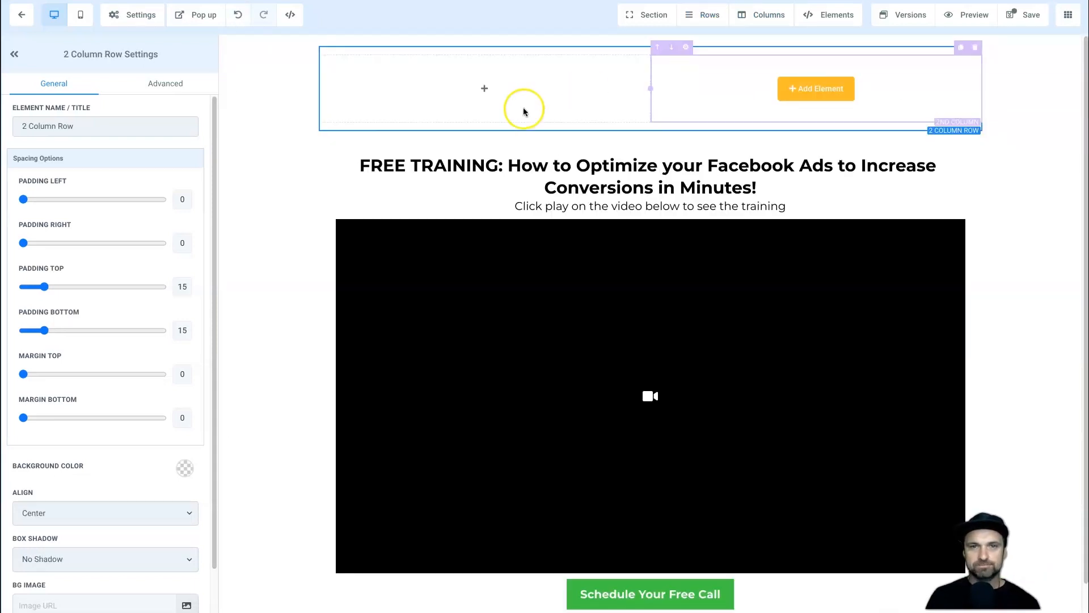
Place an Image element in the second column using the Ads Manager screenshot from the media library.
left_click(827, 93)
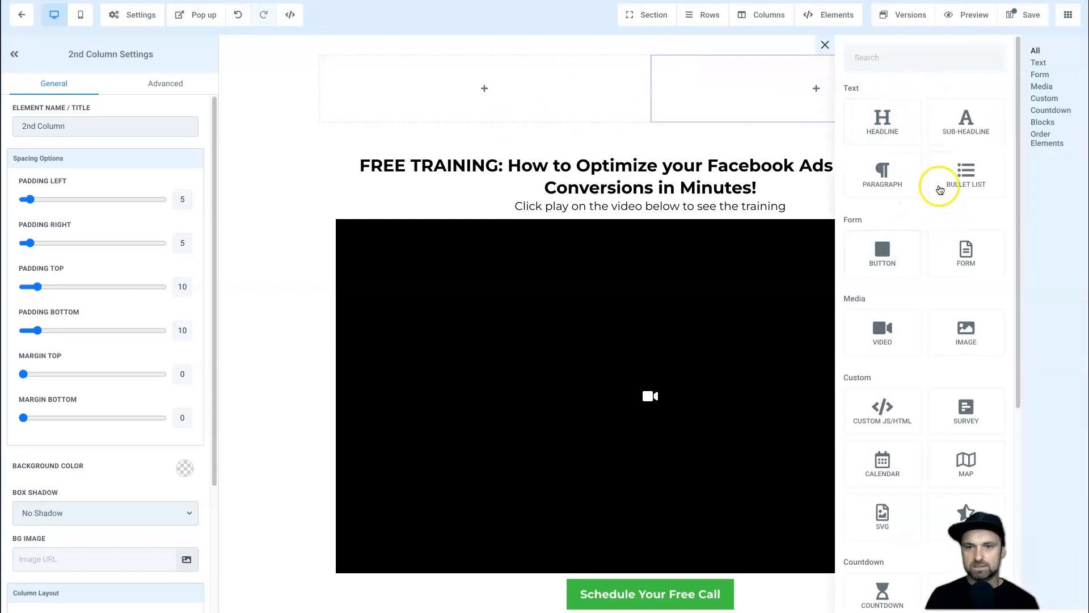
left_click_drag(964, 318, 775, 77)
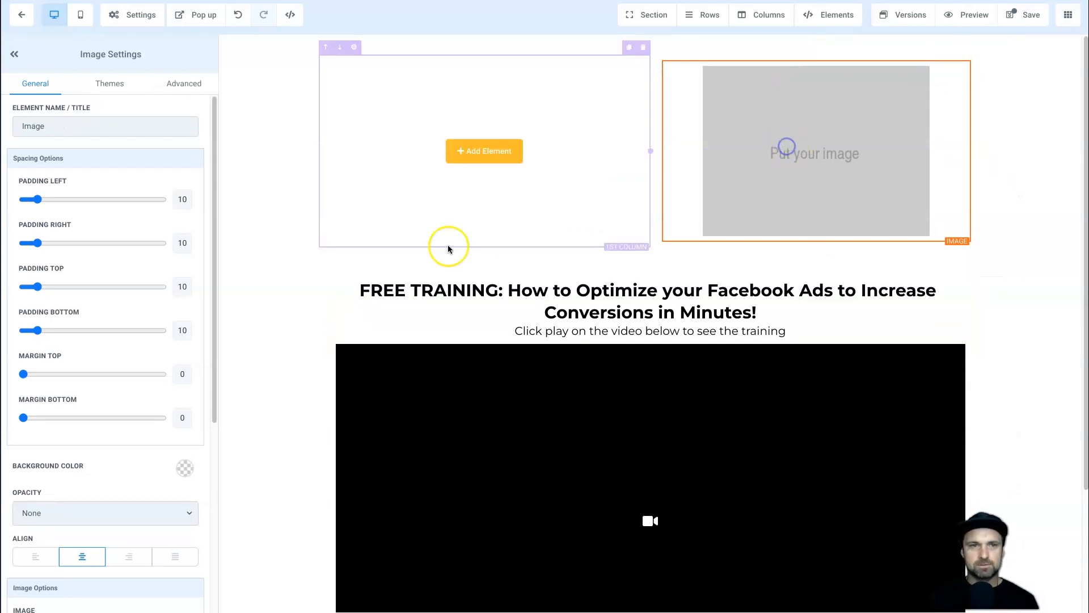
scroll(185, 456, "down", 2)
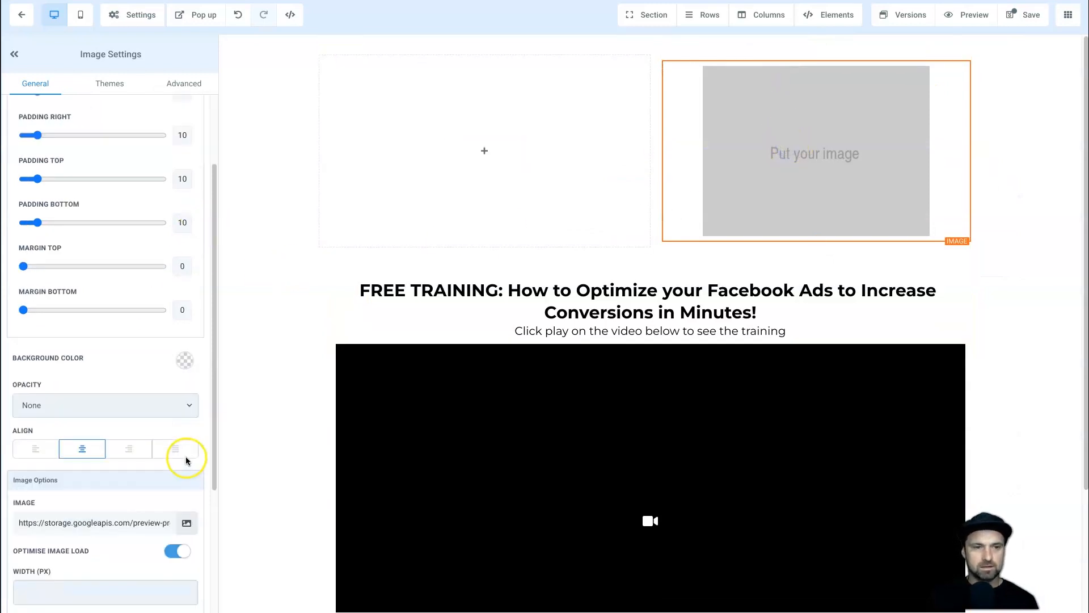
left_click(188, 516)
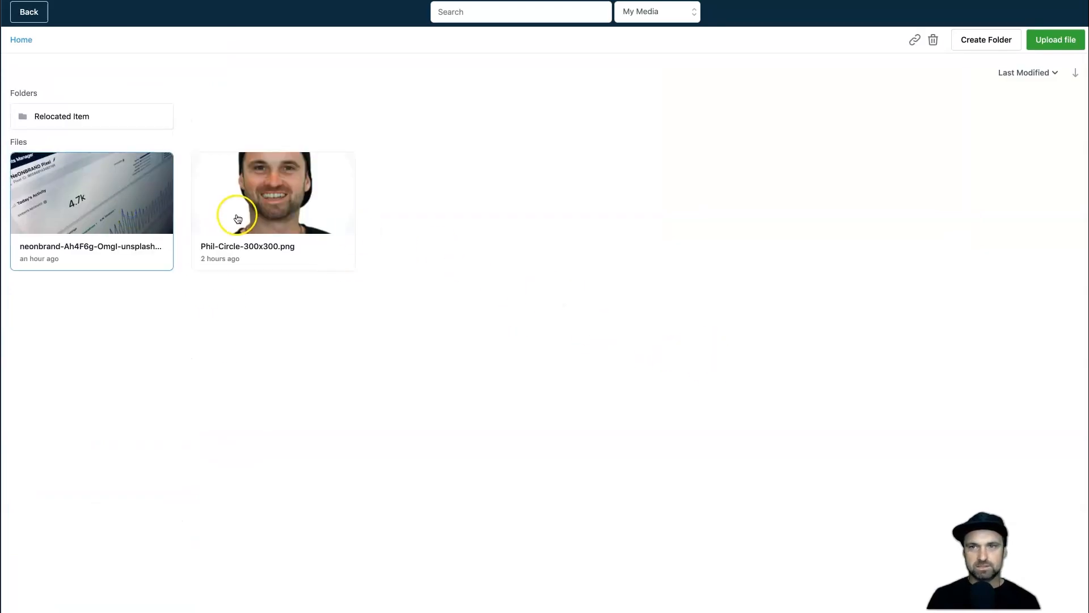
left_click(134, 199)
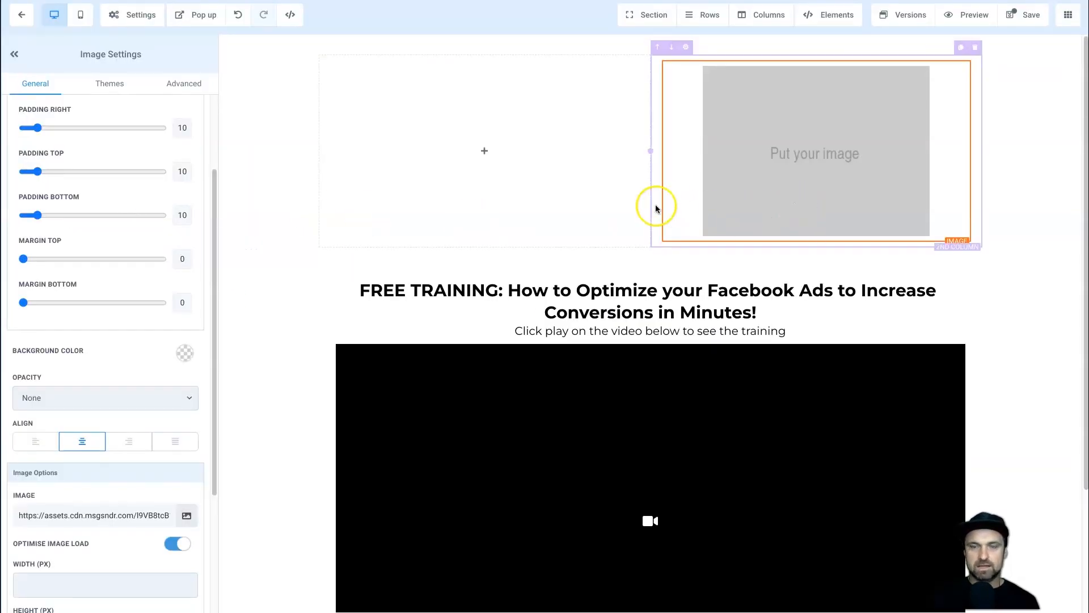
left_click(483, 247)
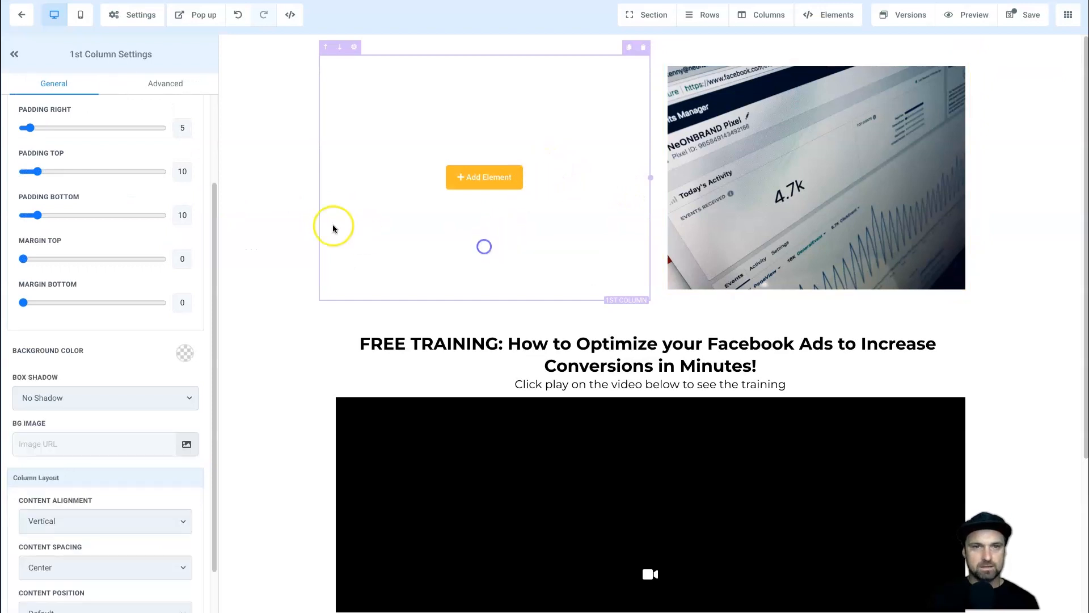
Move the headline and 'Click play' subtitle into the left column, then delete the video row.
left_click(935, 328)
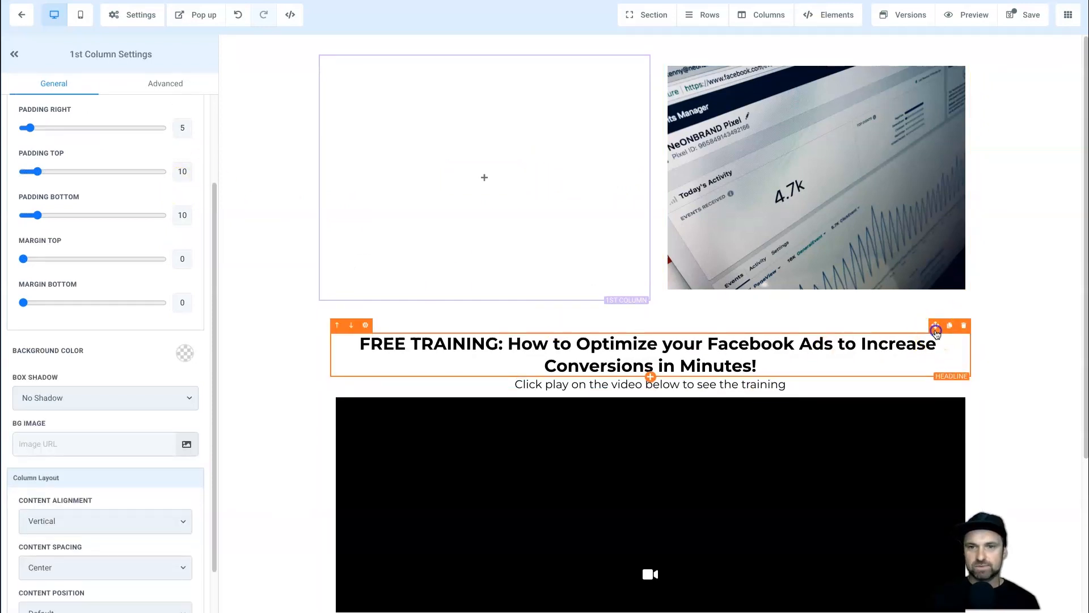
left_click_drag(936, 334, 586, 142)
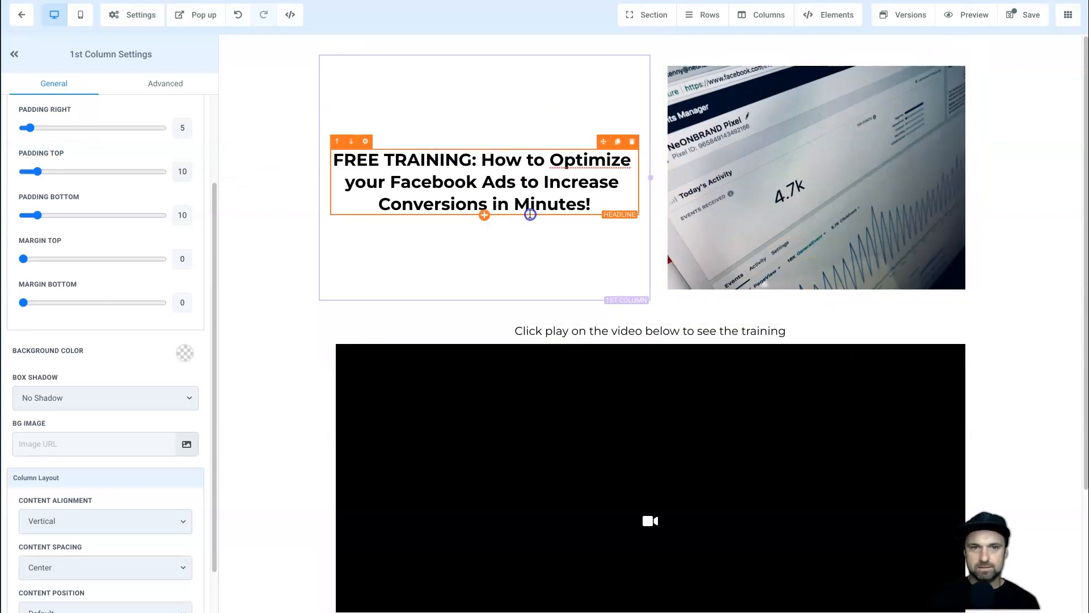
left_click(601, 289)
left_click_drag(929, 333, 628, 226)
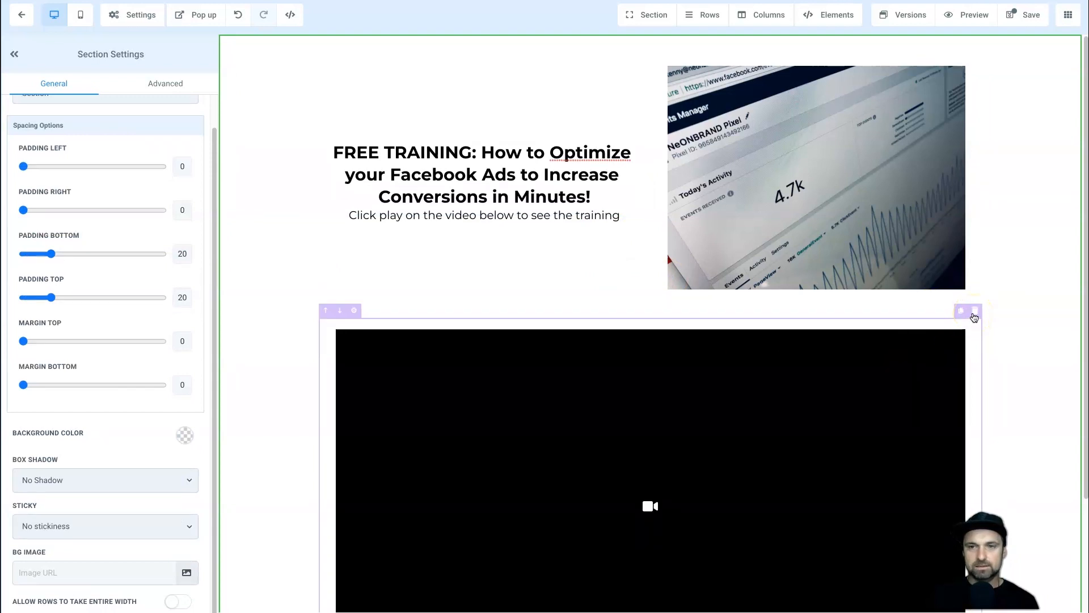
scroll(973, 316, "down", 2)
scroll(973, 316, "up", 1)
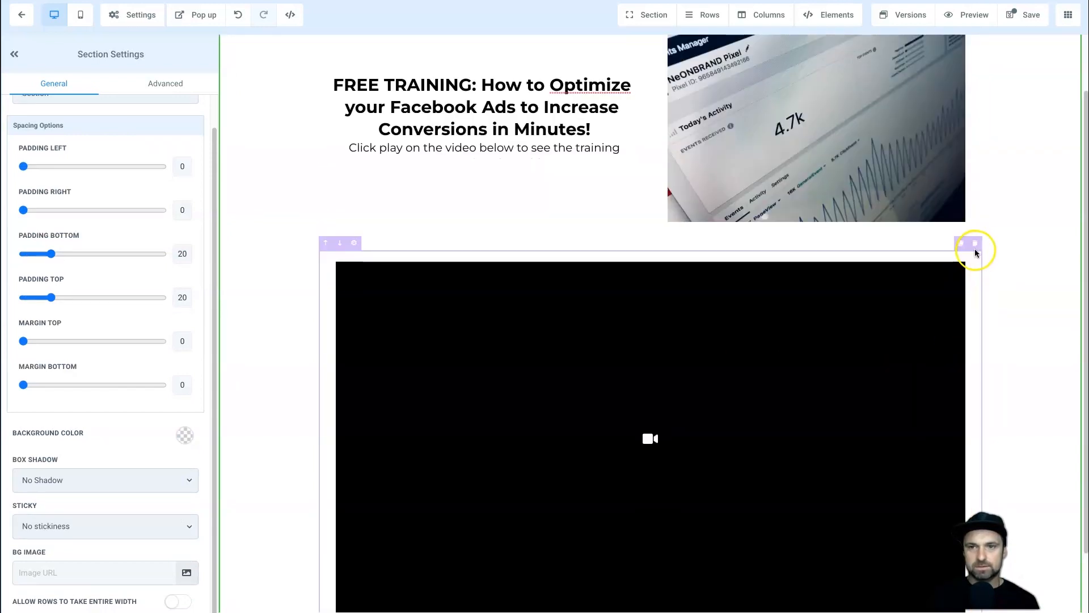
left_click(975, 248)
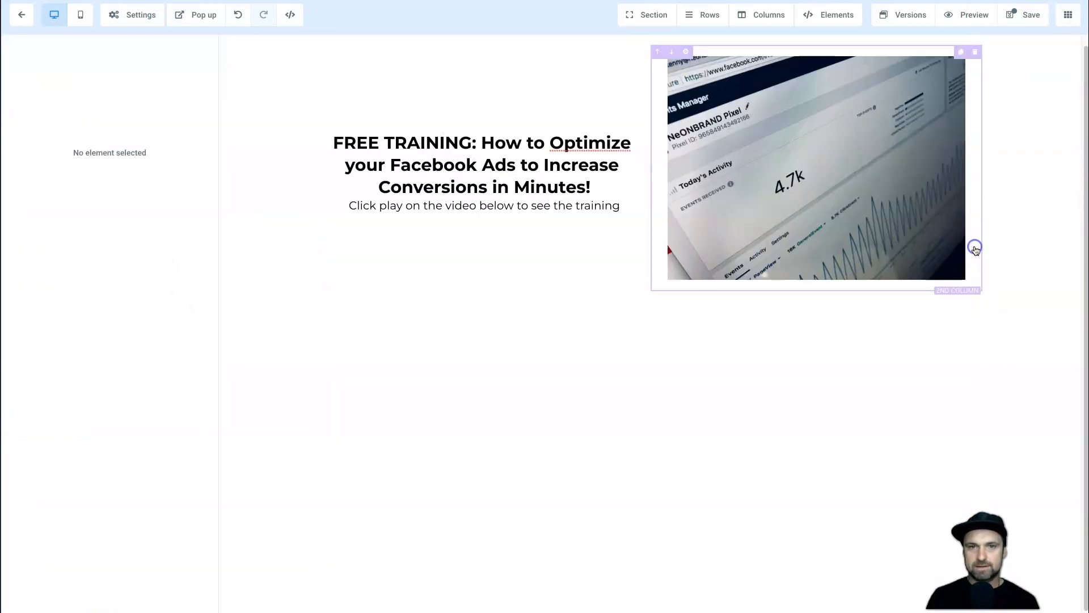
Add a Form element under the subtitle using the Appointment Funnel Optin form.
left_click(838, 13)
left_click(833, 37)
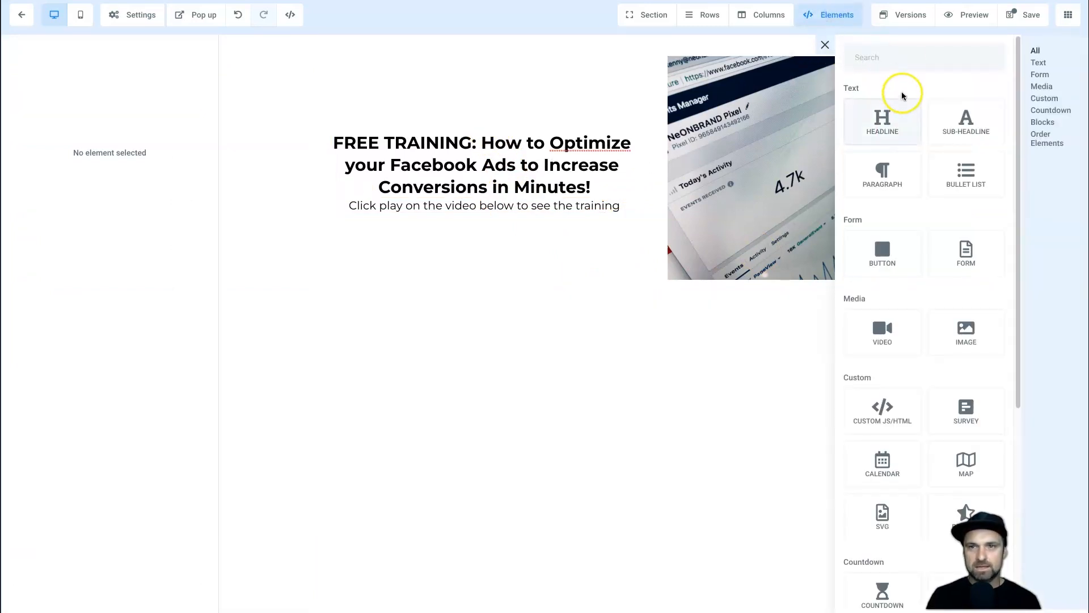
left_click(904, 57)
type("form")
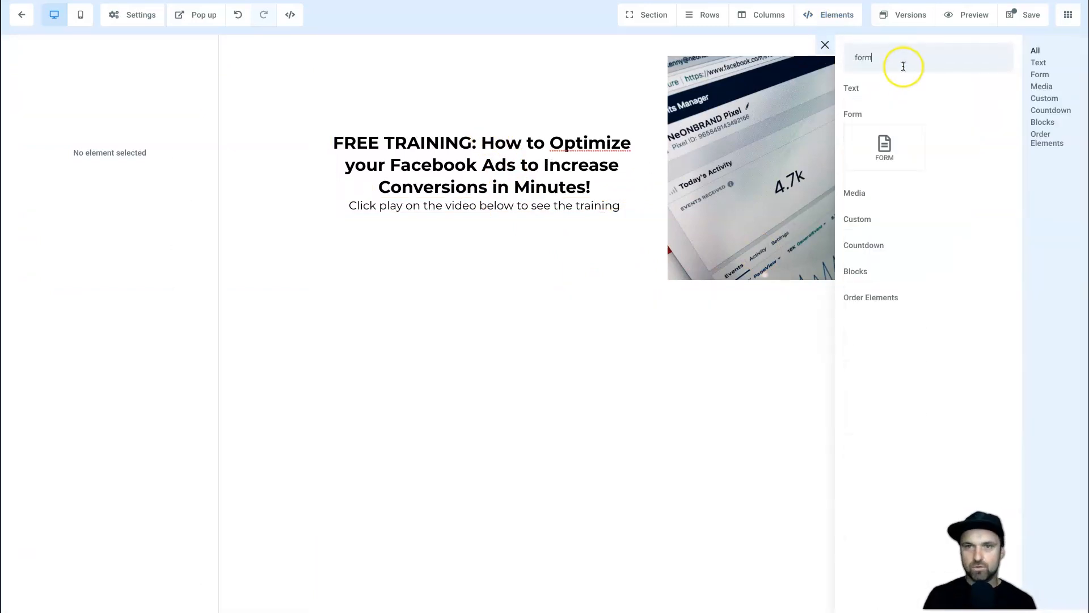
left_click_drag(883, 141, 571, 219)
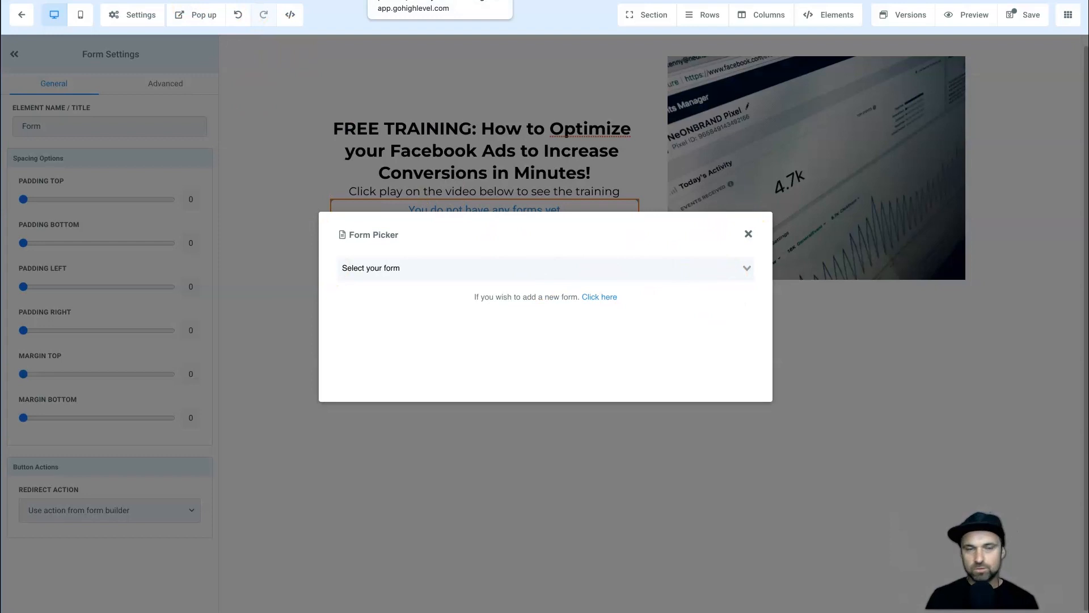
left_click(419, 267)
left_click(426, 290)
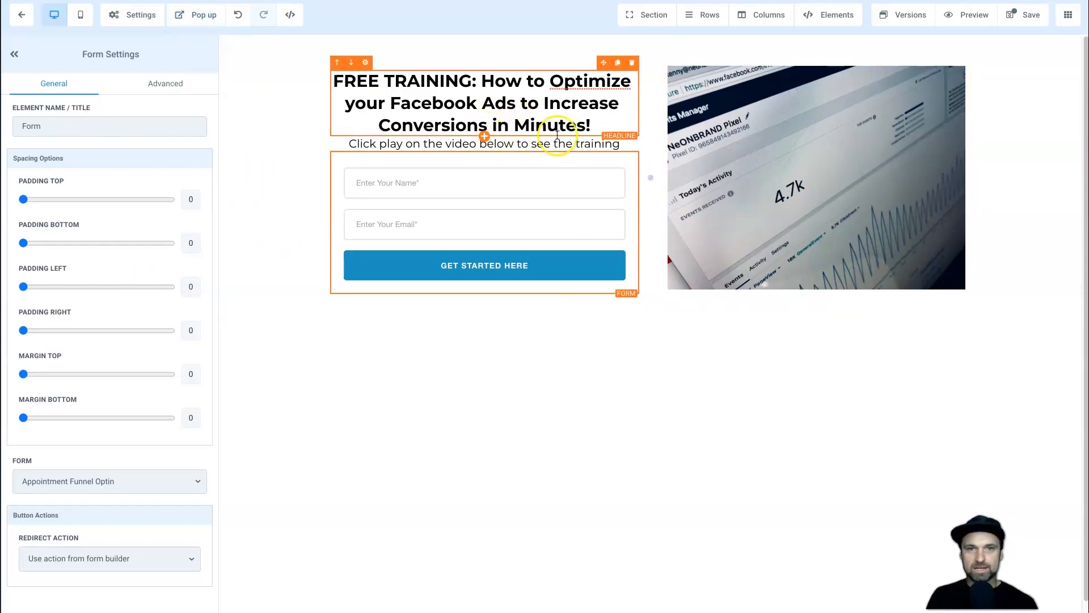
Duplicate the subtitle below the button and change it to 'Your Information Is Kept Secure. You Can Opt Out at Anytime'.
left_click(618, 130)
left_click_drag(601, 152, 545, 285)
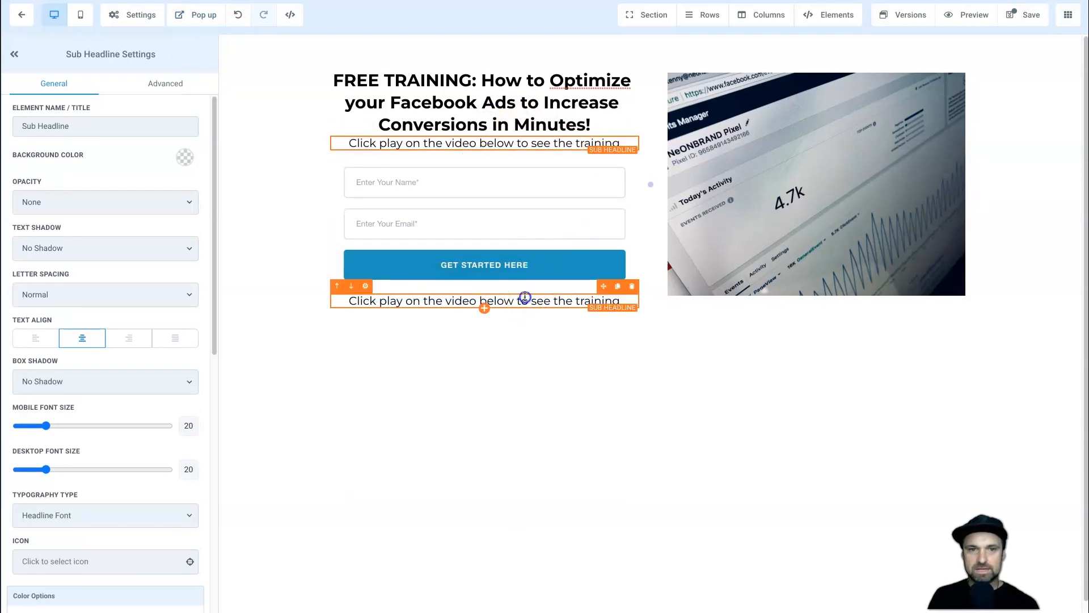
triple_click(524, 297)
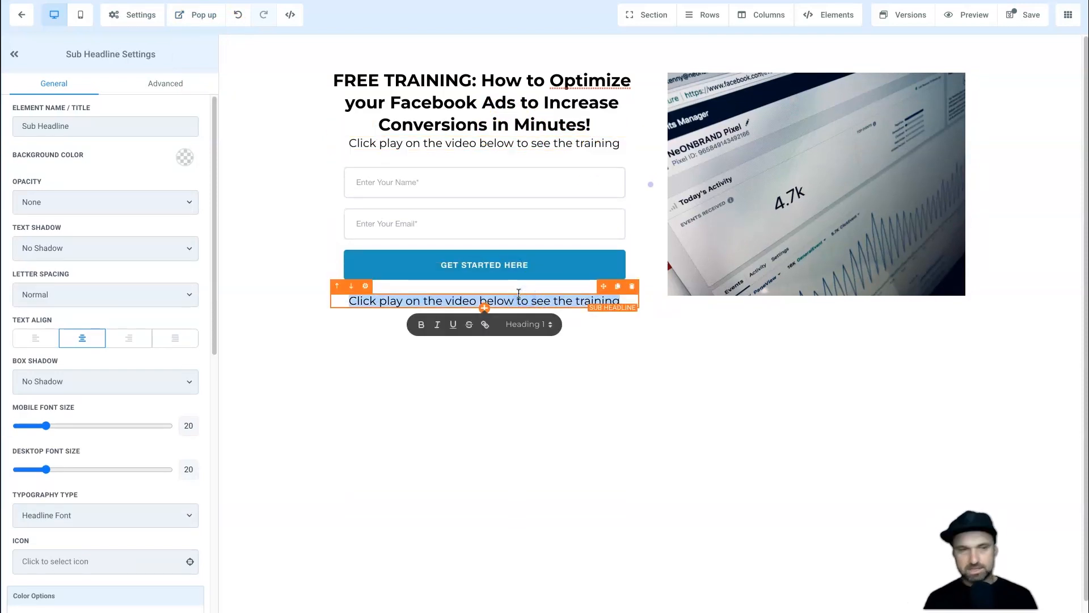
type("Your Information Is Kept S")
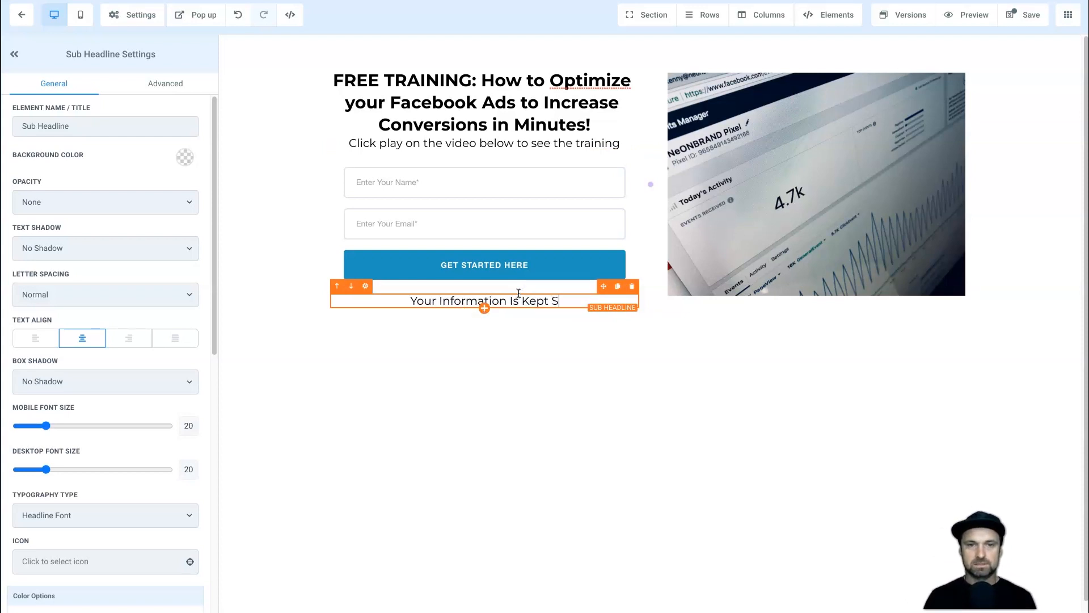
type("ucure. You Can")
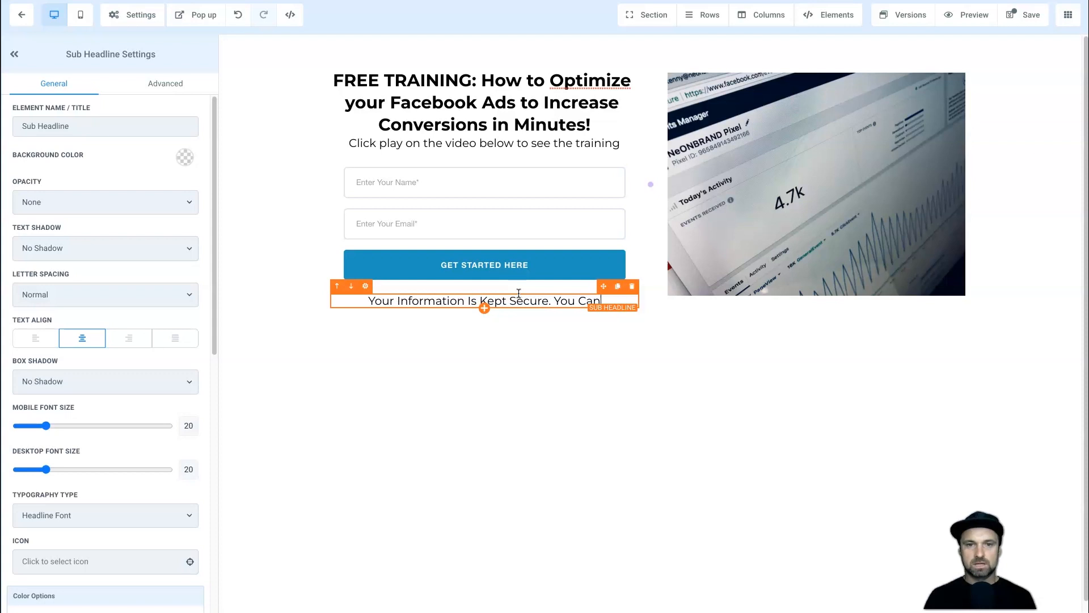
type(" Opt Out at Anytime")
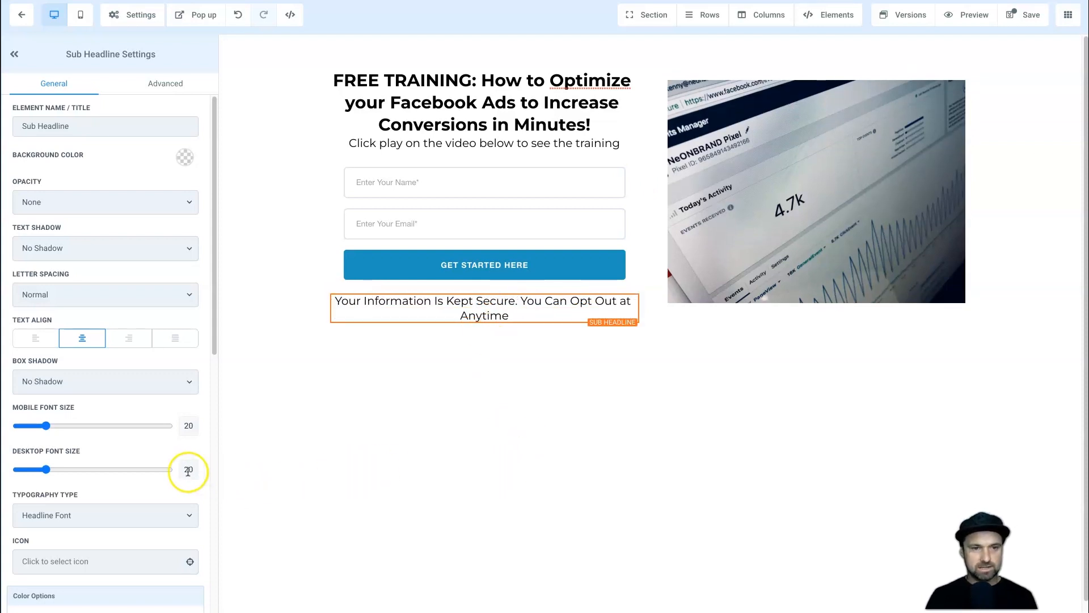
Set the note's desktop and mobile font size to 12.
double_click(187, 470)
type("12")
double_click(189, 426)
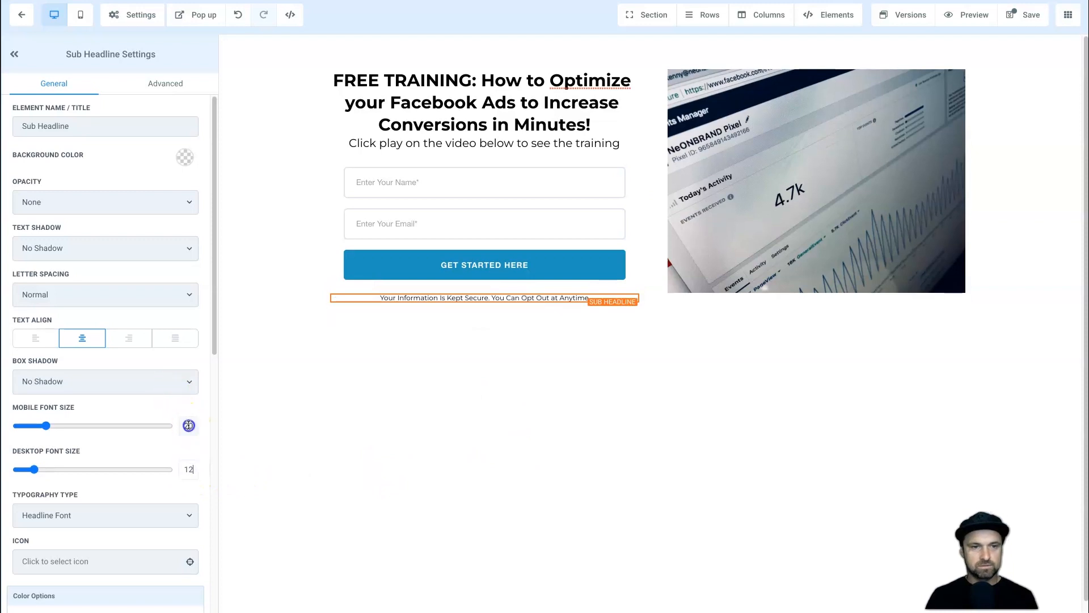
type("12")
left_click(417, 431)
left_click(300, 286)
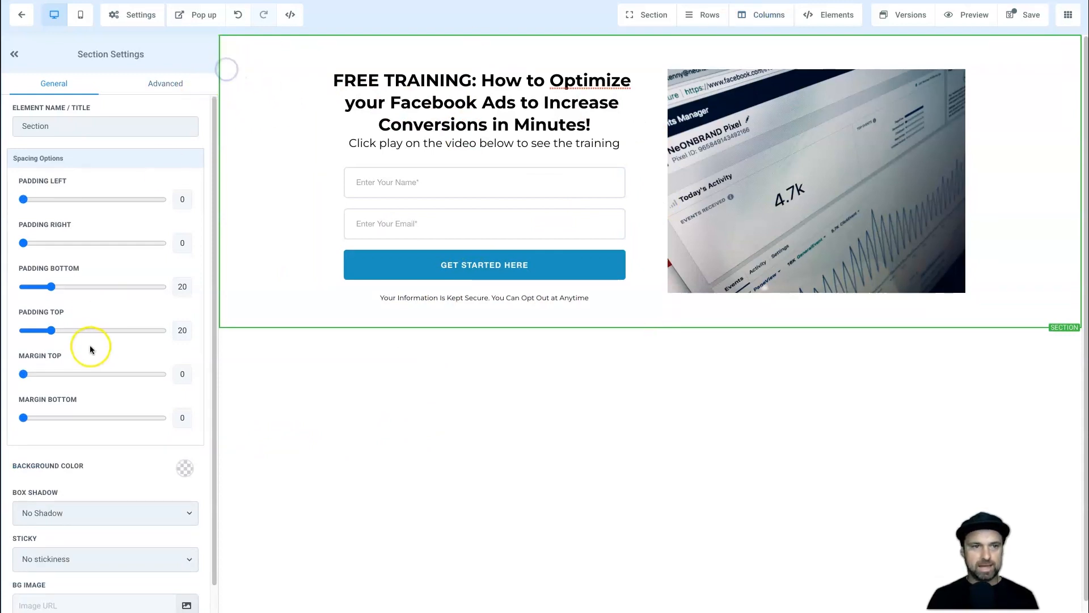
Set the opt-in section's top and bottom padding to 60.
left_click(180, 287)
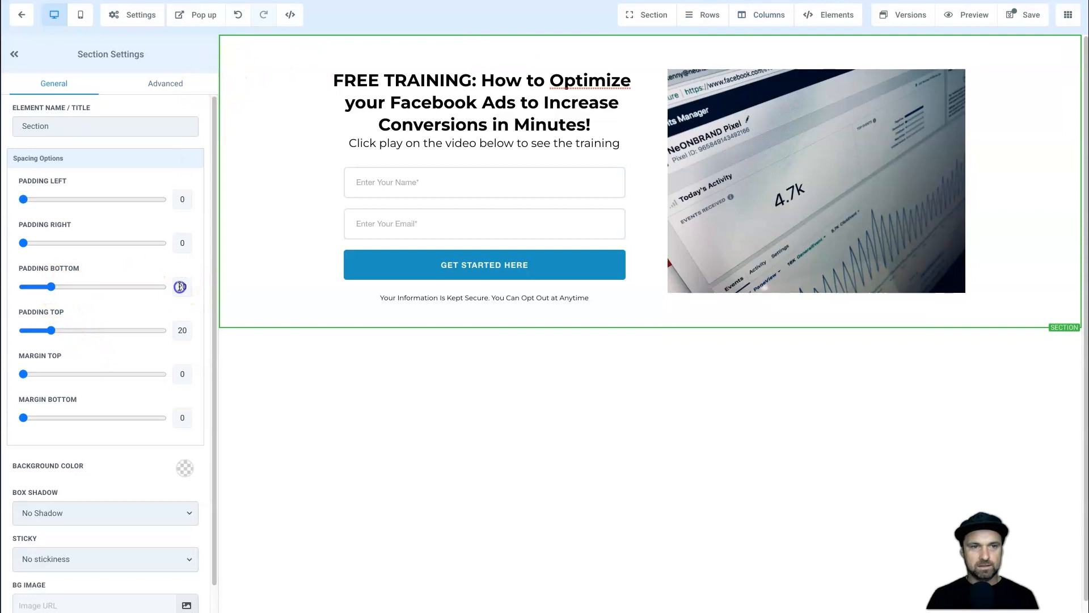
type("60")
left_click(175, 329)
type("60")
left_click(559, 459)
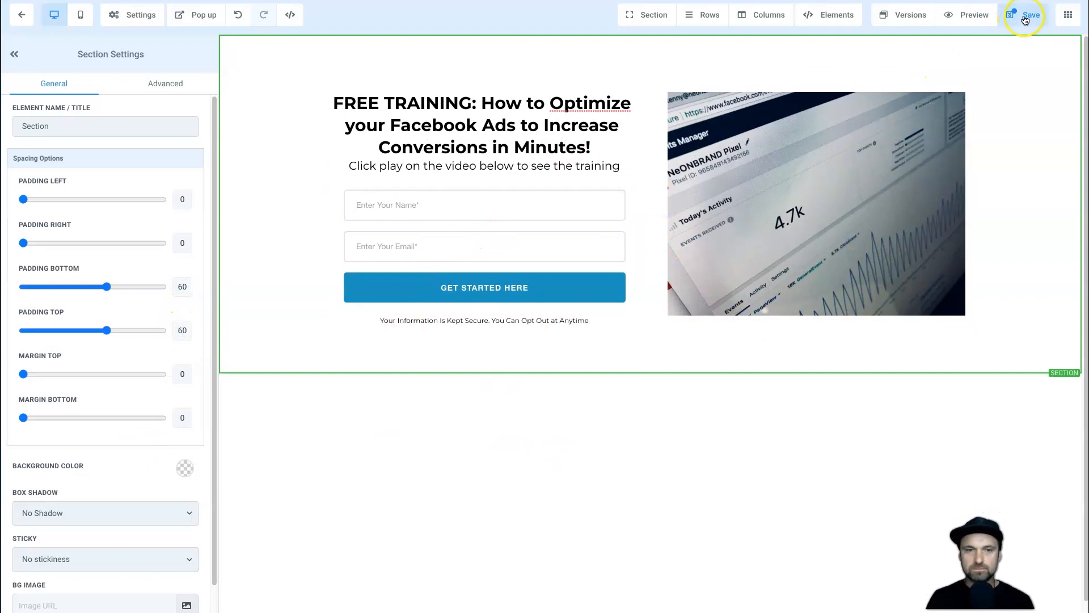
Make the form redirect to the next funnel step and save the page.
left_click(516, 286)
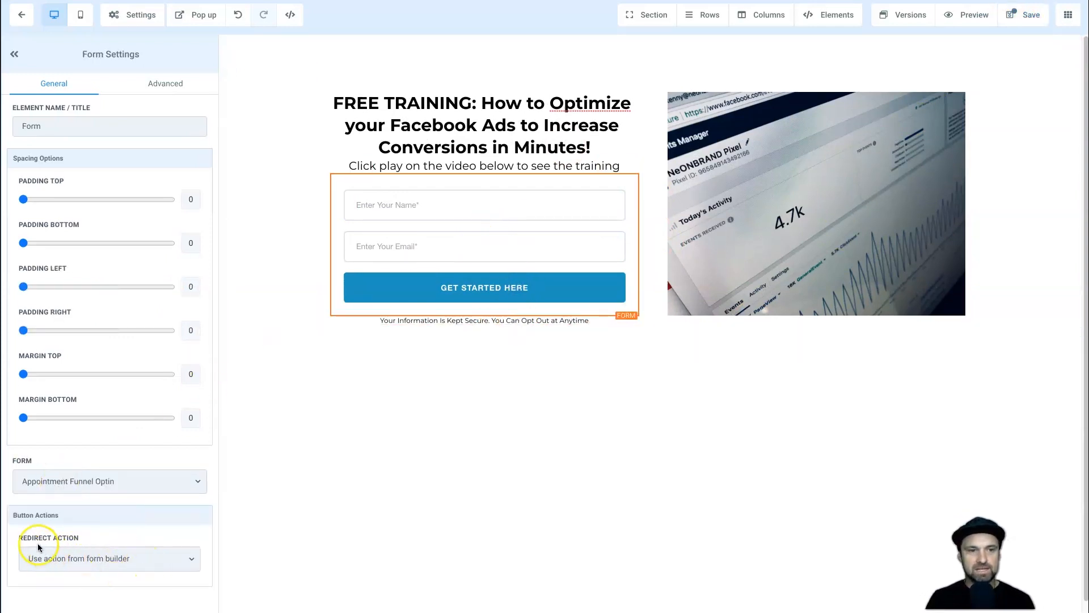
left_click(90, 558)
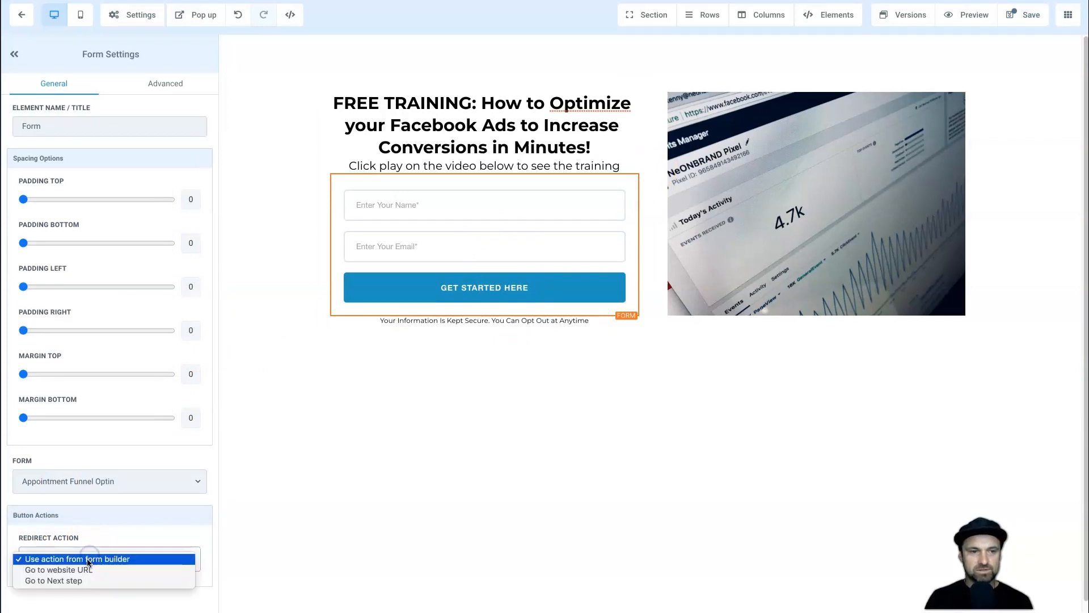
left_click(83, 580)
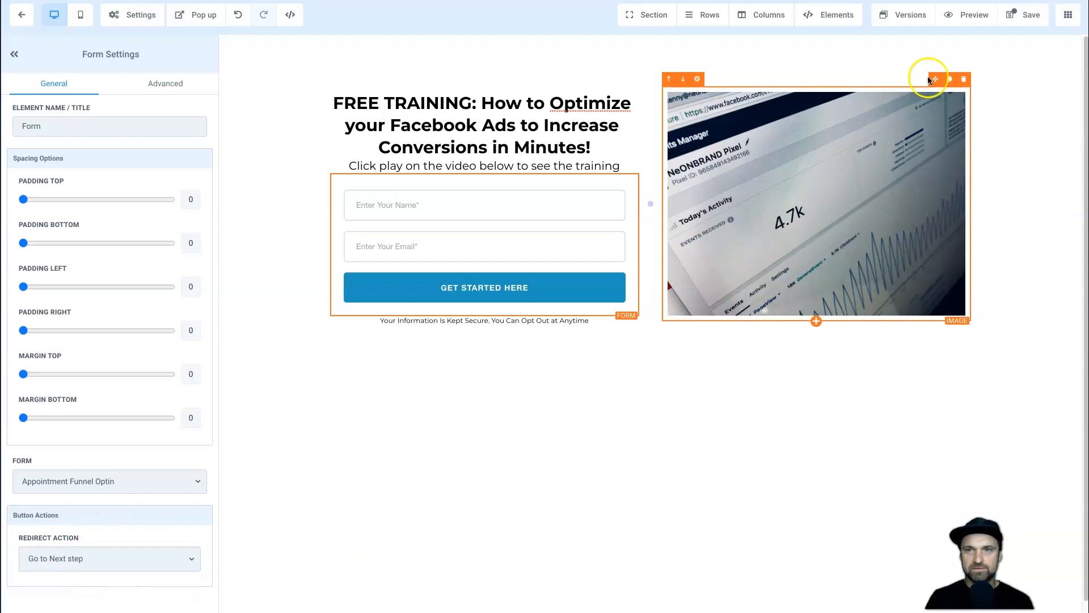
left_click(1026, 18)
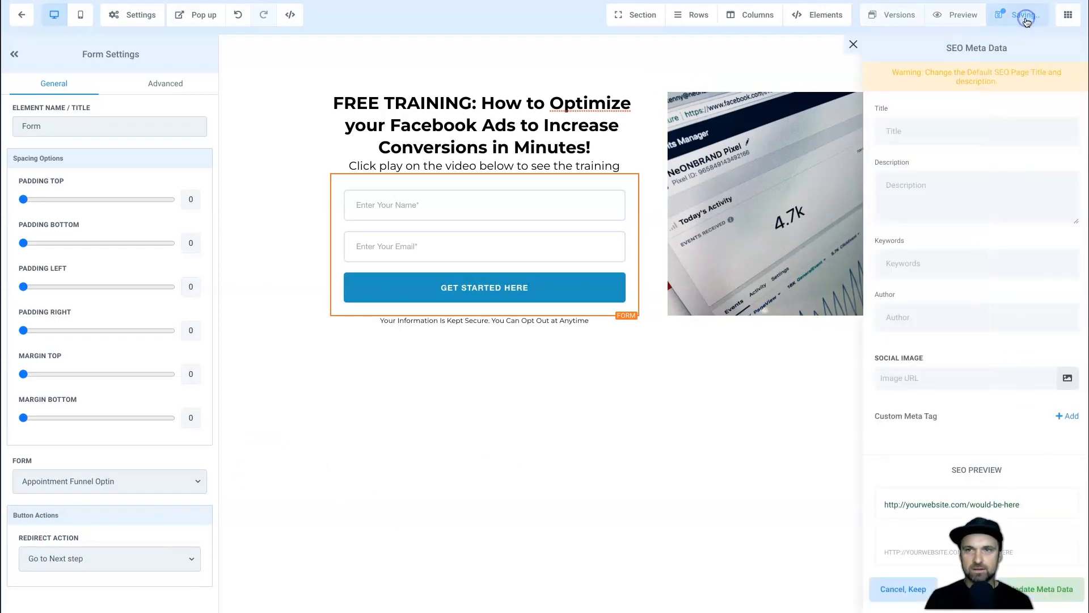
left_click(853, 45)
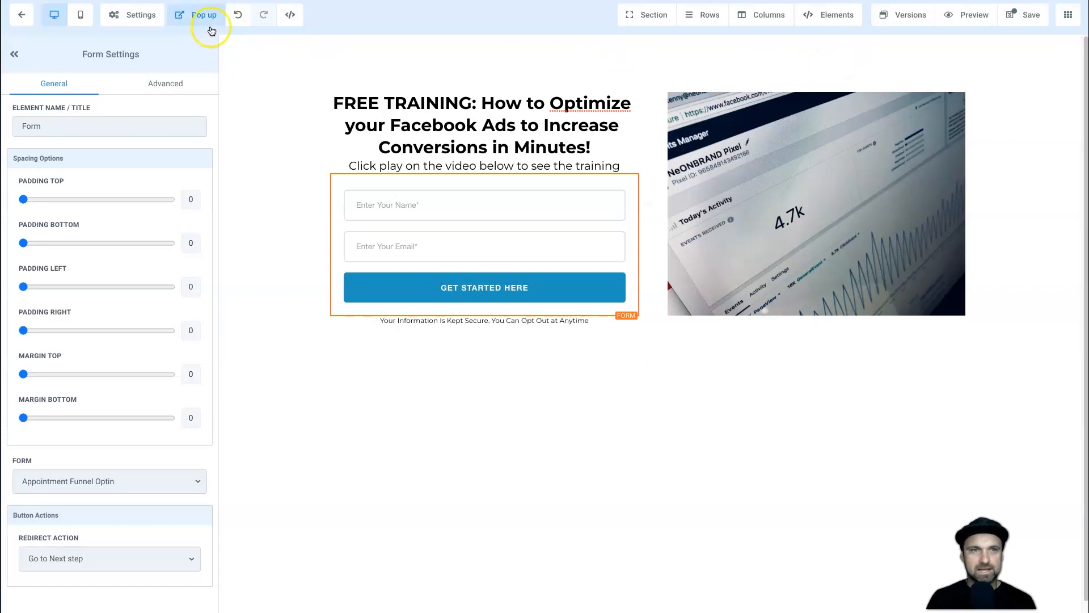
left_click(962, 19)
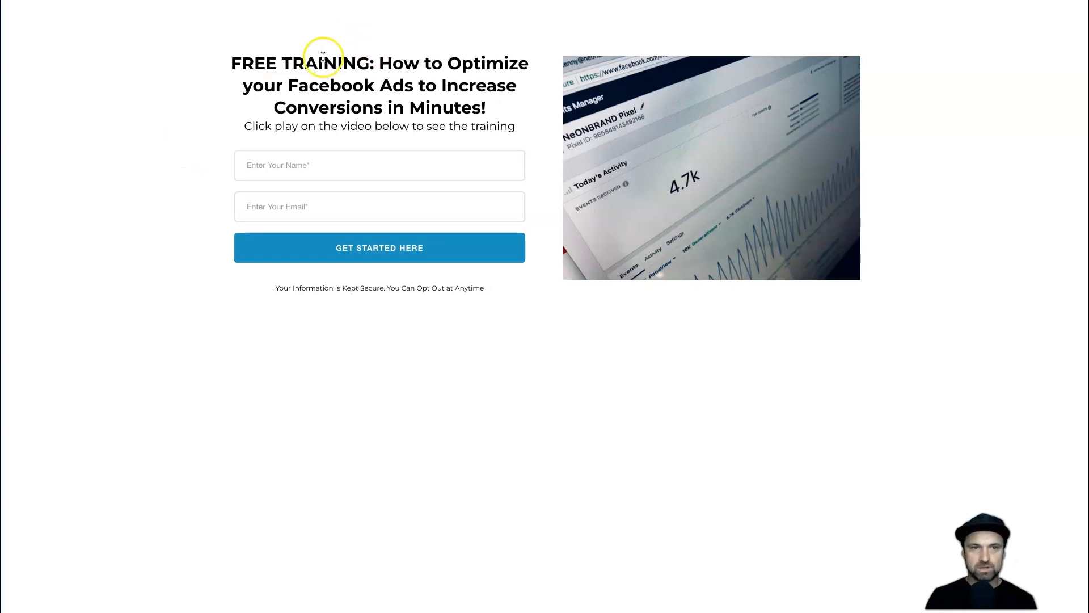
left_click_drag(214, 48, 439, 81)
left_click(462, 80)
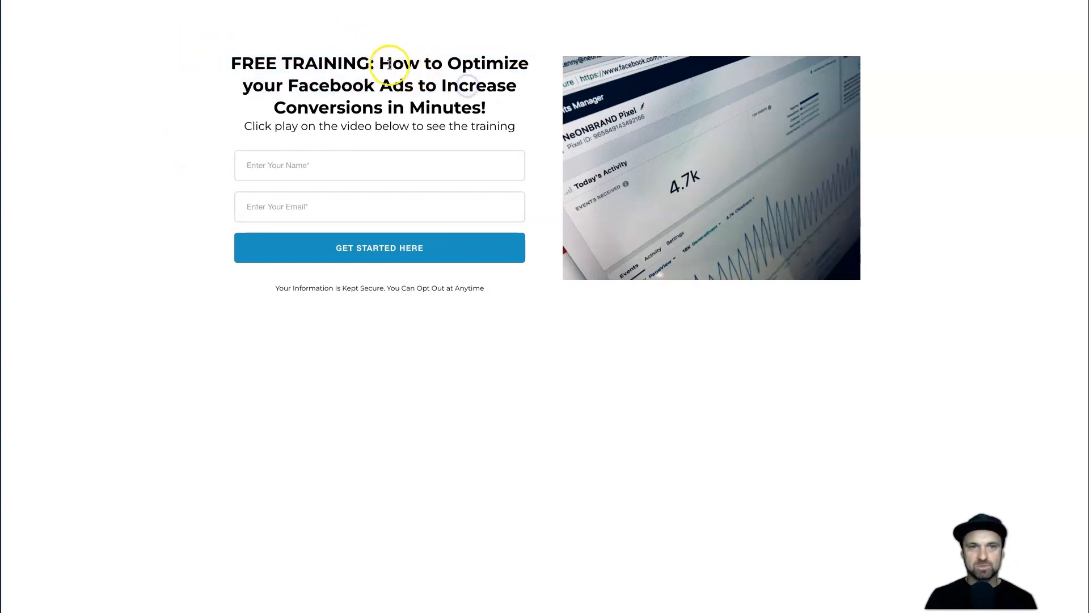
left_click_drag(379, 64, 448, 89)
left_click(447, 89)
left_click_drag(253, 126, 471, 119)
left_click(407, 121)
left_click_drag(318, 126, 408, 124)
left_click(409, 123)
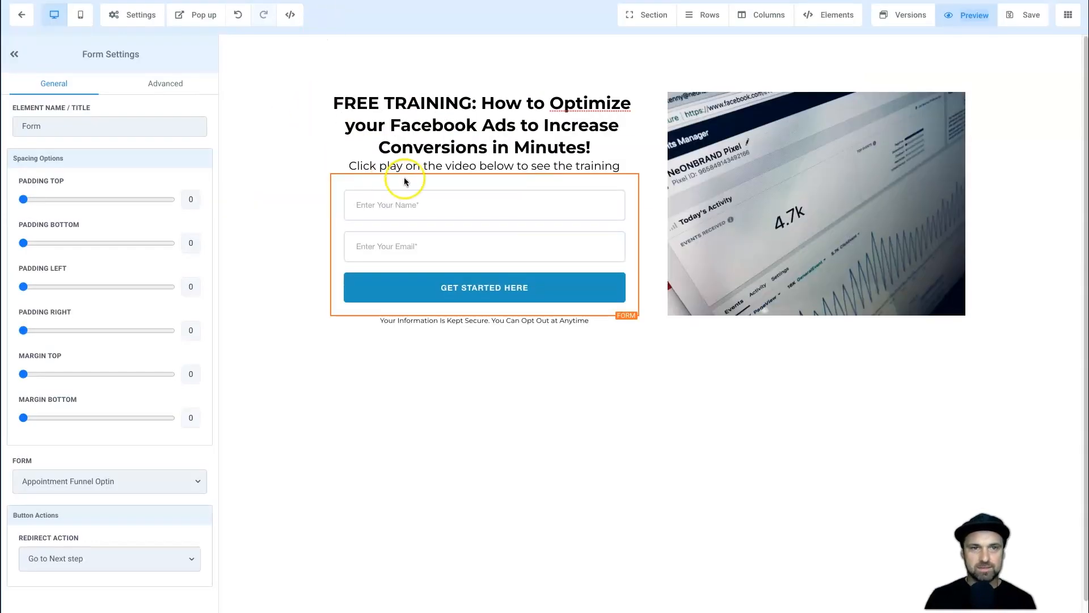
Change the subheadline to 'Enter Your Information Below To Get Access To the Video Training' and save.
triple_click(412, 166)
left_click(420, 129)
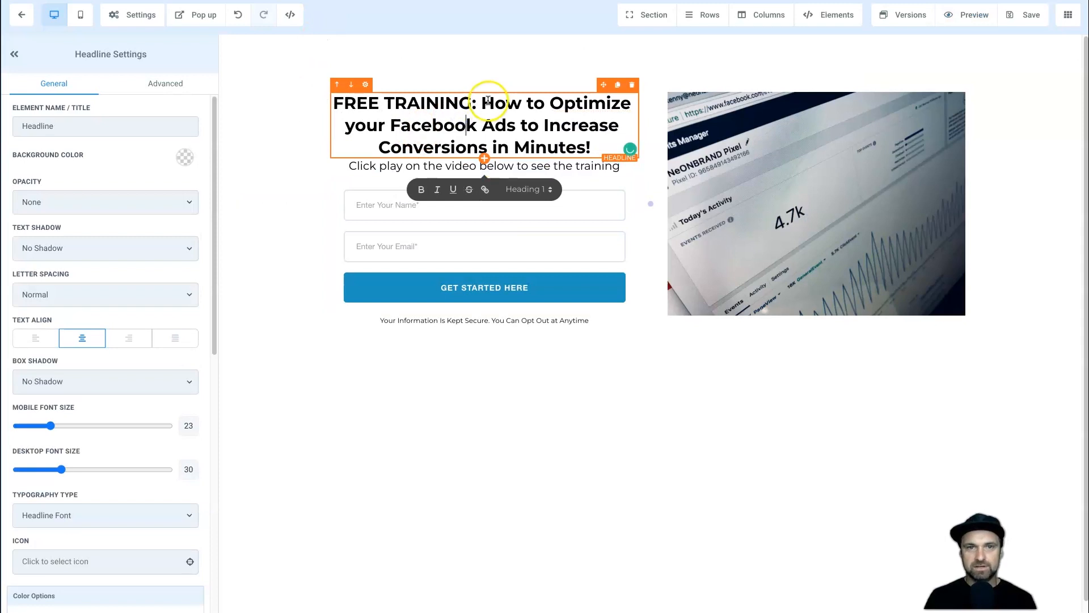
left_click(448, 166)
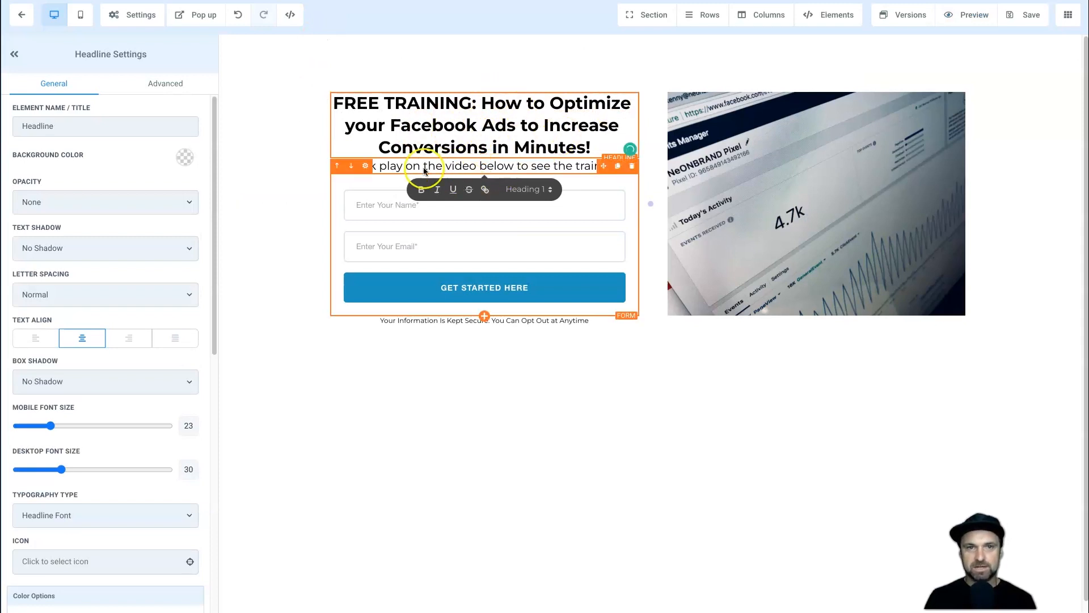
triple_click(394, 165)
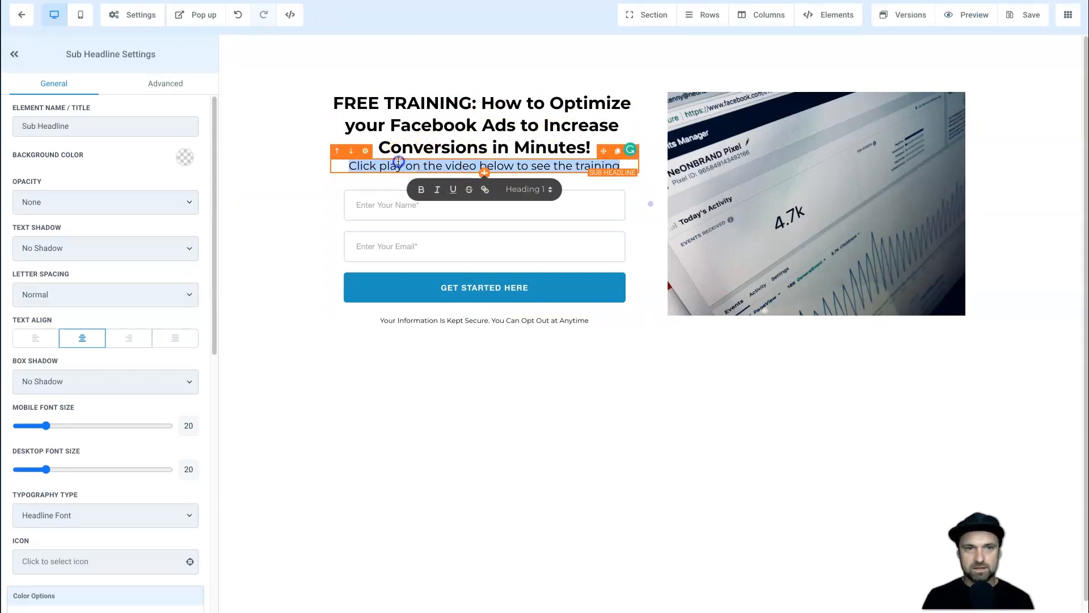
type("Enter Your Information Below To Get Access To the Video Training")
left_click(567, 434)
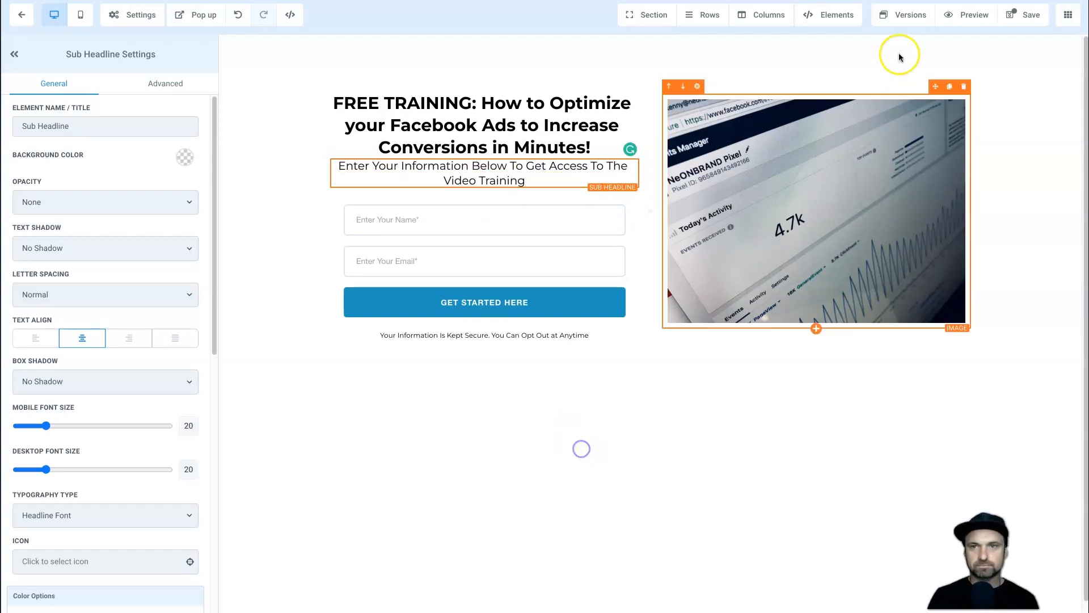
left_click(1026, 14)
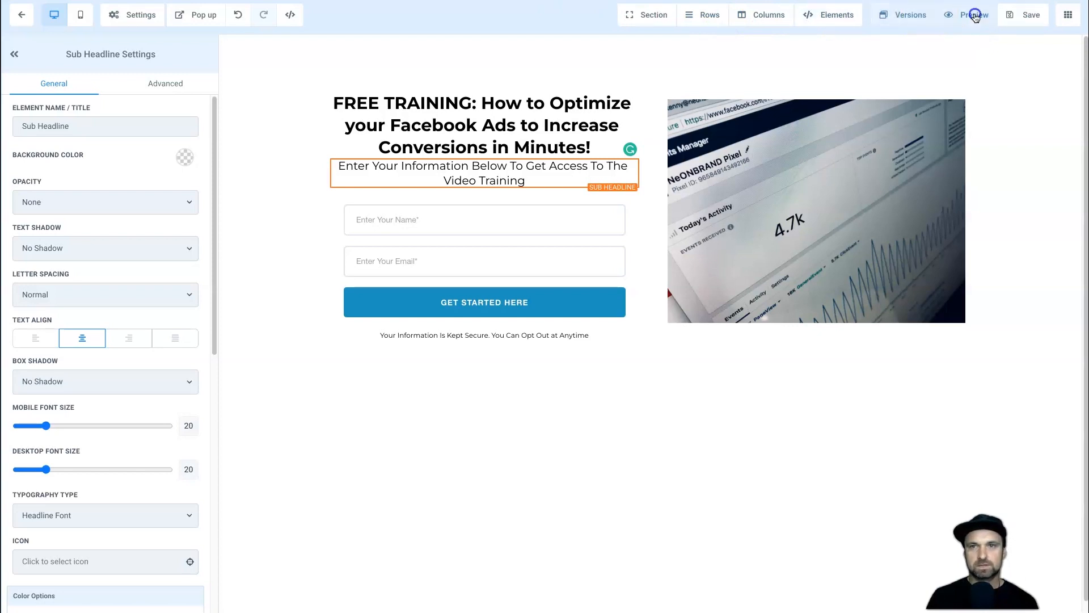
Preview the optin page and submit it with a test name and email address.
left_click(975, 16)
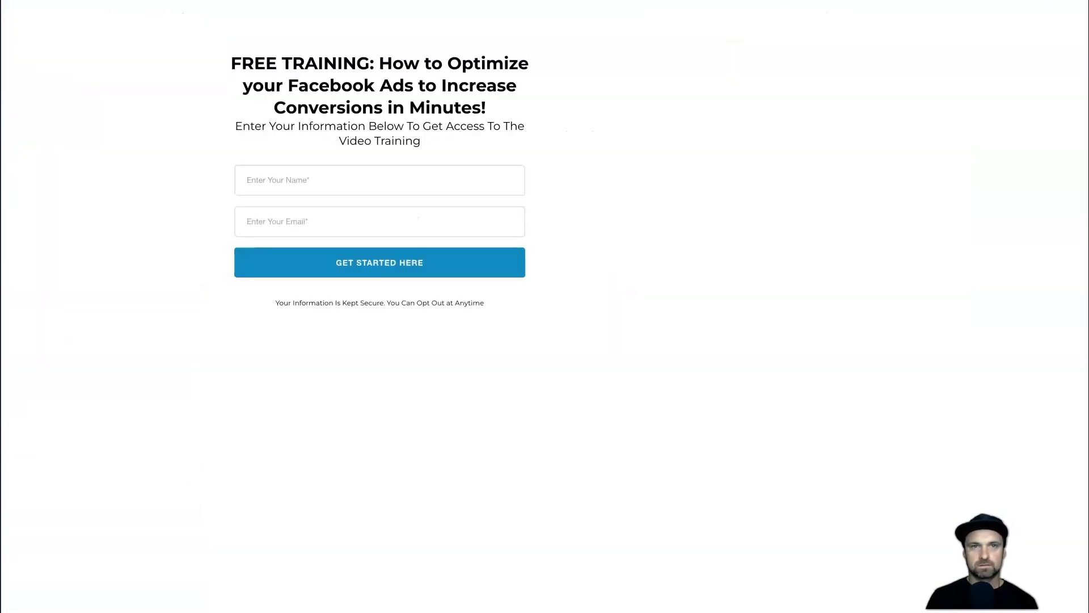
left_click(311, 173)
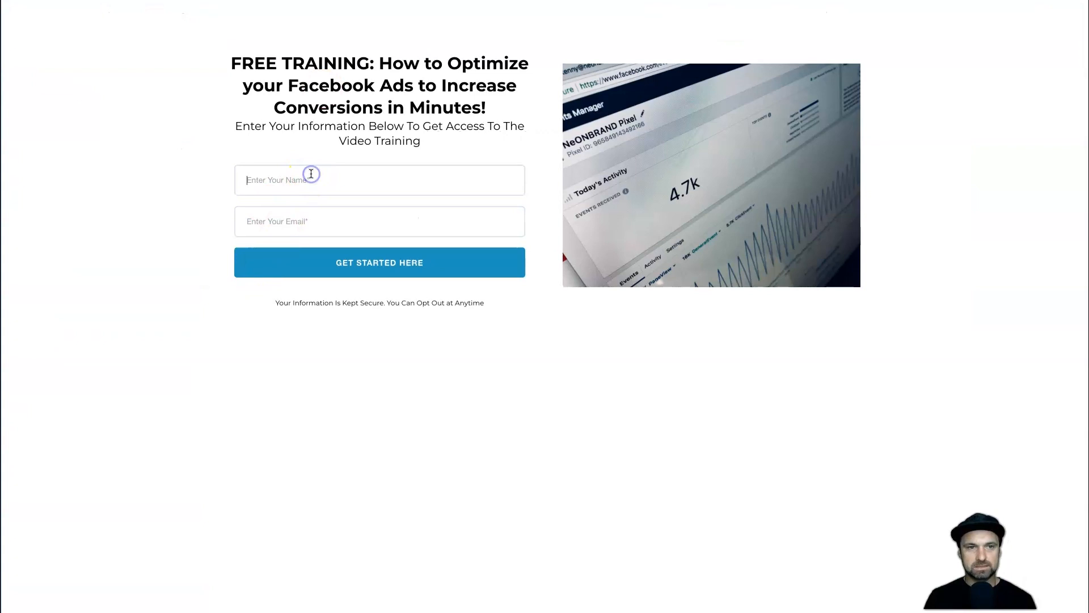
key("Tab")
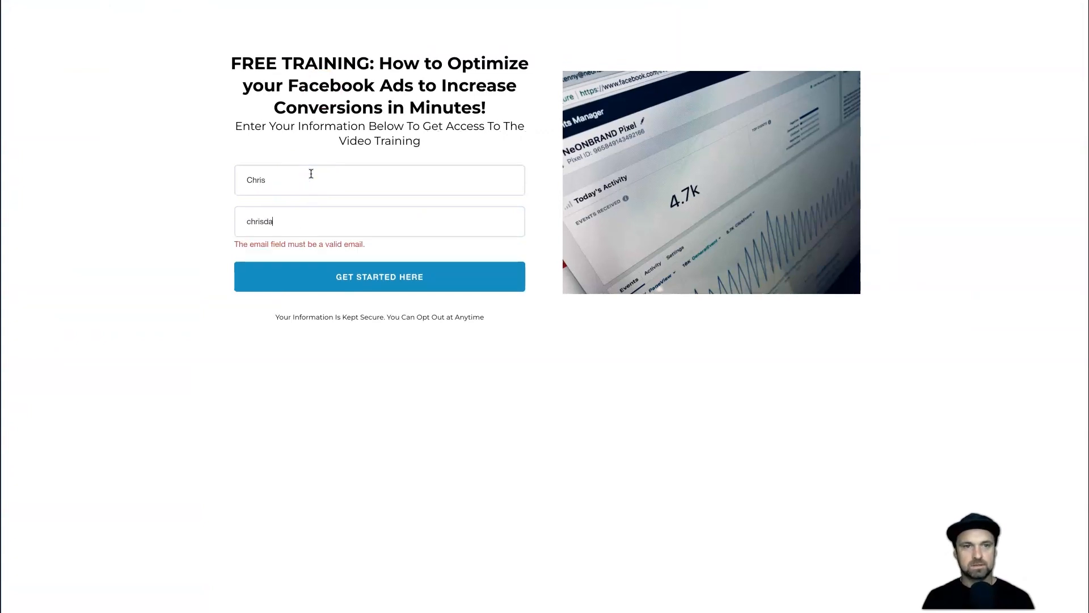
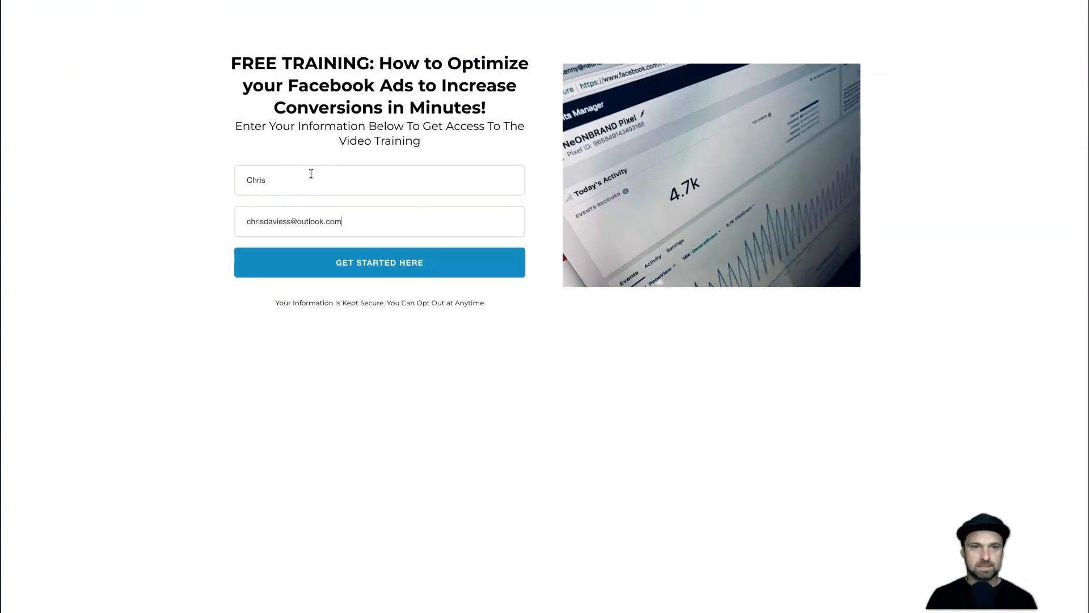
left_click(392, 266)
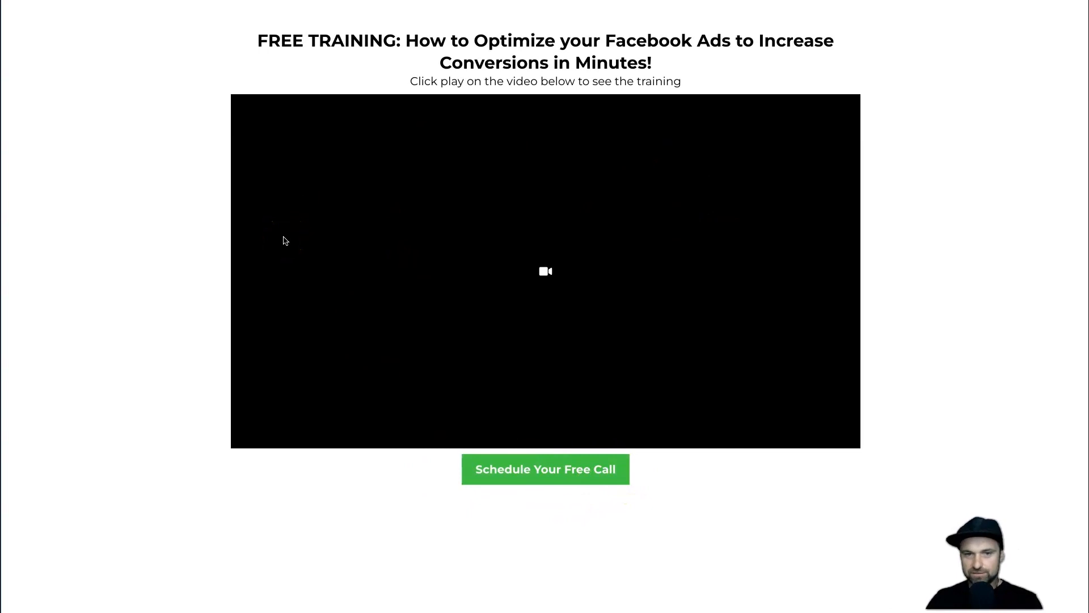
Continue from the video page to the free-call booking calendar and check its time slots.
left_click(560, 474)
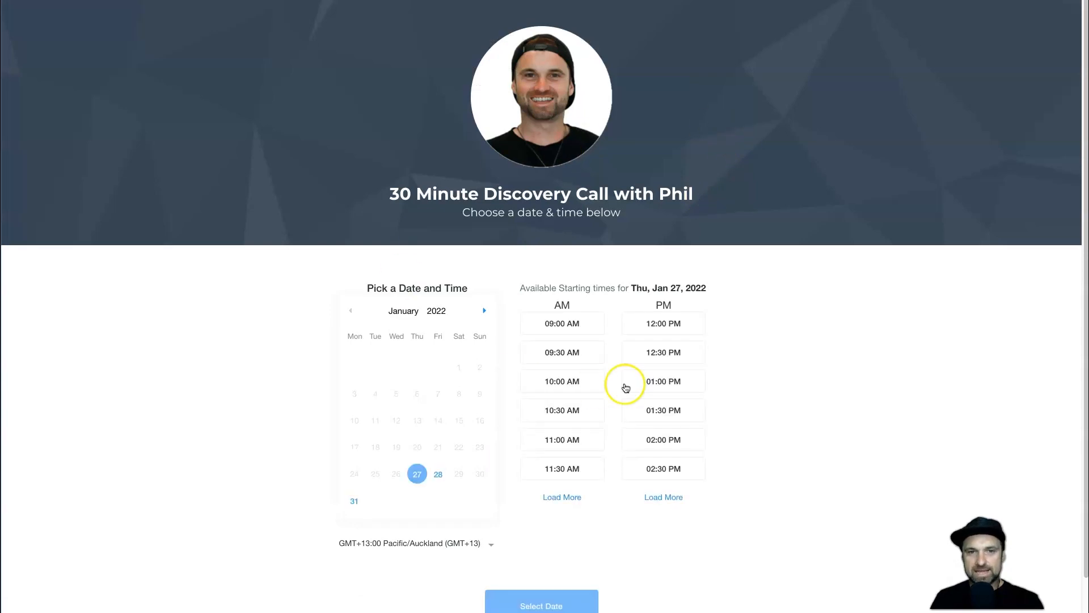
scroll(736, 468, "down", 1)
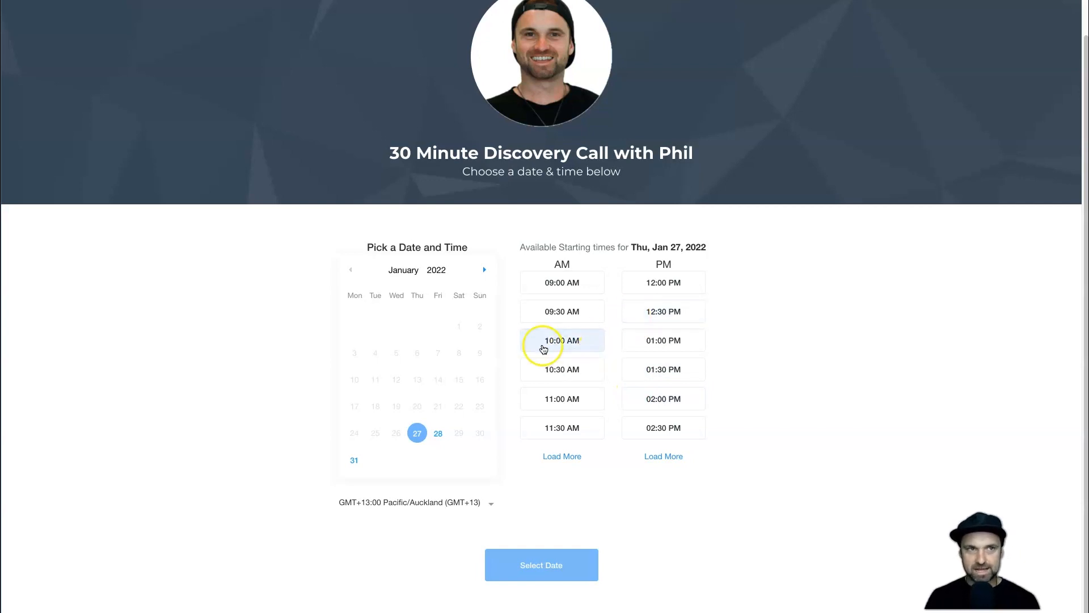
scroll(546, 344, "up", 1)
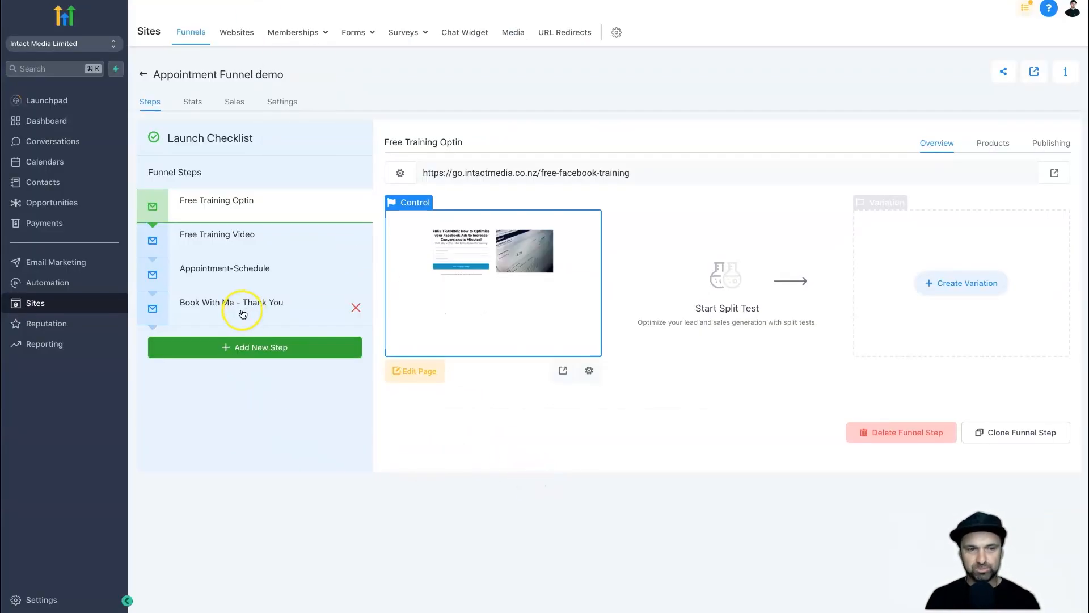
Open the Book With Me - Thank You funnel step, then go to the Automation workflows list.
left_click(243, 309)
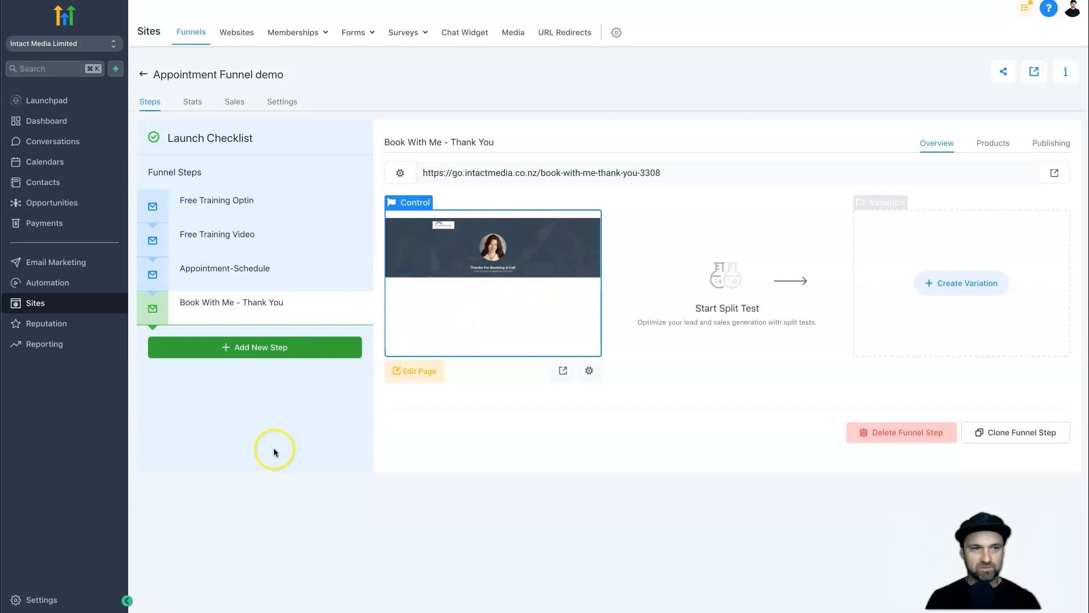
left_click(87, 283)
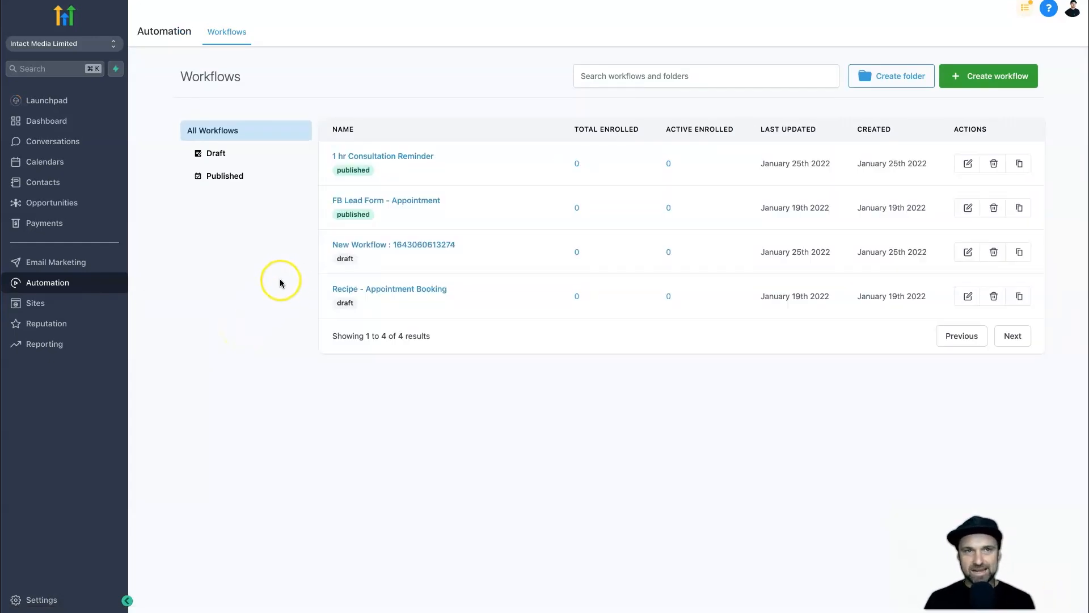
Create a new workflow from the Recipe - Appointment Confirmation + Reminder template.
mouse_move(459, 239)
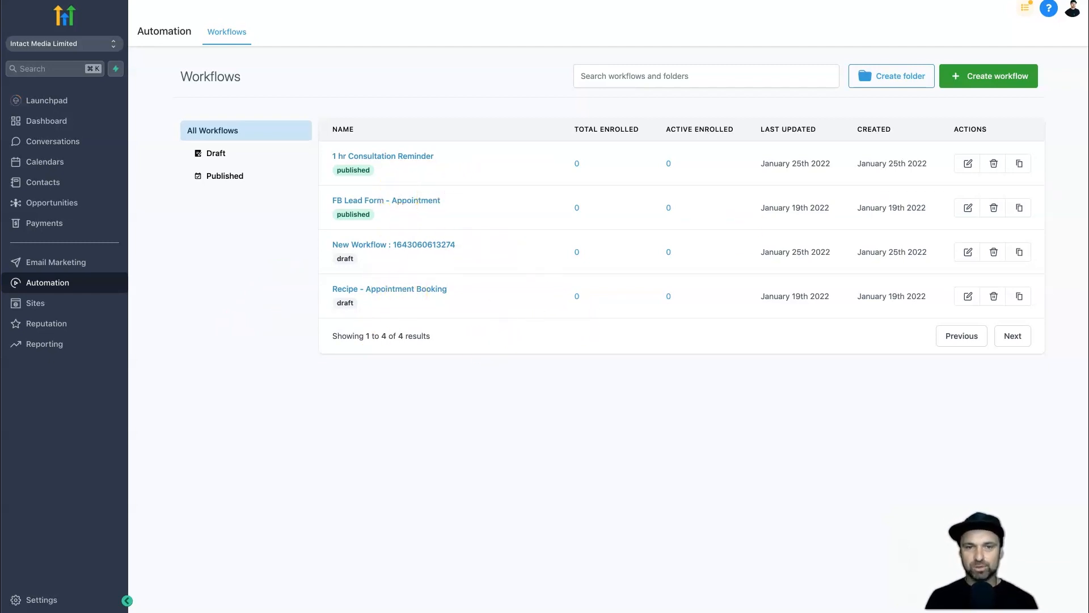
left_click(969, 78)
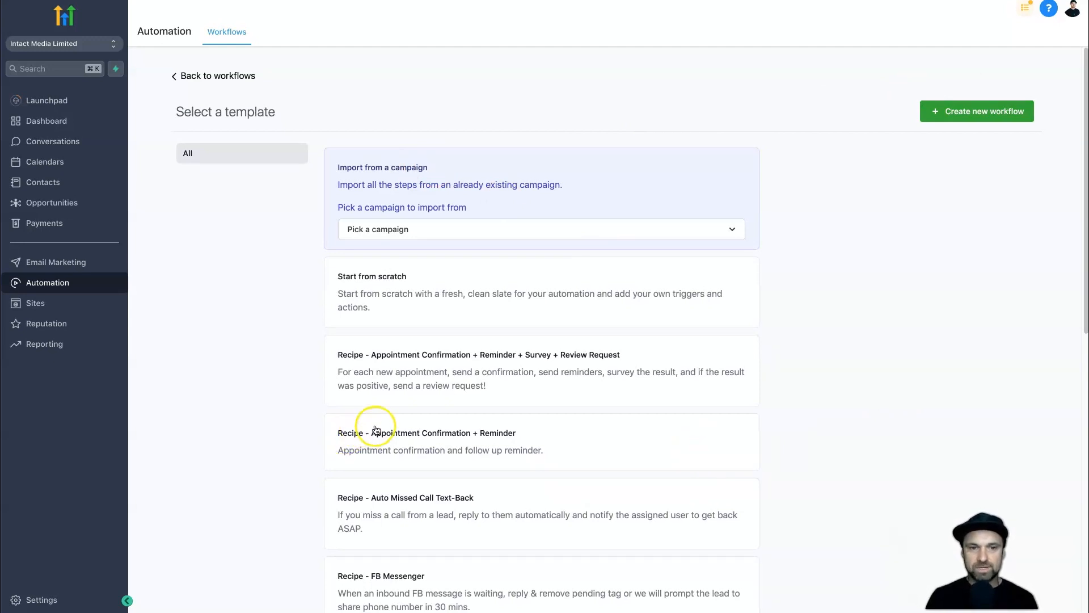
left_click(454, 438)
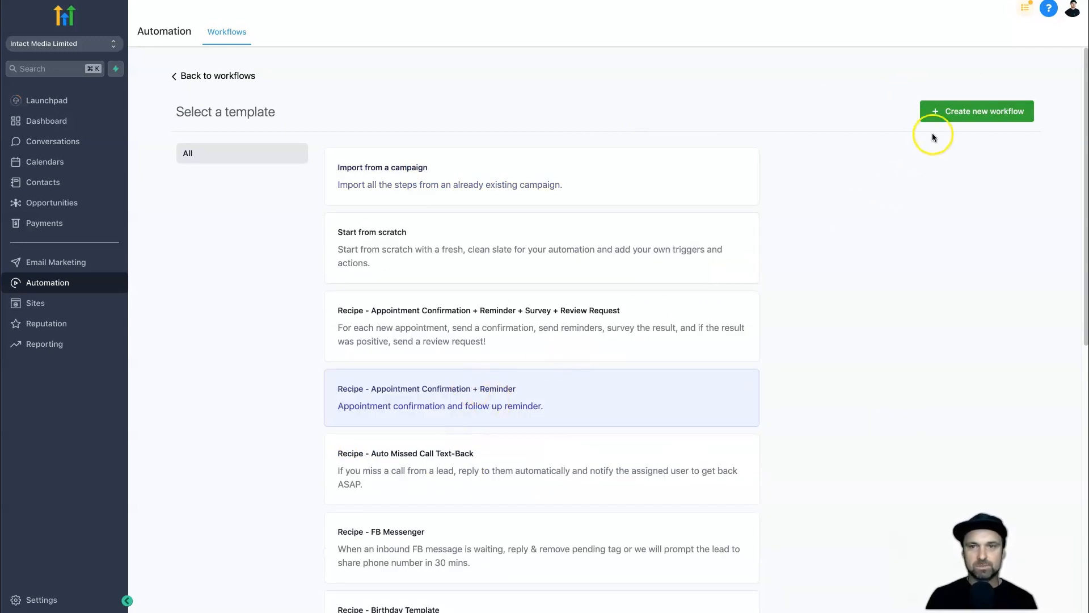
left_click(976, 113)
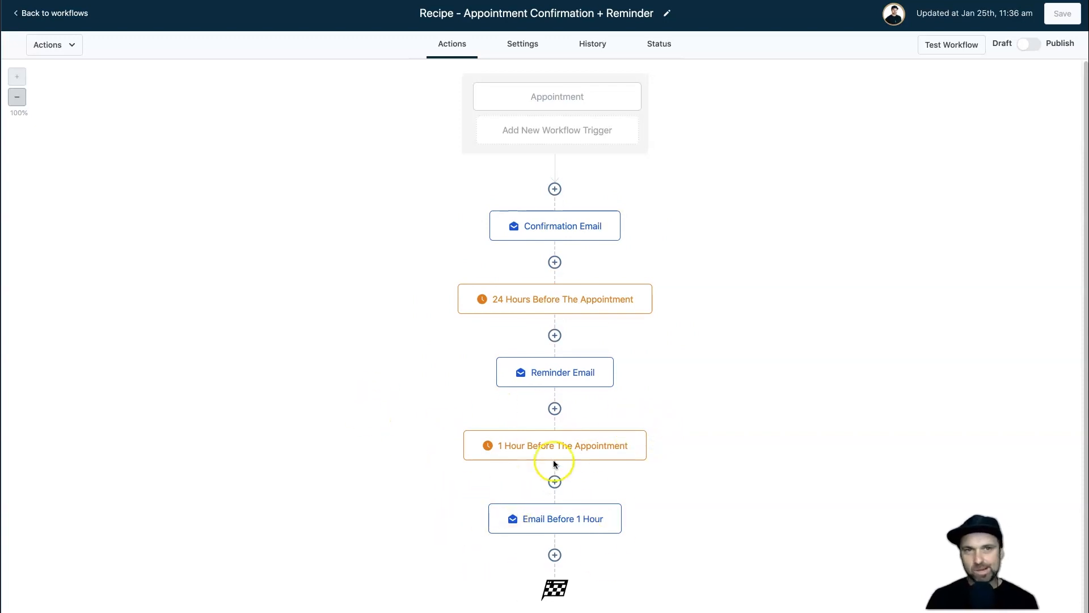
Rename the new workflow to '30 Minute Discovery Call'.
left_click(666, 13)
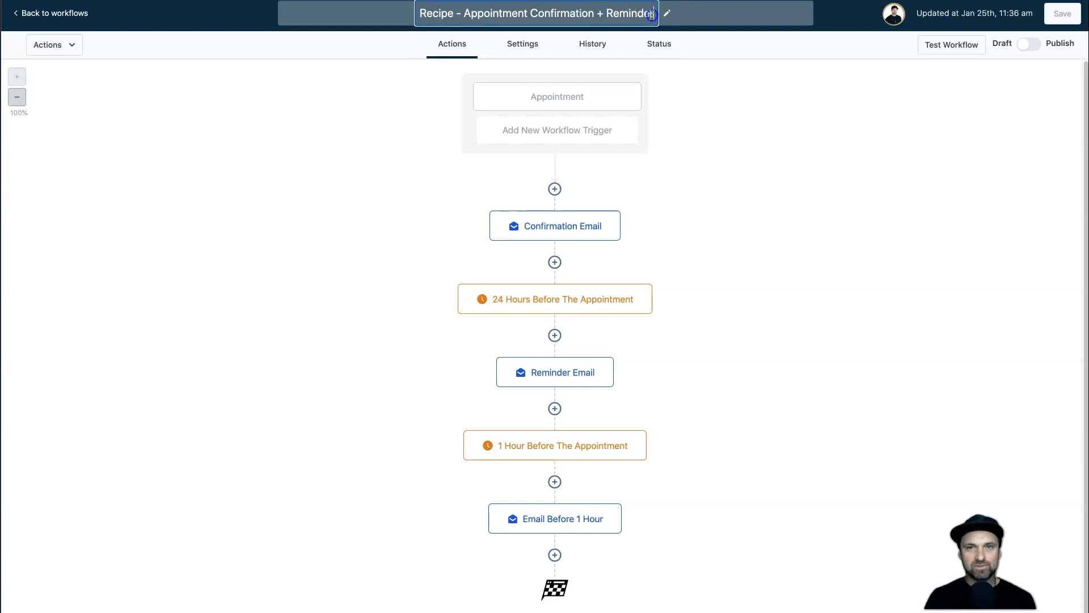
triple_click(618, 11)
type("30 M")
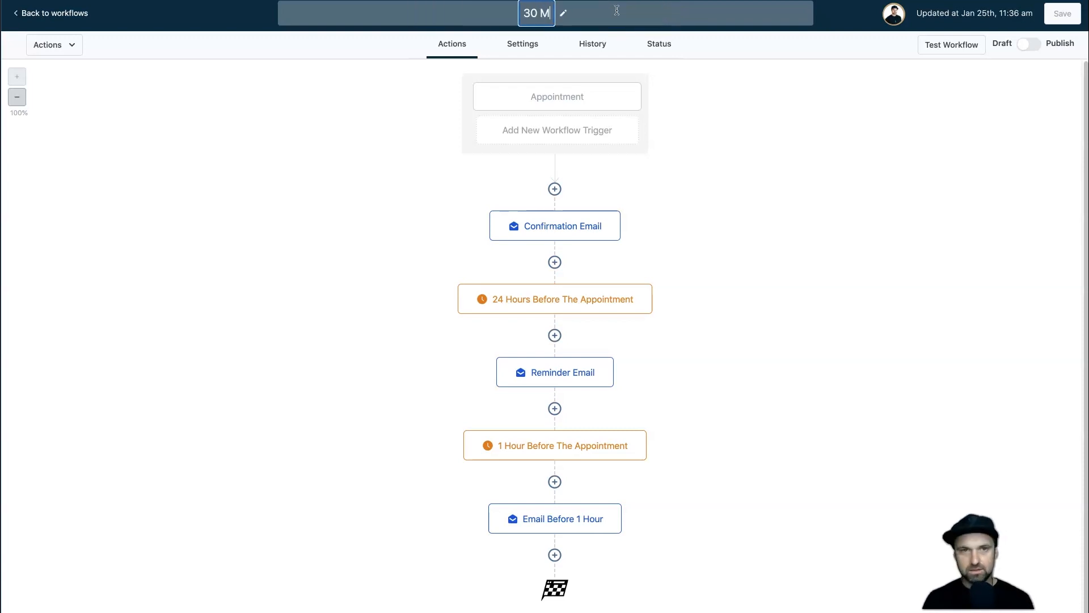
type("inute Discovery Call")
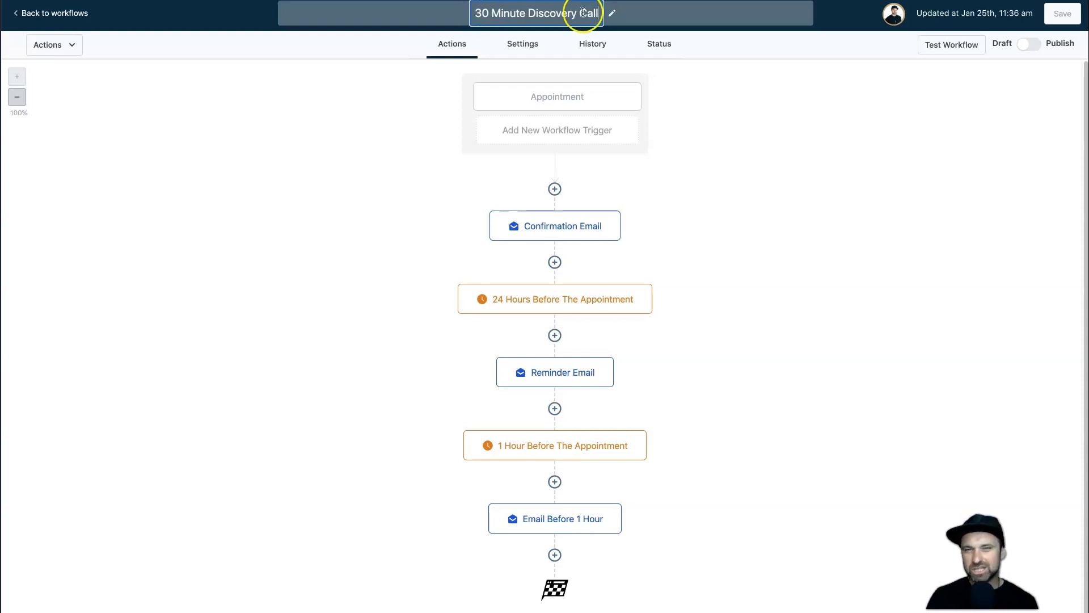
key("Return")
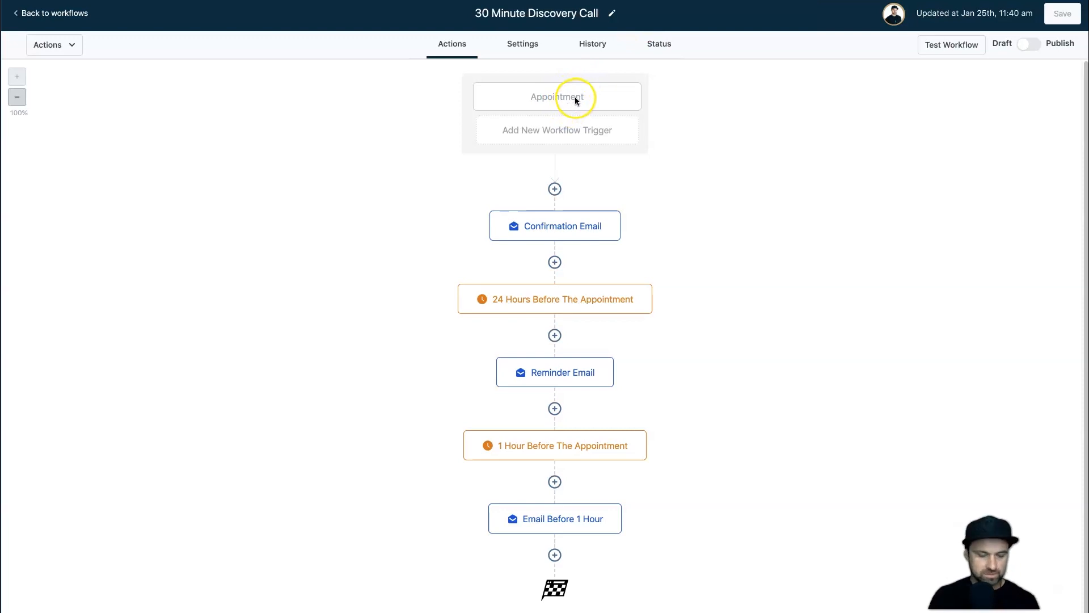
Change the Appointment trigger filter to 'In calendar: 30 minute discovery call' and save the trigger.
left_click(562, 95)
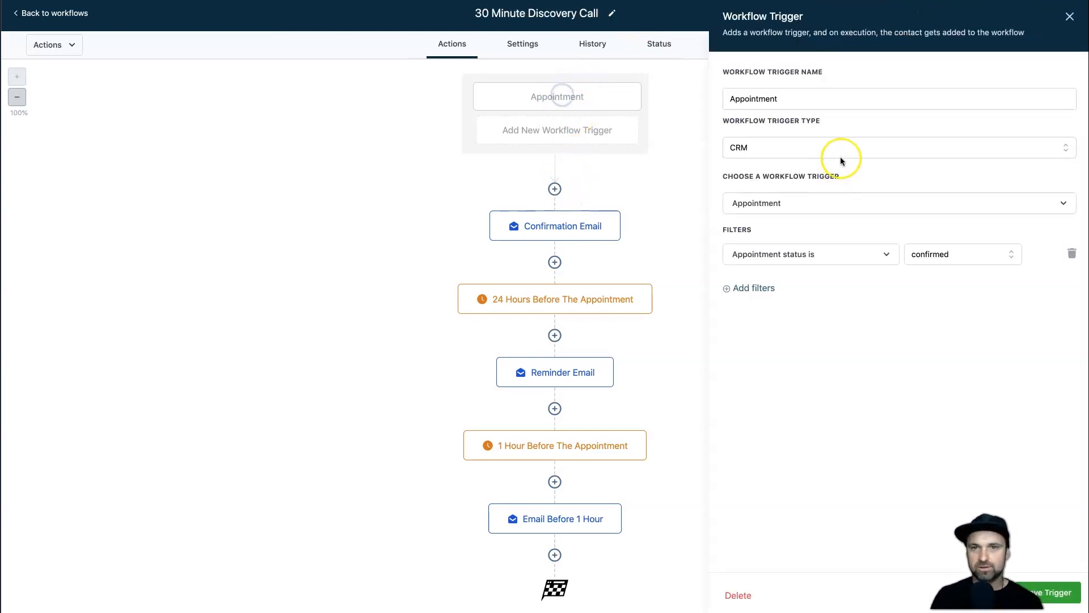
left_click(768, 98)
double_click(768, 97)
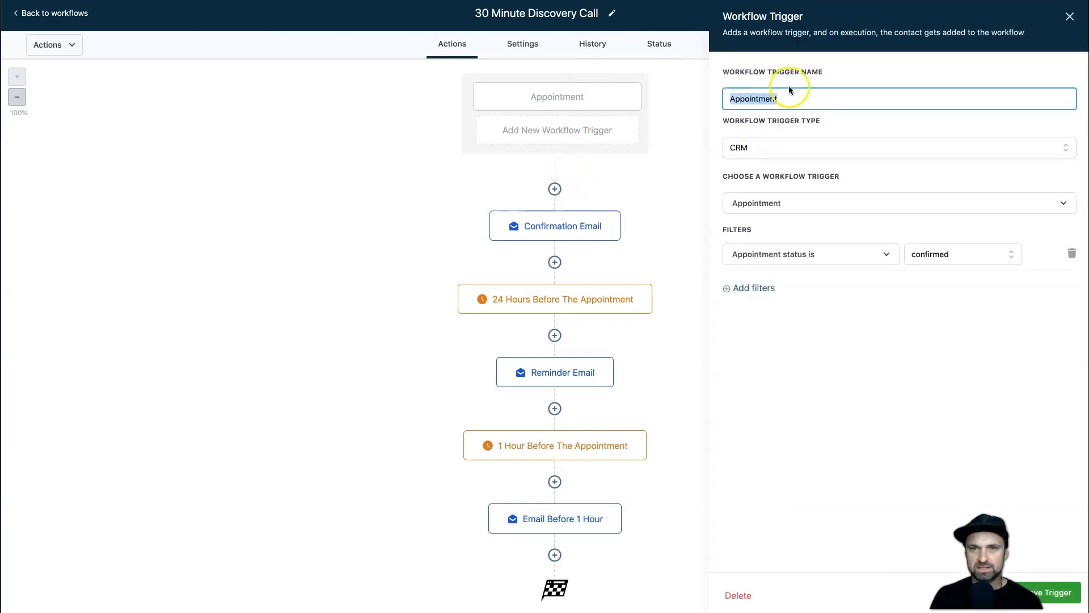
left_click(771, 179)
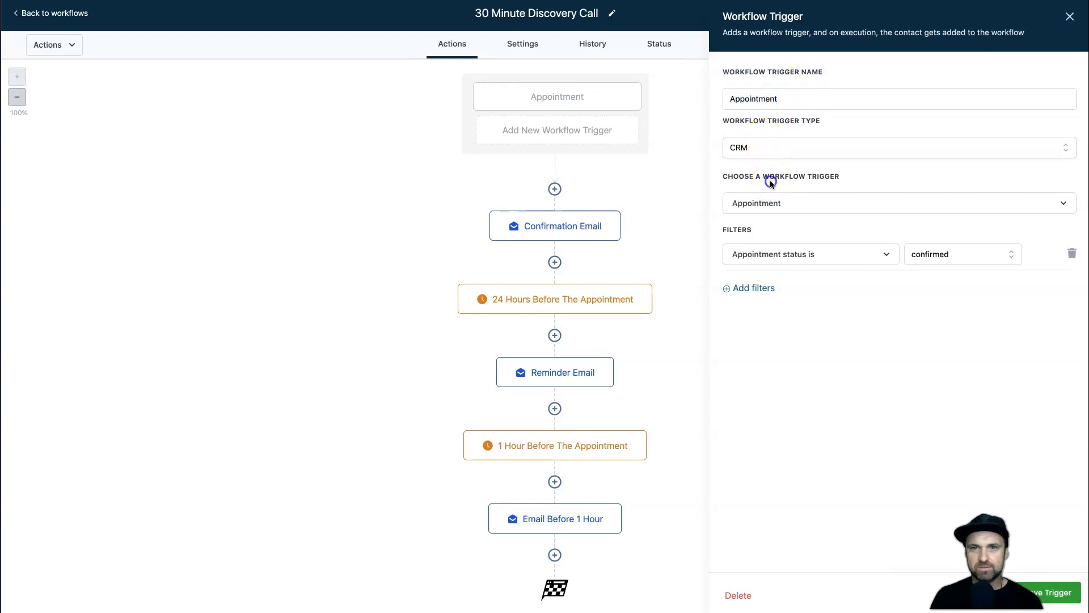
left_click(752, 204)
left_click(753, 204)
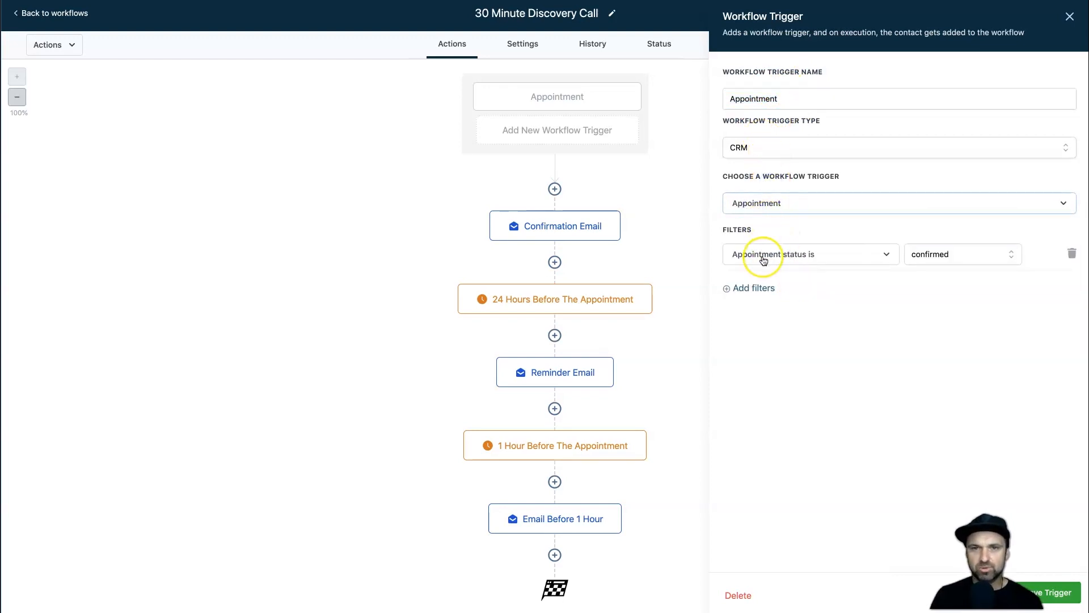
left_click(787, 258)
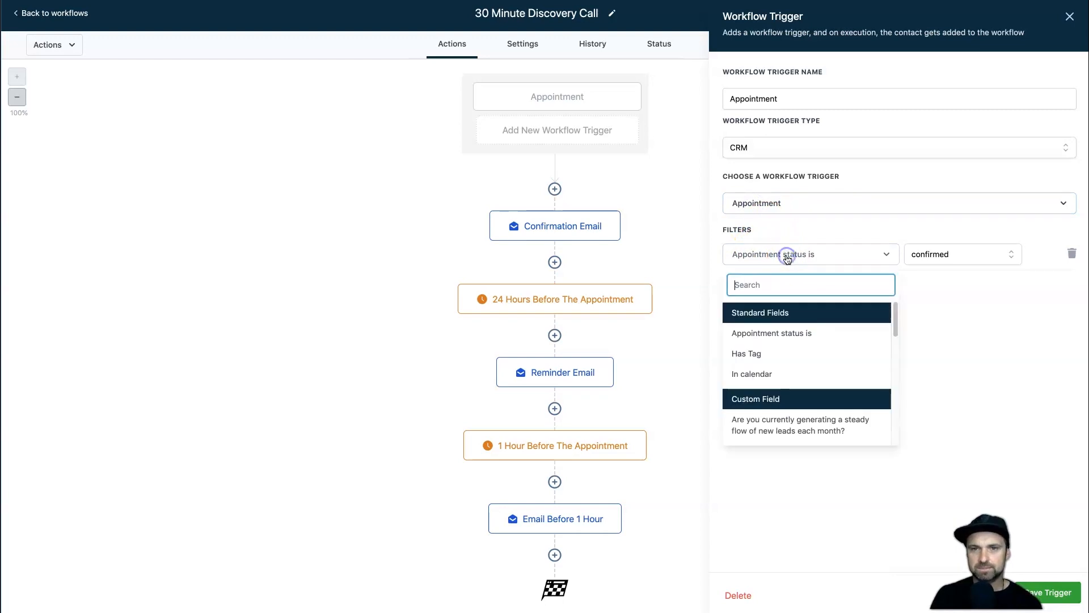
left_click(768, 373)
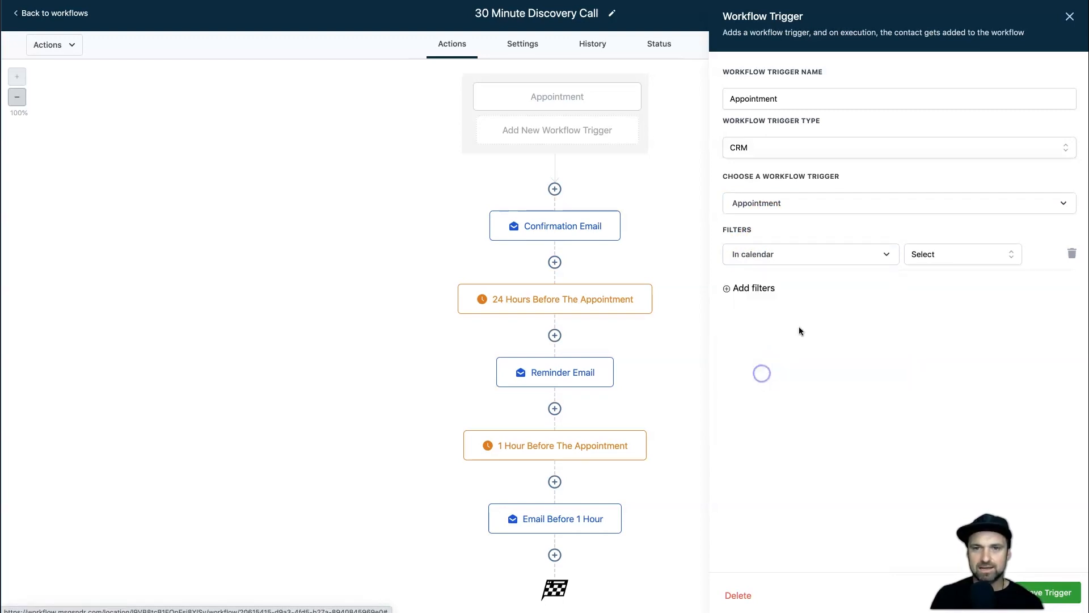
left_click(935, 253)
left_click(952, 324)
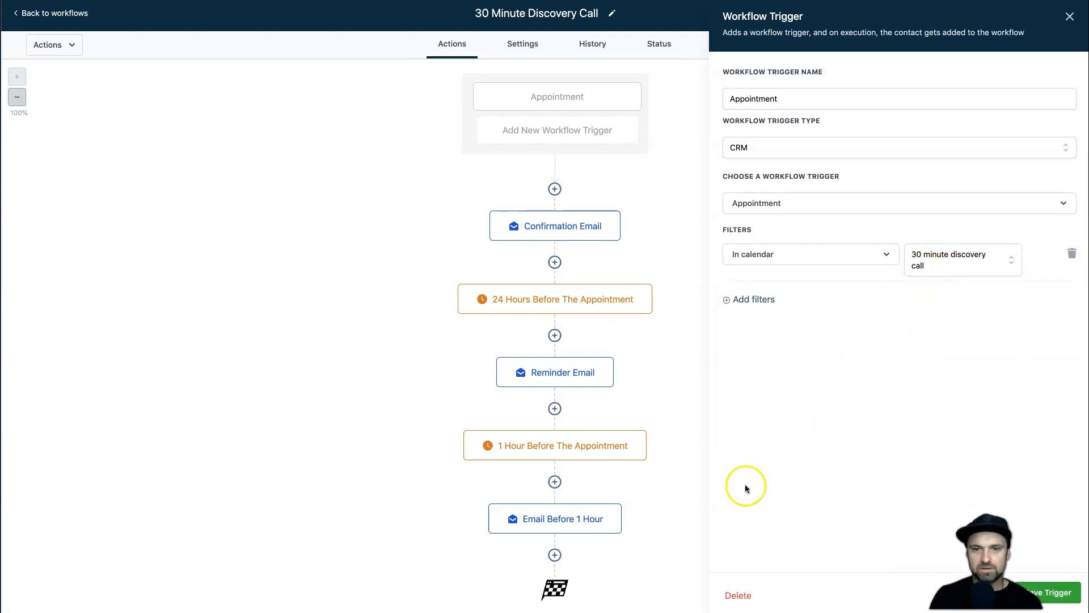
left_click(1056, 593)
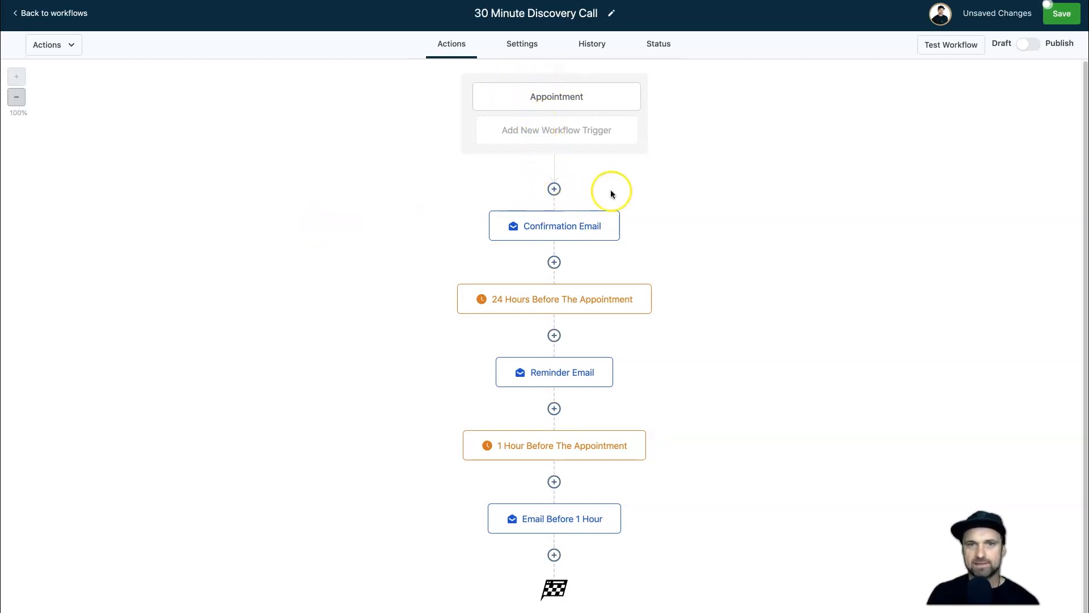
Insert an Add Contact Tag action applying the 'discovery call' tag before the Confirmation Email.
left_click(554, 189)
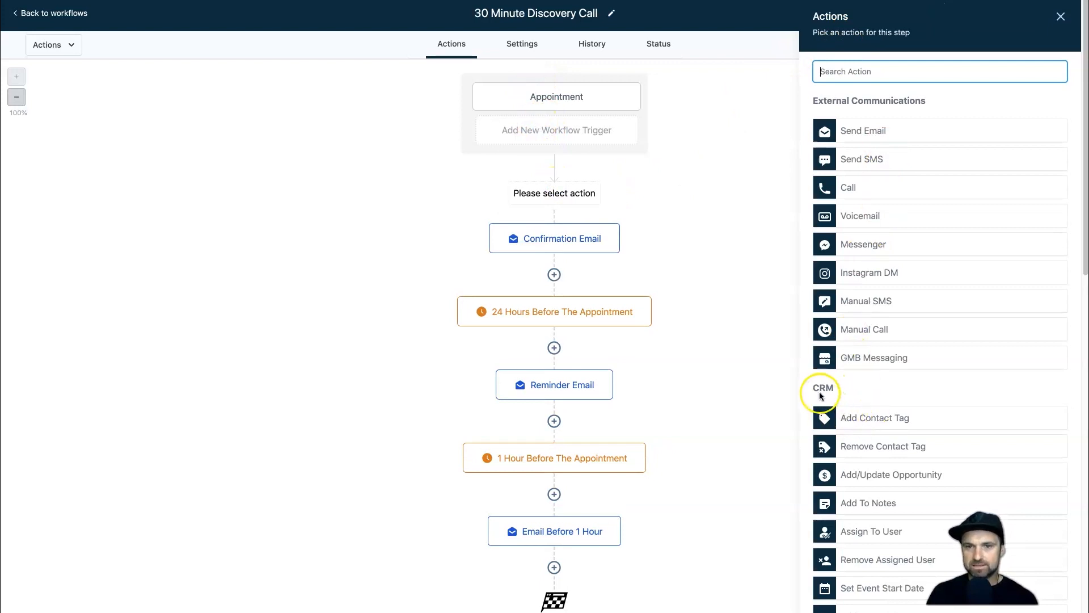
left_click(873, 418)
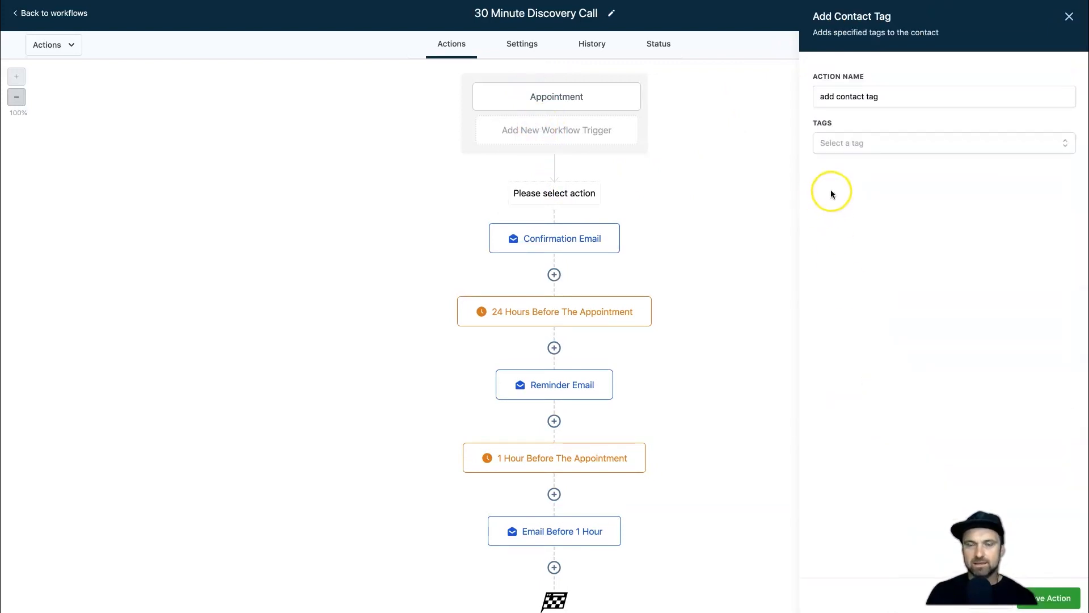
left_click(848, 146)
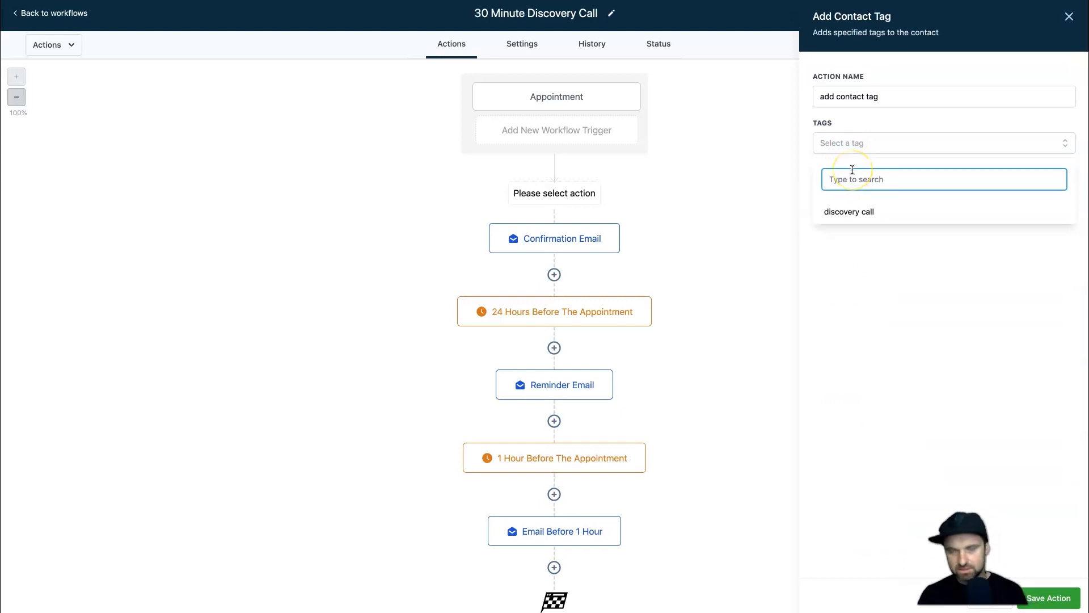
type("discovery call 2")
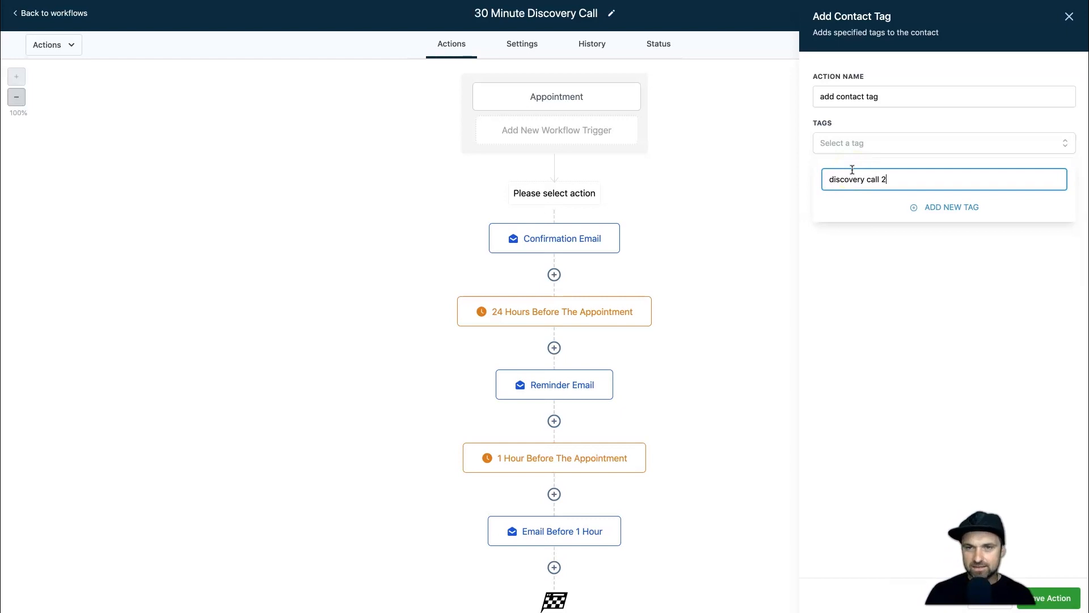
key("BackSpace")
key("BackSpace")
type("22")
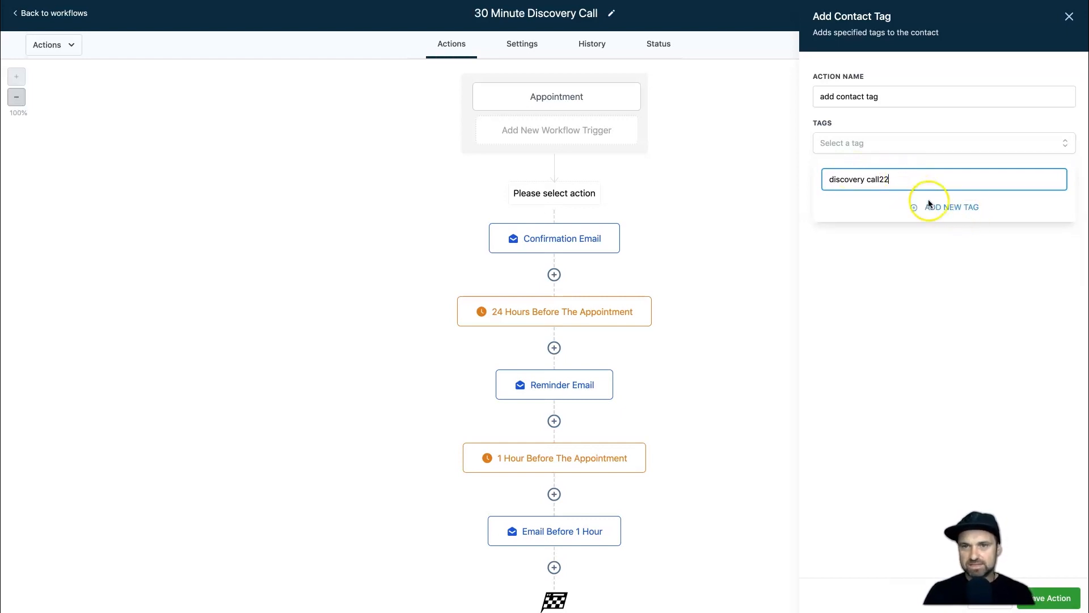
key("BackSpace")
left_click(861, 214)
left_click(982, 340)
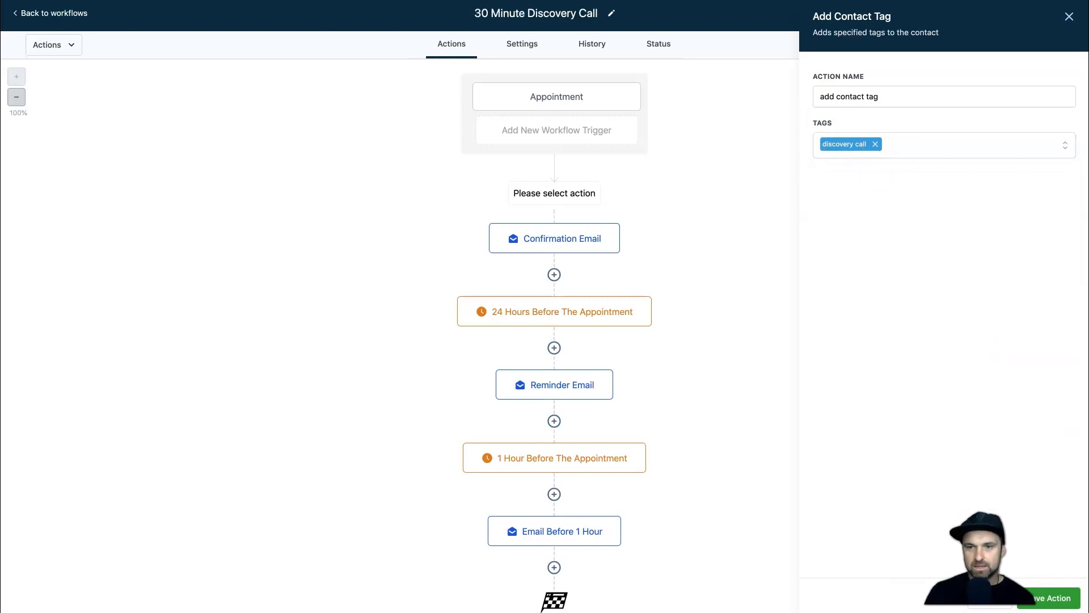
left_click(1076, 598)
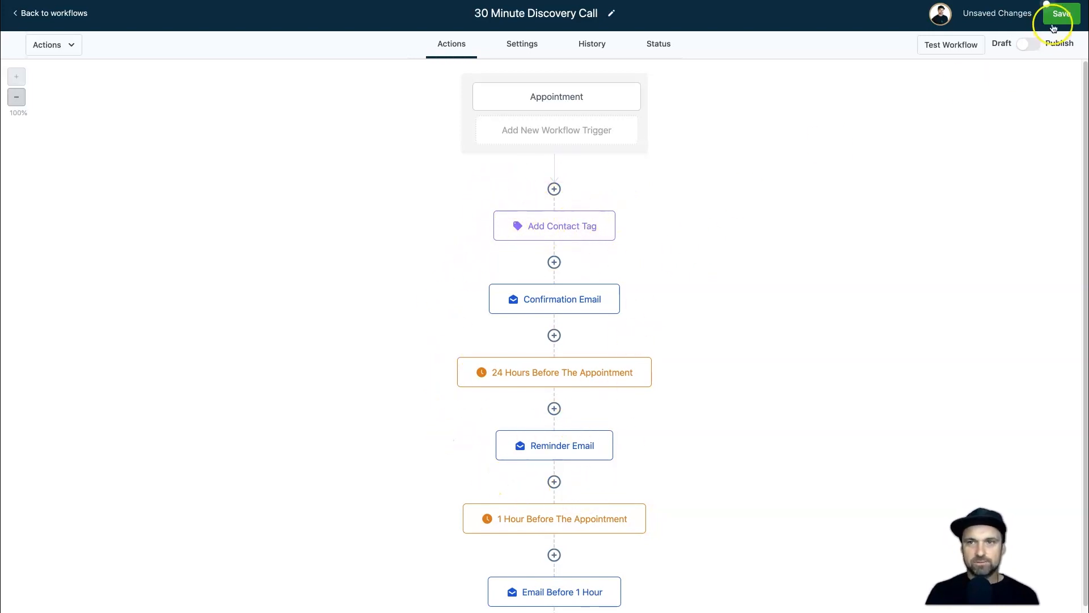
Publish and save the workflow, then return to the workflows list.
left_click(1029, 45)
left_click(1057, 15)
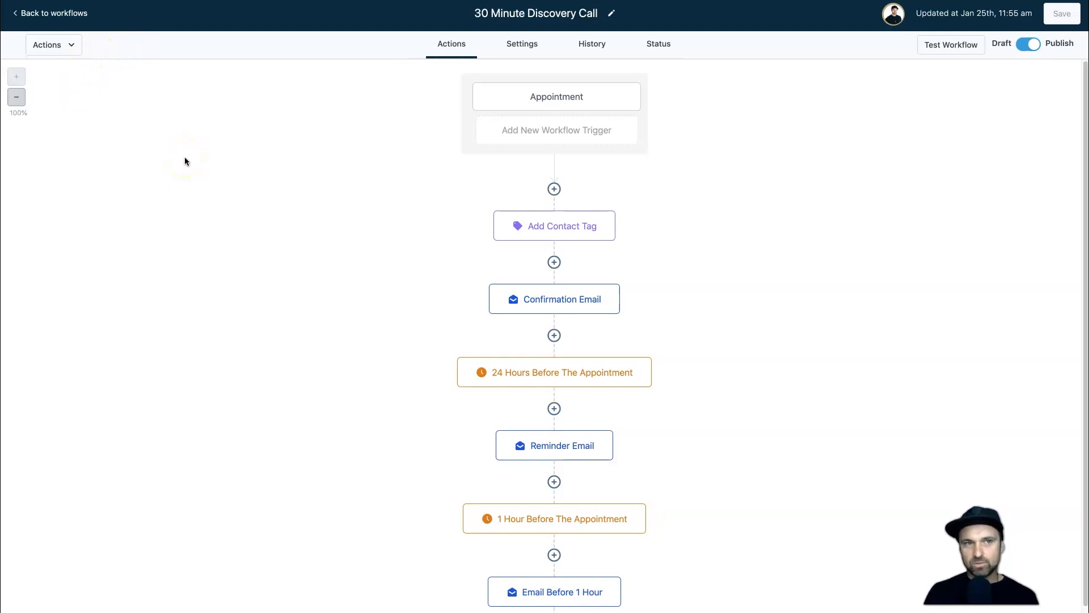
left_click(66, 14)
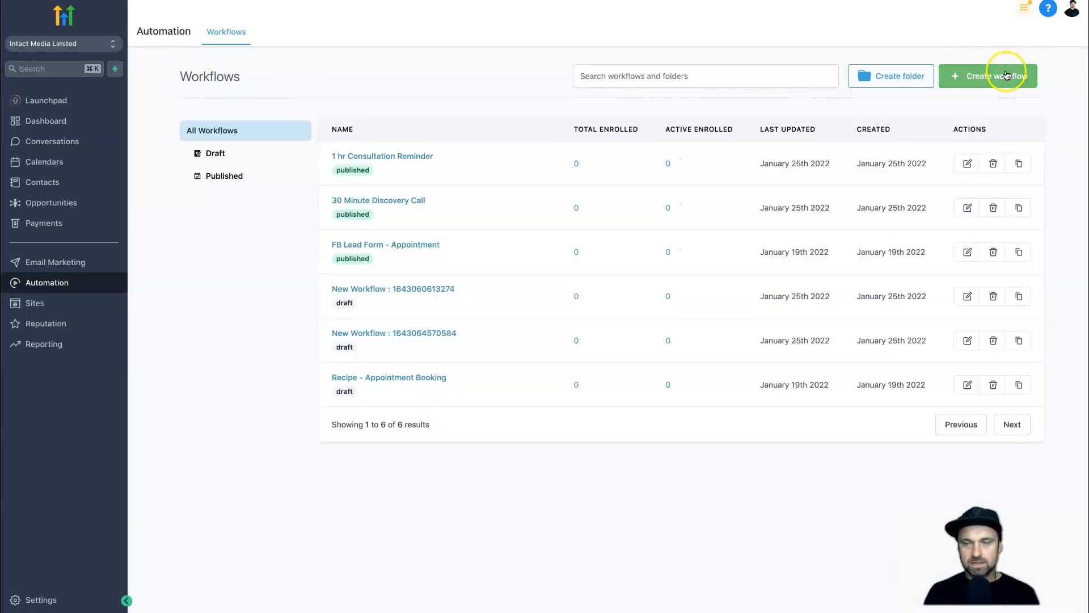
Create a blank workflow using the Start from scratch option.
left_click(1006, 75)
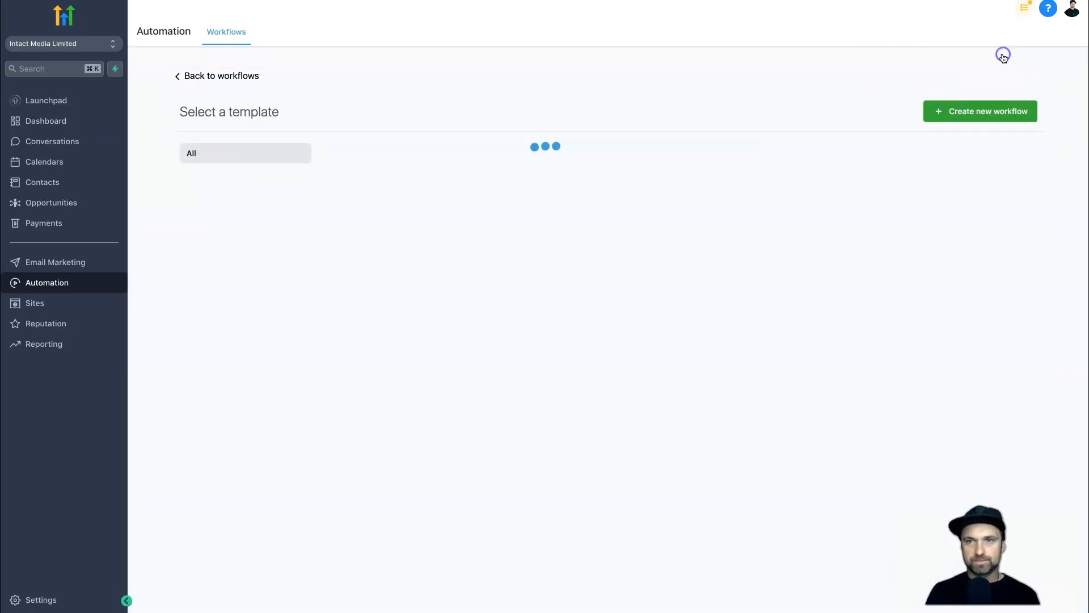
left_click(389, 283)
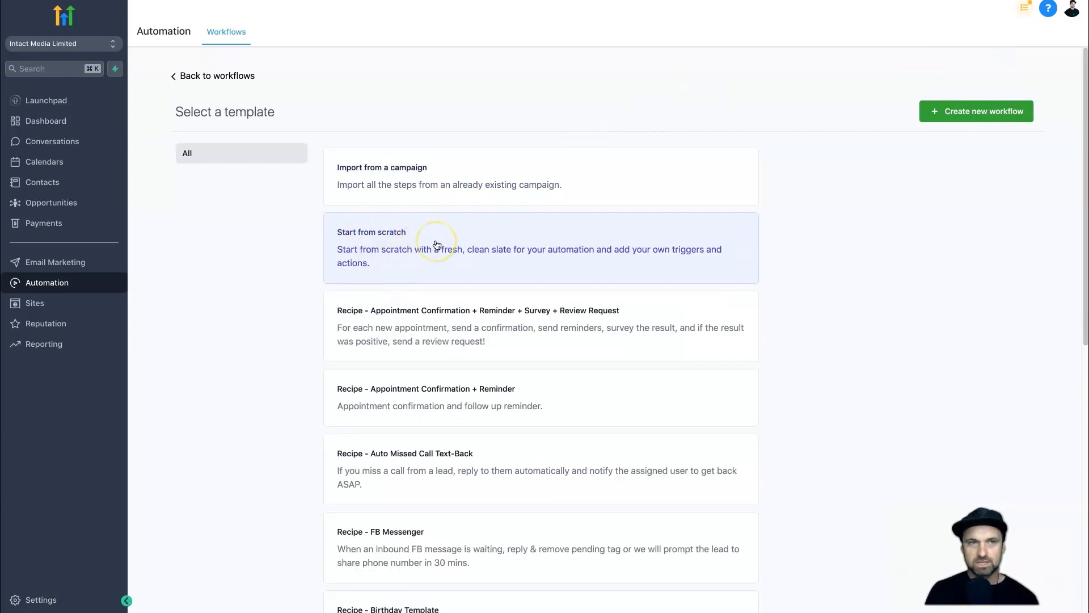
left_click(501, 237)
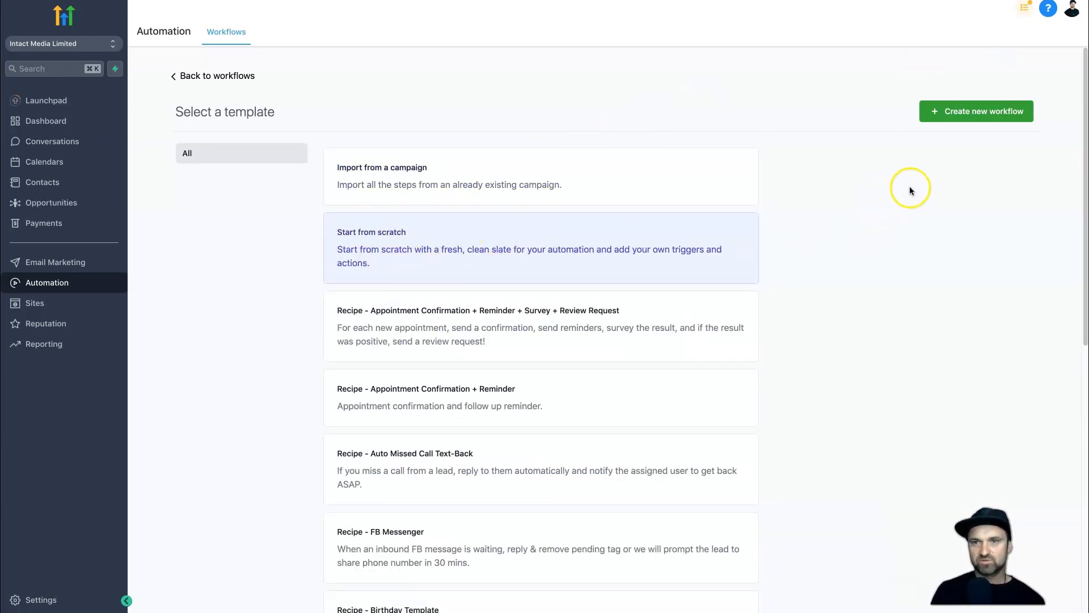
left_click(937, 110)
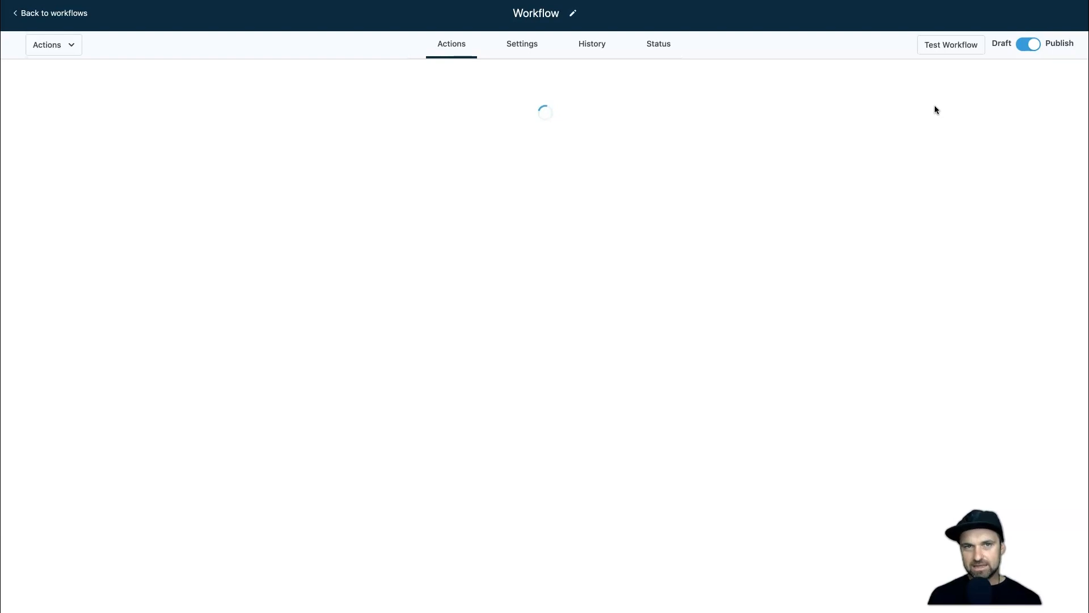
left_click(930, 106)
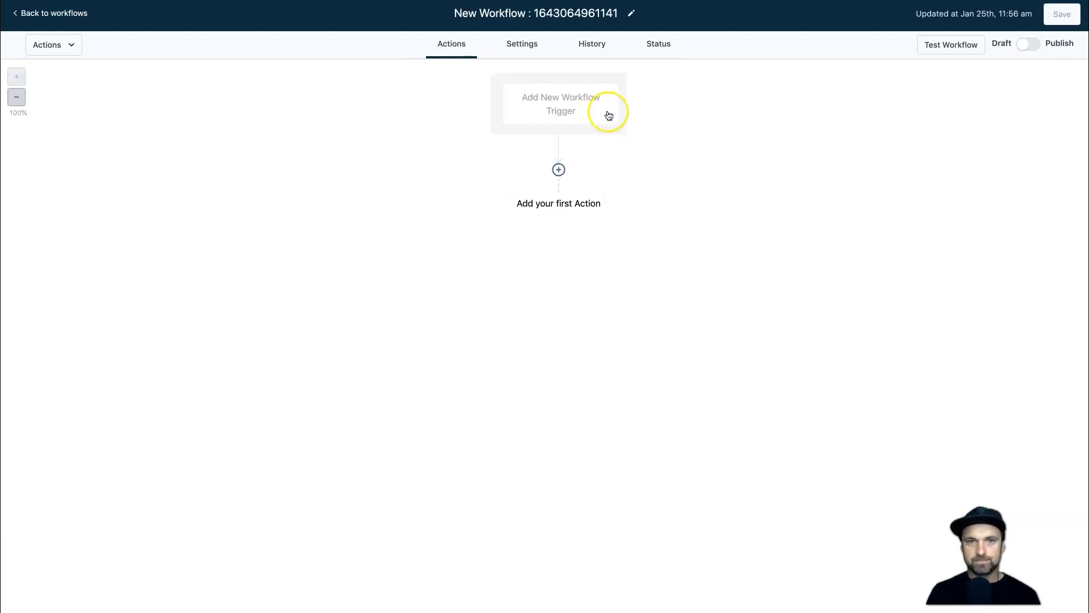
Add a Form Submitted trigger to the new workflow.
left_click(563, 109)
left_click_drag(783, 100, 712, 100)
left_click(757, 98)
left_click(762, 211)
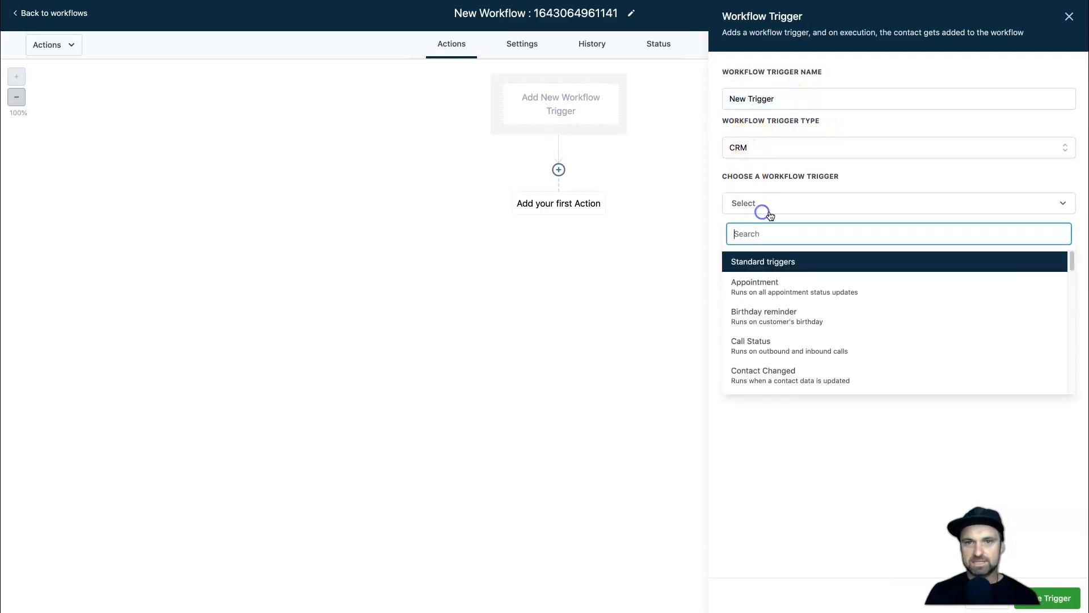
type("form")
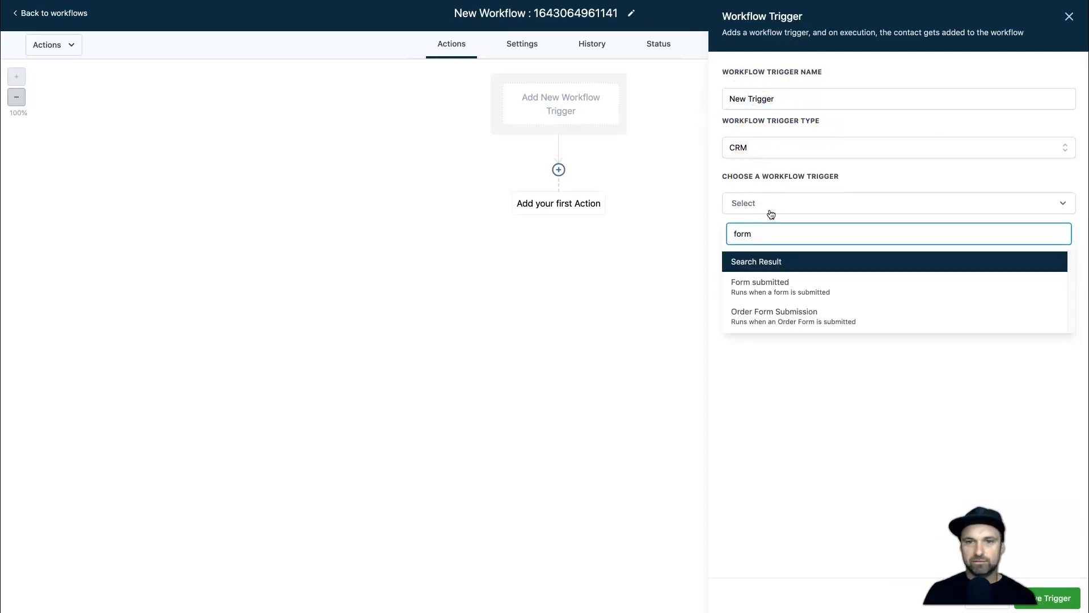
left_click(778, 289)
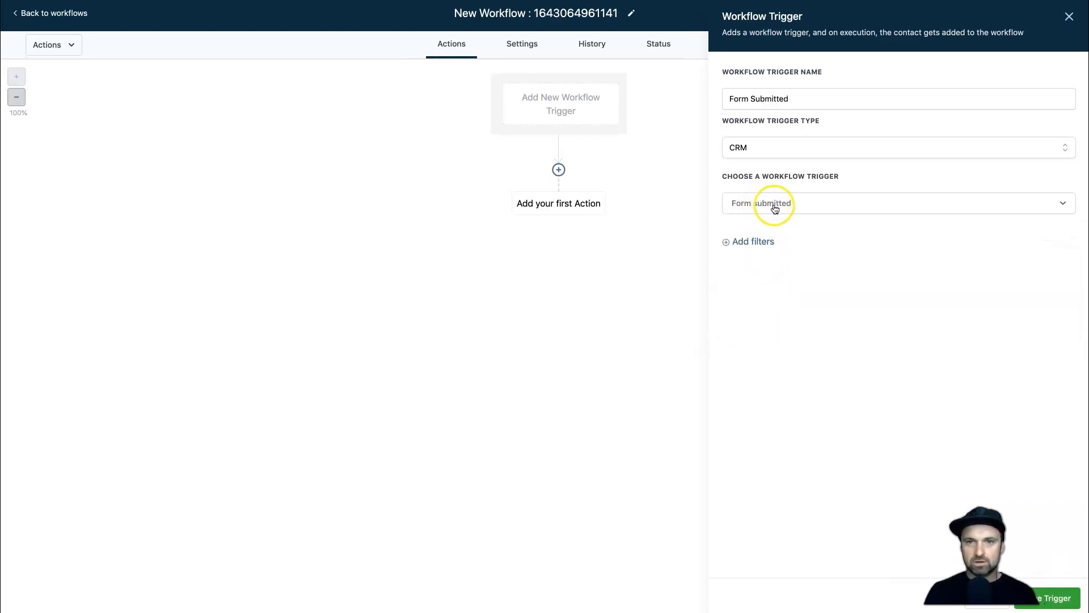
Filter the trigger to 'Form is Appointment Funnel Optin' and save it.
left_click(759, 242)
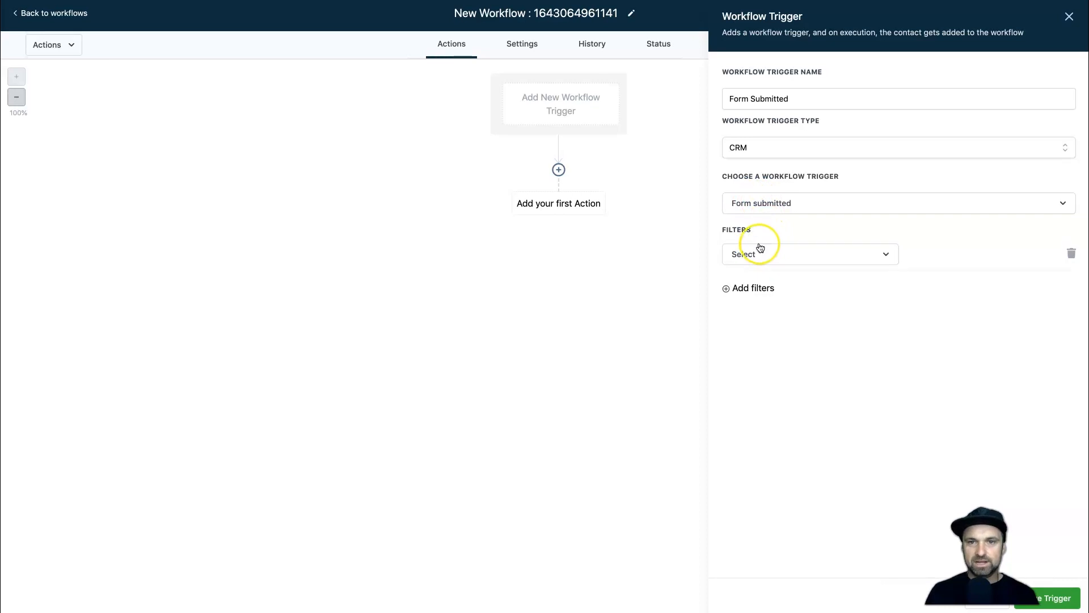
left_click(766, 252)
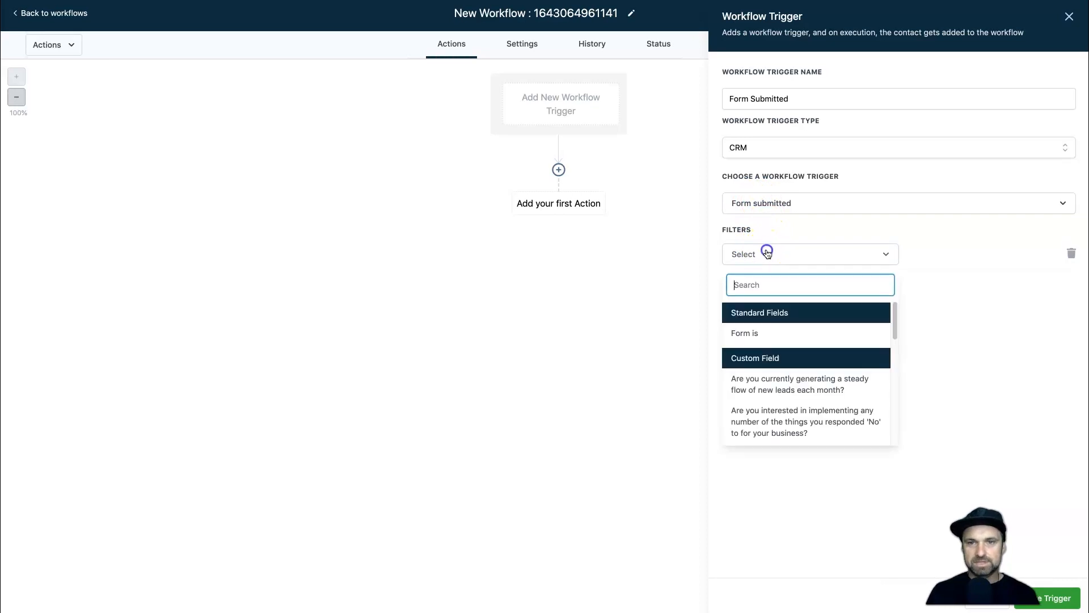
left_click(757, 332)
left_click(946, 255)
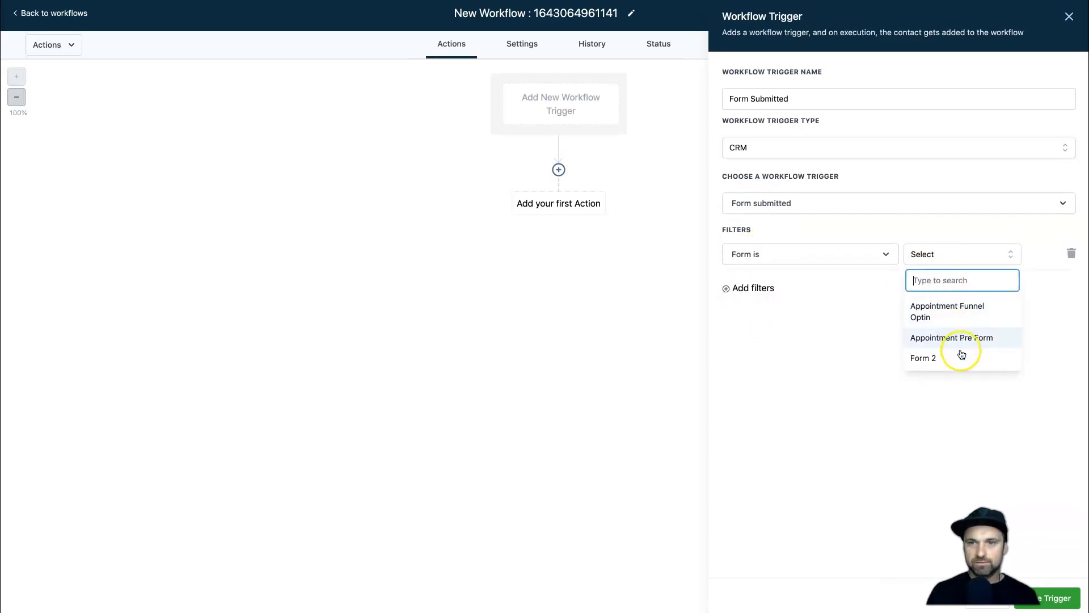
left_click(950, 315)
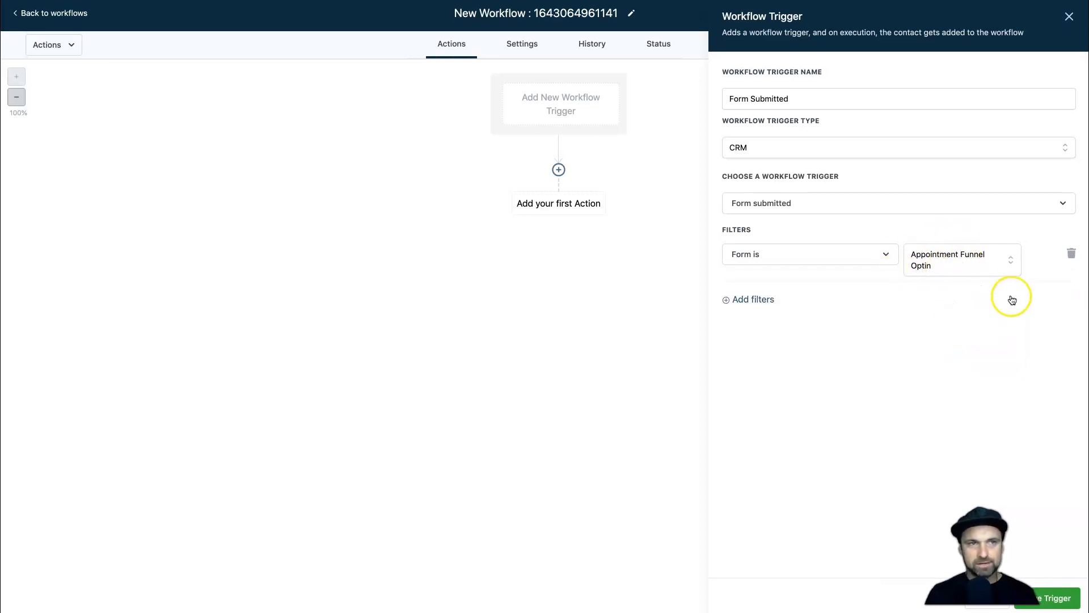
left_click(1078, 598)
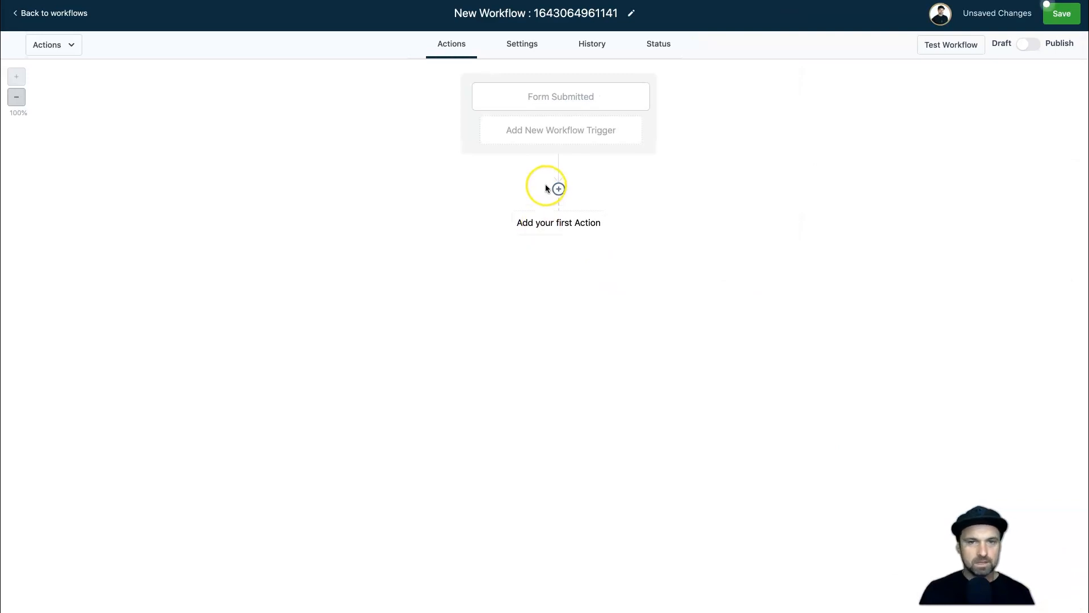
Add a Wait action of 1 day right after the Form Submitted trigger.
left_click(559, 189)
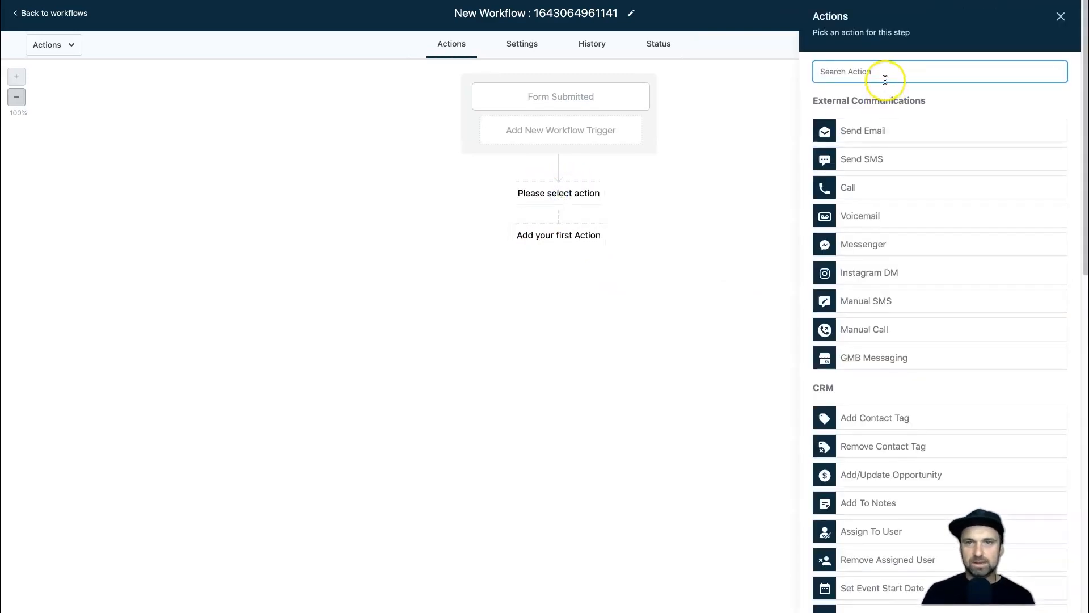
type("wait")
left_click(845, 122)
left_click(829, 196)
left_click(824, 263)
left_click(761, 201)
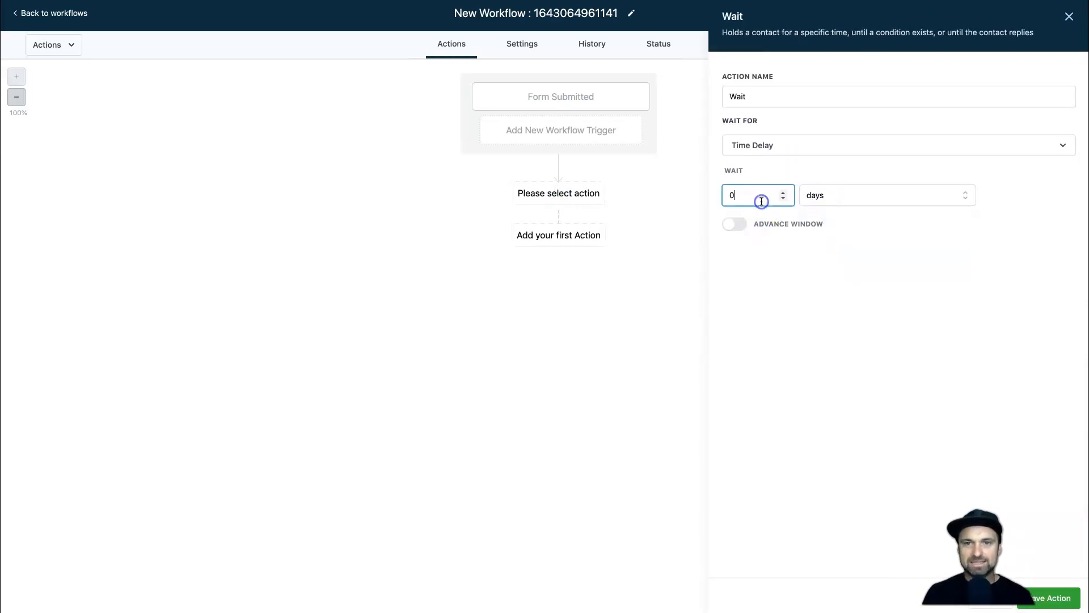
type("1")
left_click(1061, 595)
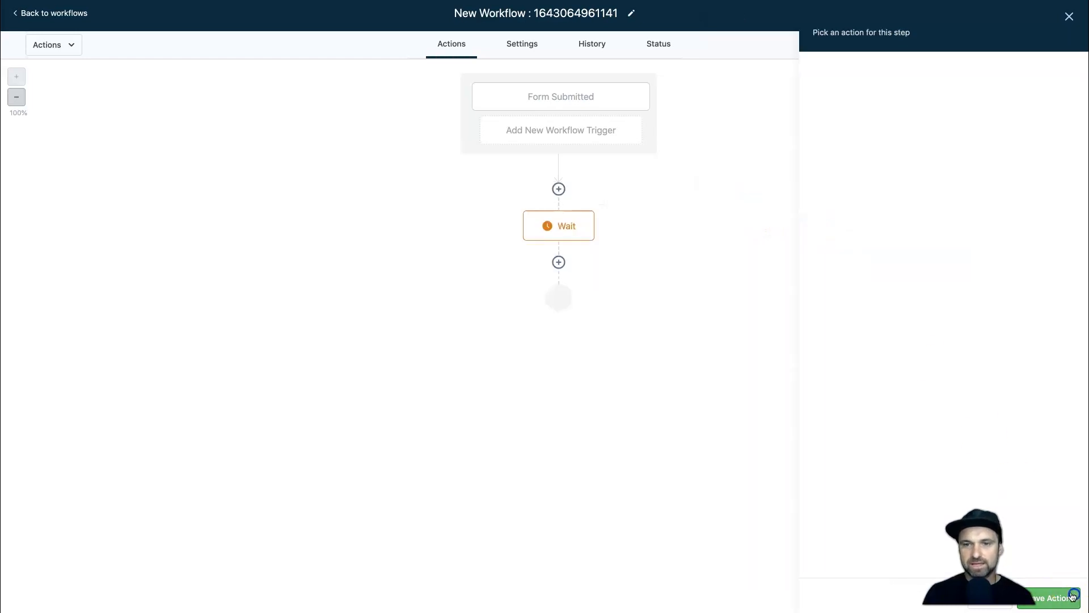
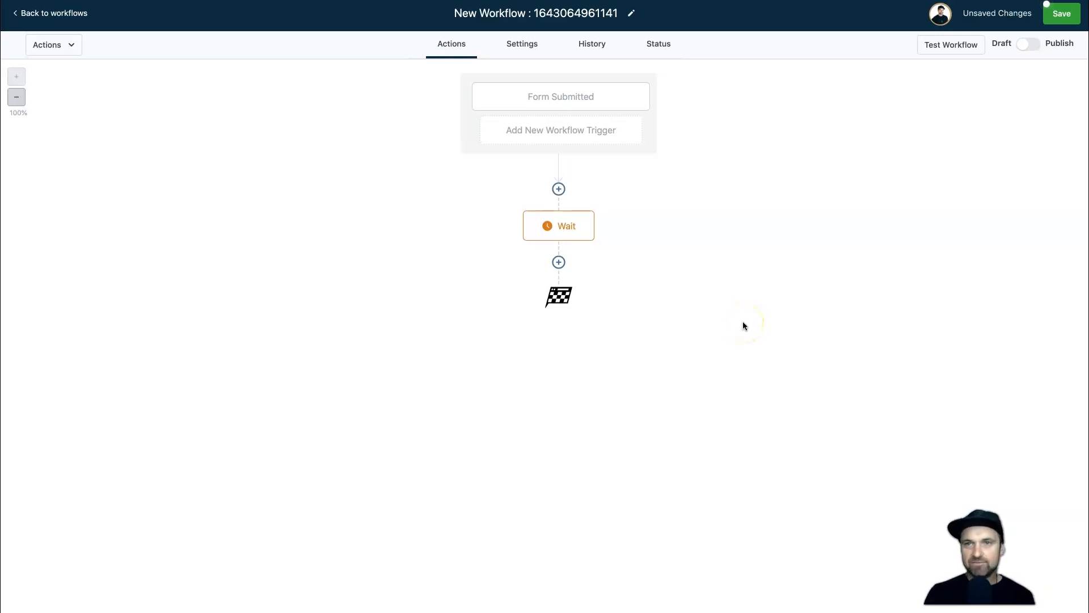
Add an If / Else condition step right after the Wait.
left_click(559, 262)
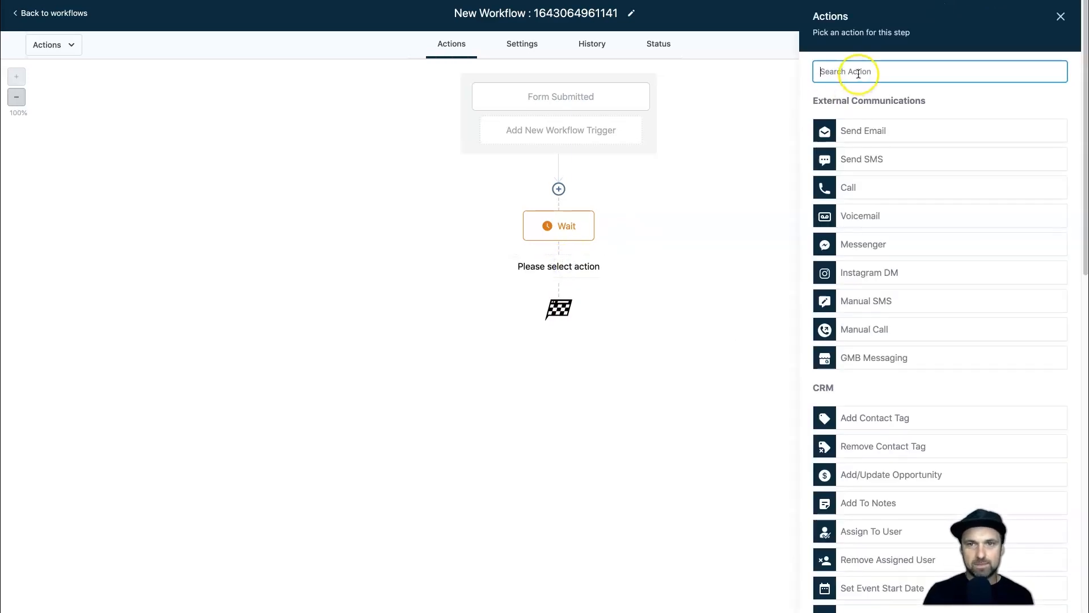
type("if")
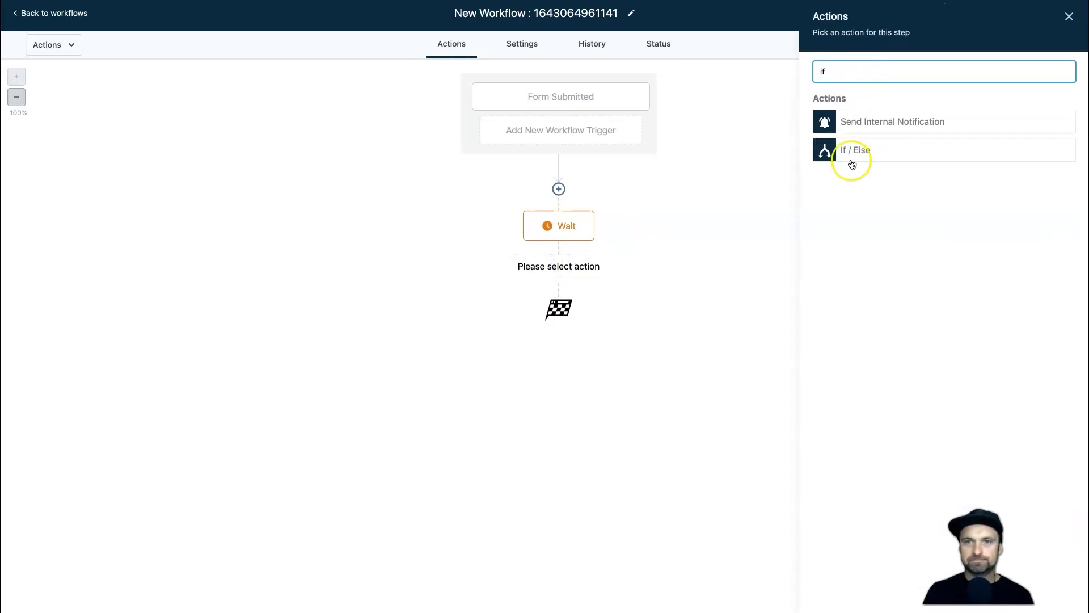
left_click(857, 151)
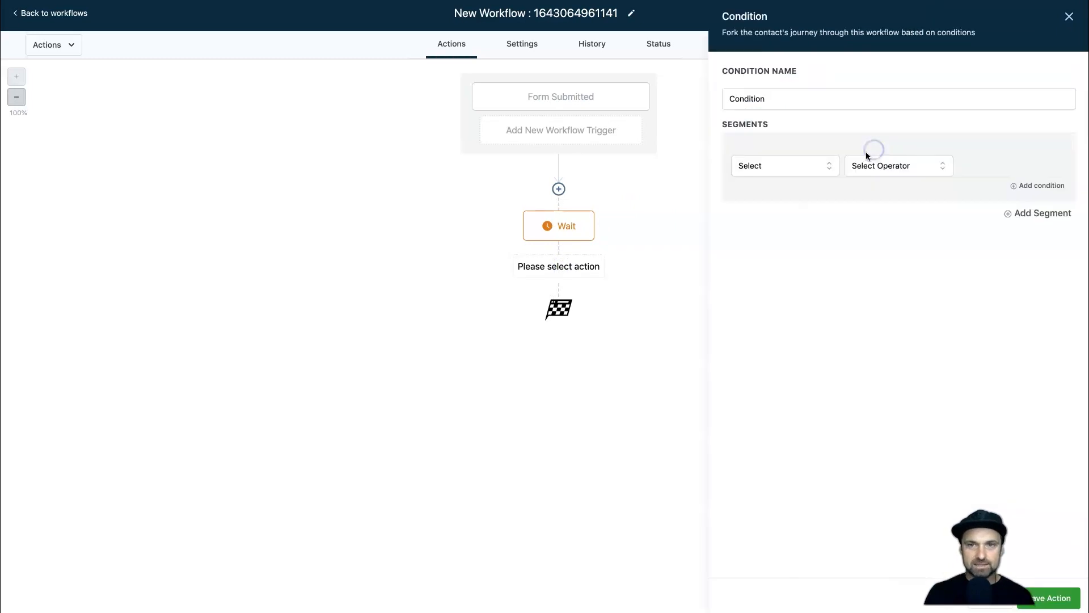
Set the condition to Contact Details > Tags includes 'discovery call' and save it.
left_click(771, 168)
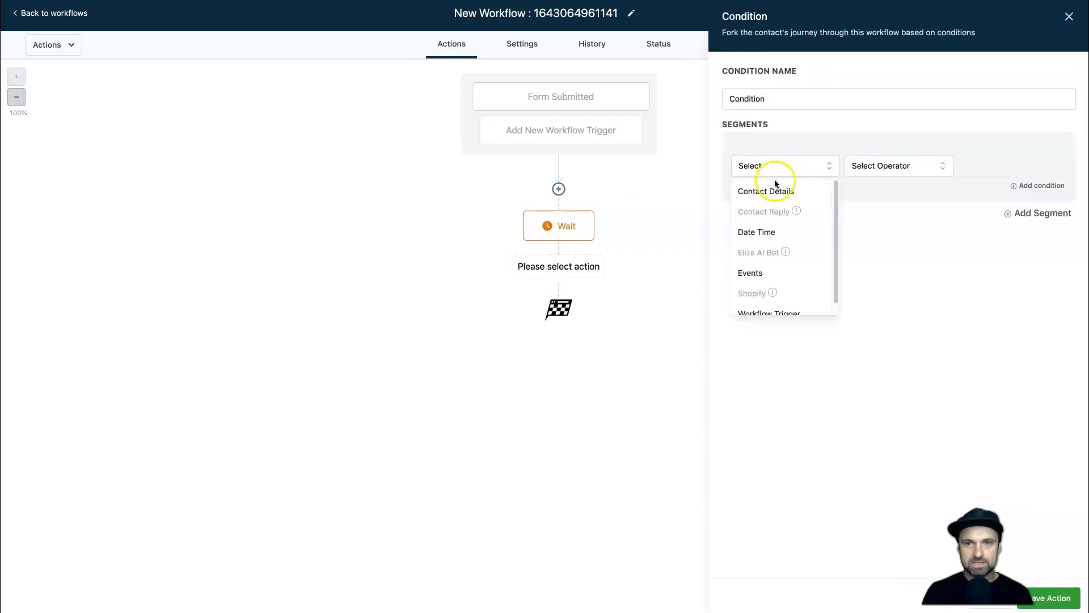
left_click(773, 190)
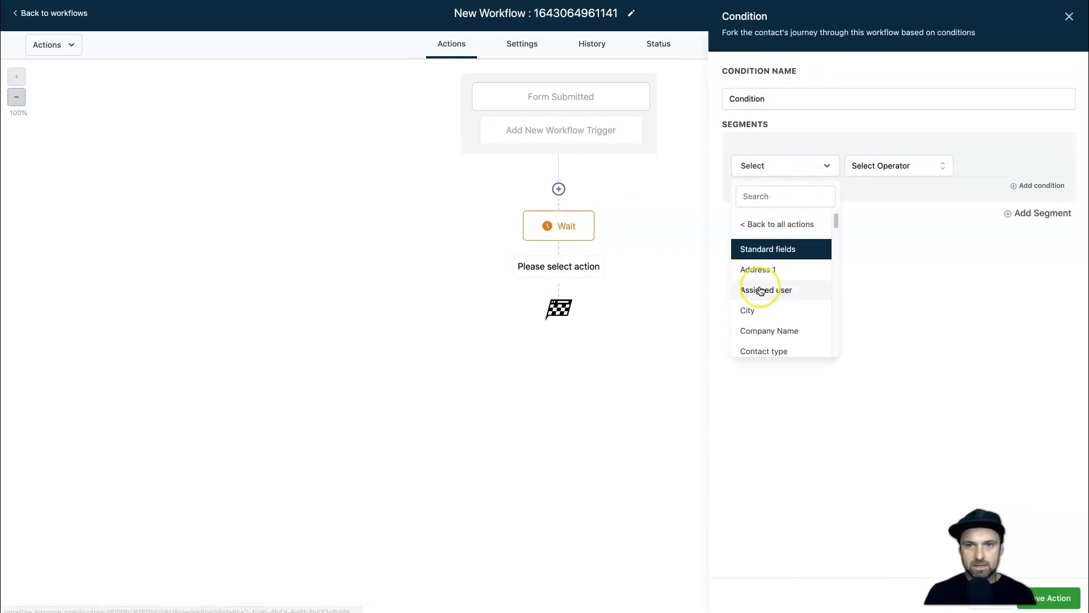
scroll(760, 291, "down", 5)
scroll(760, 290, "down", 3)
left_click(755, 329)
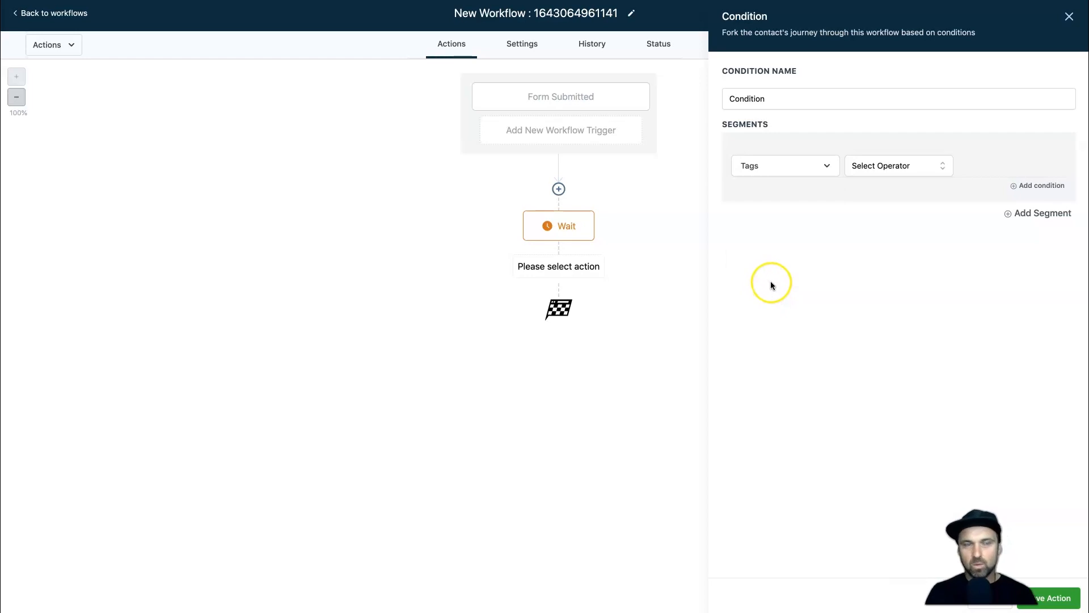
left_click(884, 170)
left_click(866, 188)
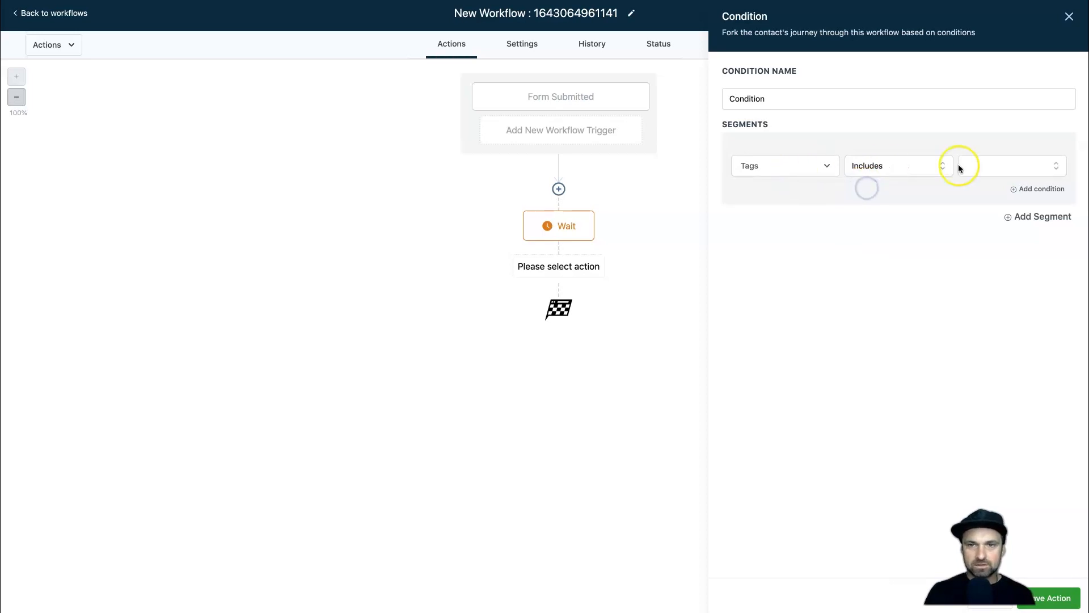
left_click(979, 165)
left_click(969, 221)
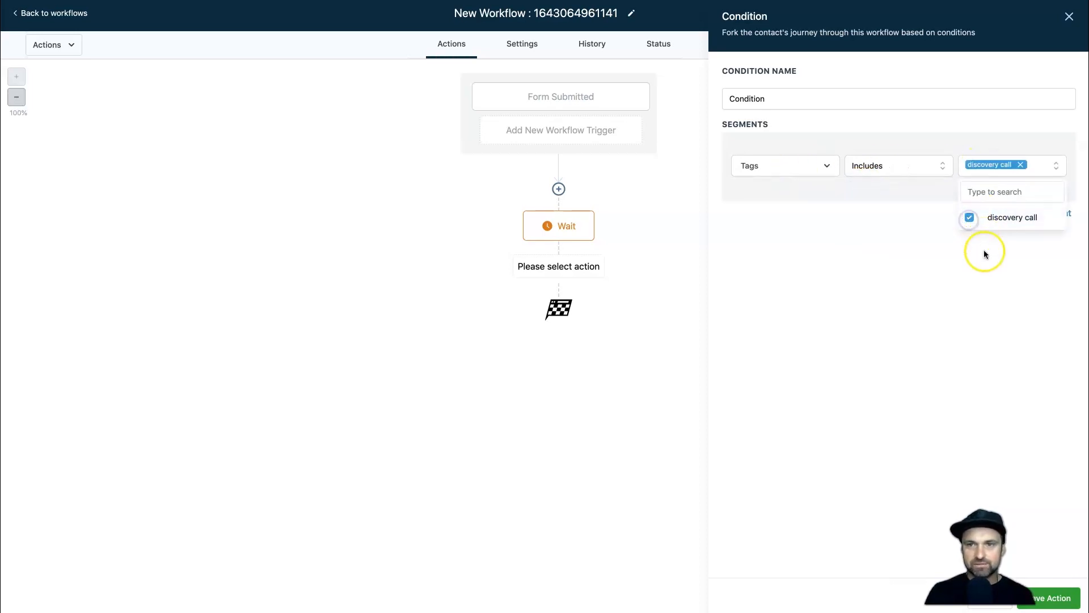
left_click(1054, 598)
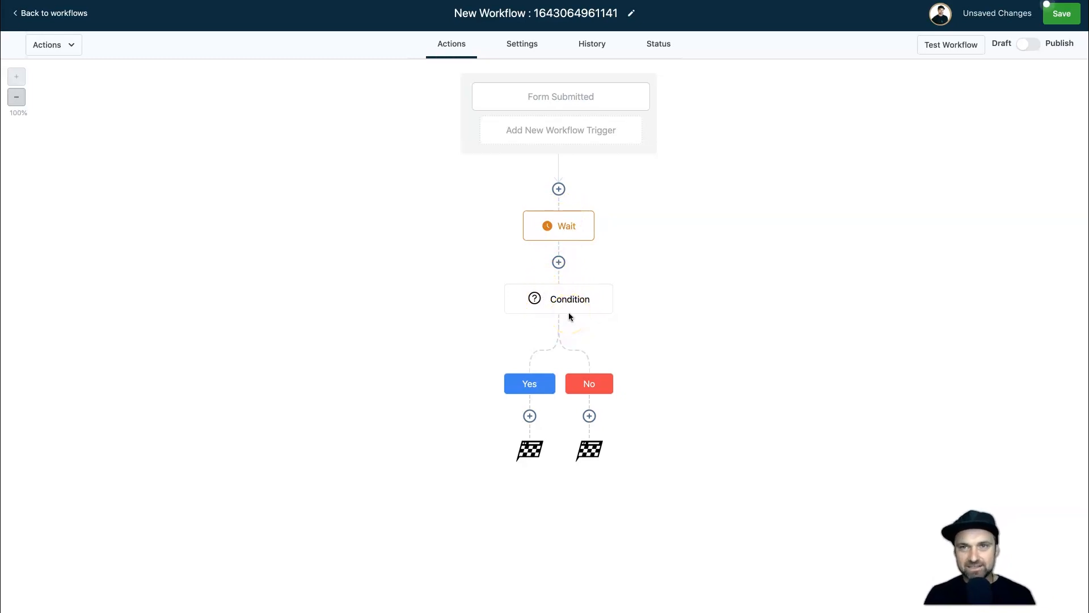
Add a Remove From Workflow (Current Workflow) action under the Yes branch and save it.
left_click(529, 416)
left_click(886, 73)
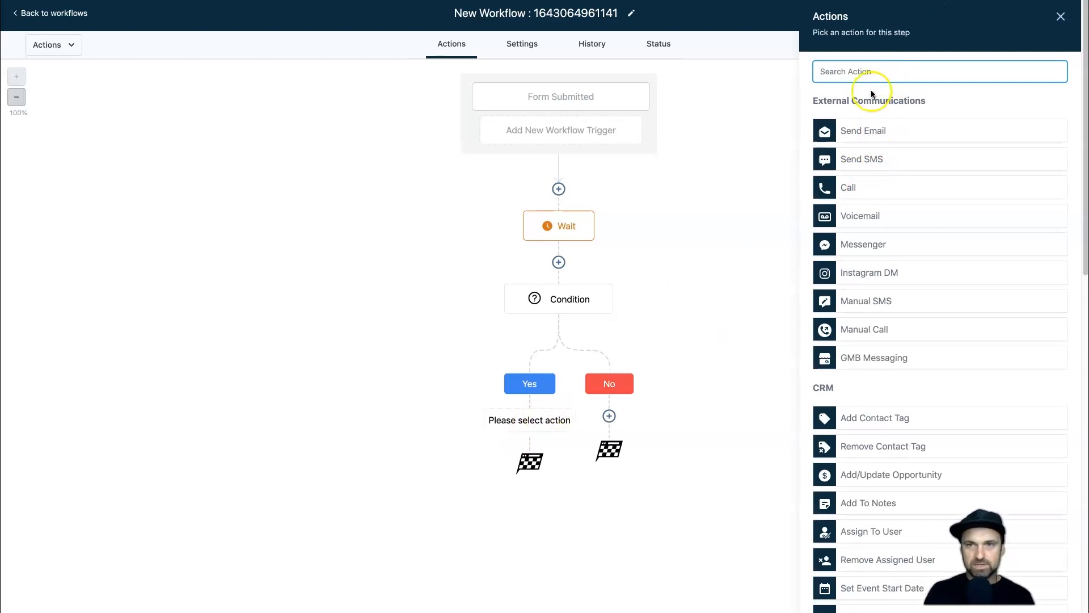
type("remove")
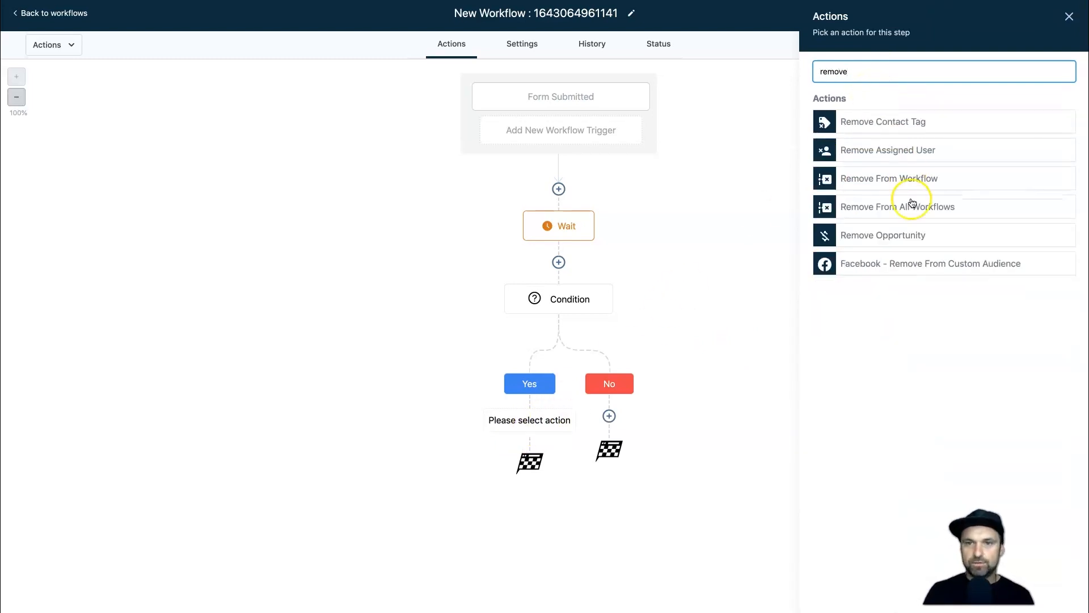
left_click(904, 178)
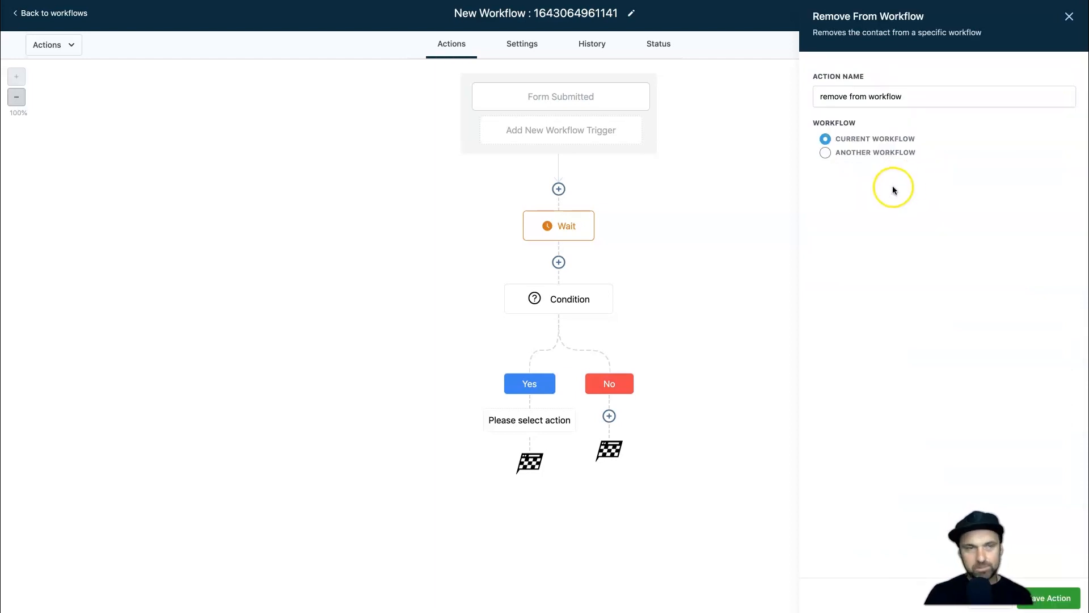
left_click(1068, 595)
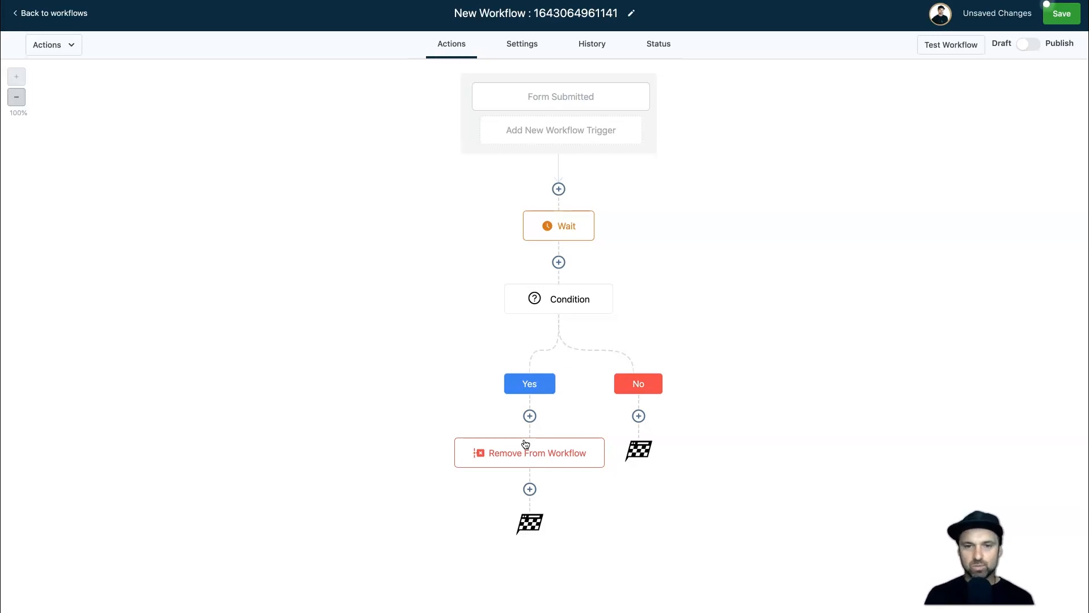
Add a Send Email action under the No branch and fill in the sender name and sender e-mail address.
left_click(639, 416)
left_click(834, 130)
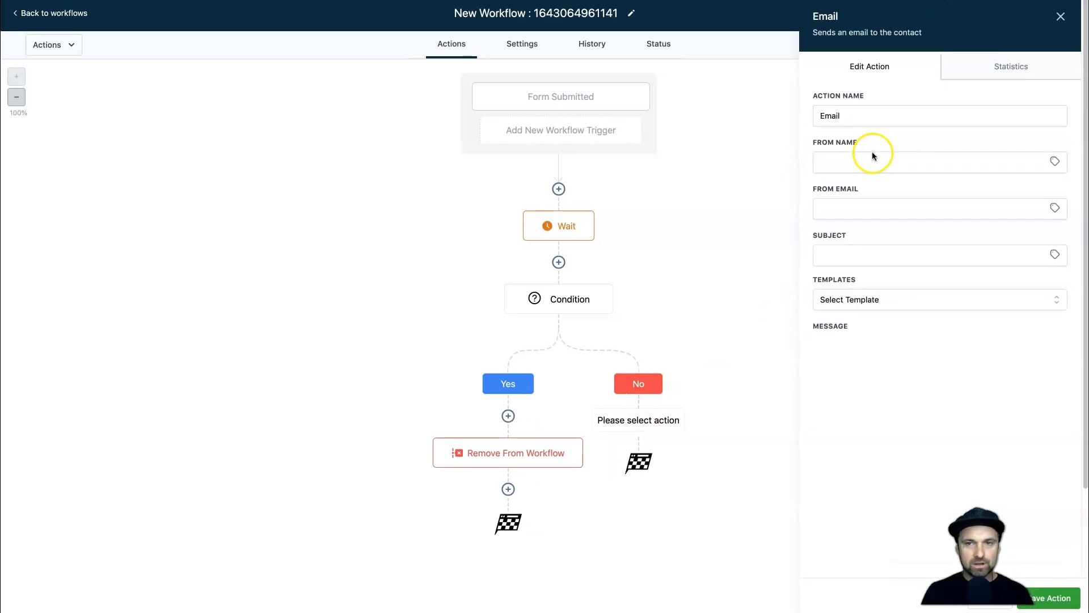
left_click(875, 156)
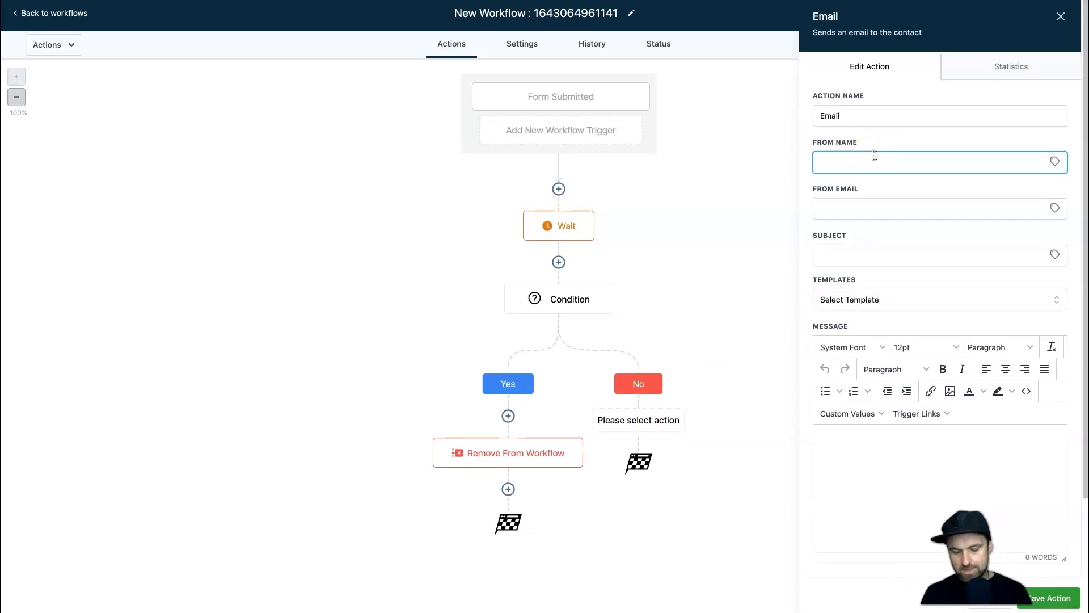
left_click(875, 176)
type("nz")
triple_click(876, 163)
key("ctrl+x")
left_click(869, 207)
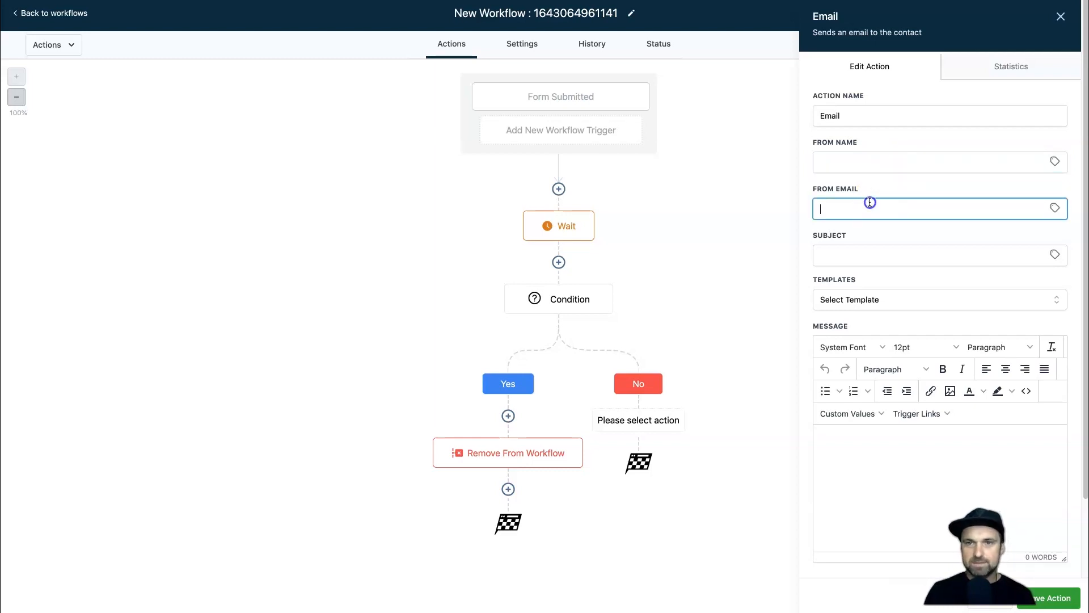
key("ctrl+v")
left_click(861, 166)
triple_click(861, 168)
type("Phil W")
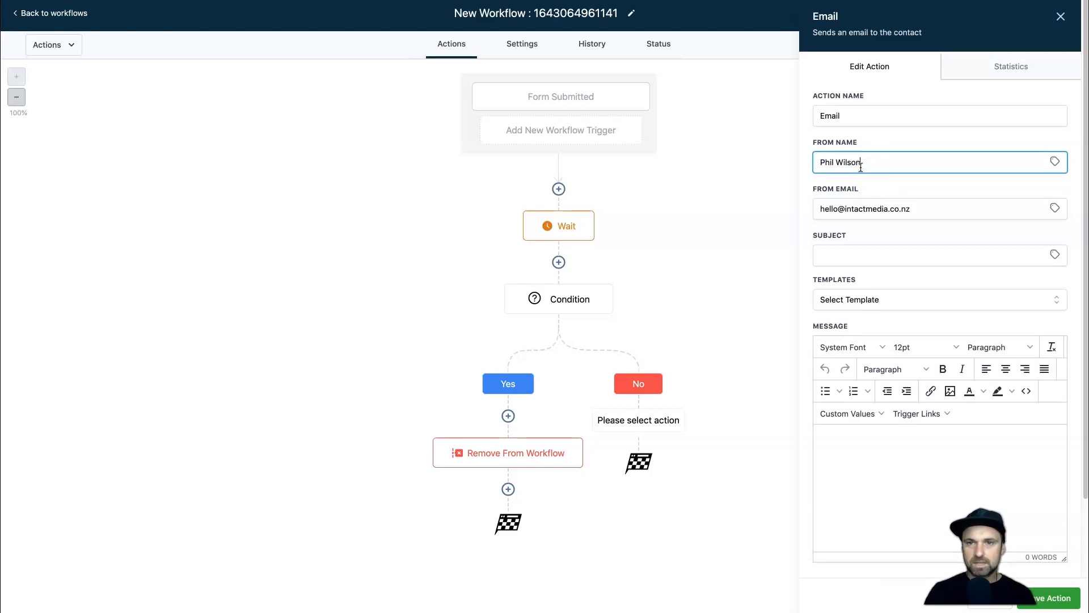
Set the email subject to 're: Did you see the training video?'.
left_click(867, 258)
type("re: d")
key("BackSpace")
type("Did you see the training video?")
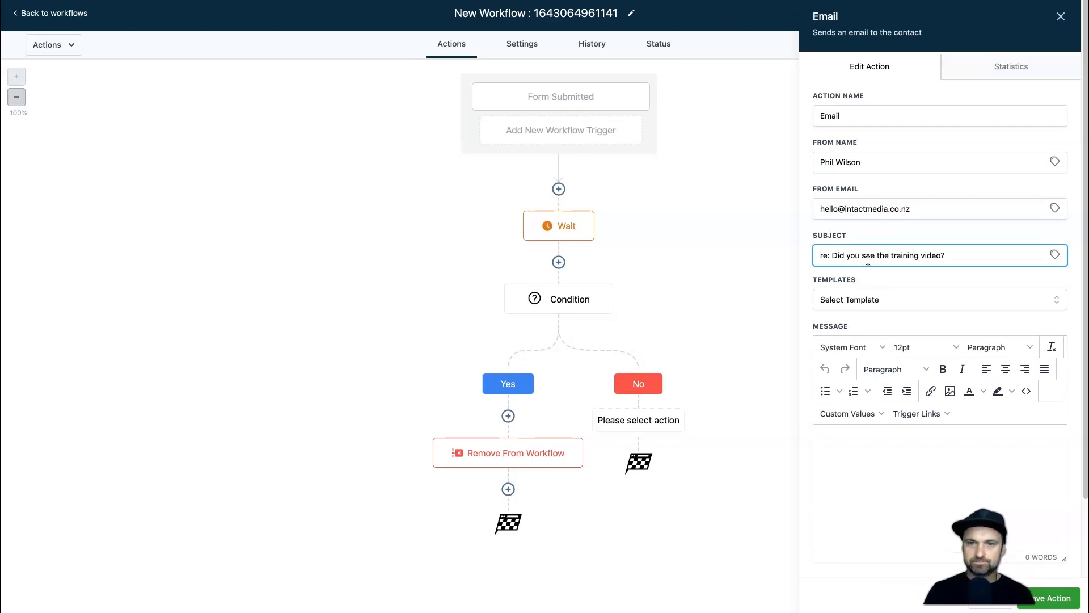
left_click(870, 436)
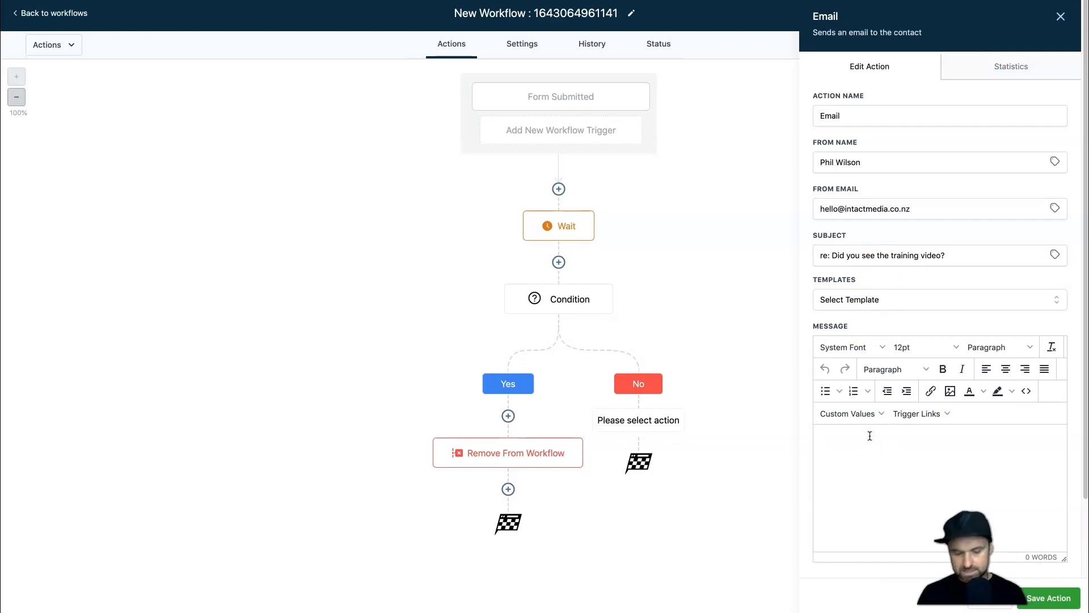
Open the message with 'Hey {first name},' and ask about the video requested yesterday.
type("Heyu")
key("BackSpace")
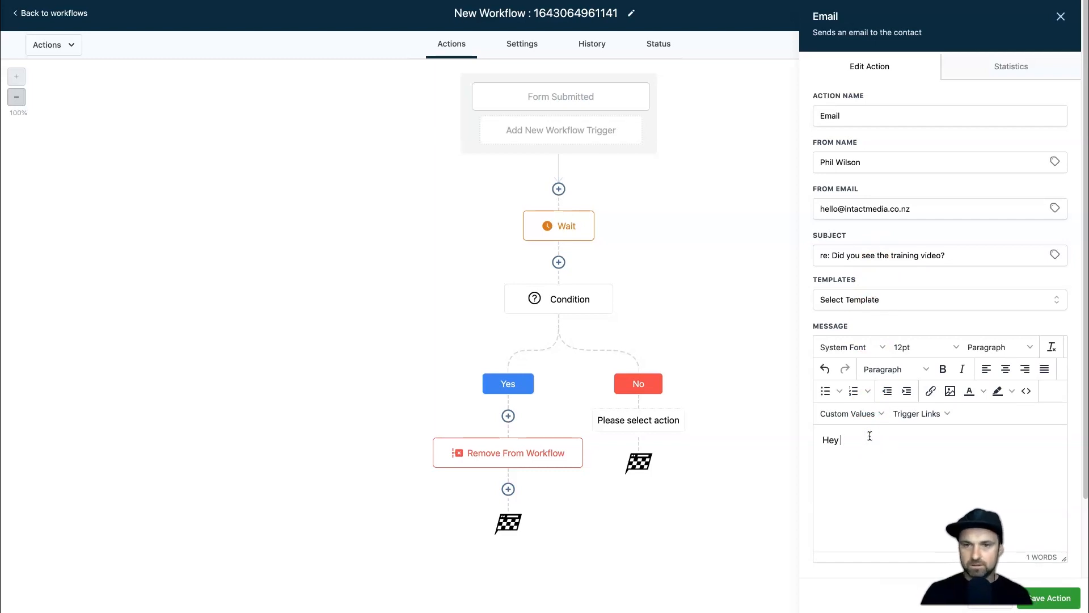
left_click(861, 407)
mouse_move(856, 435)
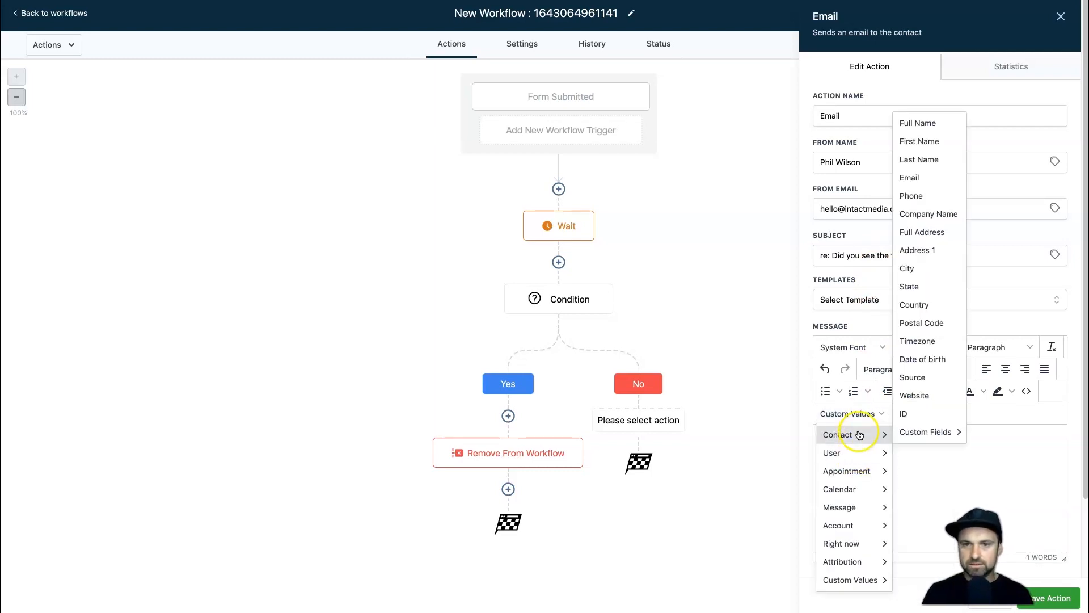
left_click(932, 139)
type(",")
key("Return")
key("Return")
type("Did ")
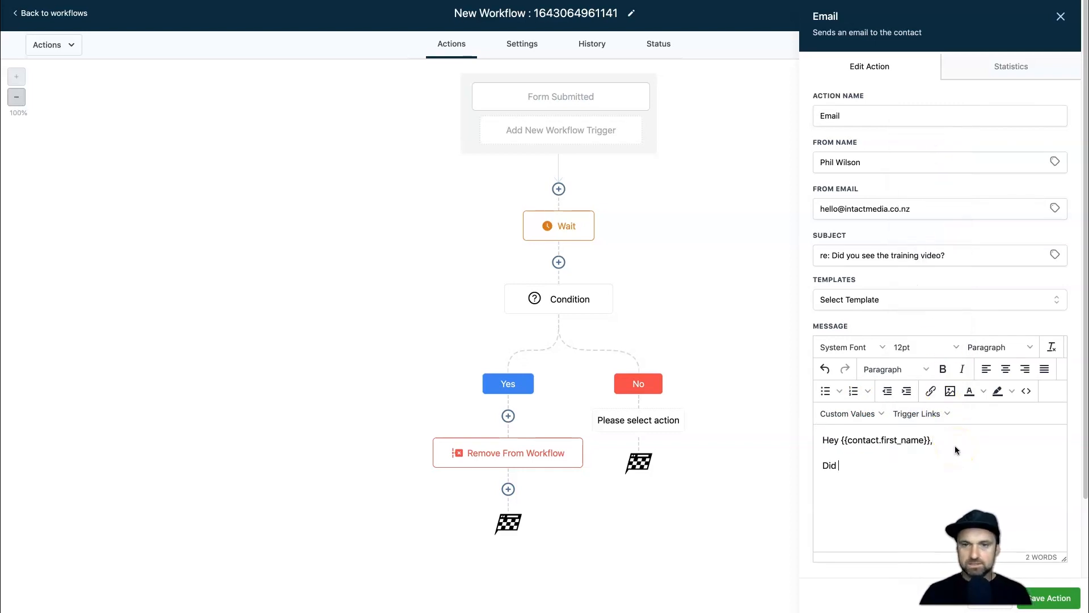
type("you end up seeing the v")
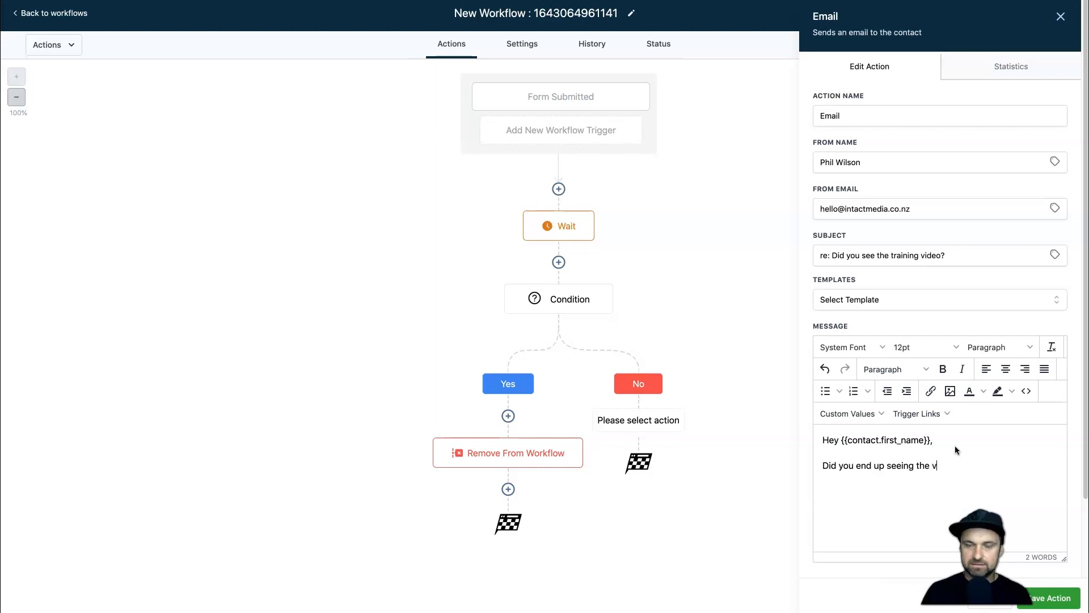
type("ideo I show")
key("BackSpace")
key("BackSpace")
key("BackSpace")
key("BackSpace")
type("that ")
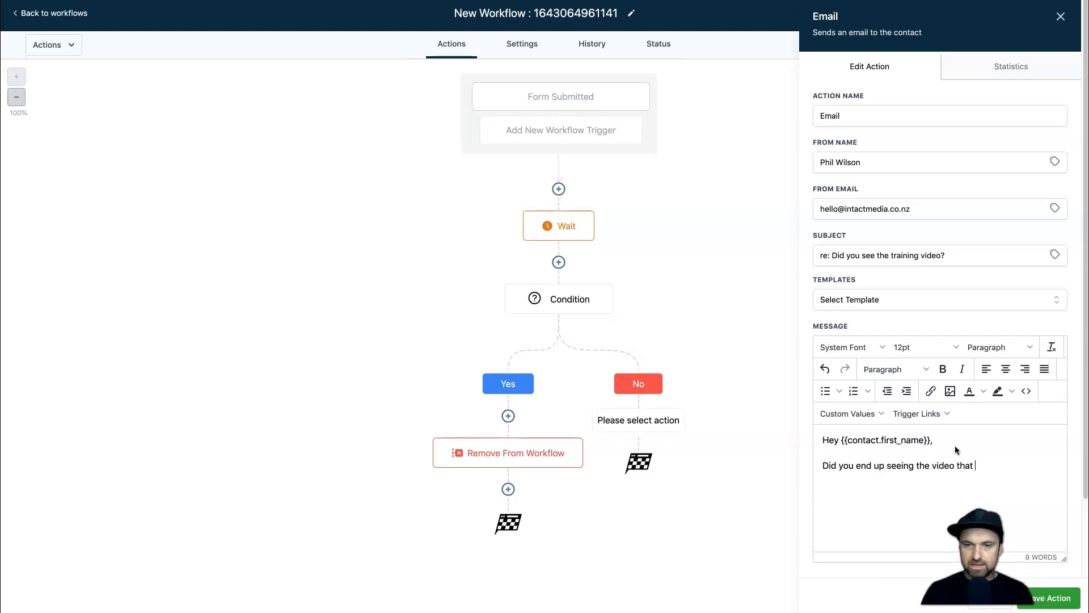
type("you requested yesterday?")
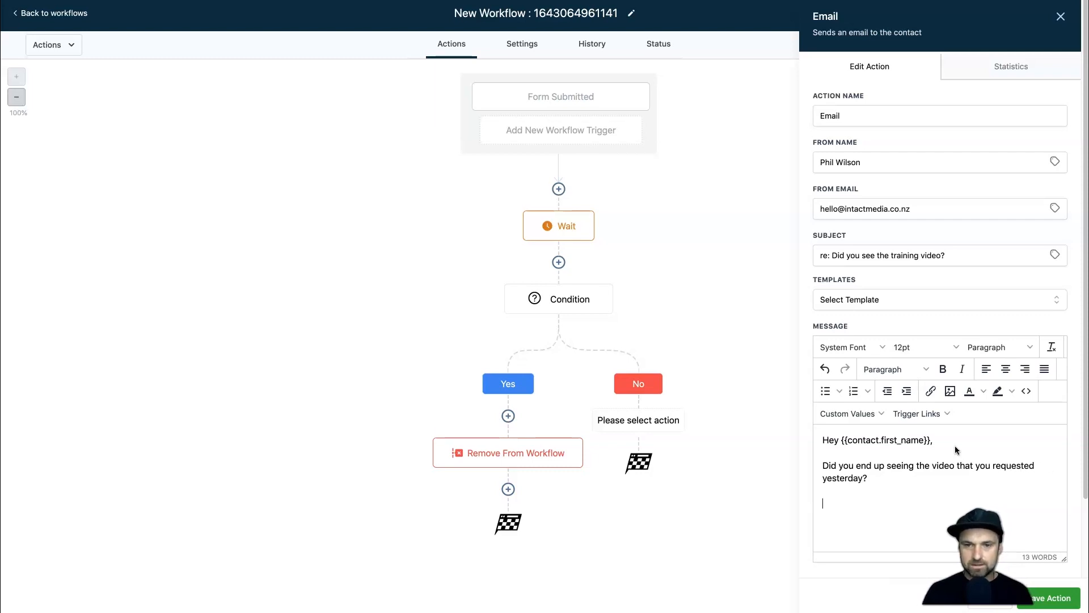
key("Return")
Add a paragraph saying the video will help with Facebook Ads, then begin 'If you missed it'.
type("Ther")
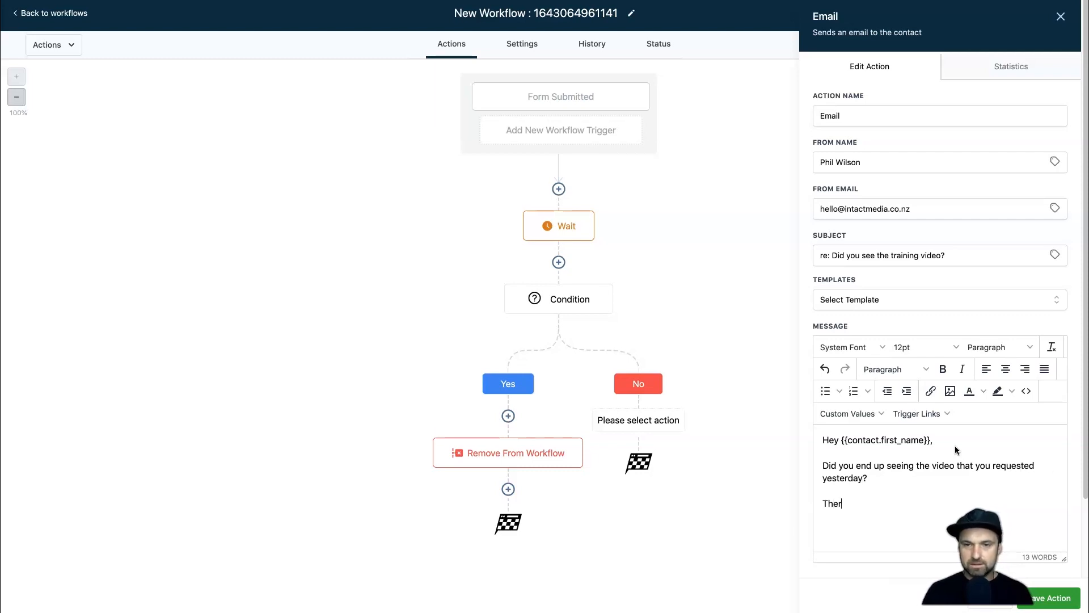
type("e is some really goo")
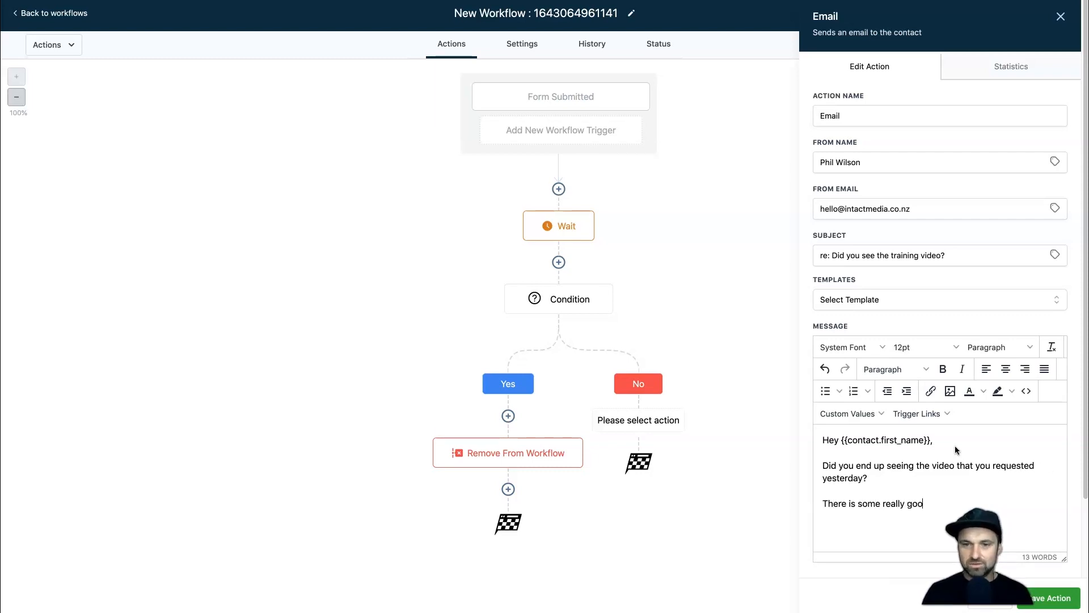
type("d information")
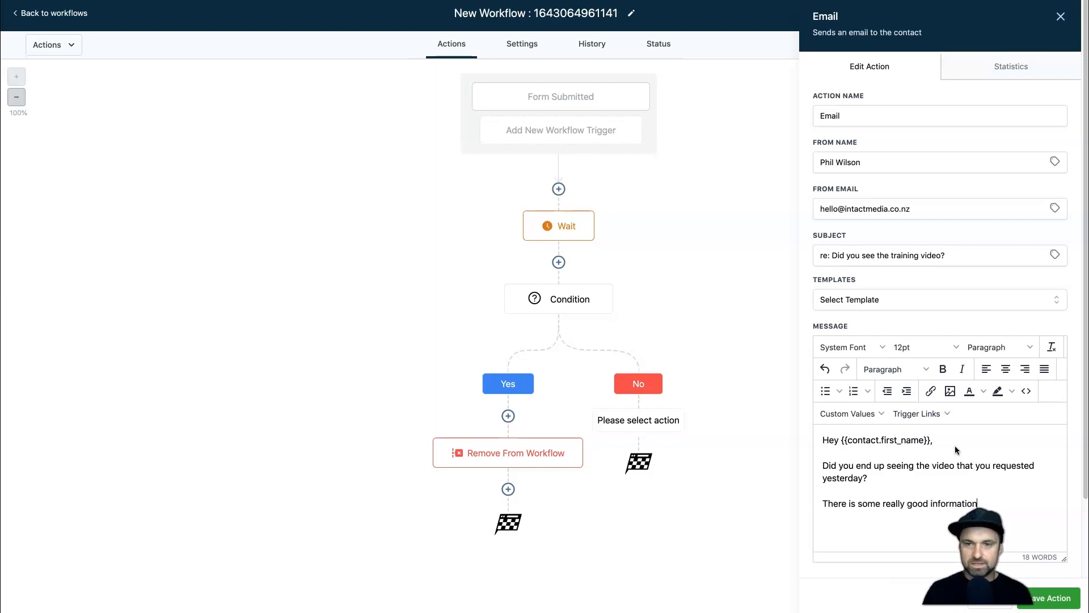
type(" inside of it and no doubt it")
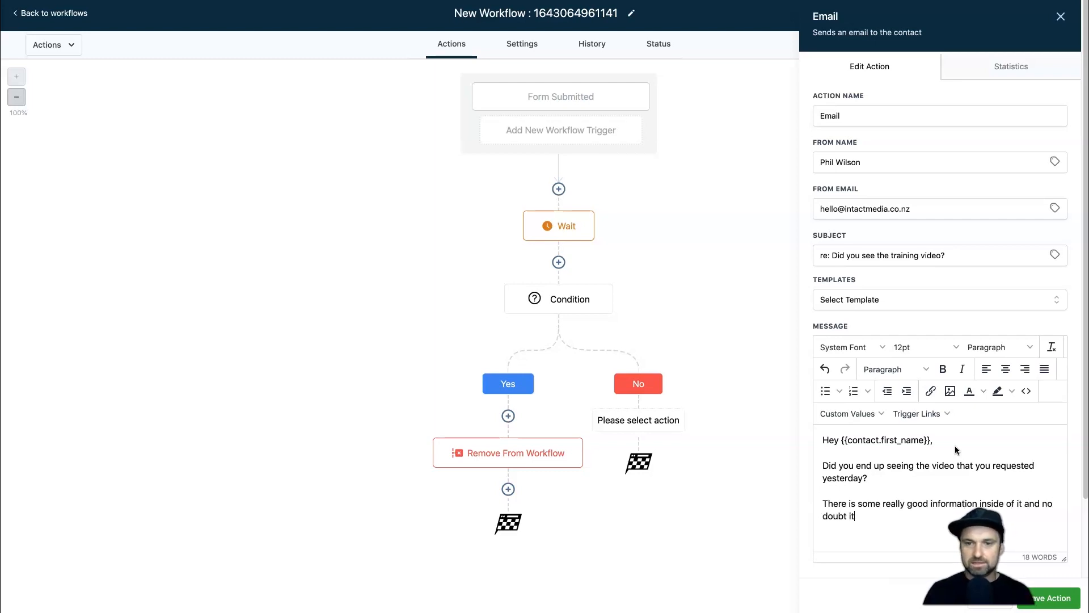
type("'s going to help you optimis")
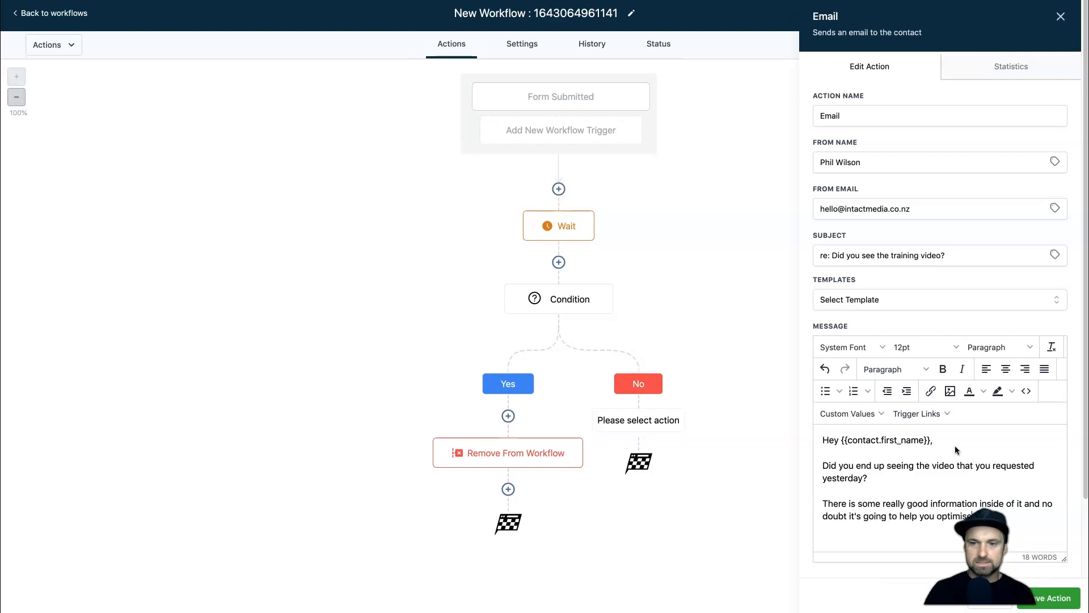
type("e your TRA")
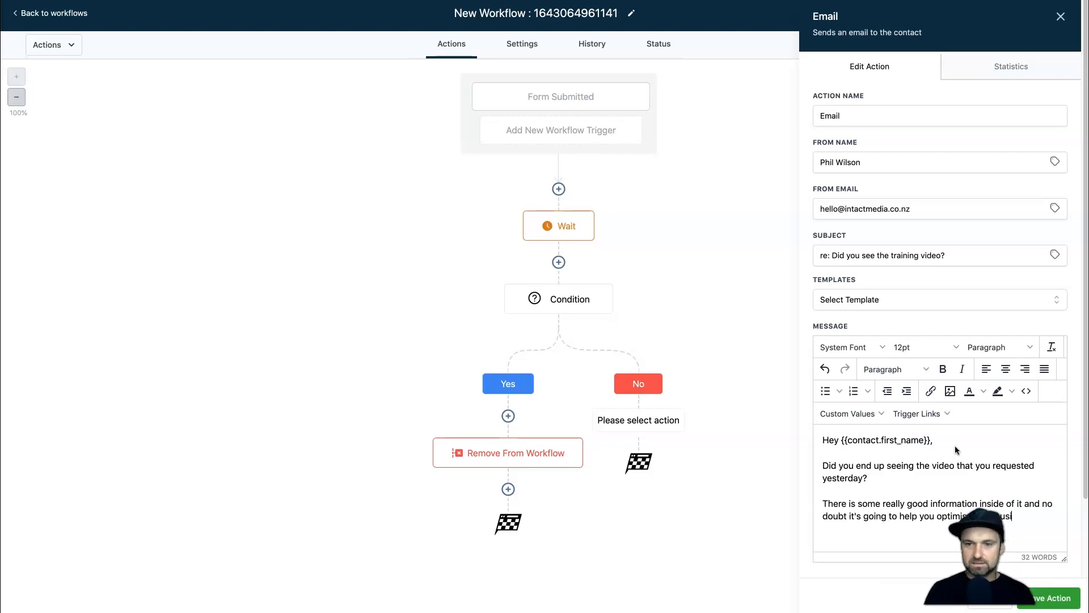
key("BackSpace")
type("acebook A")
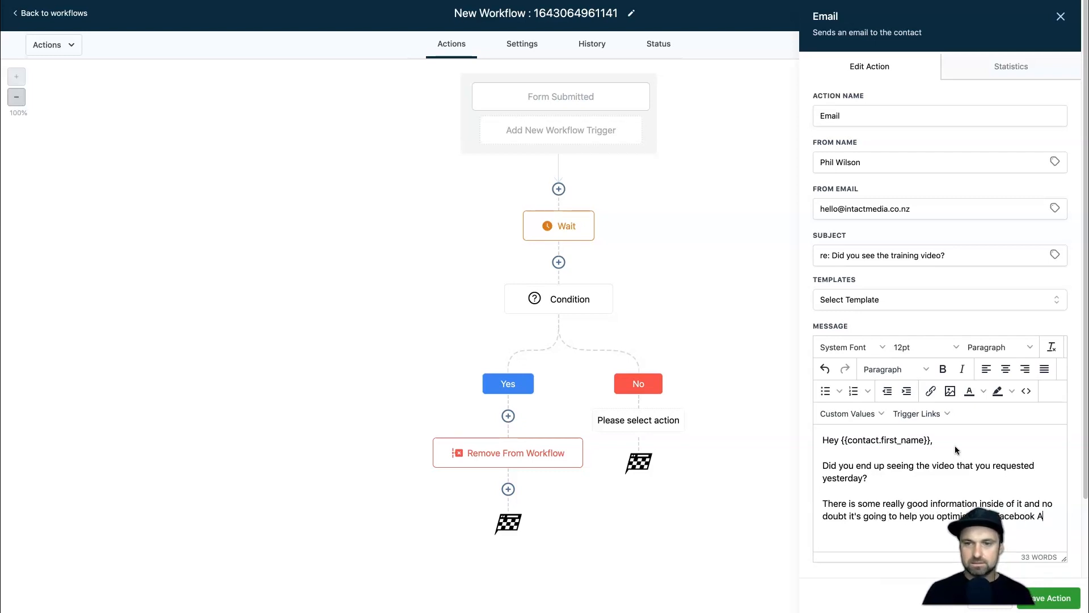
type("ds even more.")
key("Return")
key("Return")
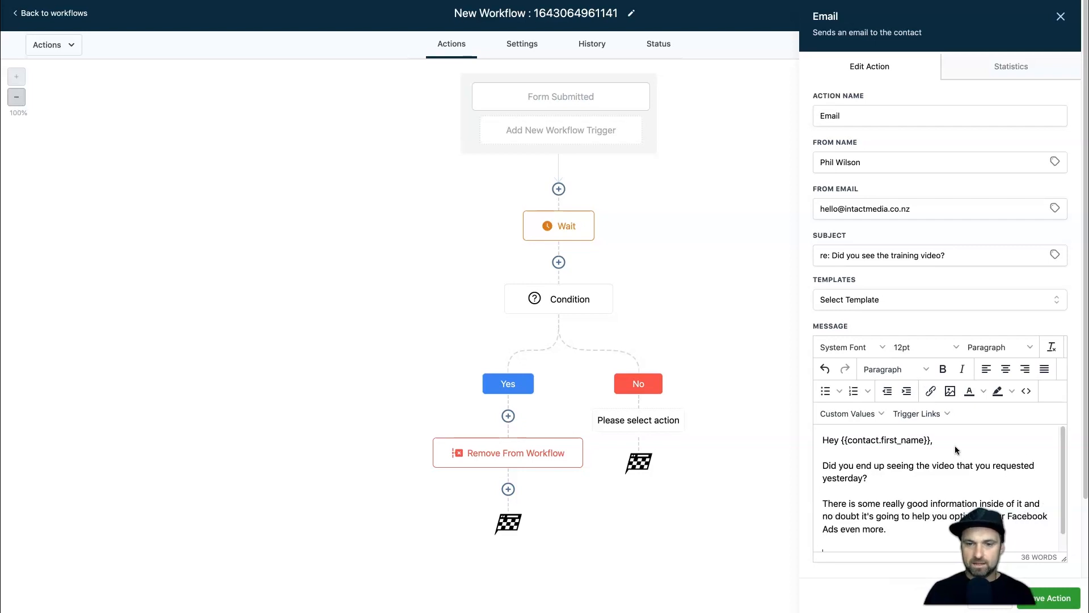
type("If you missed it, you can see it he")
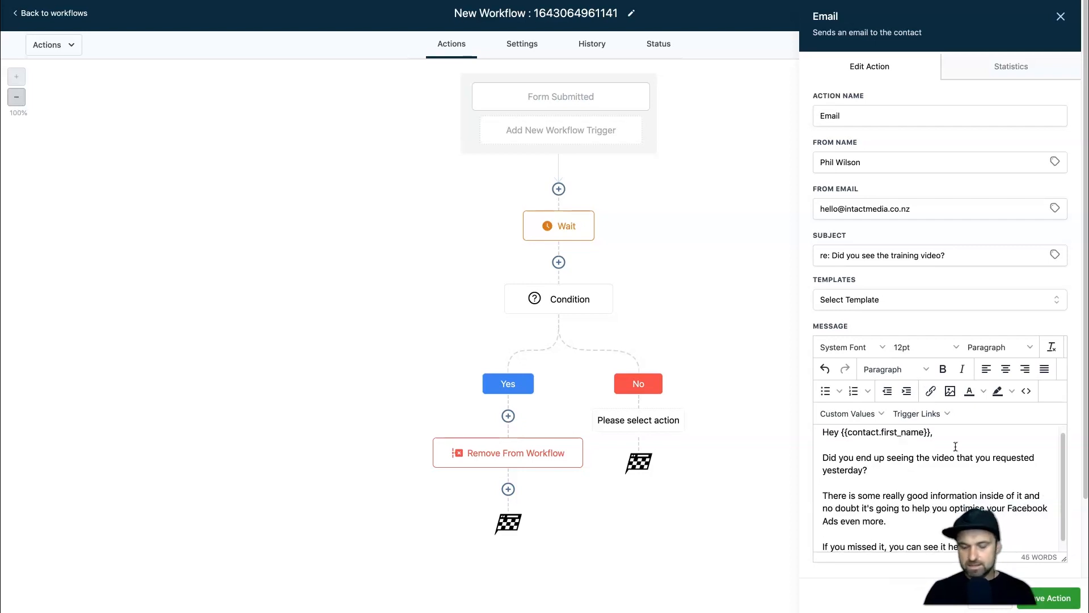
scroll(956, 446, "down", 3)
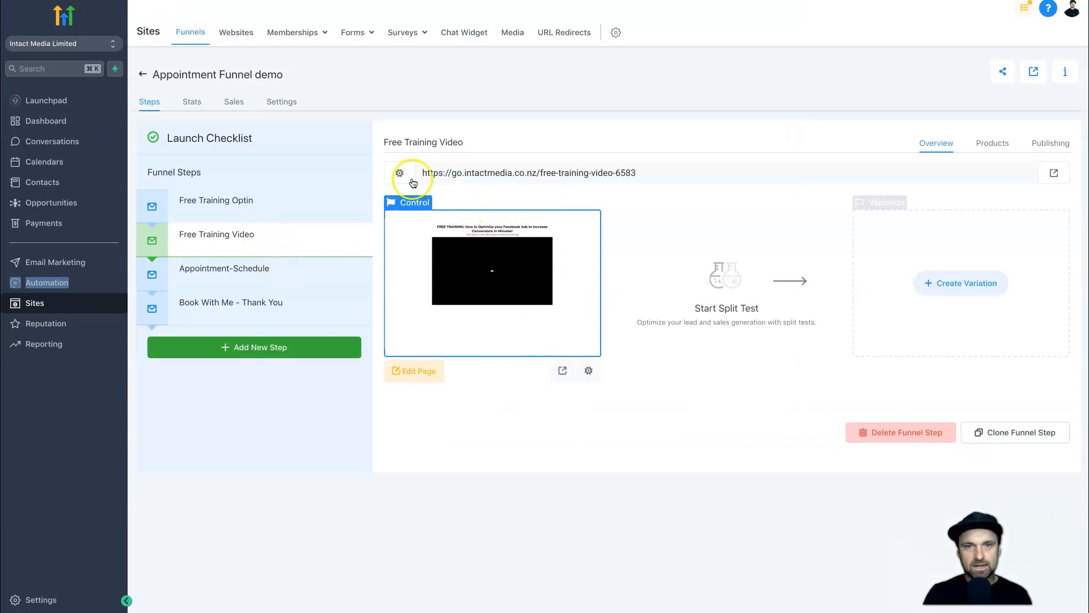
Copy the Free Training Video page URL from the funnel.
left_click_drag(423, 173, 653, 173)
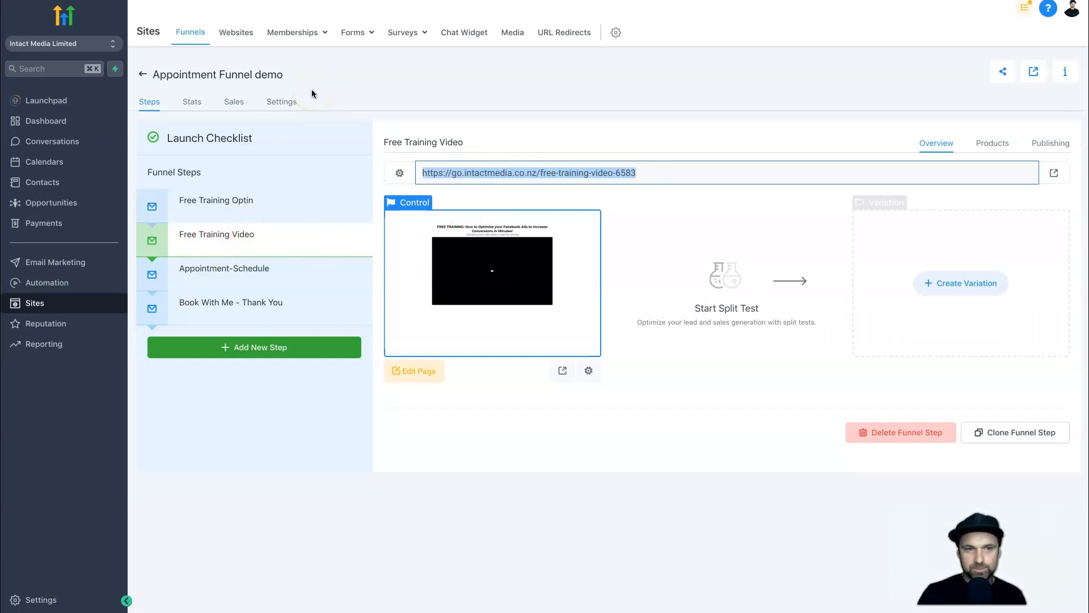
right_click(483, 172)
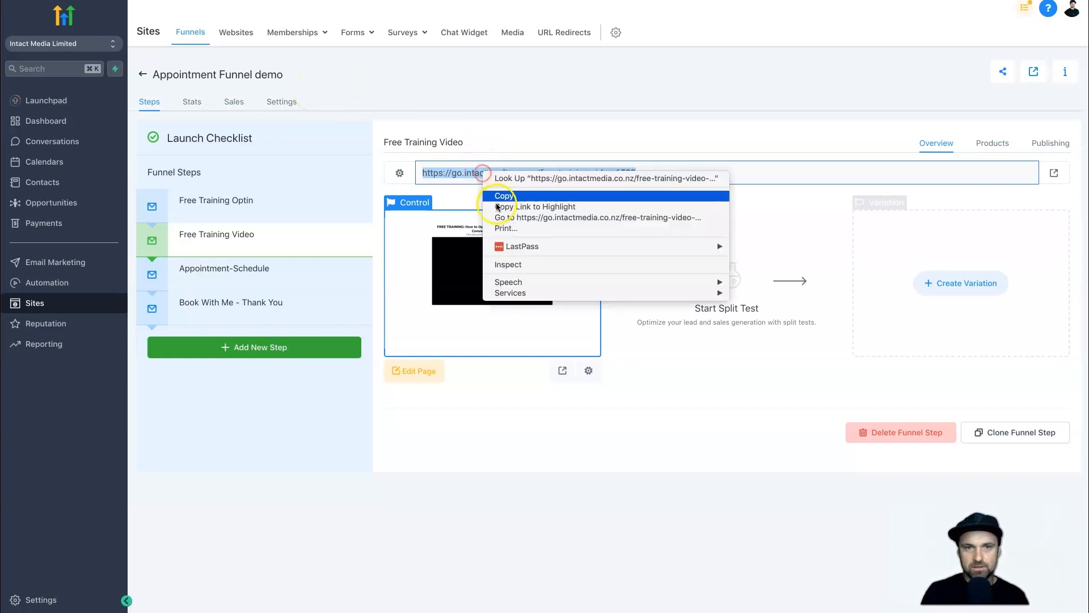
left_click(496, 199)
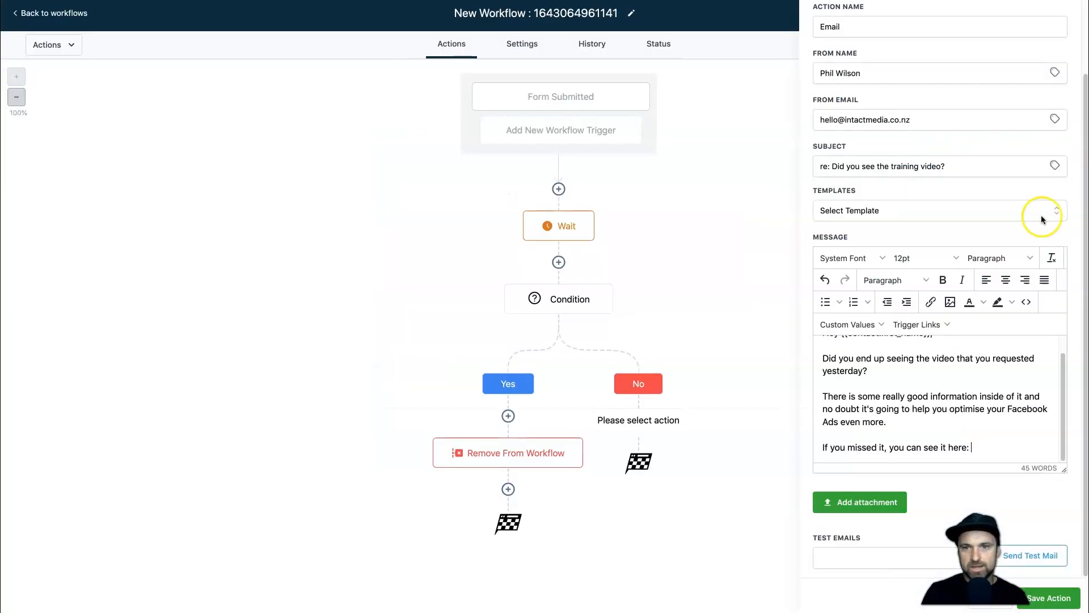
Link the phrase 'can see it here' in the email to the training video URL.
left_click(970, 446)
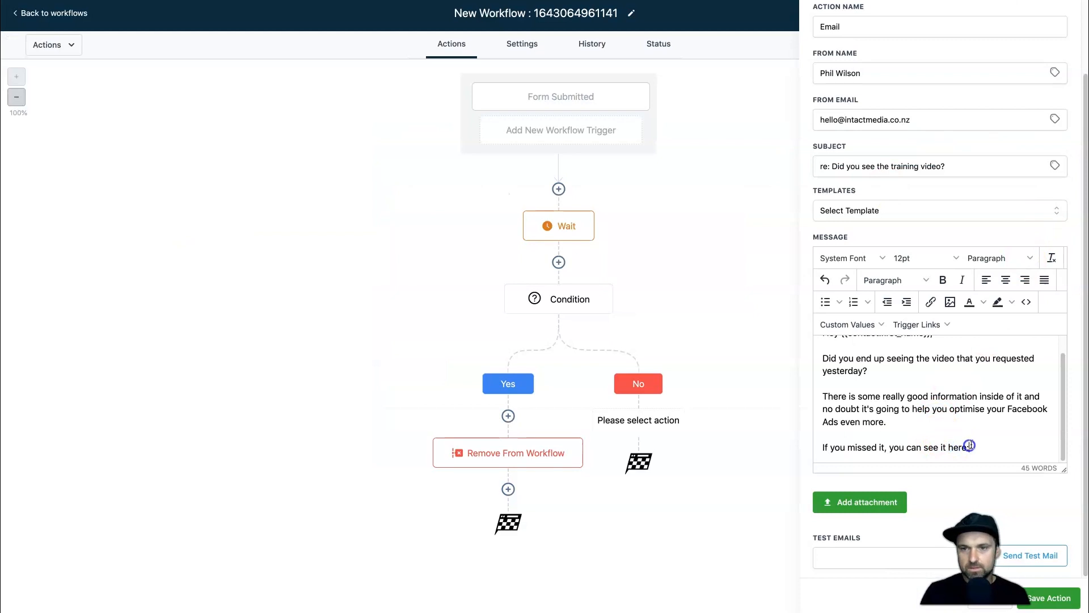
key("BackSpace")
left_click(949, 448)
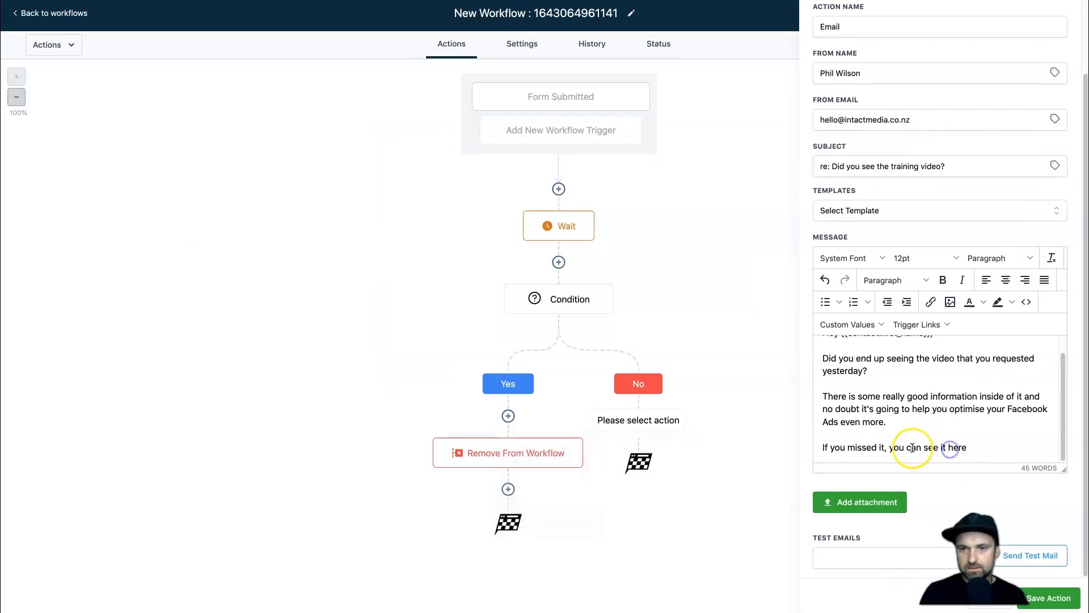
left_click_drag(907, 447, 970, 447)
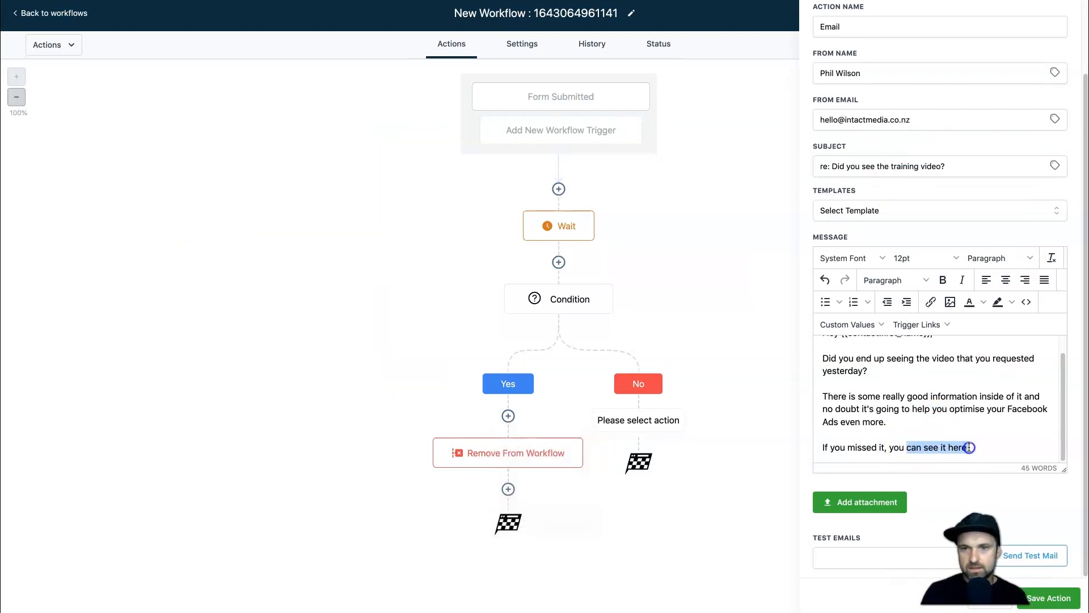
left_click(930, 302)
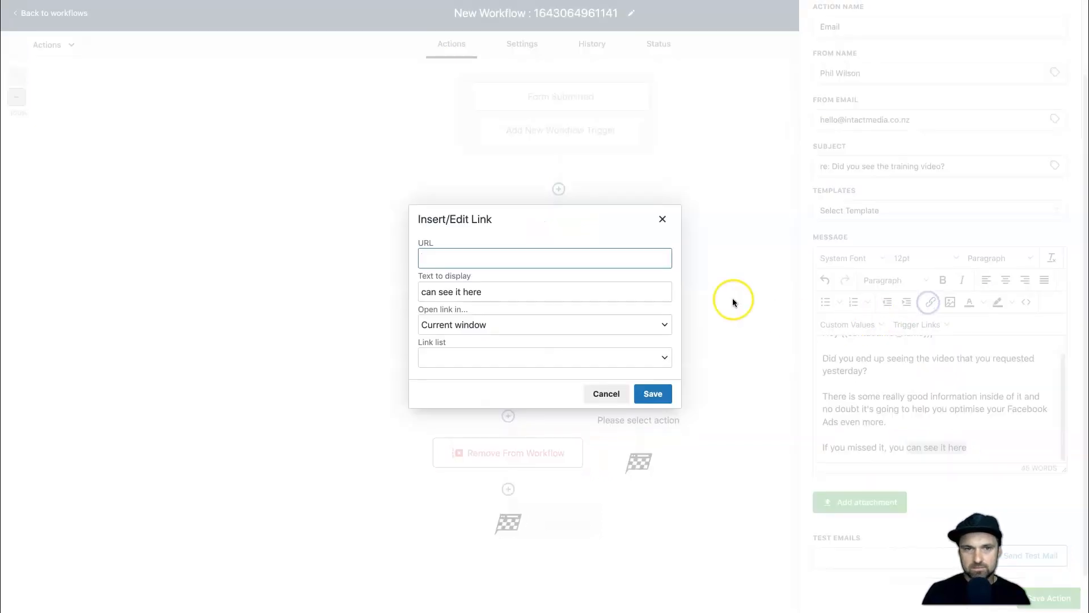
key("ctrl+v")
left_click(653, 393)
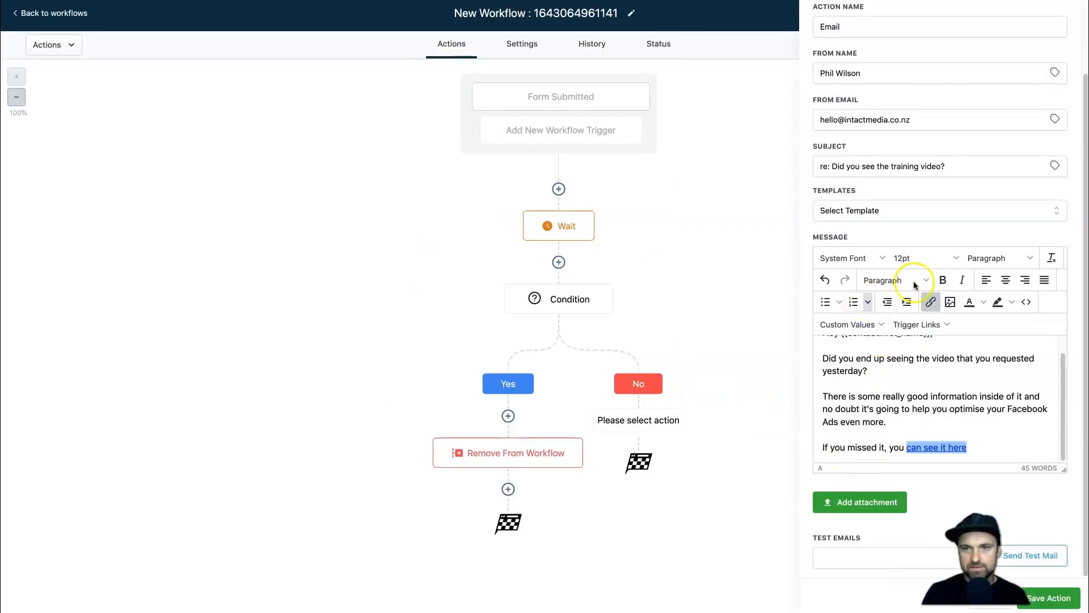
left_click(994, 446)
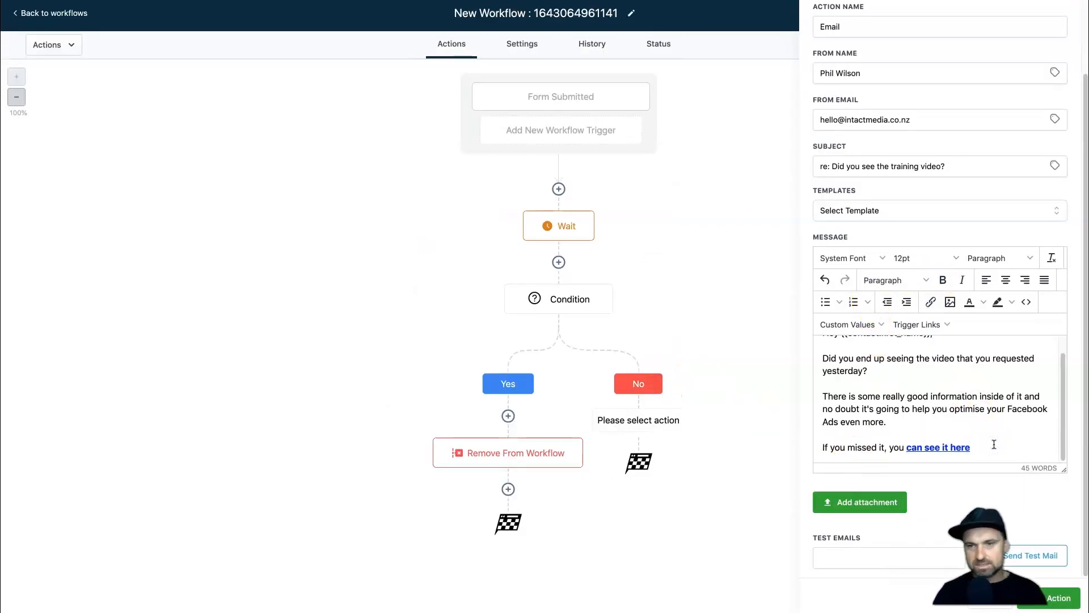
Add a paragraph offering help optimizing their business, ending 'you can schedule in a free time here.'.
key("Return")
type("And if you're interested in having a fre")
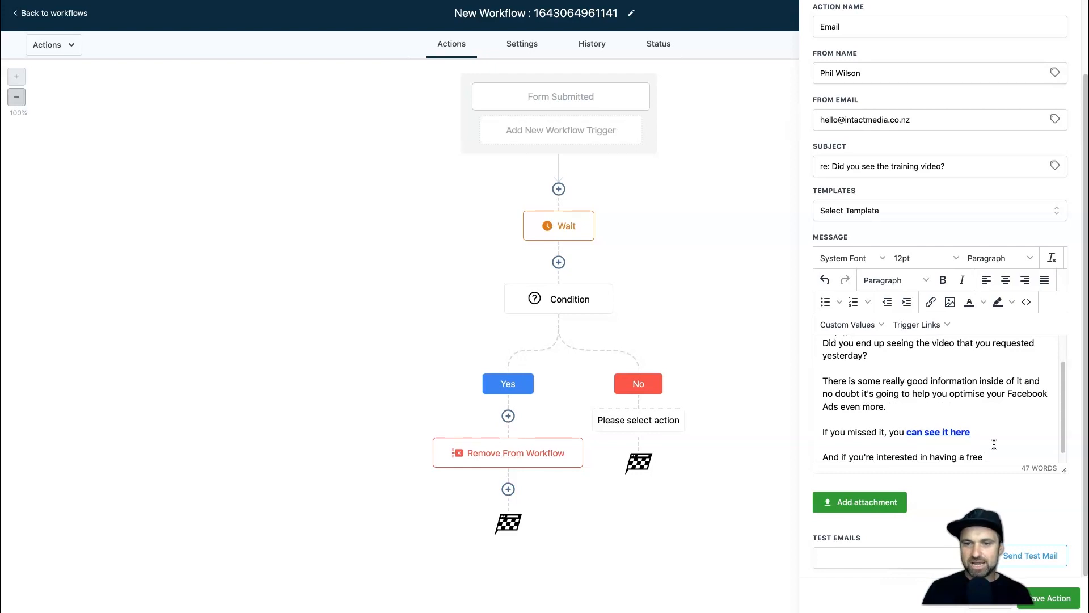
type("e how I can help you topi")
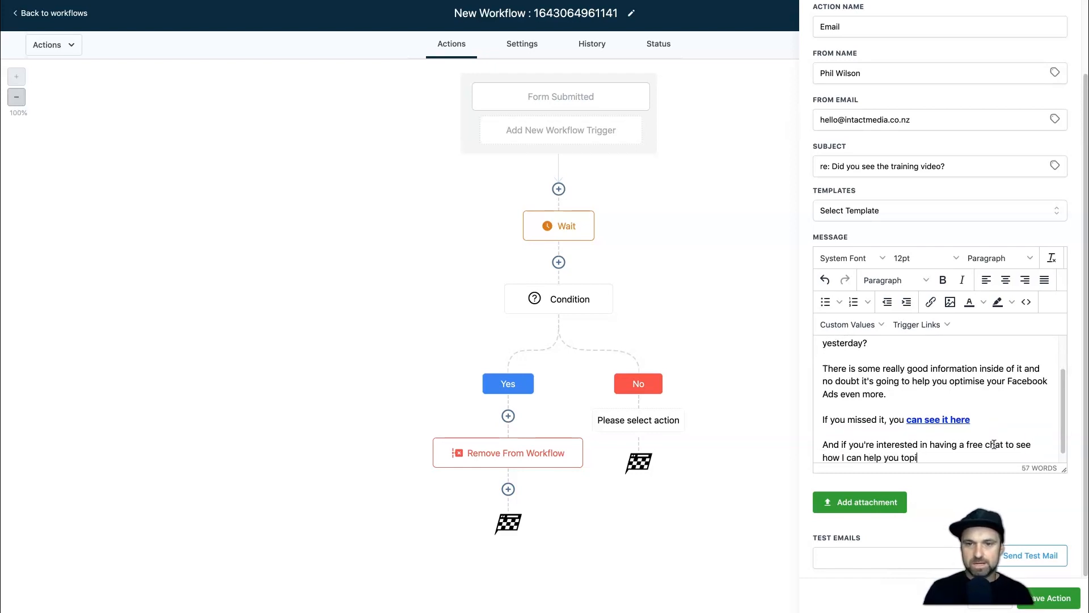
key("BackSpace")
key("BackSpace")
key("BackSpace")
key("BackSpace")
type("optimize your busi")
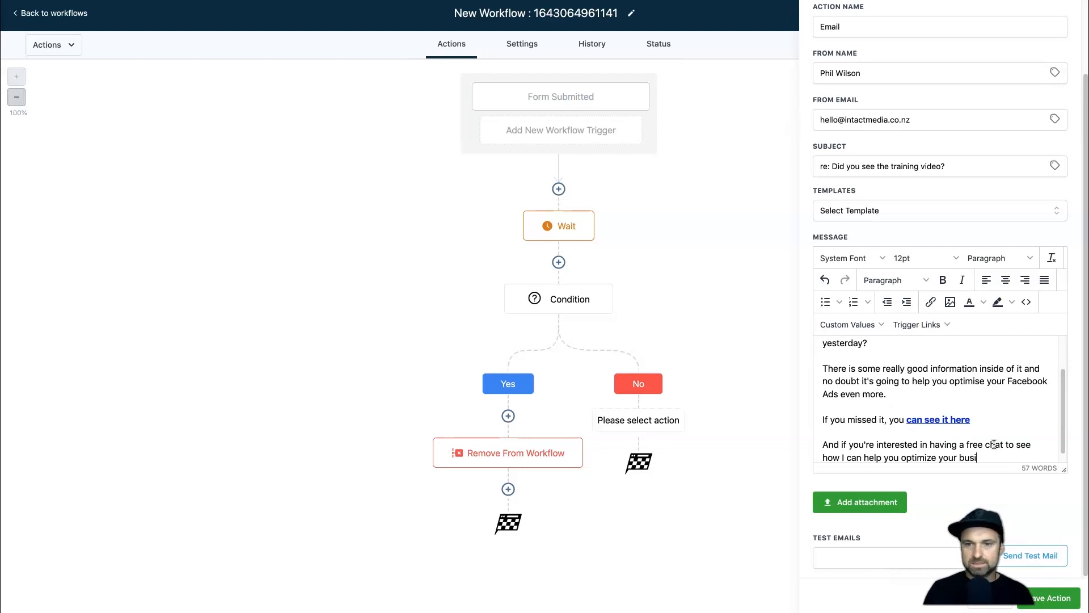
type("ness as well")
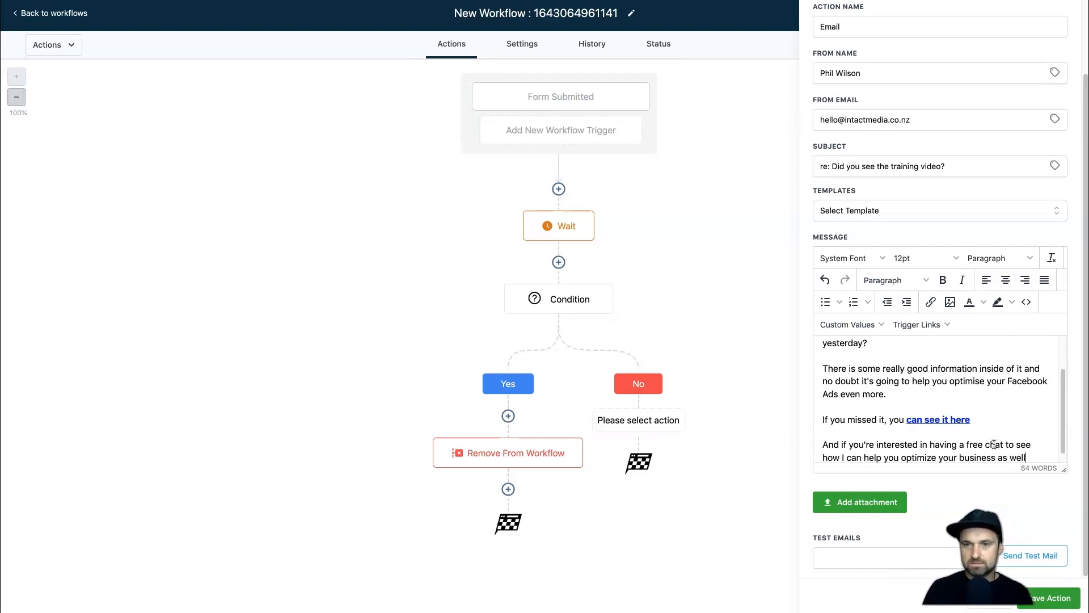
type(", you can schedule if")
key("BackSpace")
key("BackSpace")
type("n a free time here.")
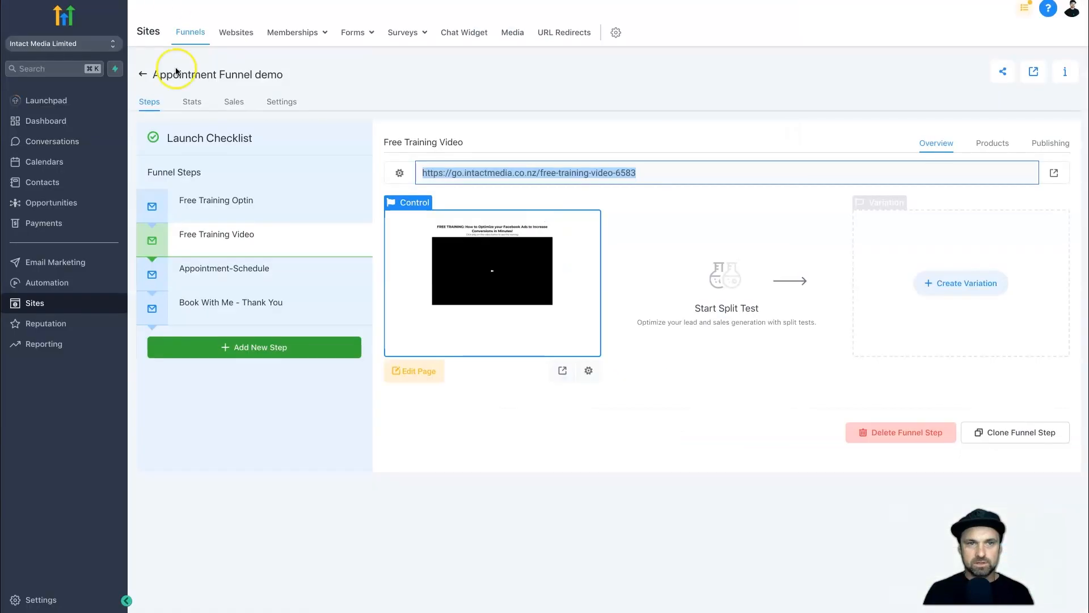
Copy the Appointment-Schedule step's page URL from the funnel.
left_click(263, 270)
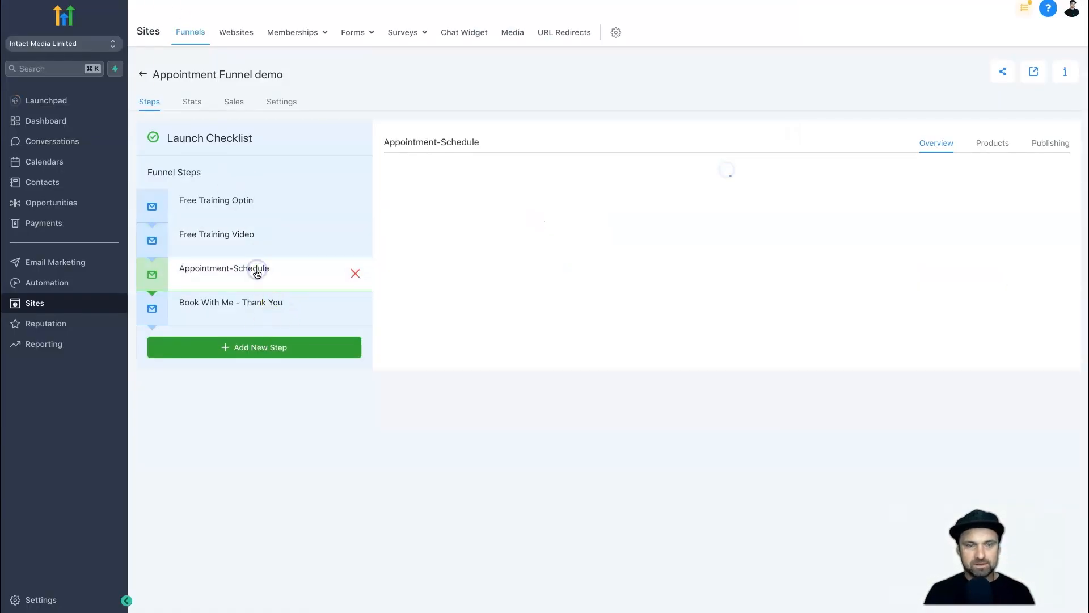
left_click_drag(632, 172, 423, 173)
right_click(433, 172)
left_click(452, 194)
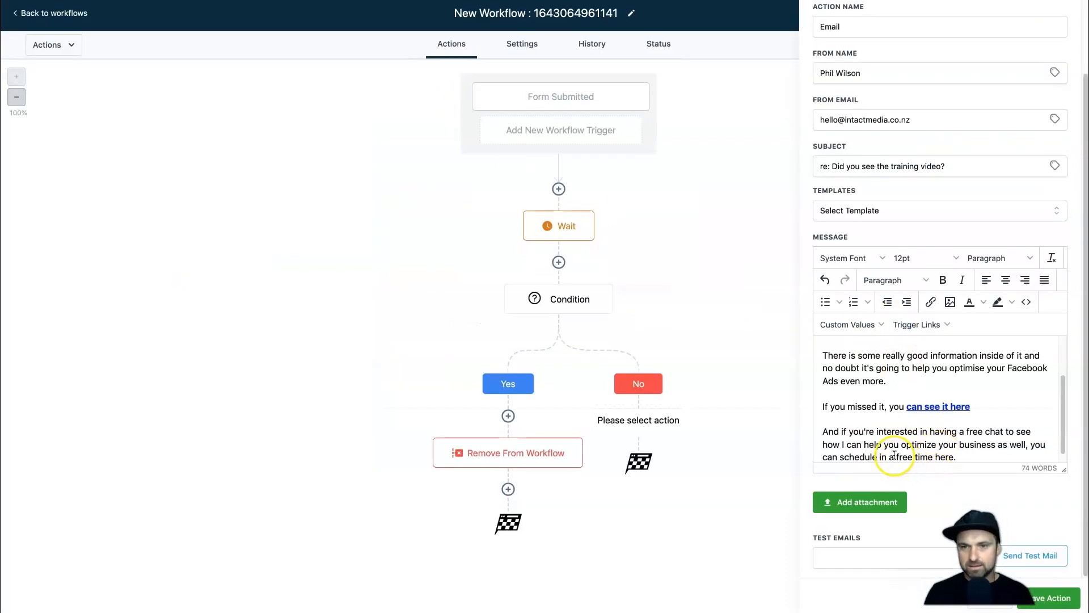
Link 'free time here' to the appointment page URL and make it bold.
left_click_drag(896, 455, 956, 448)
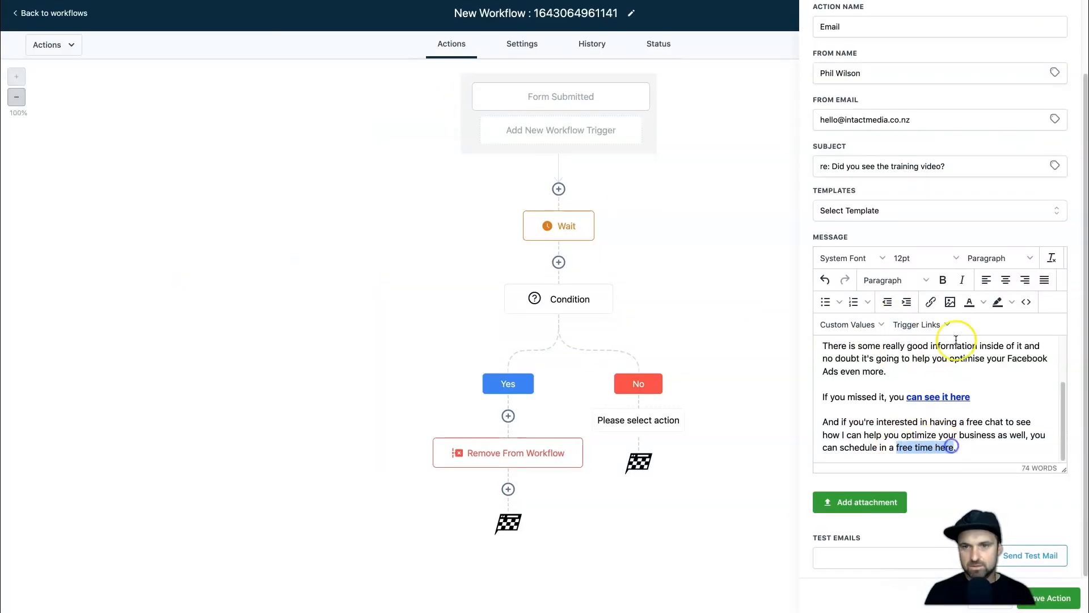
left_click(934, 304)
key("ctrl+v")
left_click(652, 391)
left_click(977, 445)
left_click_drag(956, 448, 895, 448)
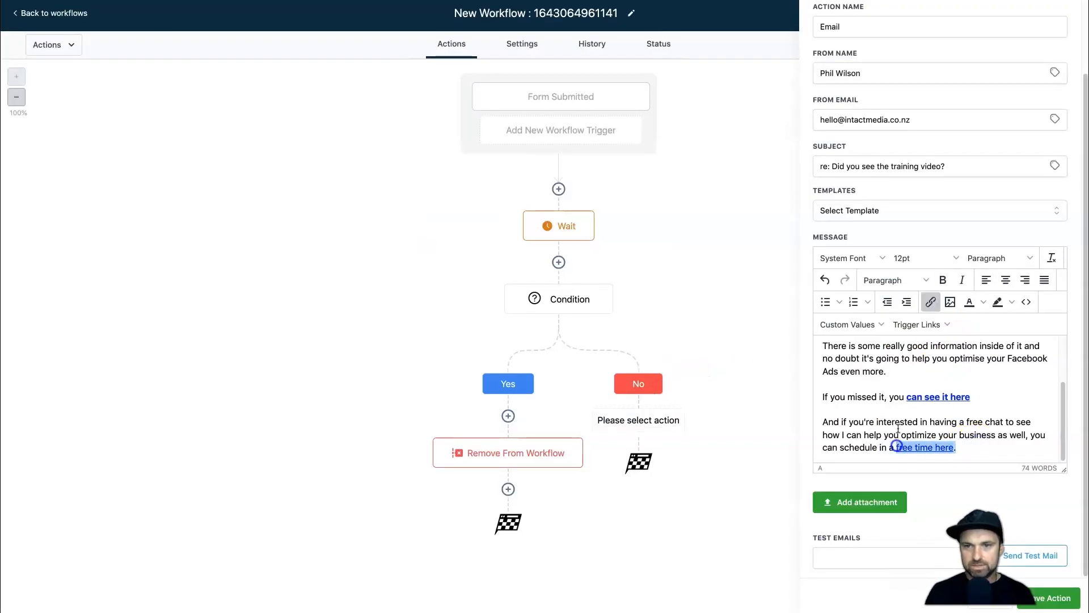
left_click(943, 279)
Close the email with 'Thanks,' and the sender's first name on the next line.
left_click(971, 448)
key("Return")
key("Return")
type("Thanks,")
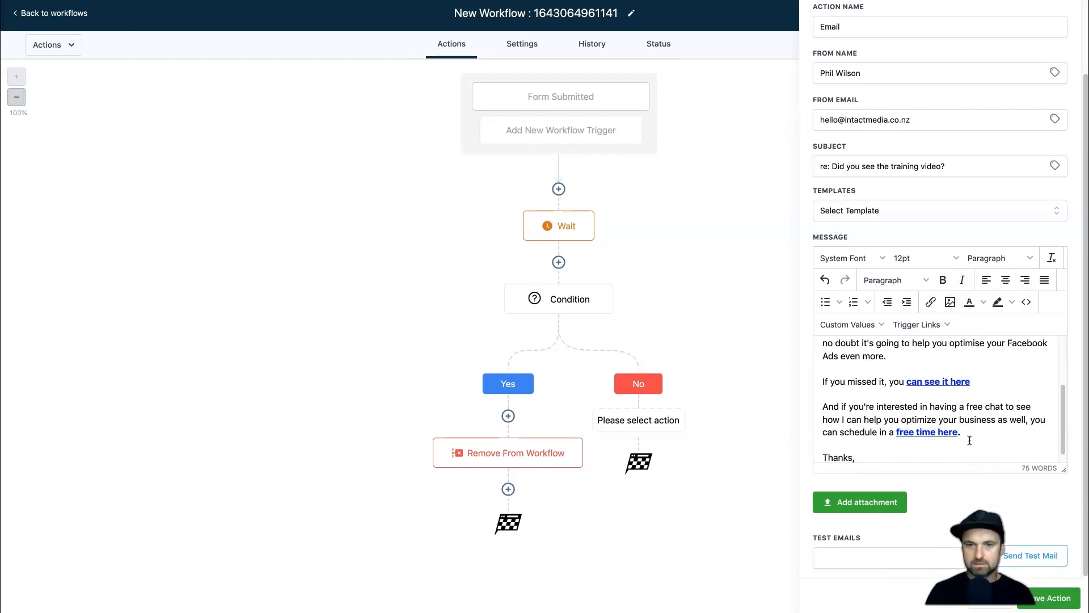
key("Return")
type("P")
left_click(945, 447)
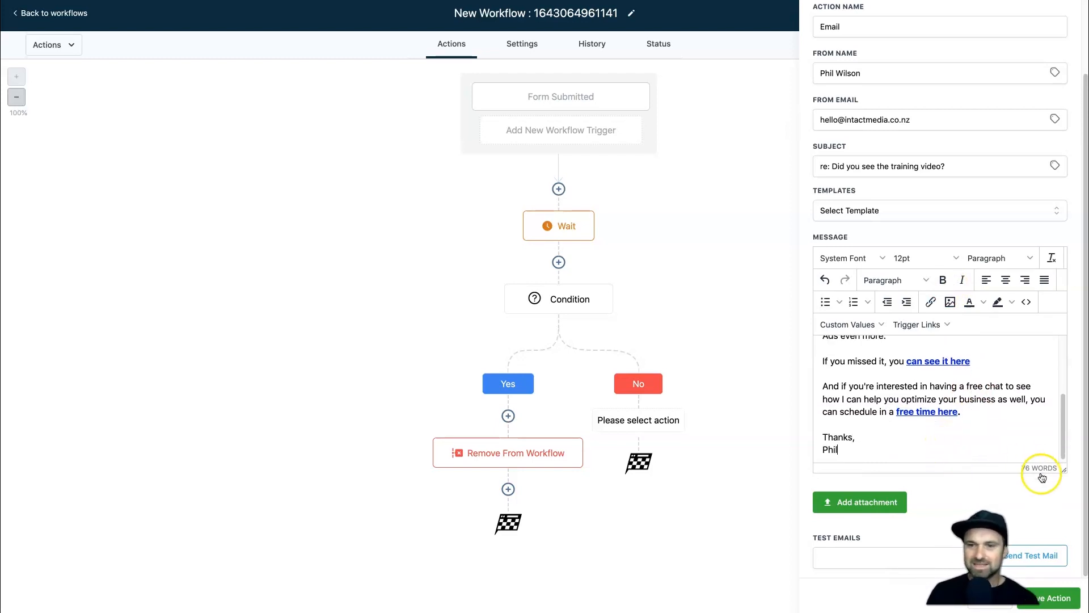
Save the email step and rename the workflow to '30 Minute Discovery Optin Funnel'.
left_click(1073, 603)
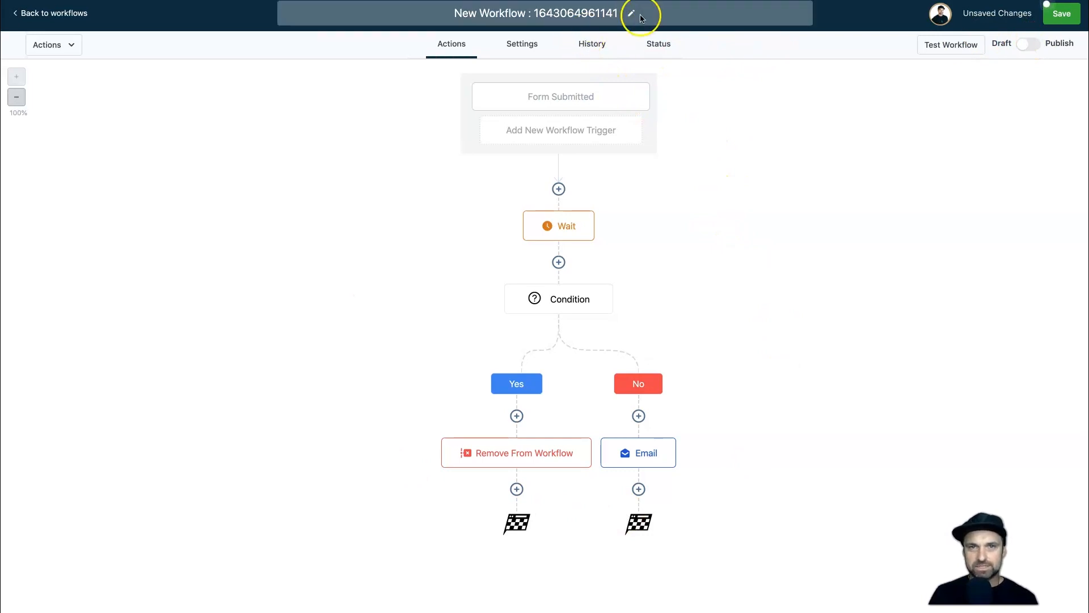
left_click(578, 13)
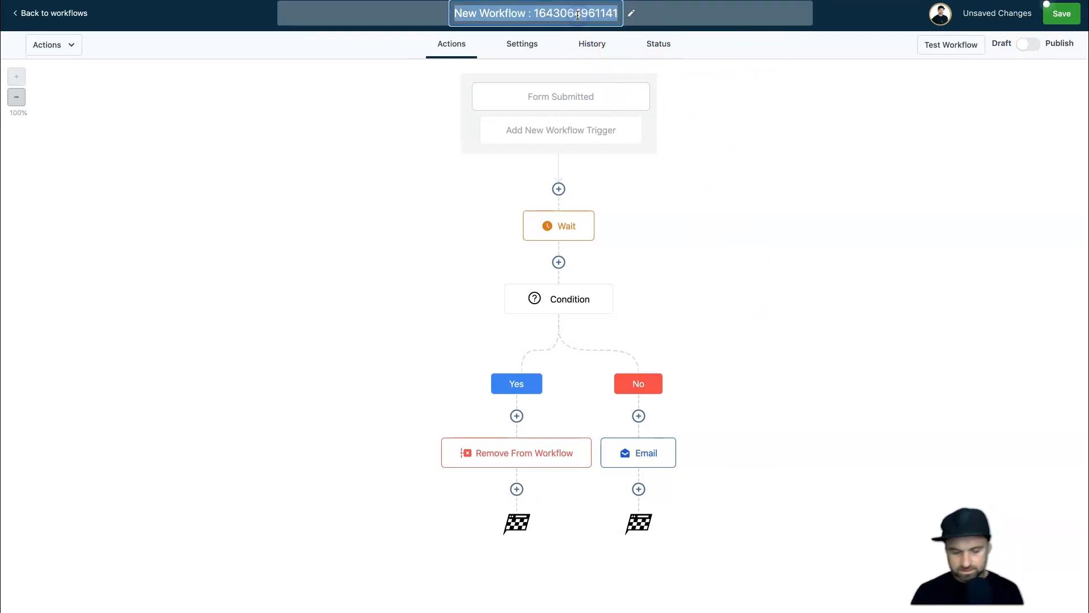
type("30 Min")
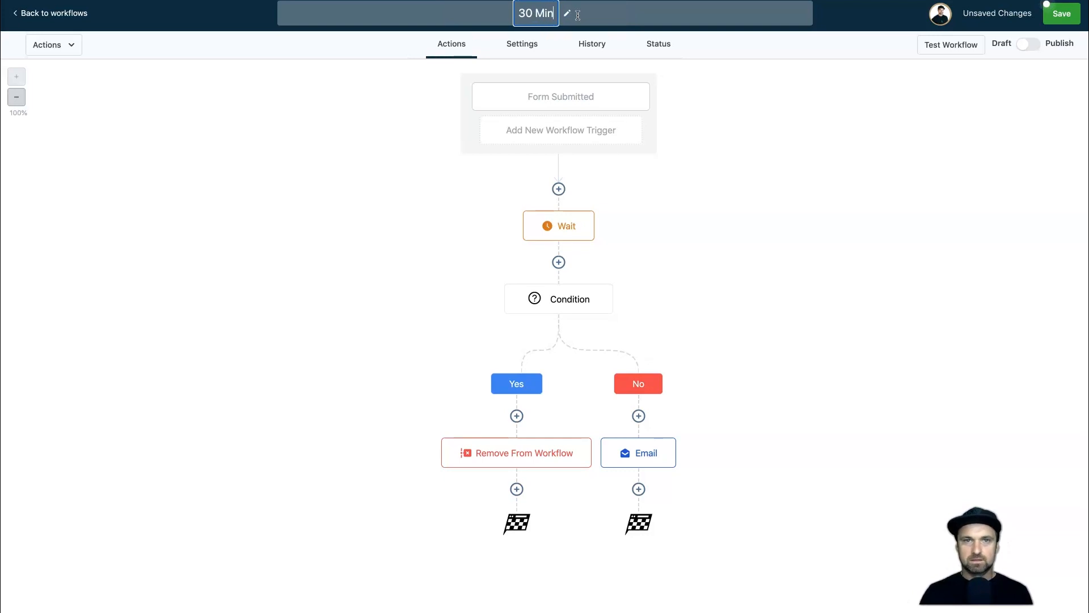
type("ute Discovery ")
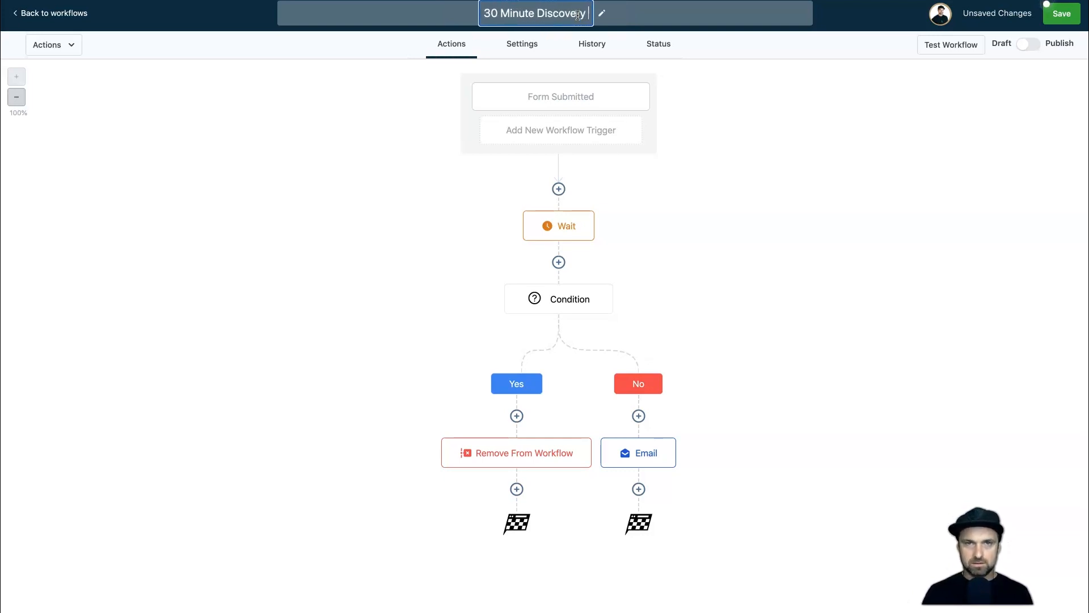
type("Optin Funnel")
key("Return")
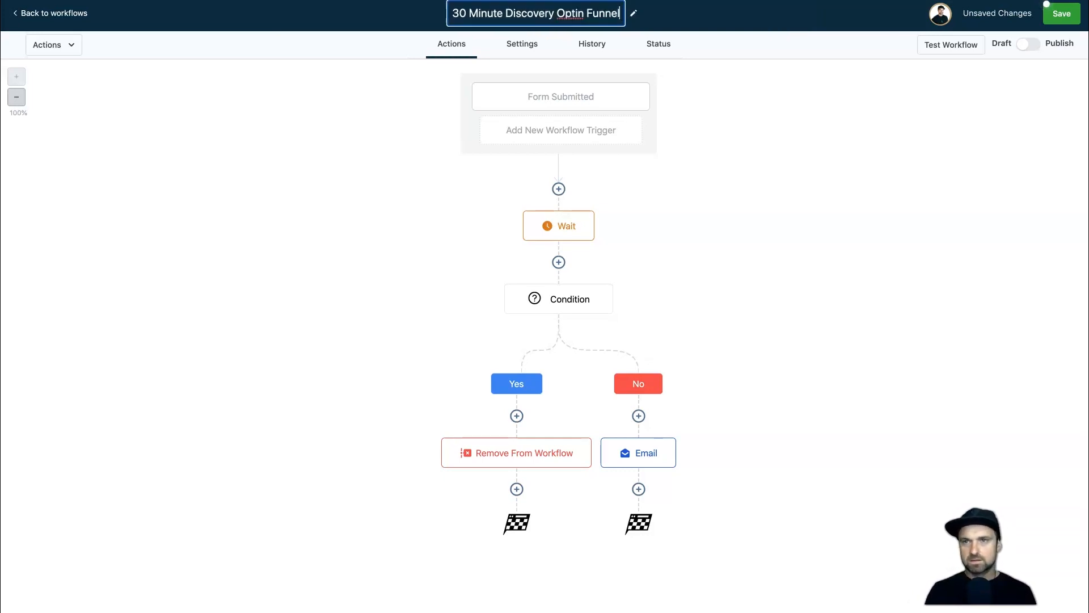
Publish and save the workflow, then view the Appointment Funnel demo's Free Training Optin step.
left_click(1028, 46)
left_click(1059, 17)
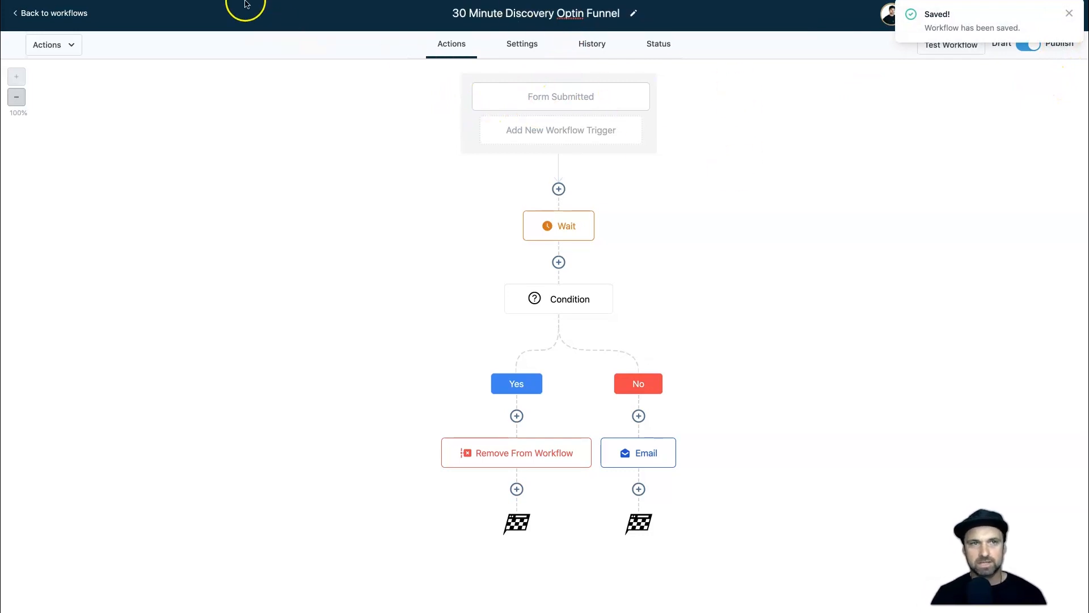
left_click(221, 0)
left_click(245, 198)
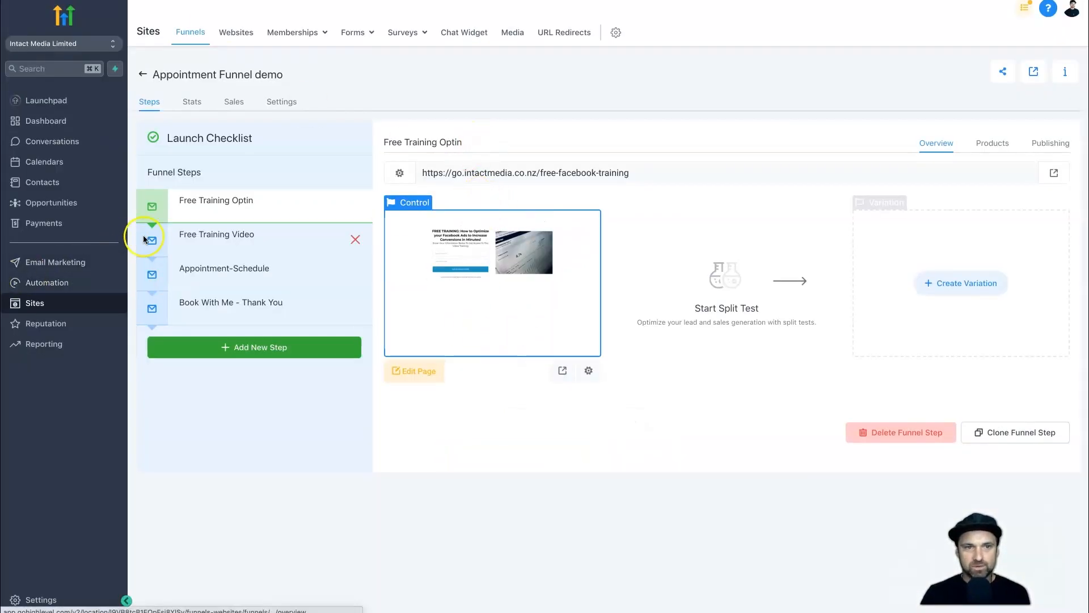
left_click(191, 244)
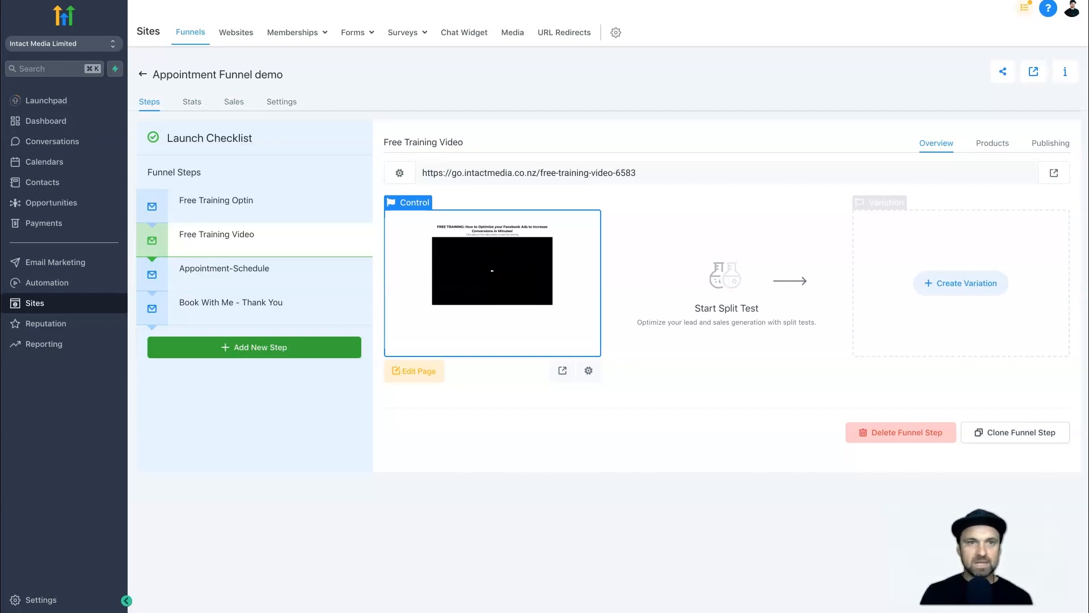
left_click(270, 267)
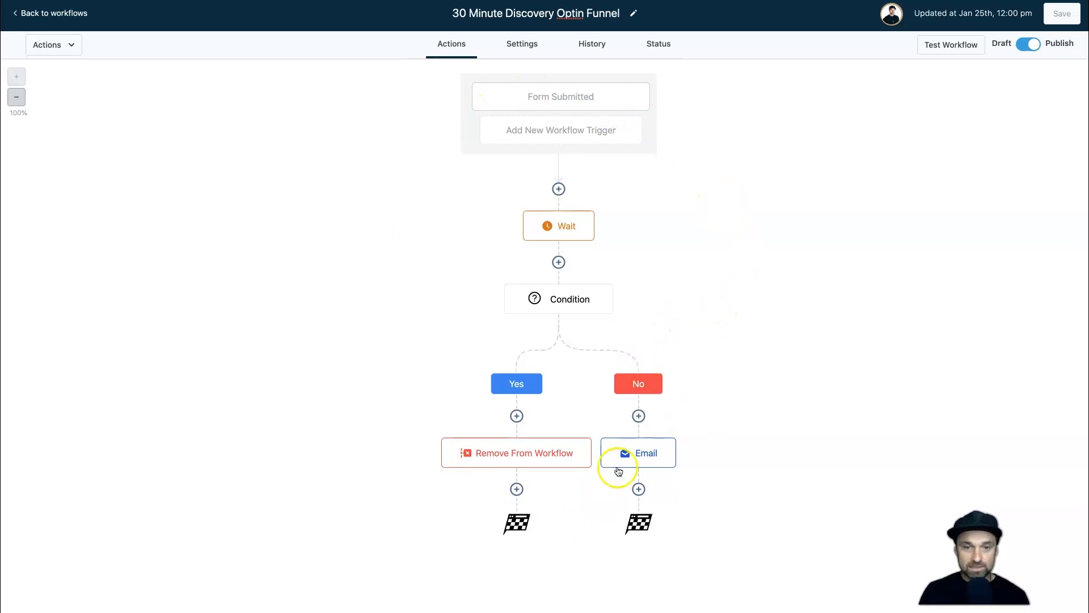
Review the 30 Minute Discovery Call workflow, then return to the funnel's Free Training Optin step.
left_click(85, 13)
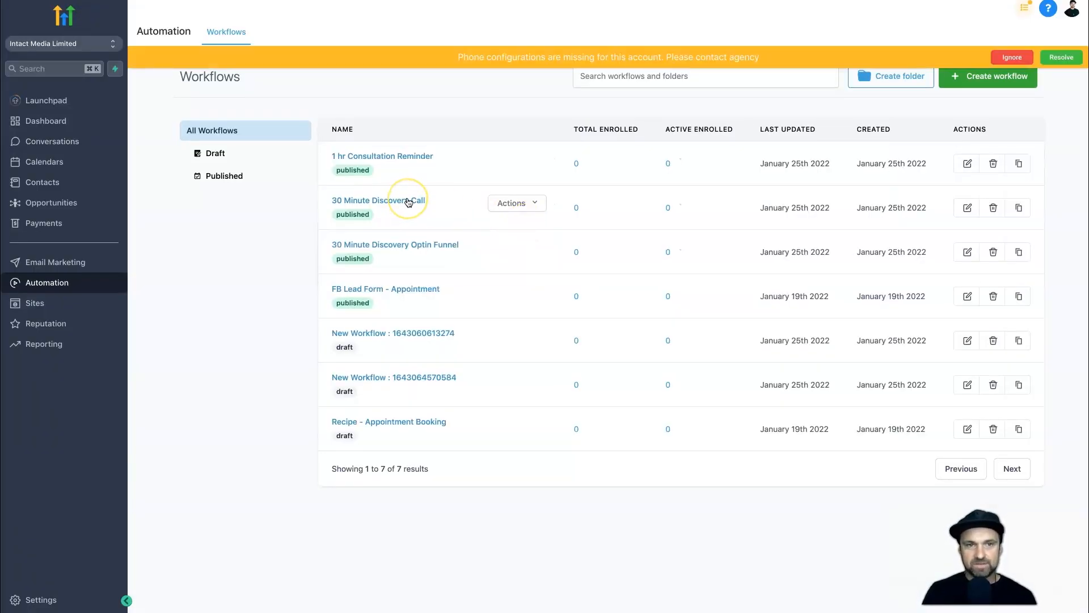
left_click(408, 200)
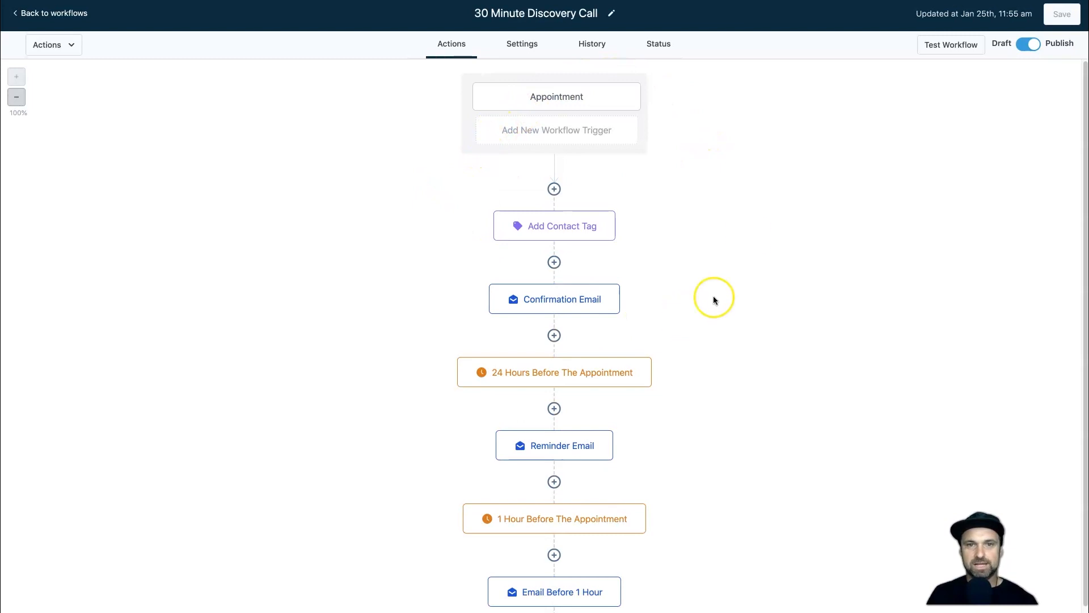
scroll(747, 234, "down", 1)
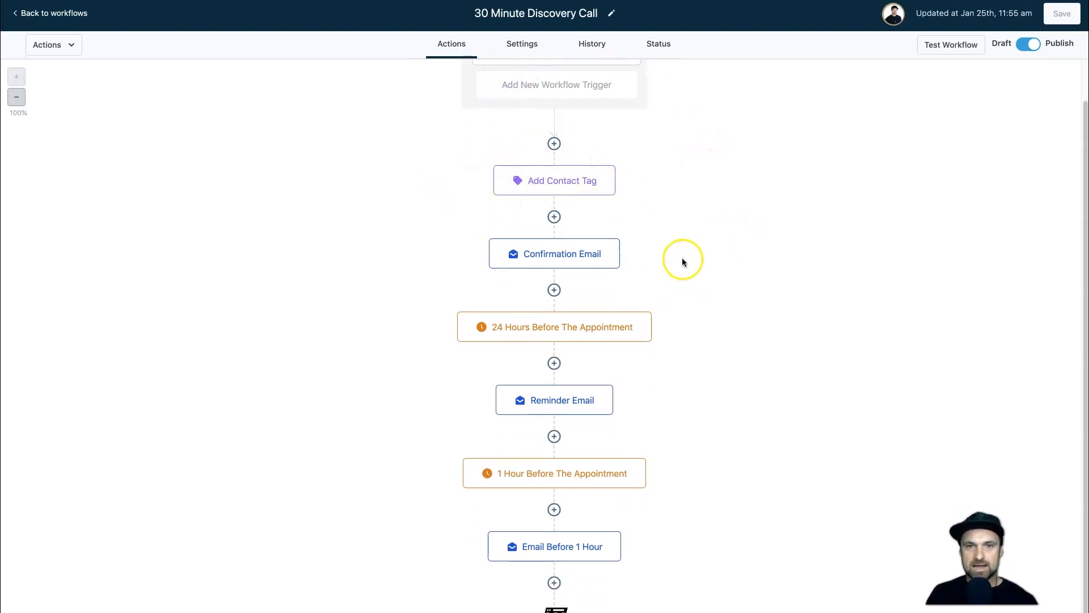
scroll(673, 352, "down", 1)
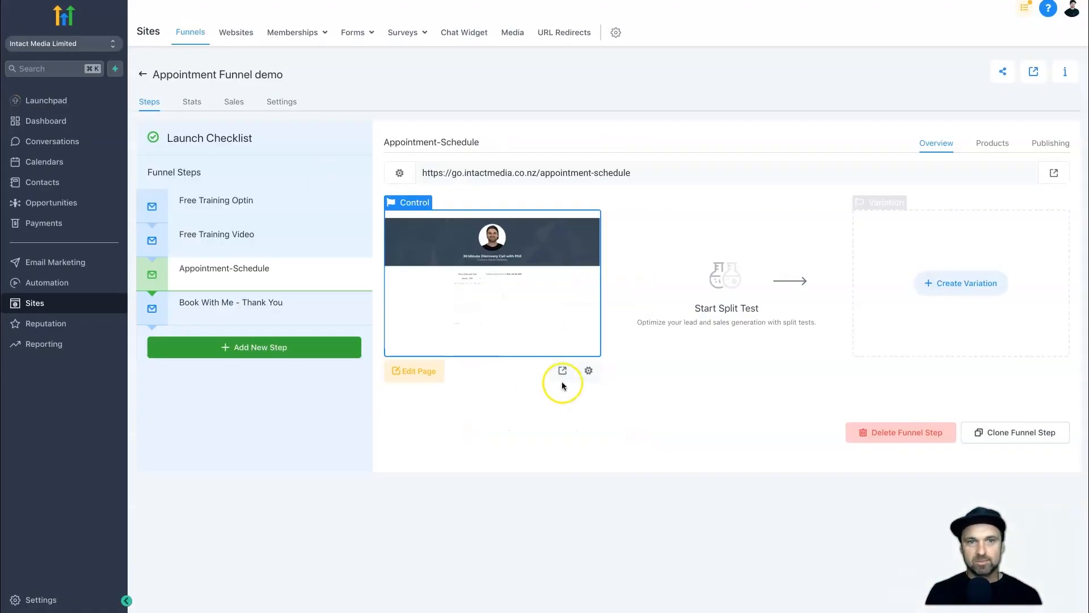
left_click(265, 200)
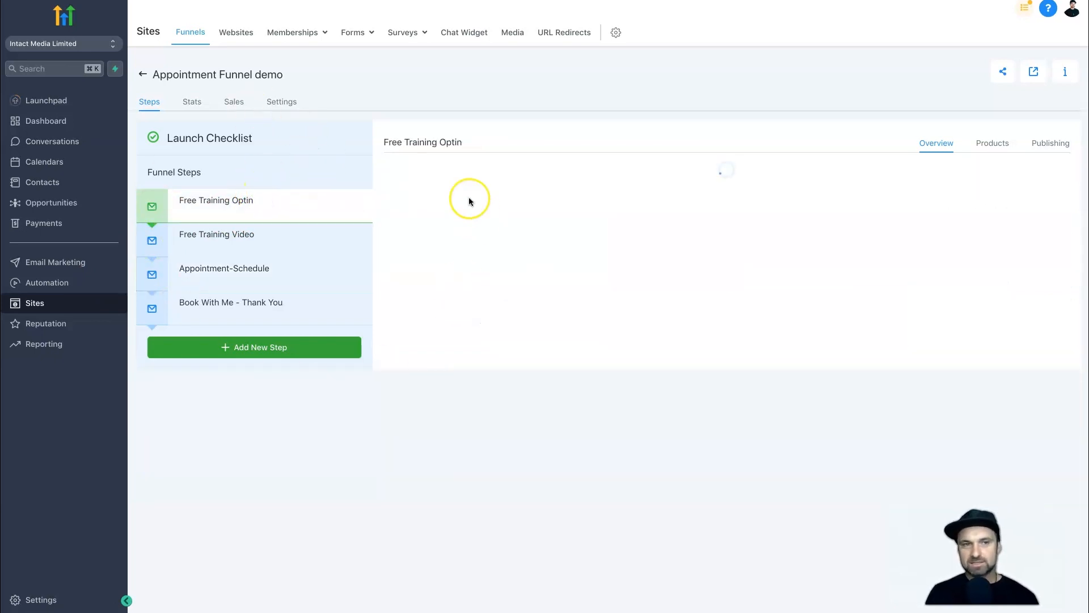